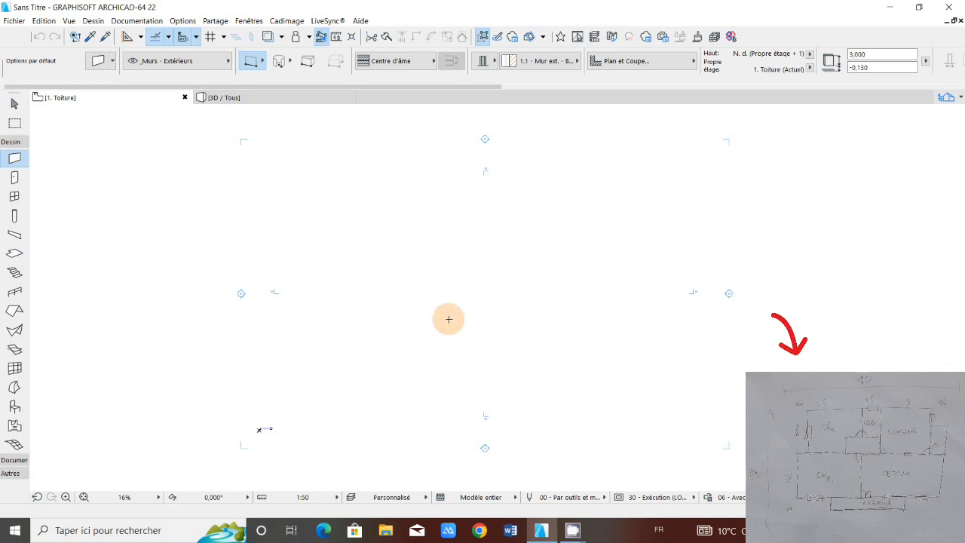
Step: Set the plan's drawing scale to 1:50
scroll(448, 319, up, 2)
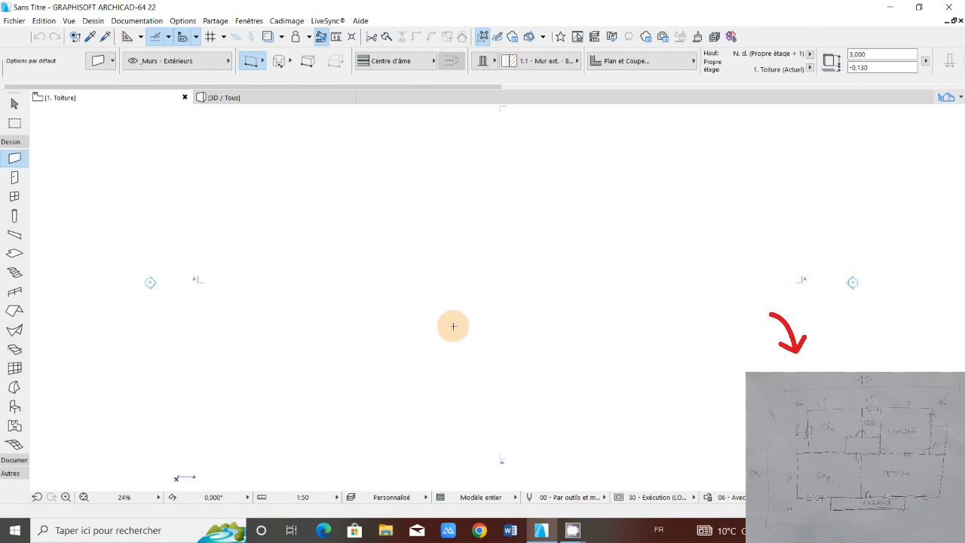
scroll(453, 326, down, 3)
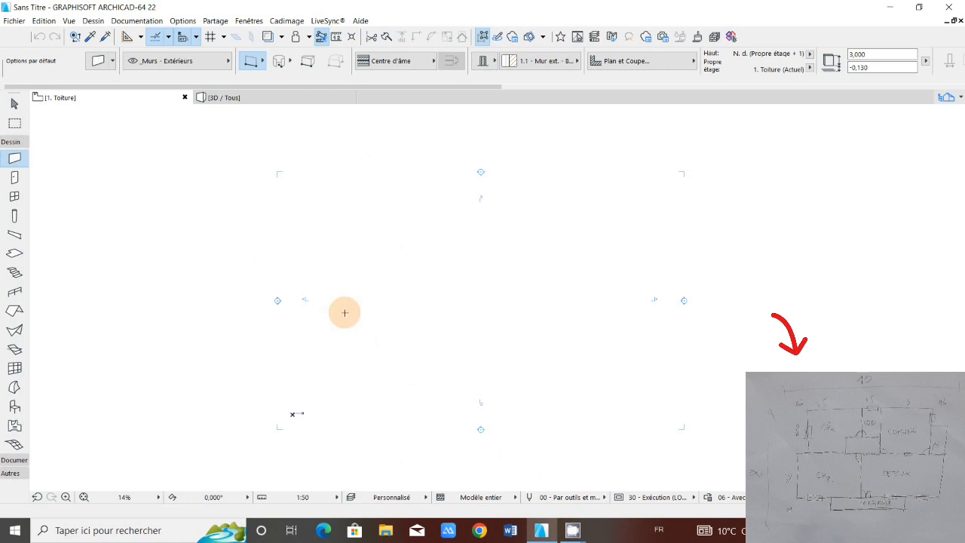
click(336, 499)
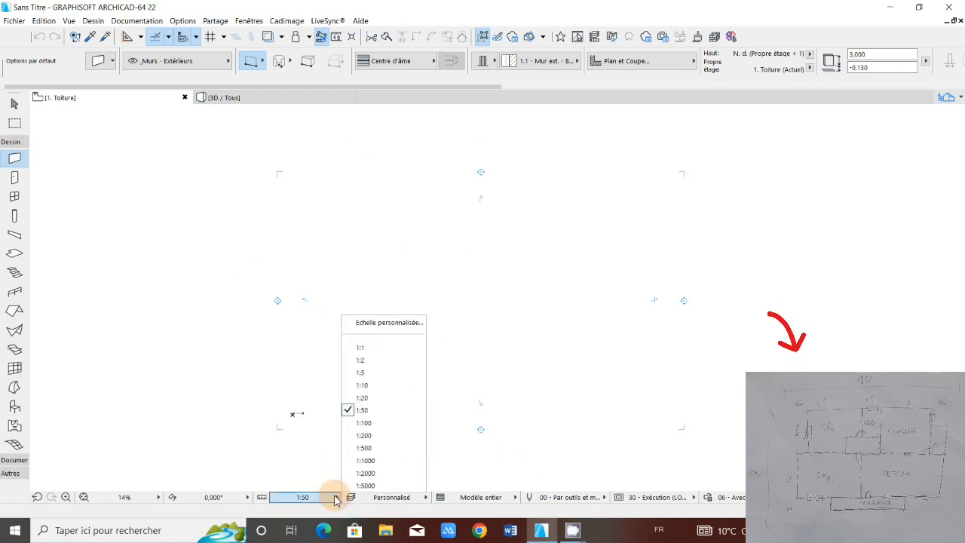
click(360, 411)
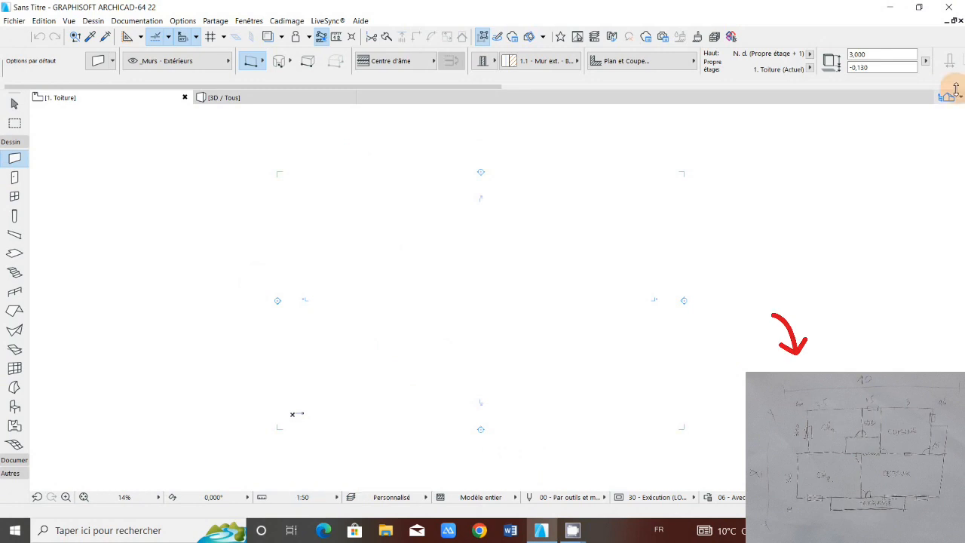
Step: Review the storey definitions in the project's storey settings, including their elevations and heights
click(948, 96)
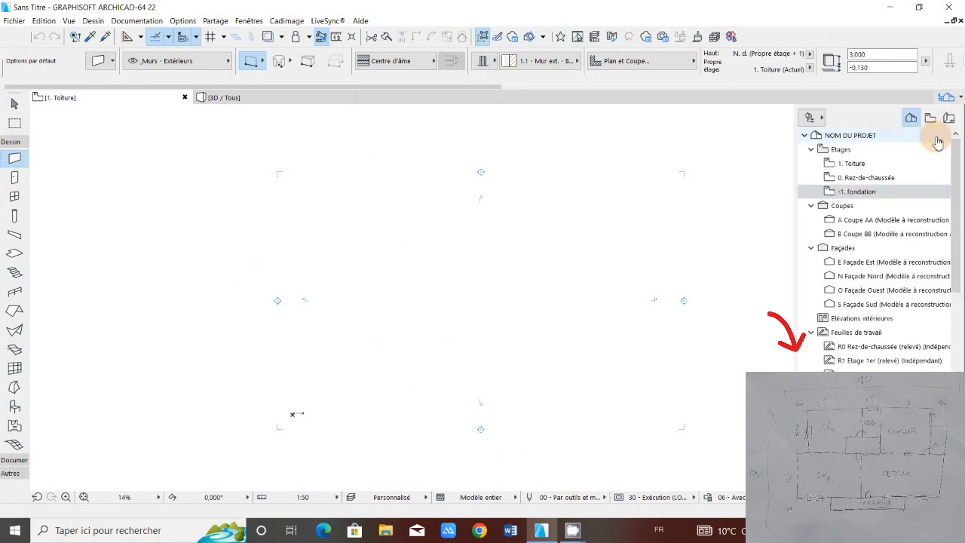
click(871, 195)
right_click(871, 194)
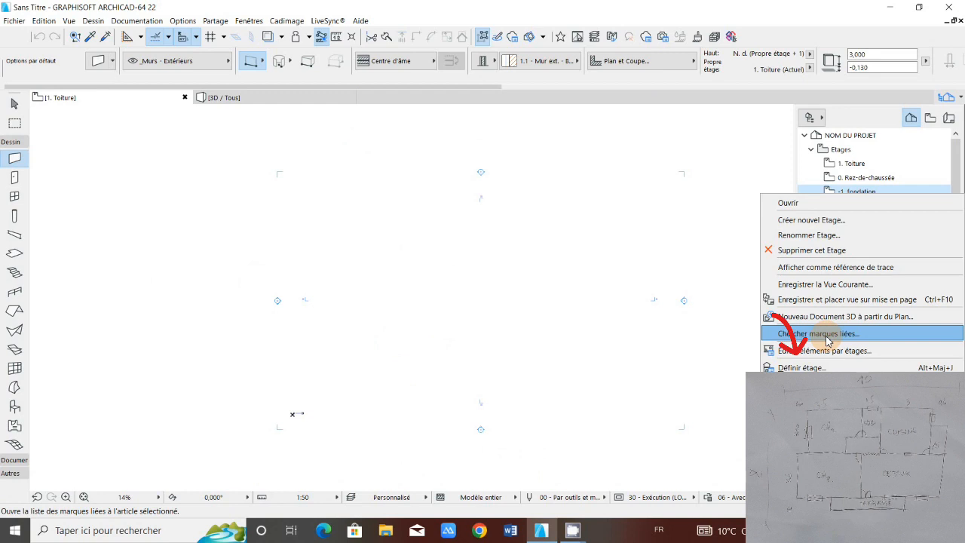
click(802, 368)
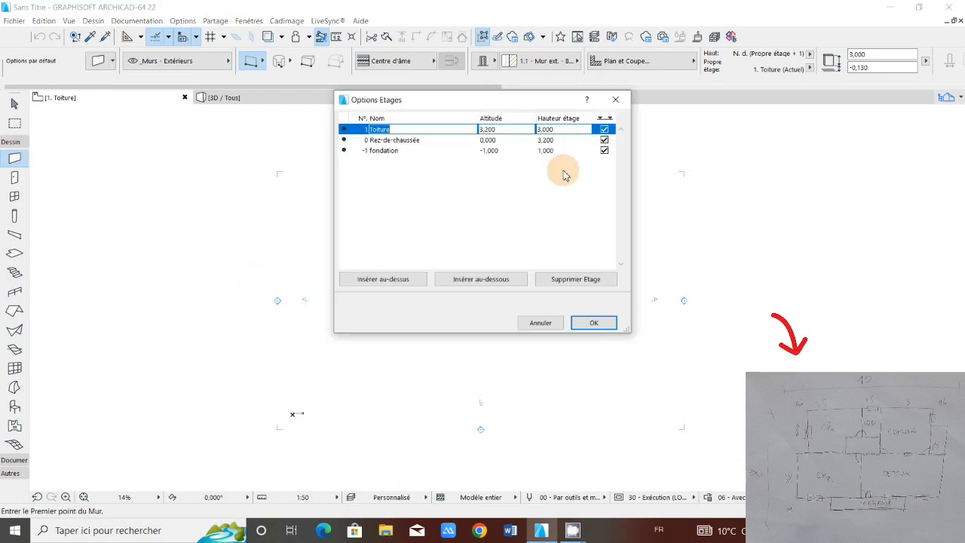
click(616, 324)
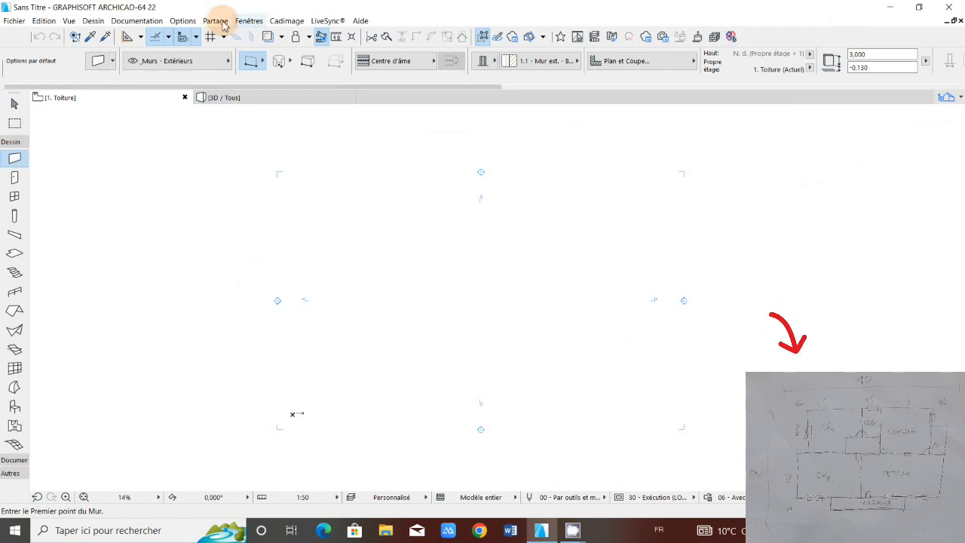
Step: Check the project's dimension preferences for the linear unit and number of decimals
click(182, 20)
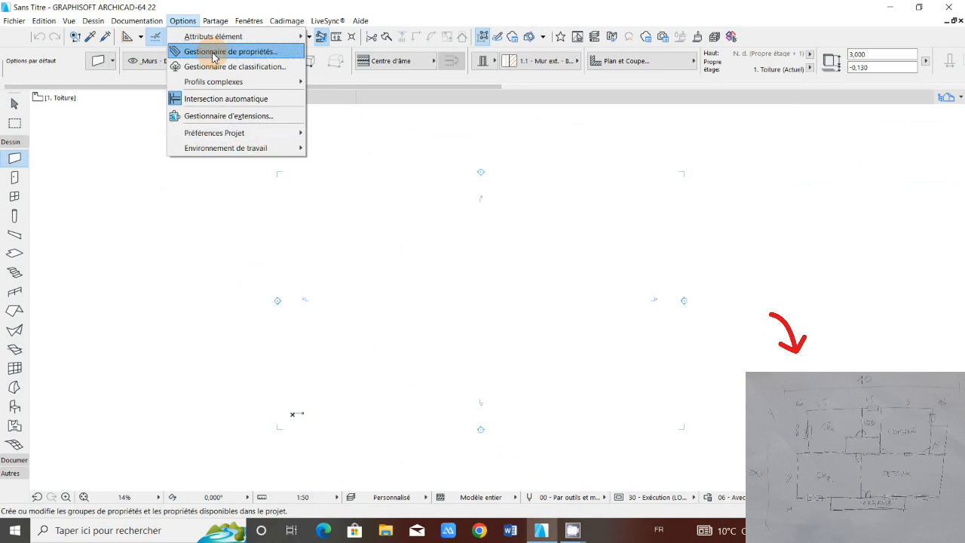
mouse_move(252, 140)
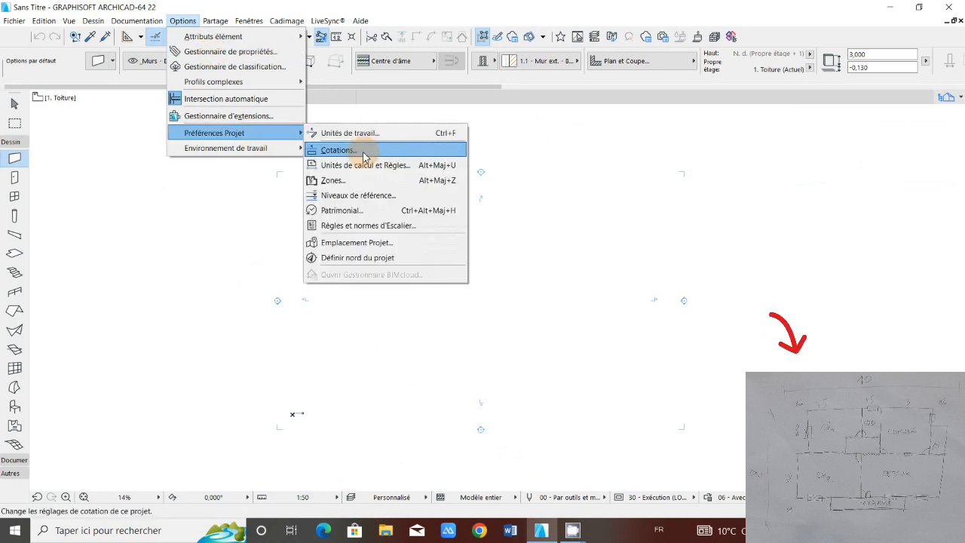
click(364, 153)
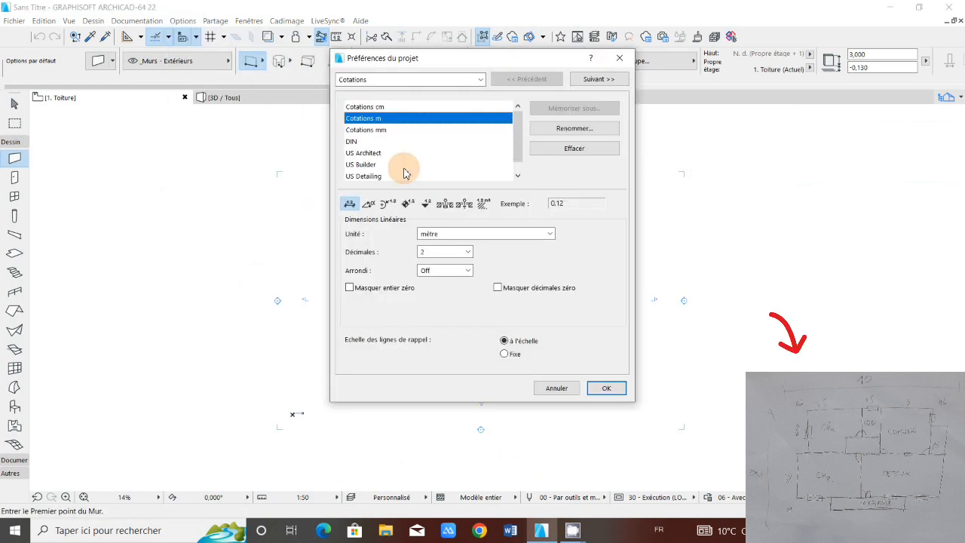
click(607, 388)
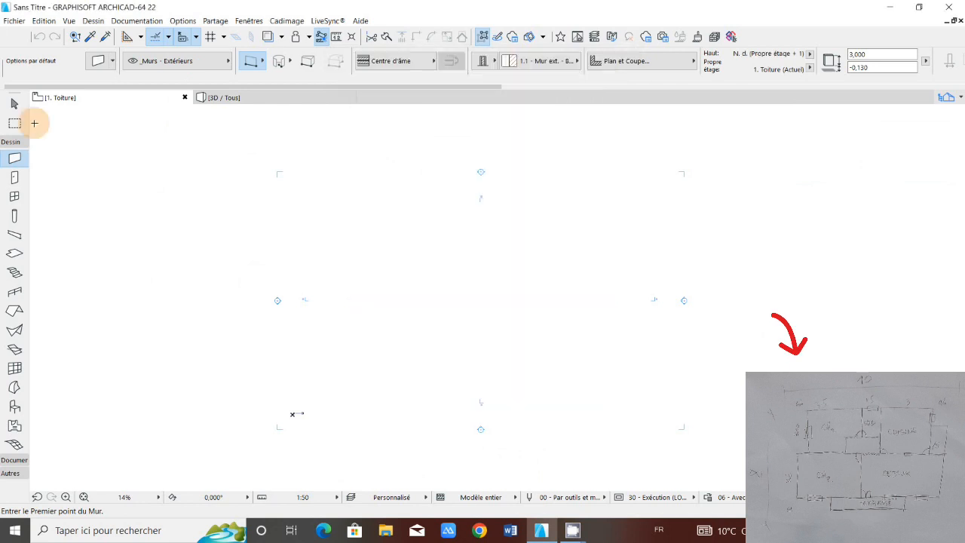
click(10, 141)
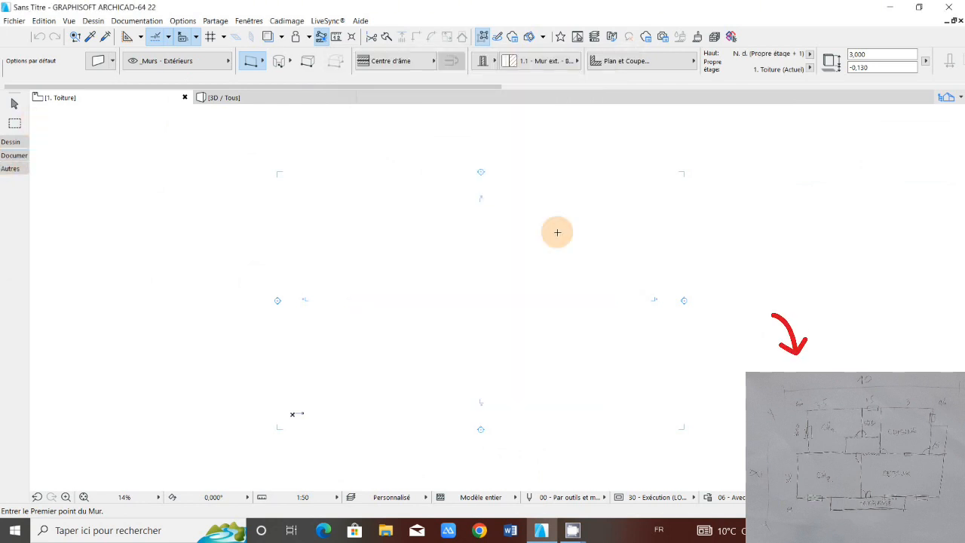
scroll(557, 232, up, 2)
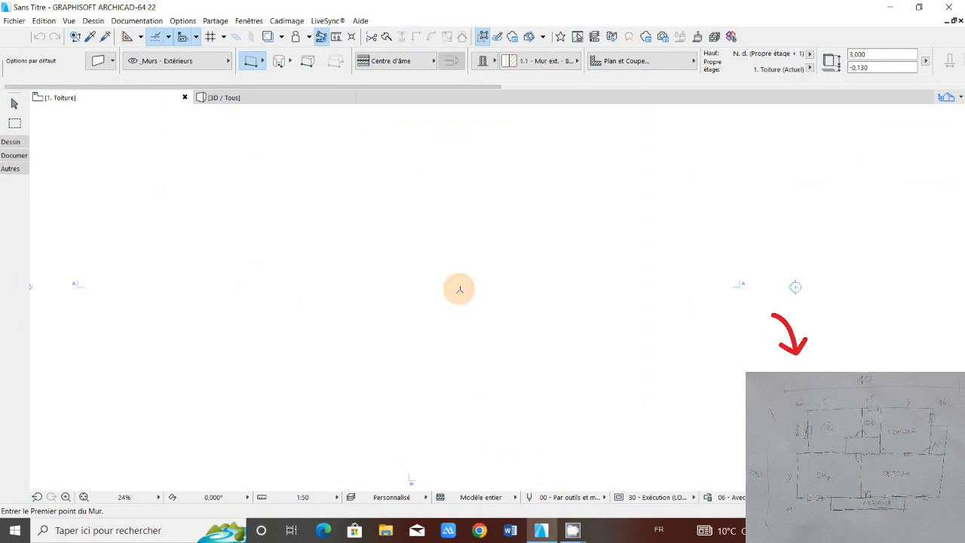
scroll(460, 289, down, 2)
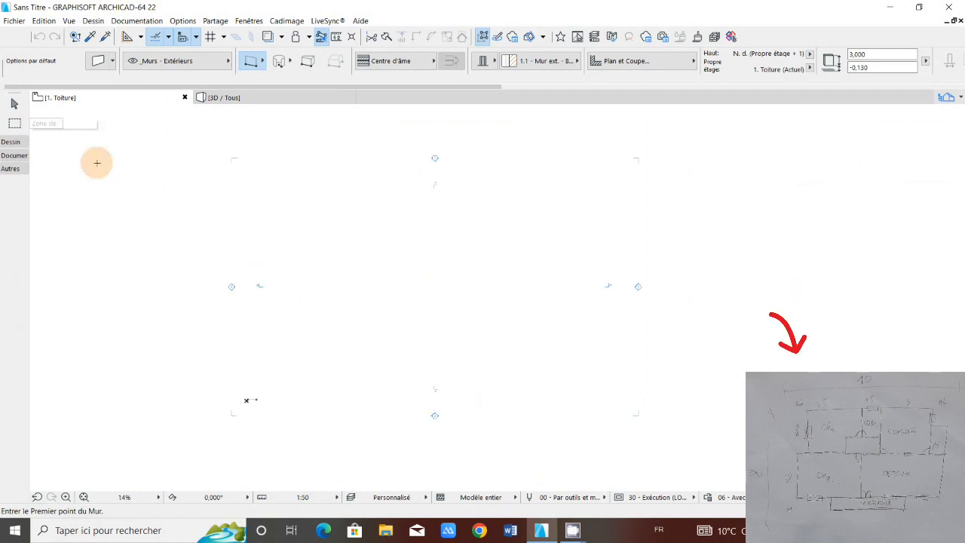
click(11, 143)
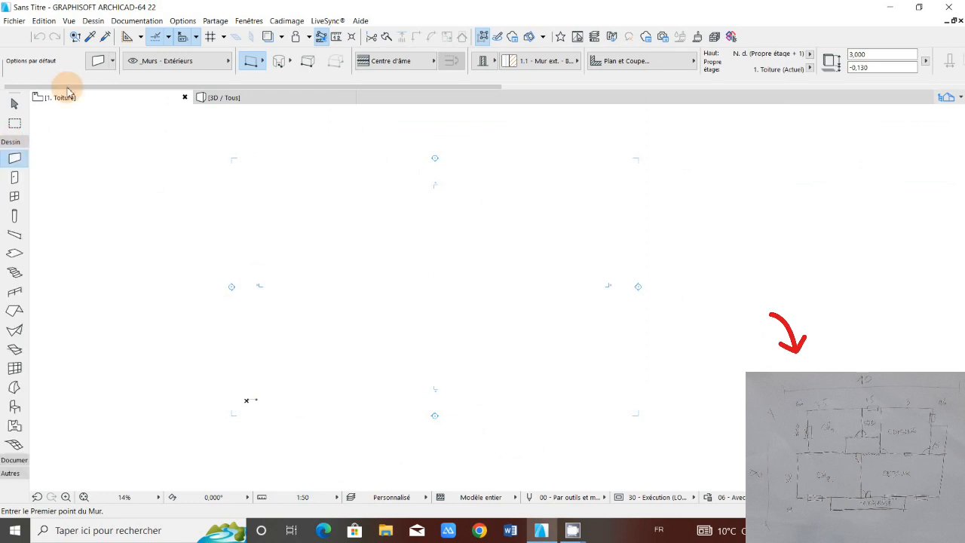
Step: In the default wall settings, unlink the wall top (Non lié), set the height to 3,200 and the base offset to 0
click(98, 64)
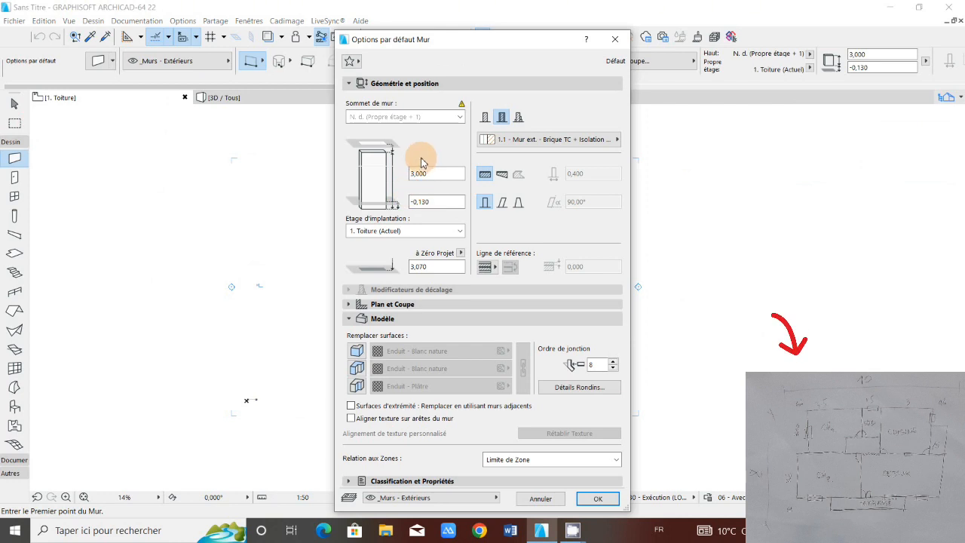
click(460, 118)
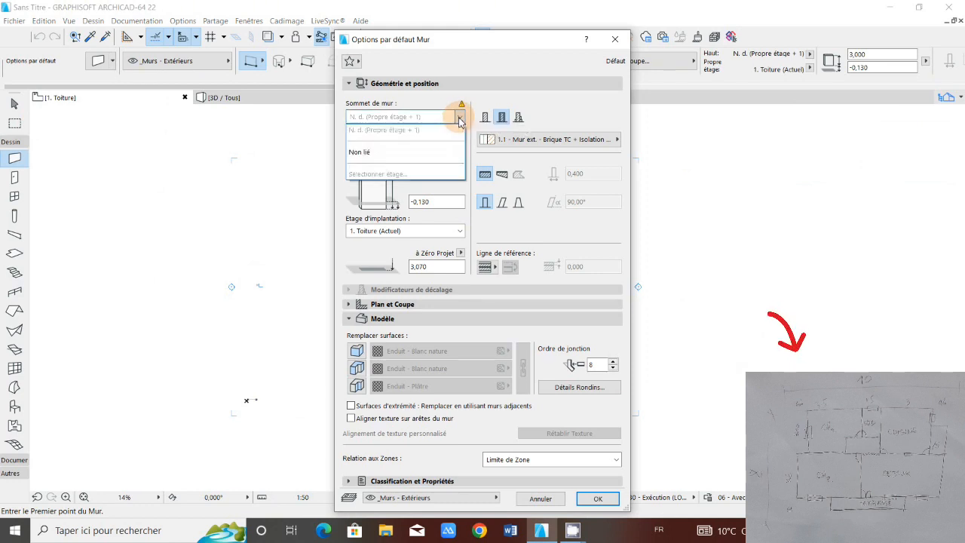
click(373, 154)
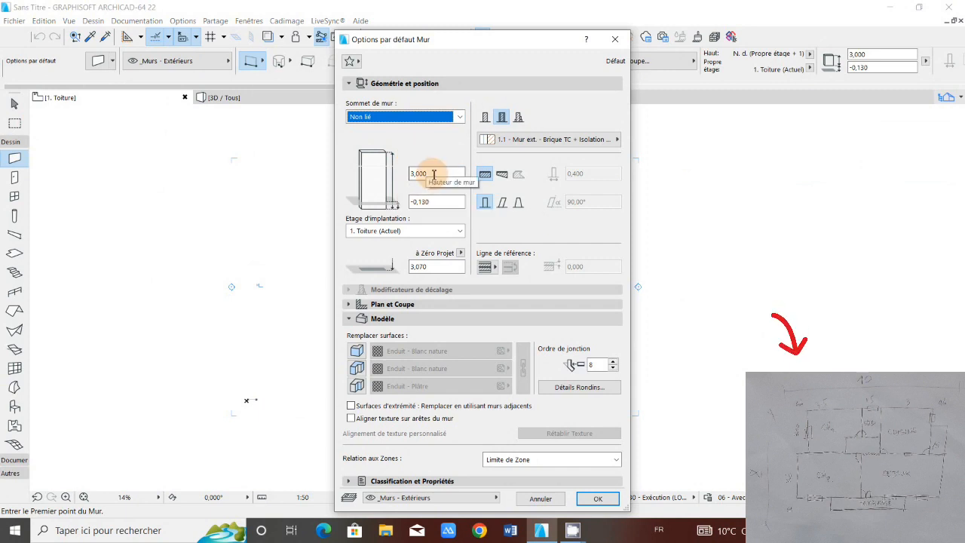
click(433, 174)
text(3)
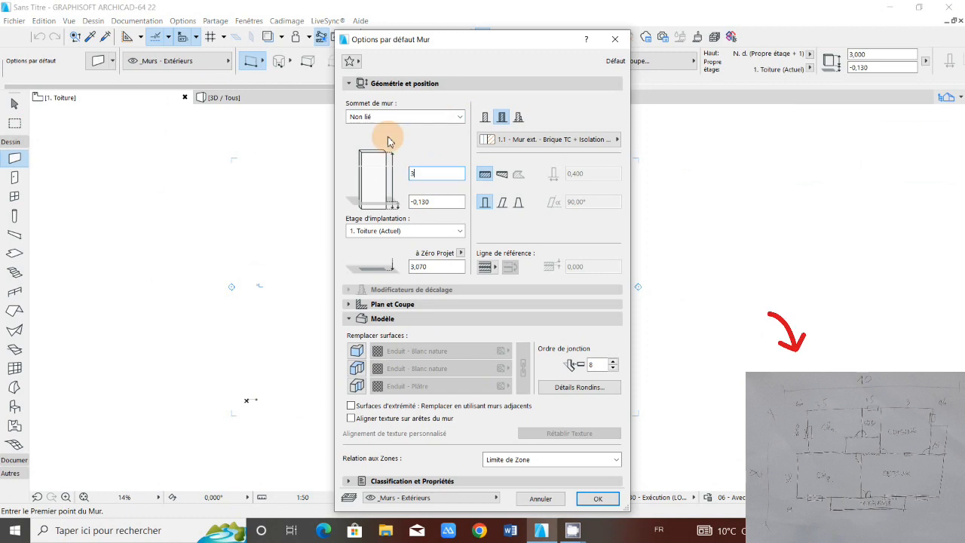
text(,200)
key(Tab)
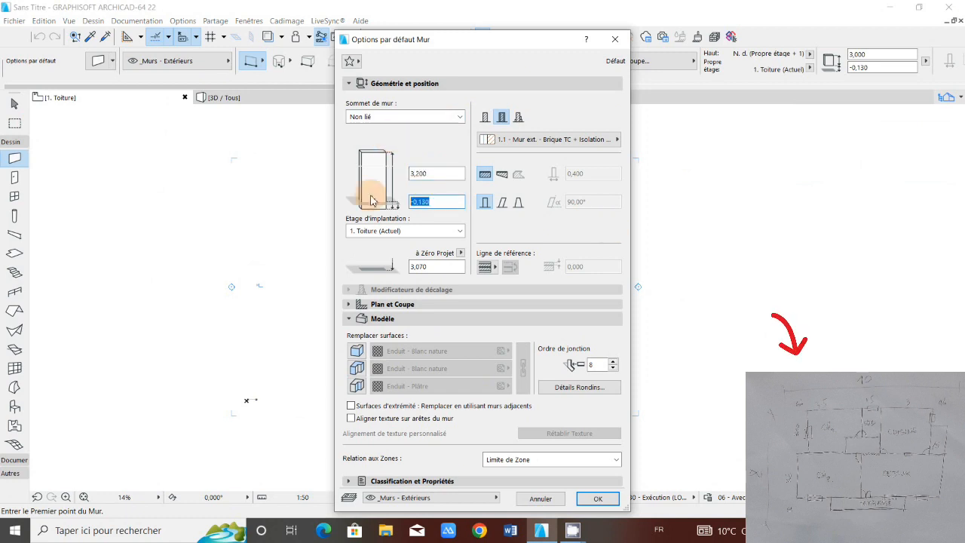
text(0)
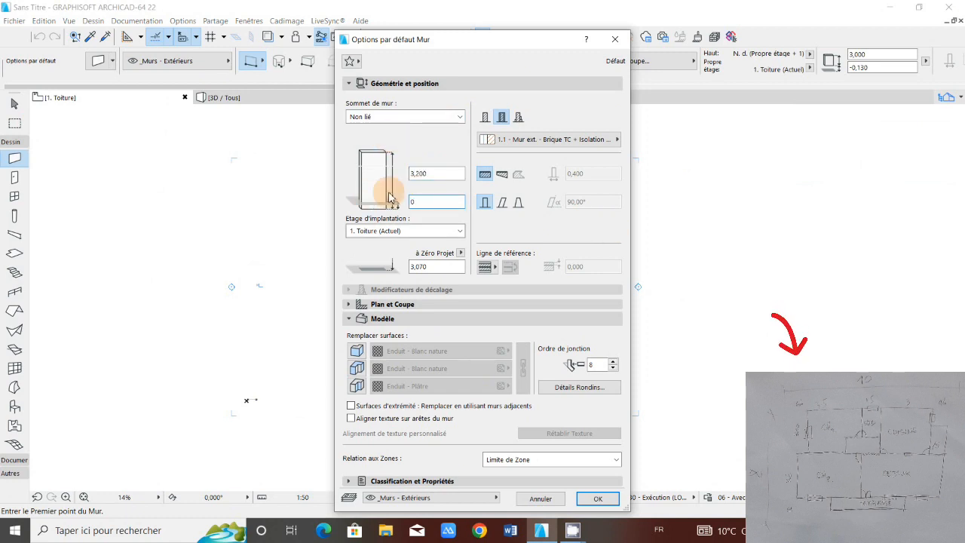
Step: Switch the default wall to a basic single-material structure, set its thickness to 0,150 and apply the settings
click(485, 119)
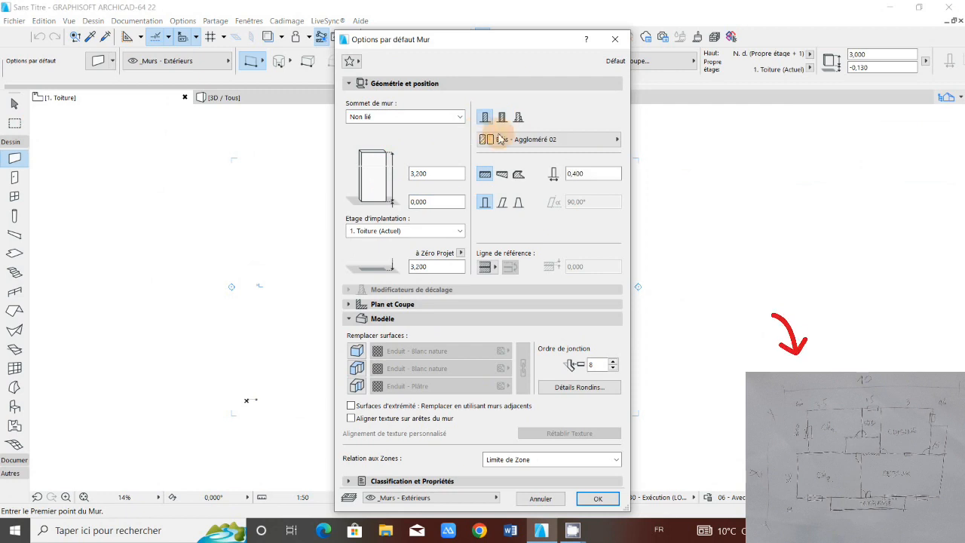
click(578, 174)
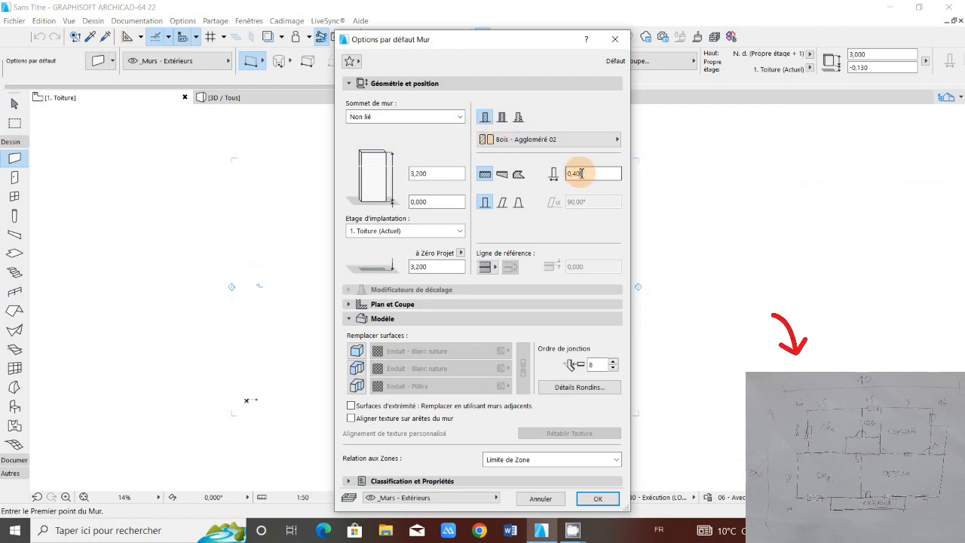
text(0,15)
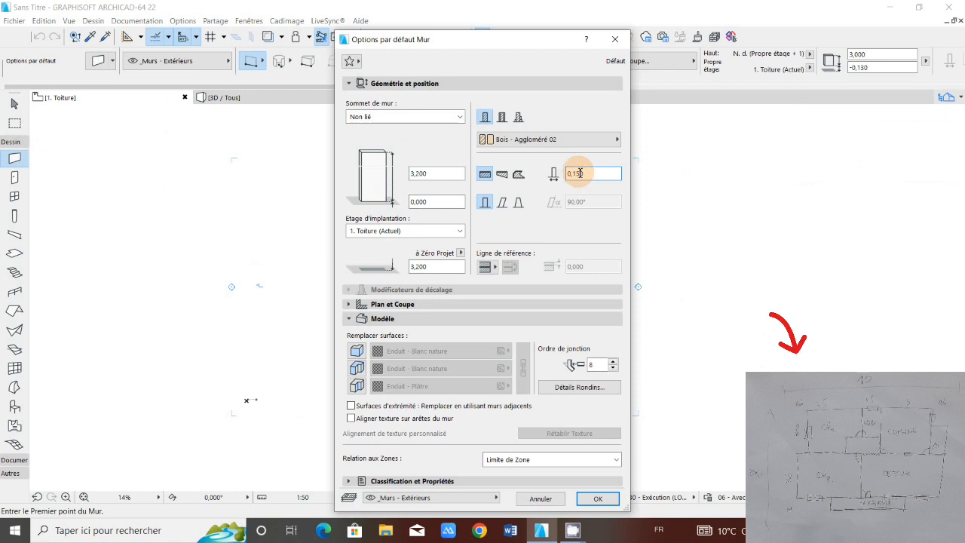
text(0)
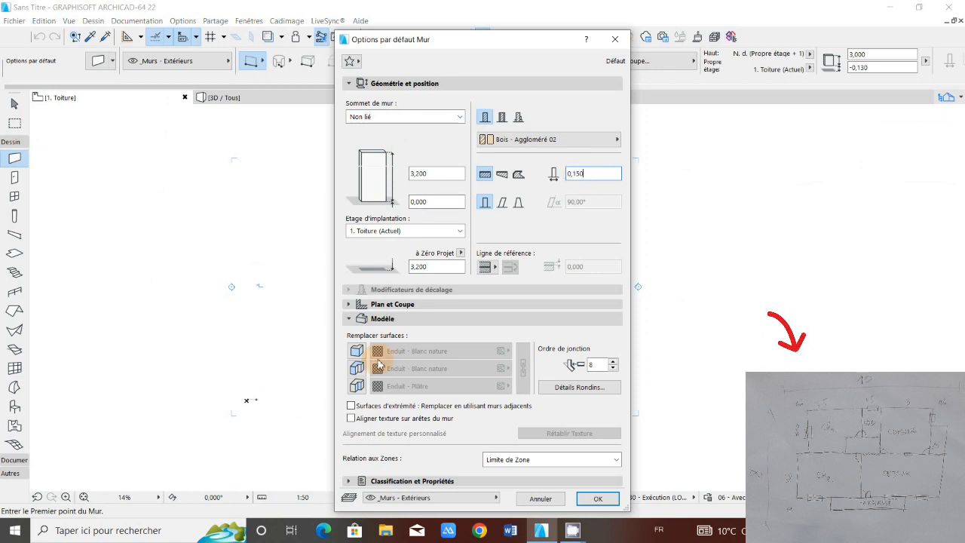
click(388, 317)
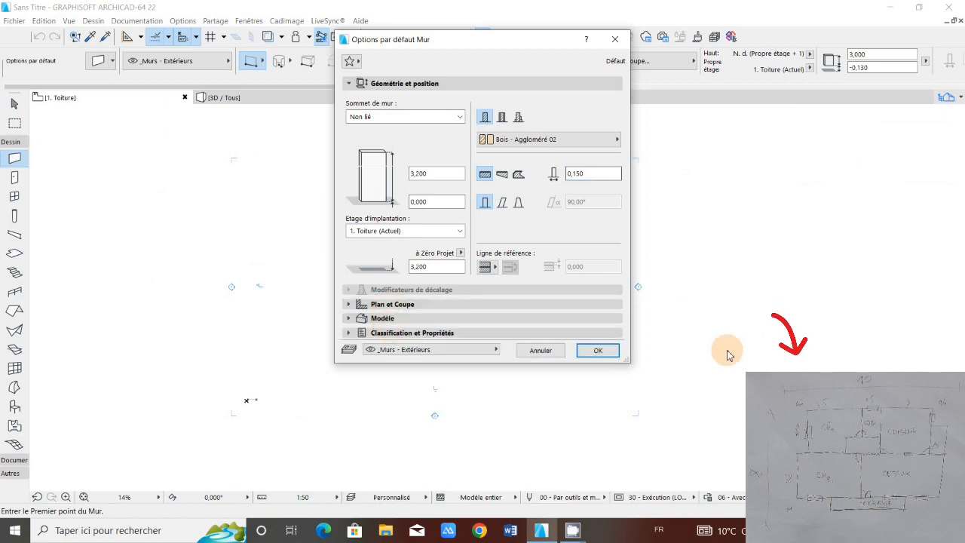
click(600, 350)
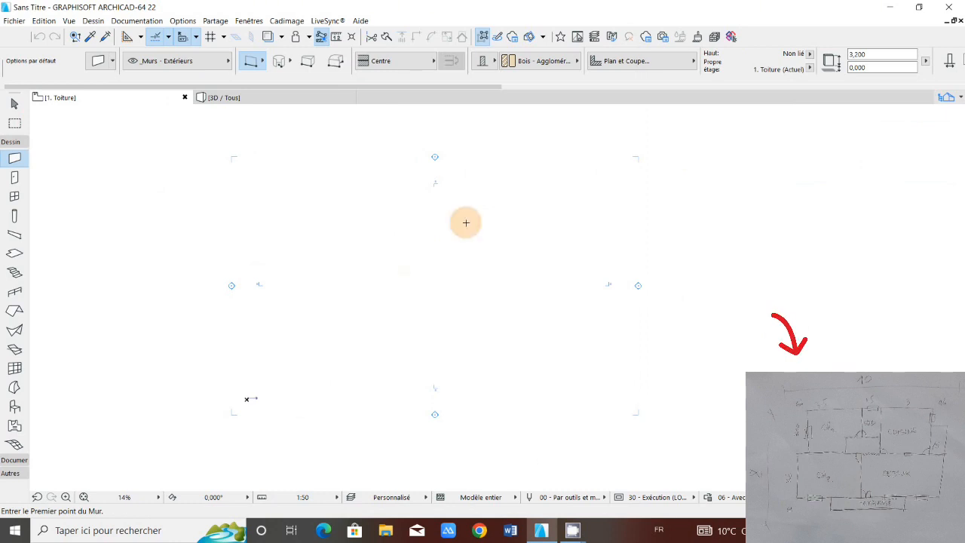
scroll(459, 259, down, 1)
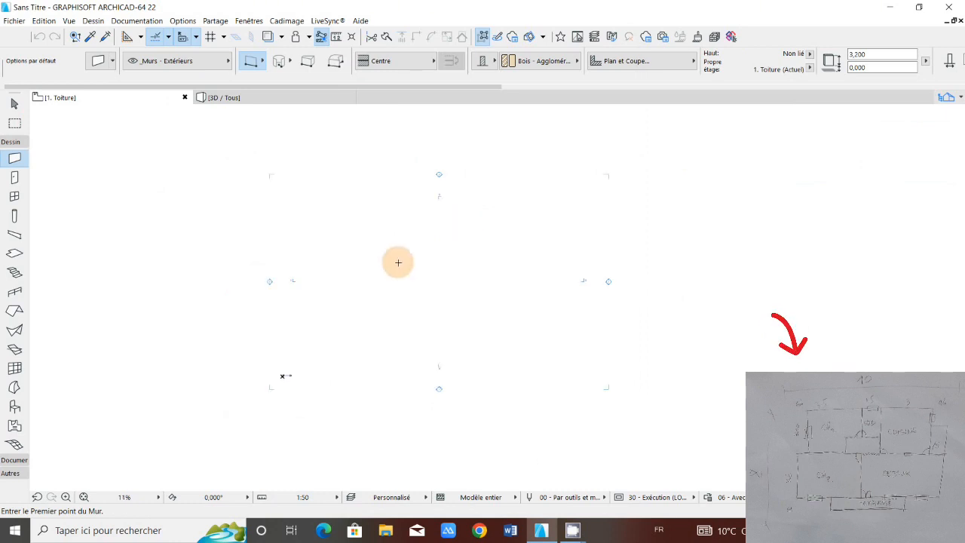
scroll(424, 296, up, 2)
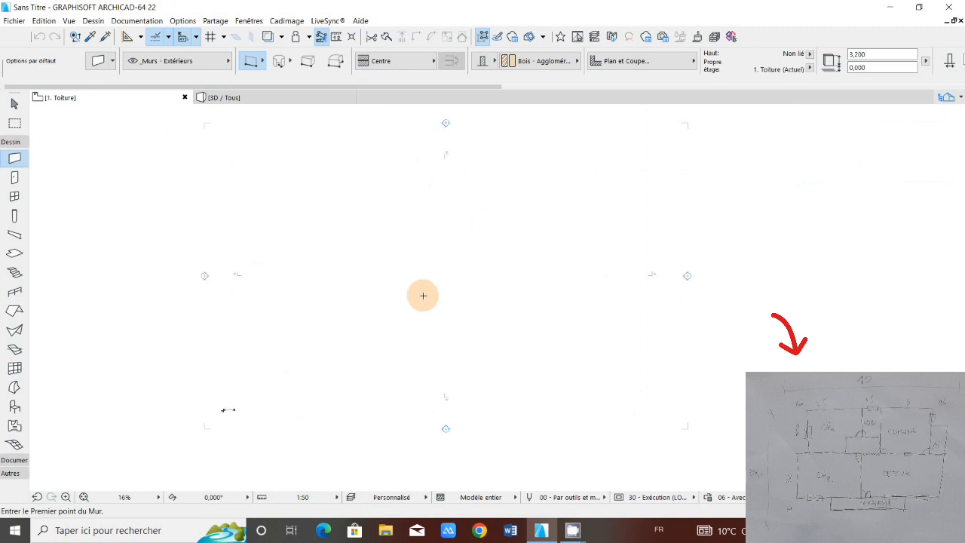
scroll(423, 295, down, 2)
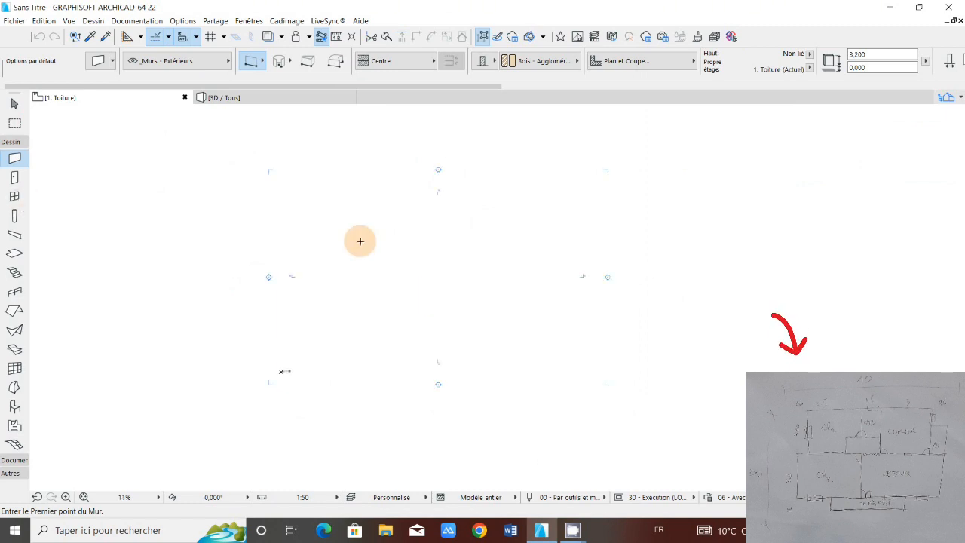
scroll(360, 242, up, 1)
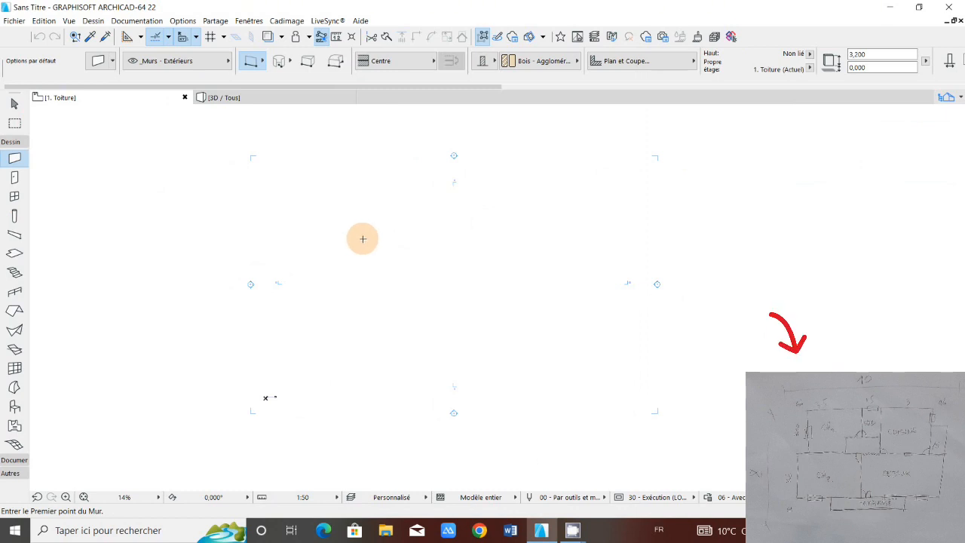
scroll(368, 230, down, 2)
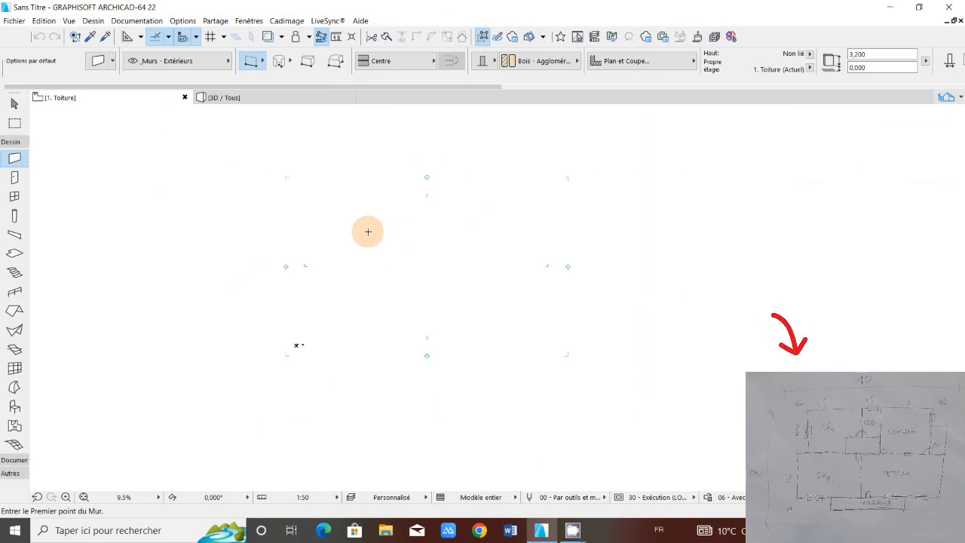
scroll(349, 241, up, 1)
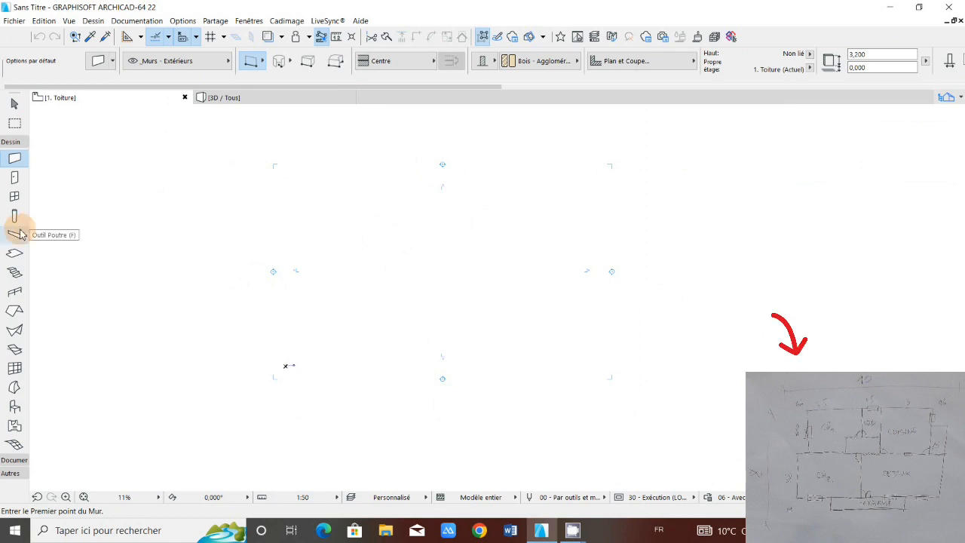
Step: Draw a 10 m horizontal exterior wall, then an 8 m wall straight down from its right end
click(338, 230)
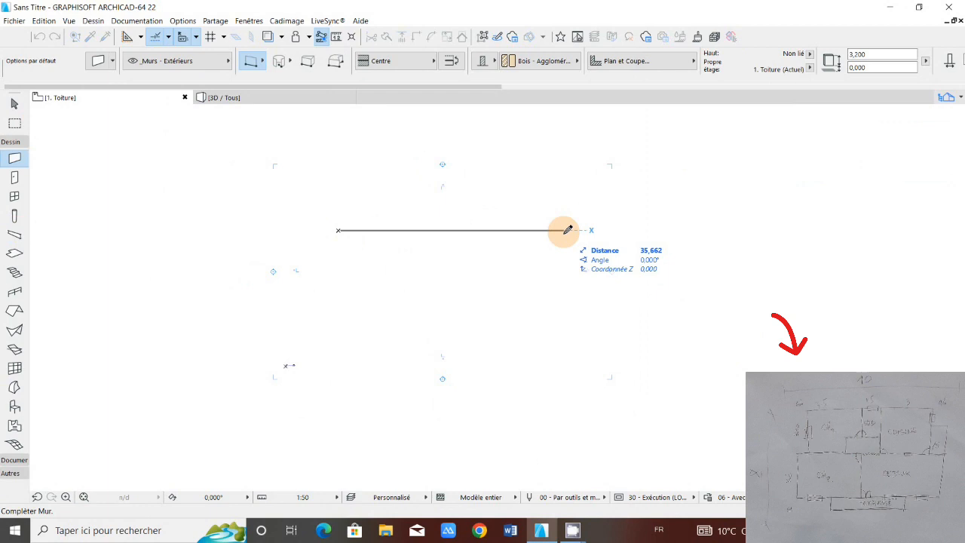
text(10)
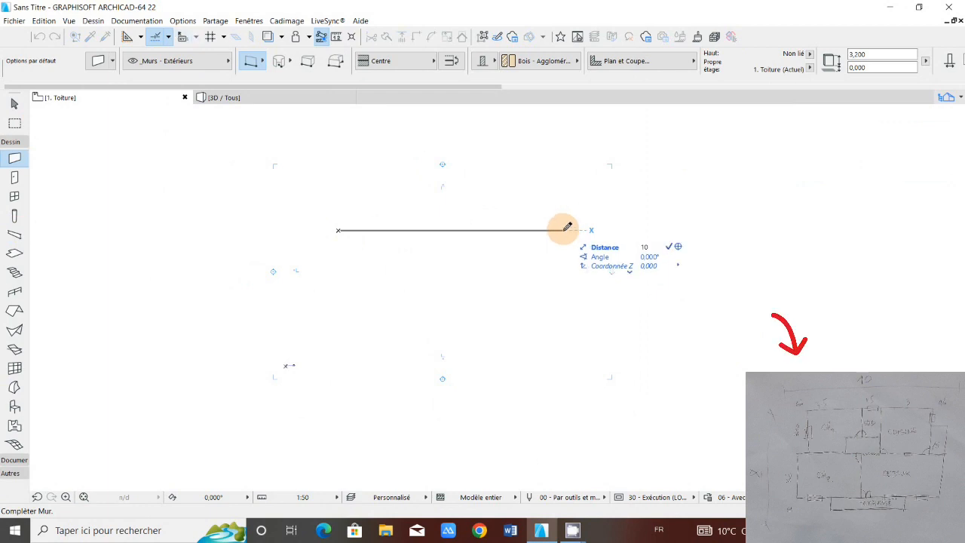
key(Return)
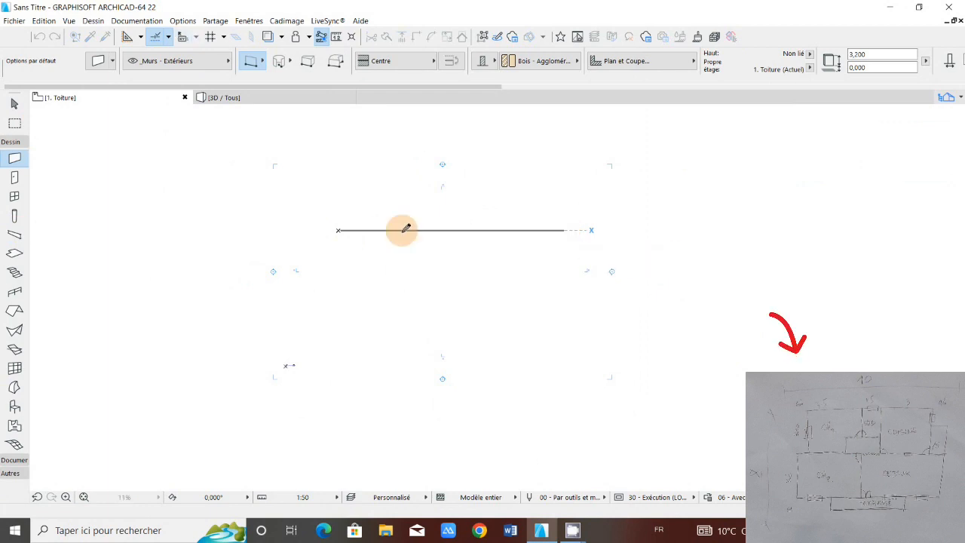
click(402, 230)
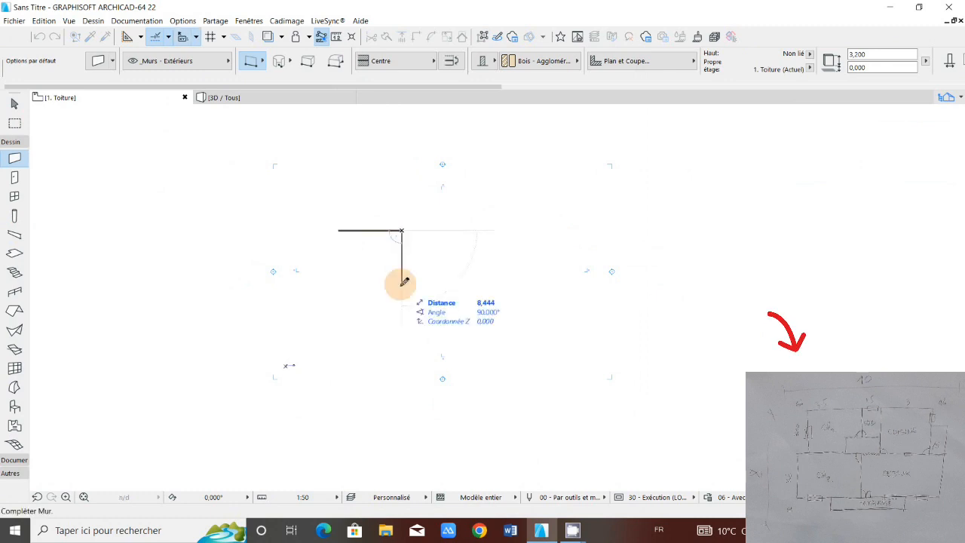
text(8)
key(Return)
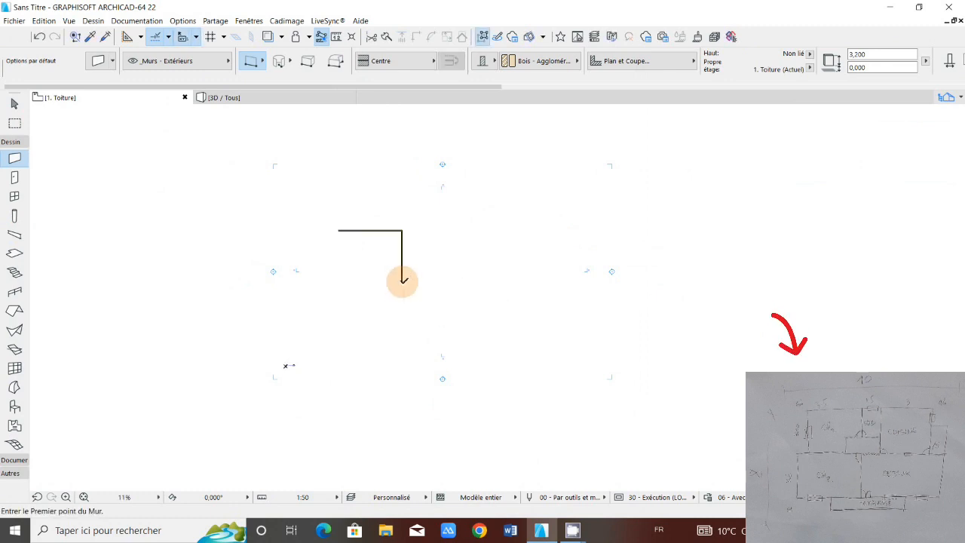
Step: Close the rectangular house outline with a bottom wall back to the left side and a left wall up to the starting corner
click(403, 280)
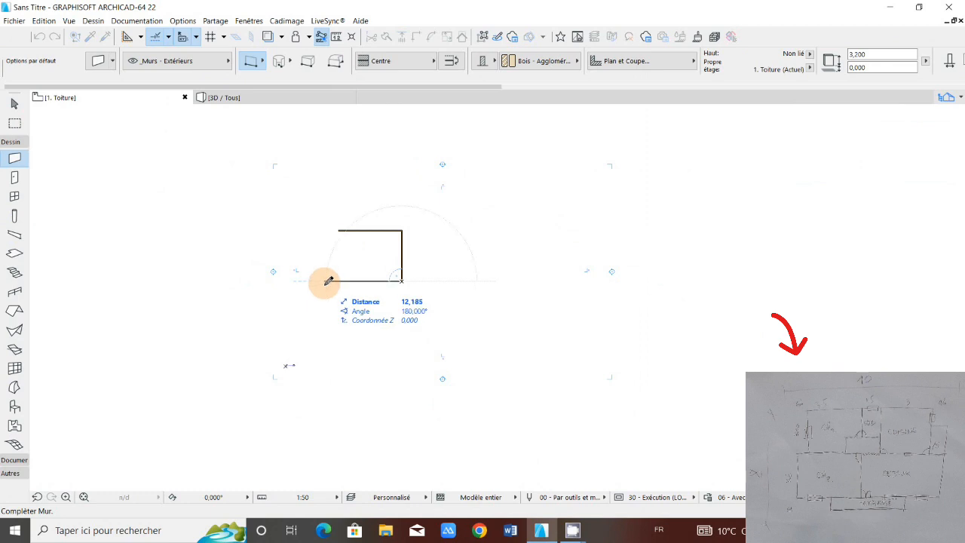
double_click(340, 281)
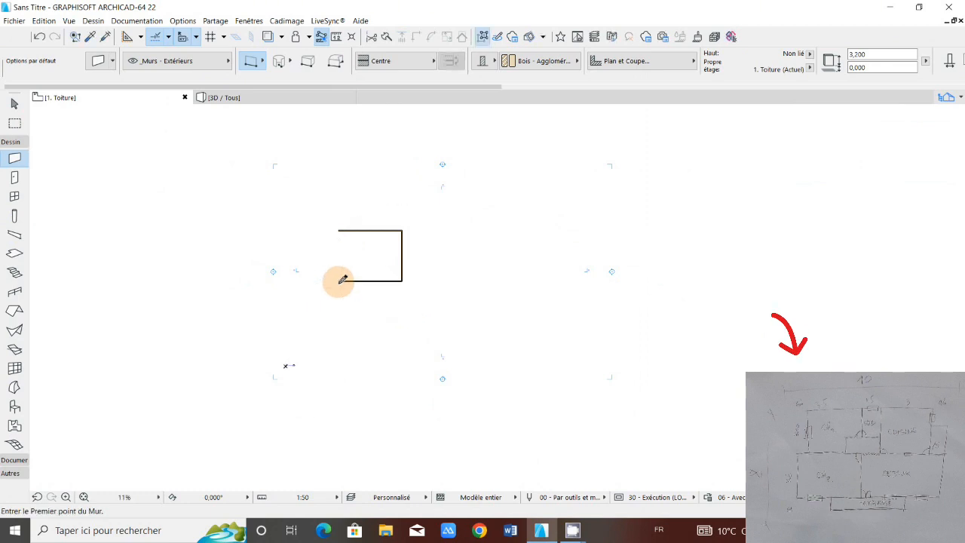
click(339, 281)
text(1)
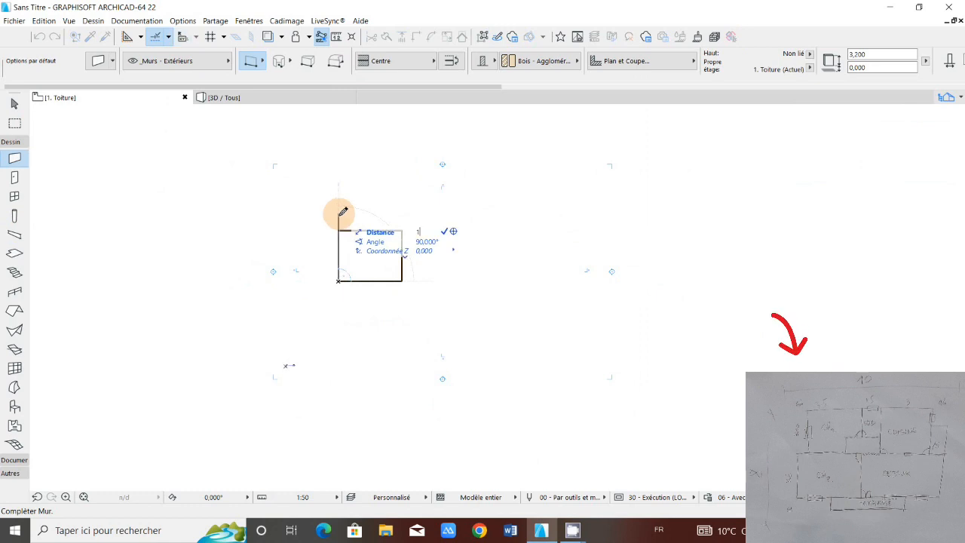
key(Return)
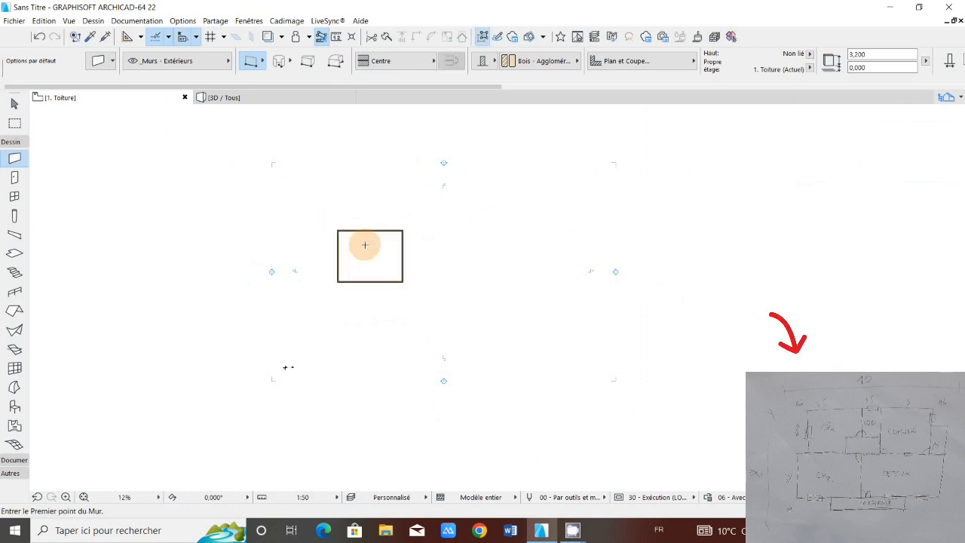
Step: Dimension the top wall between its two outer corners and place the dimension line above the wall
scroll(365, 245, up, 5)
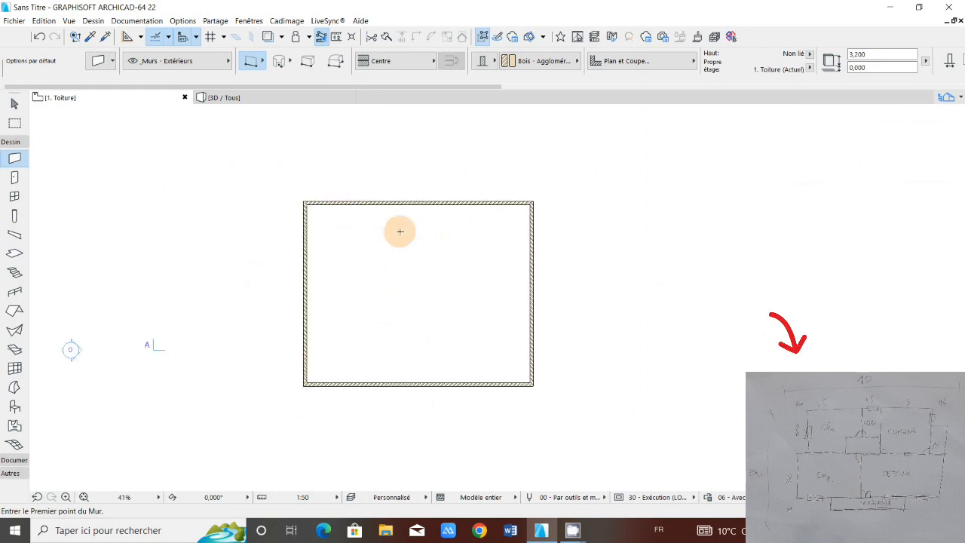
scroll(347, 209, up, 2)
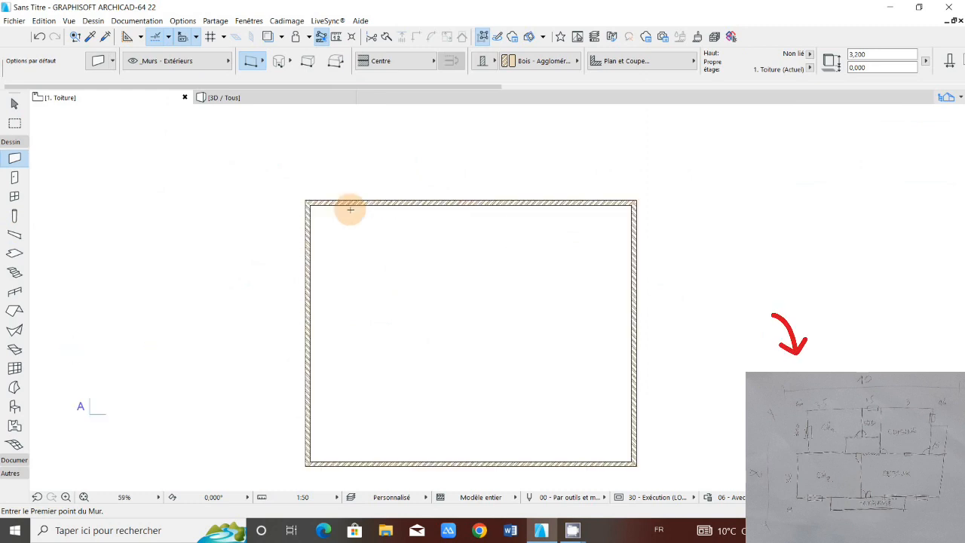
click(15, 144)
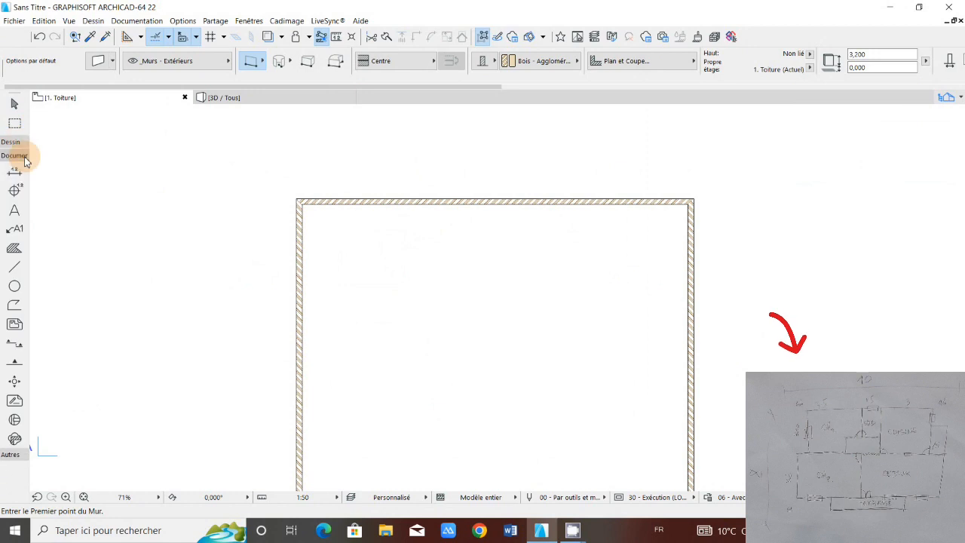
click(15, 172)
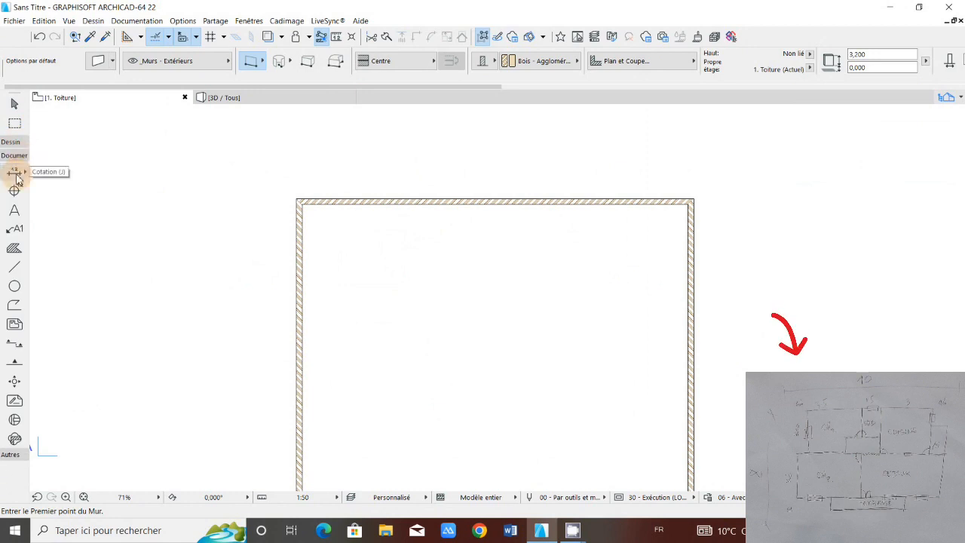
click(297, 204)
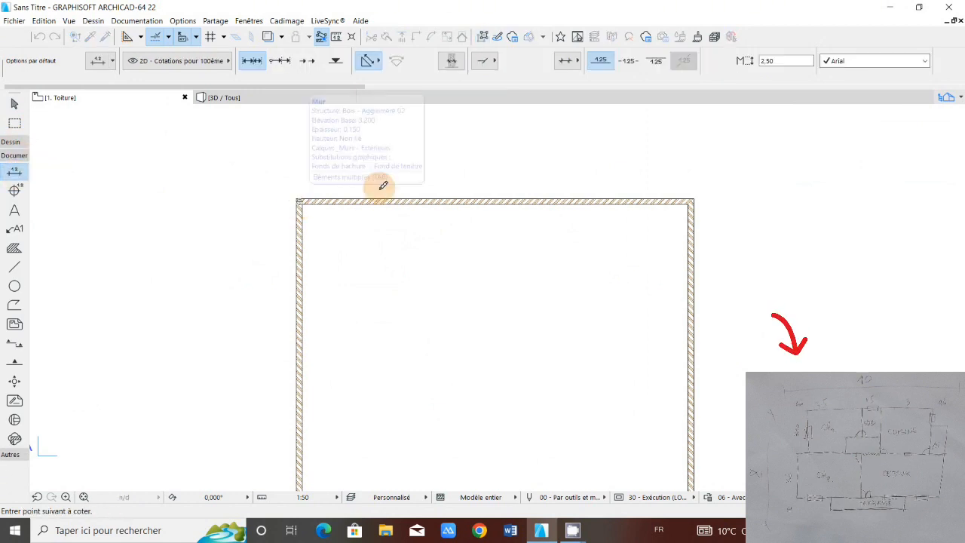
key(Escape)
scroll(312, 209, up, 4)
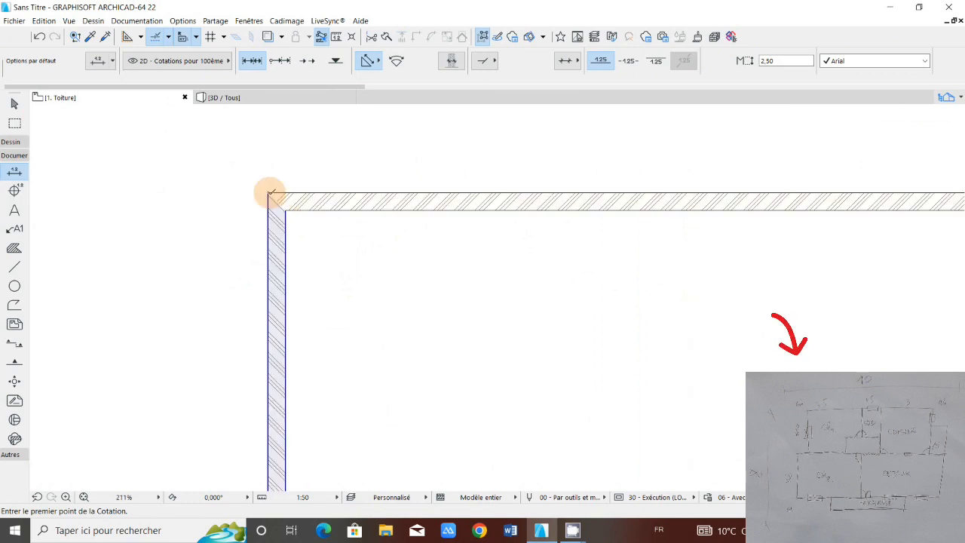
click(270, 193)
scroll(270, 193, down, 5)
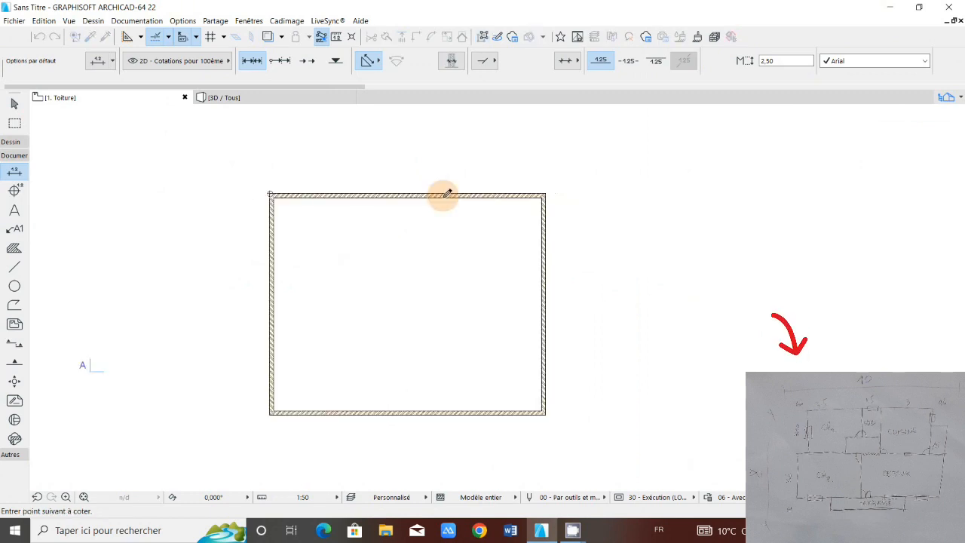
scroll(561, 197, up, 3)
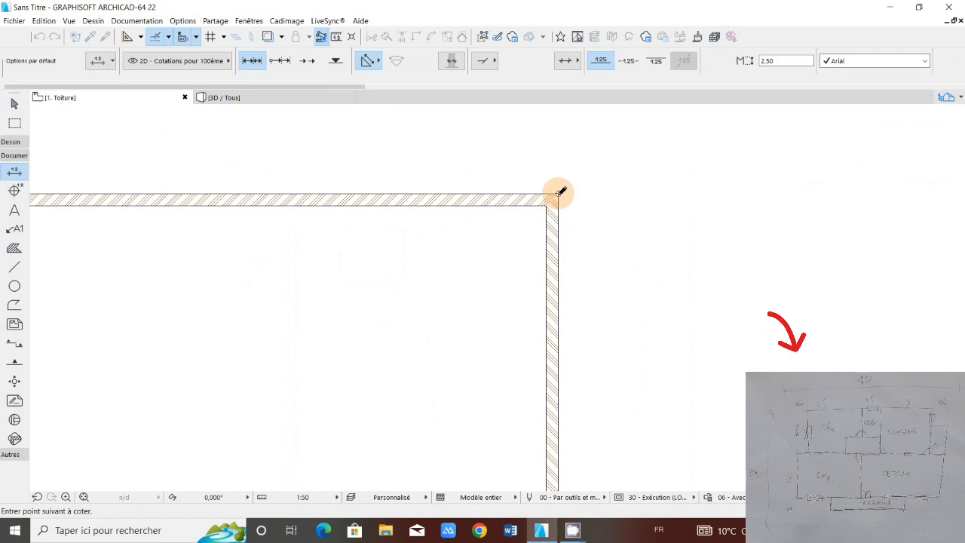
click(558, 194)
scroll(558, 226, down, 3)
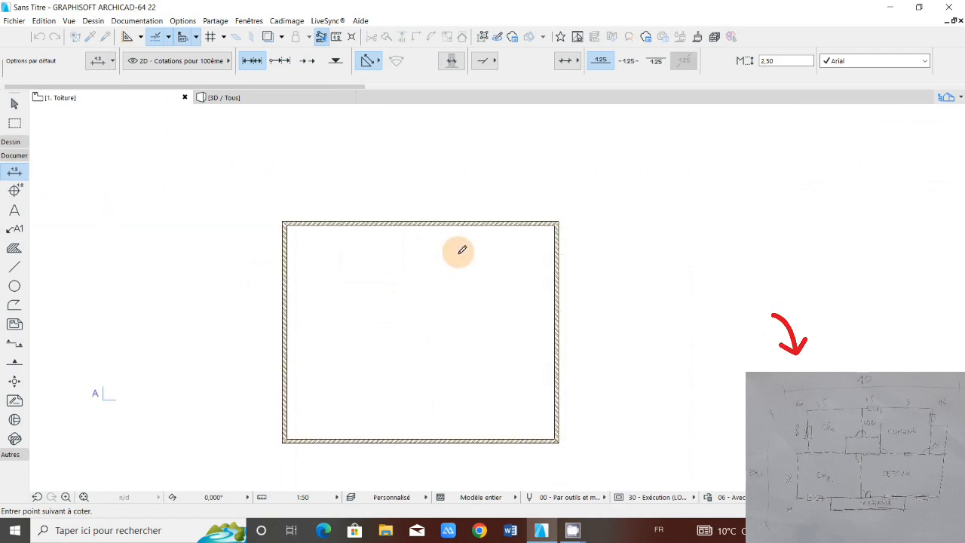
scroll(362, 222, up, 3)
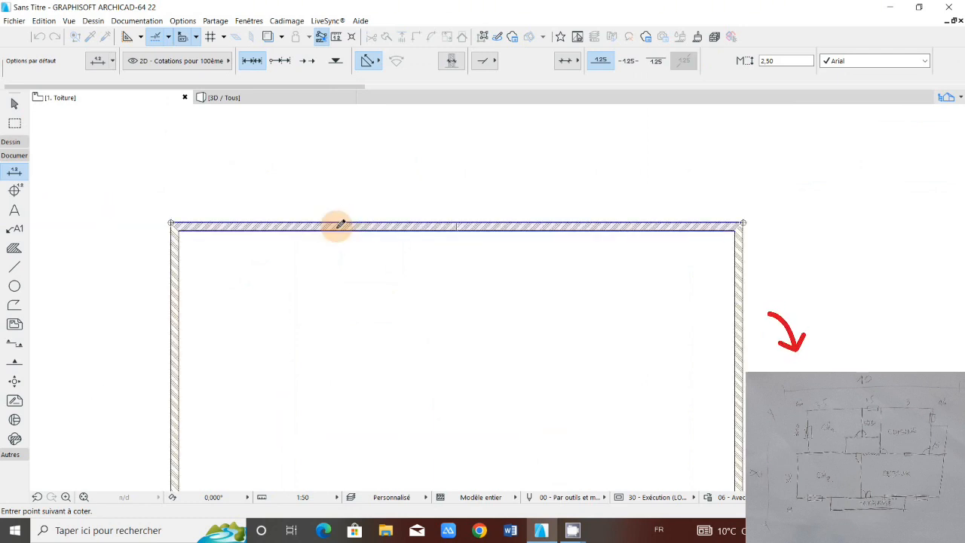
right_click(341, 225)
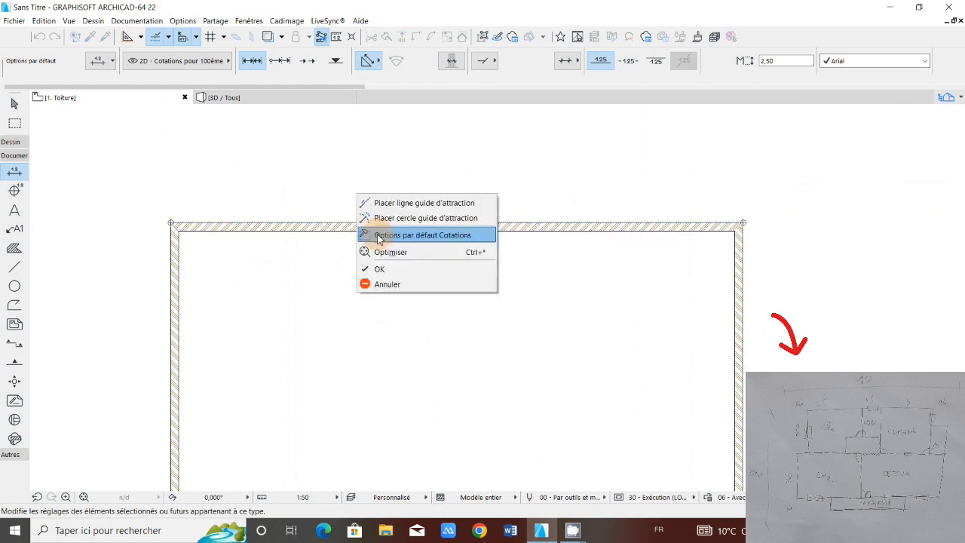
click(389, 172)
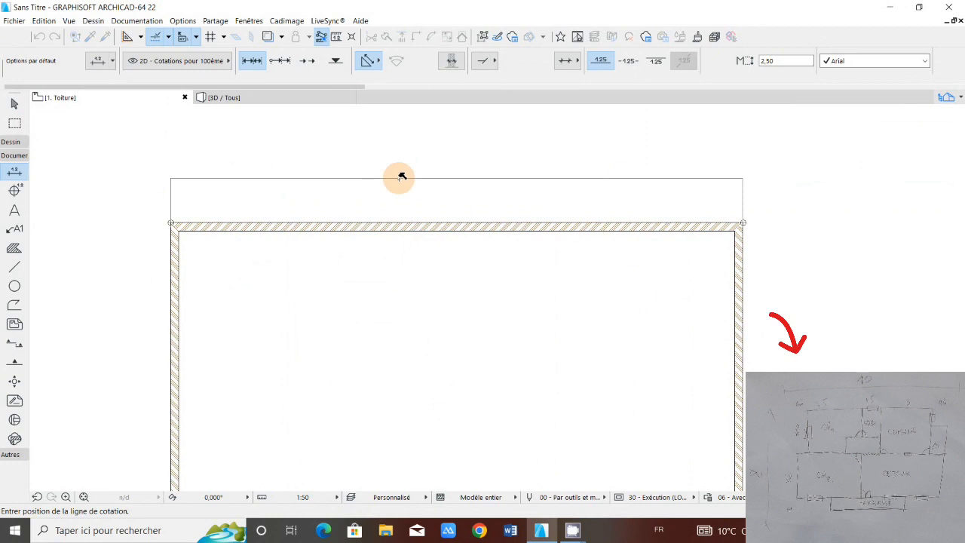
click(401, 176)
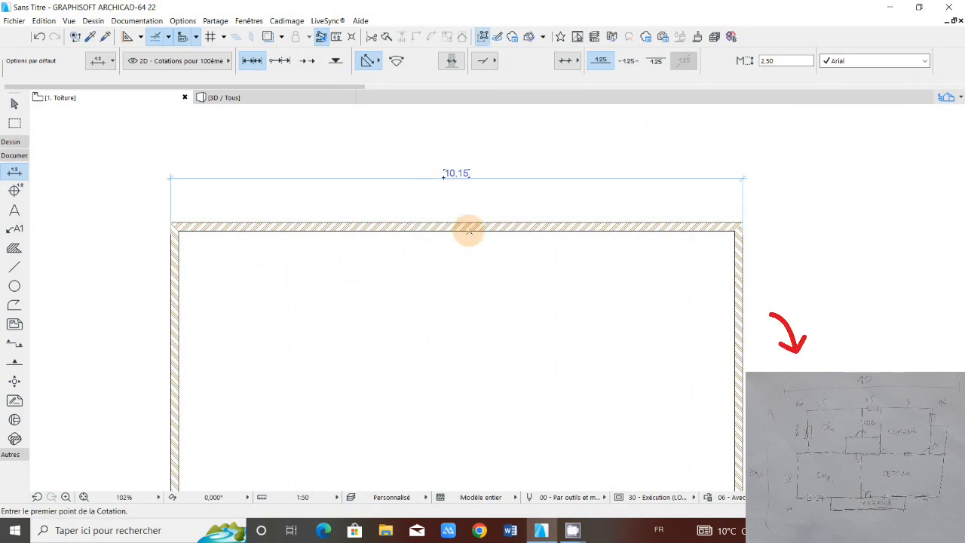
Step: Select the right-hand wall and examine its reference line position against the overall dimension of the top wall
scroll(466, 198, down, 3)
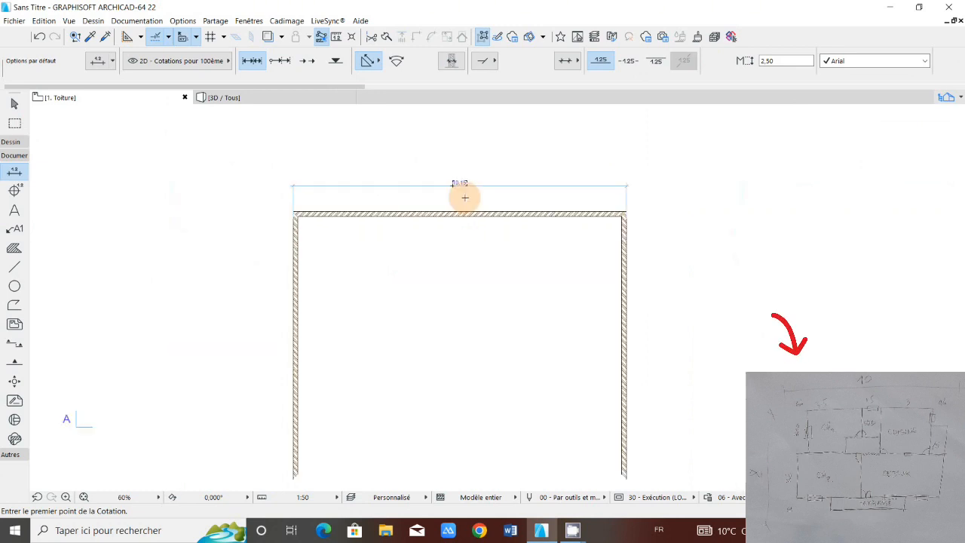
scroll(466, 197, up, 3)
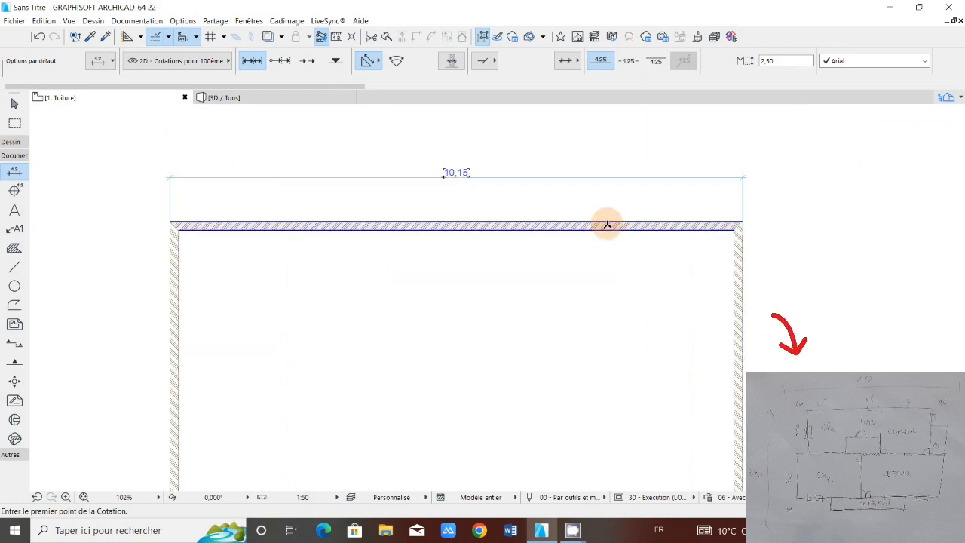
shift+click(740, 258)
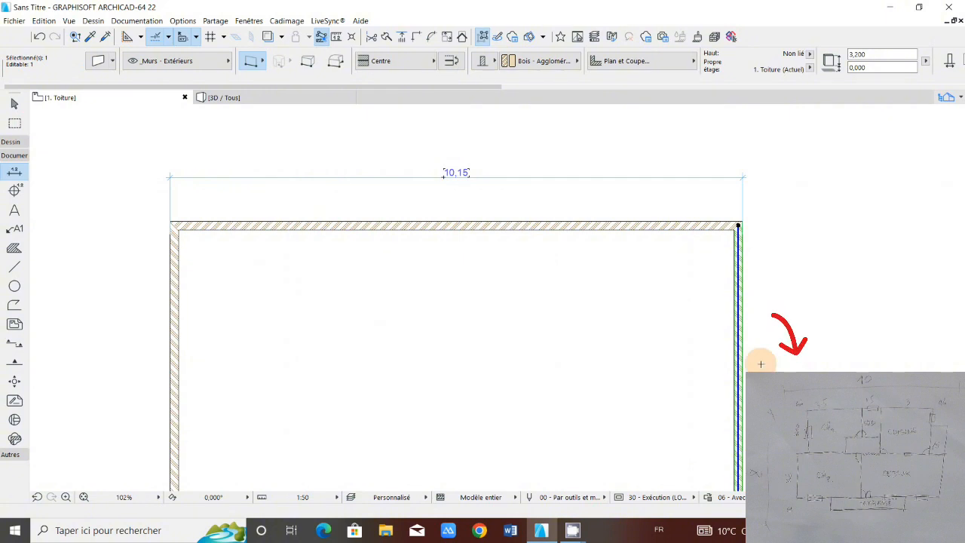
scroll(374, 165, down, 3)
scroll(393, 165, up, 3)
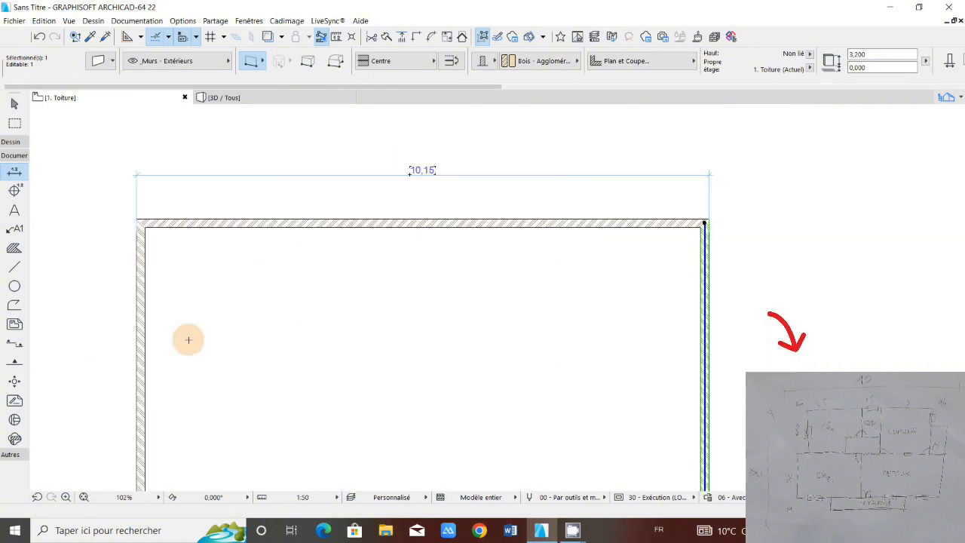
scroll(392, 176, down, 2)
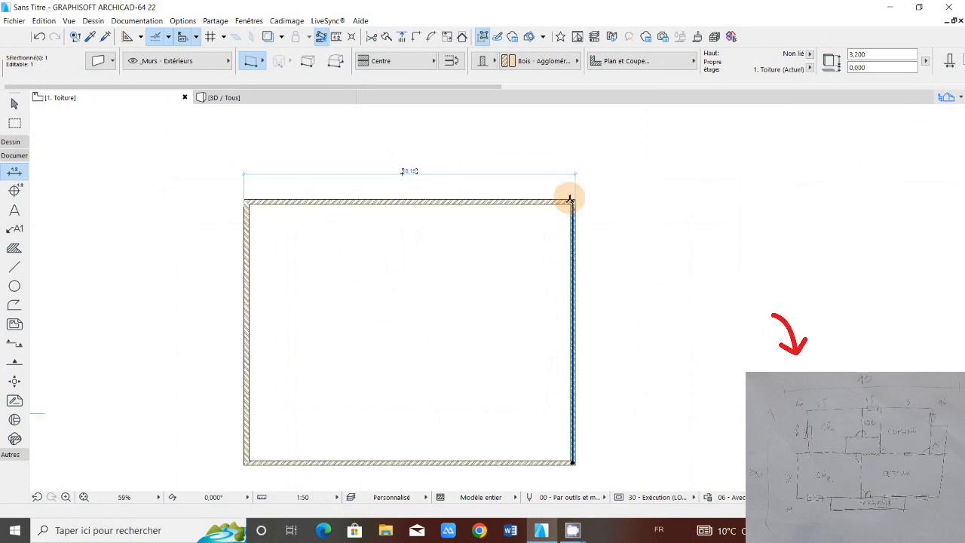
scroll(570, 200, up, 4)
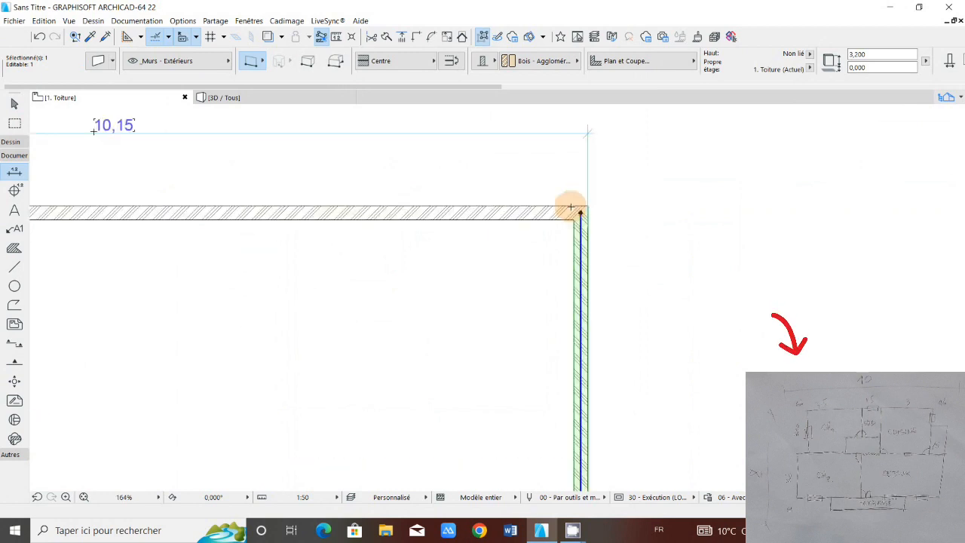
scroll(415, 179, down, 5)
scroll(385, 171, up, 5)
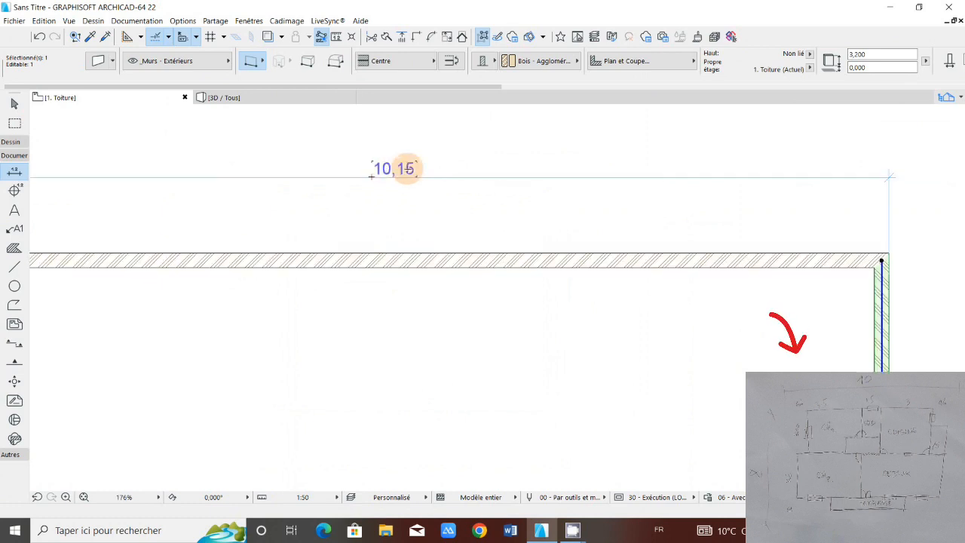
Step: Reselect the right-hand wall and examine its reference line's end point at the corner with the top wall
scroll(400, 170, down, 5)
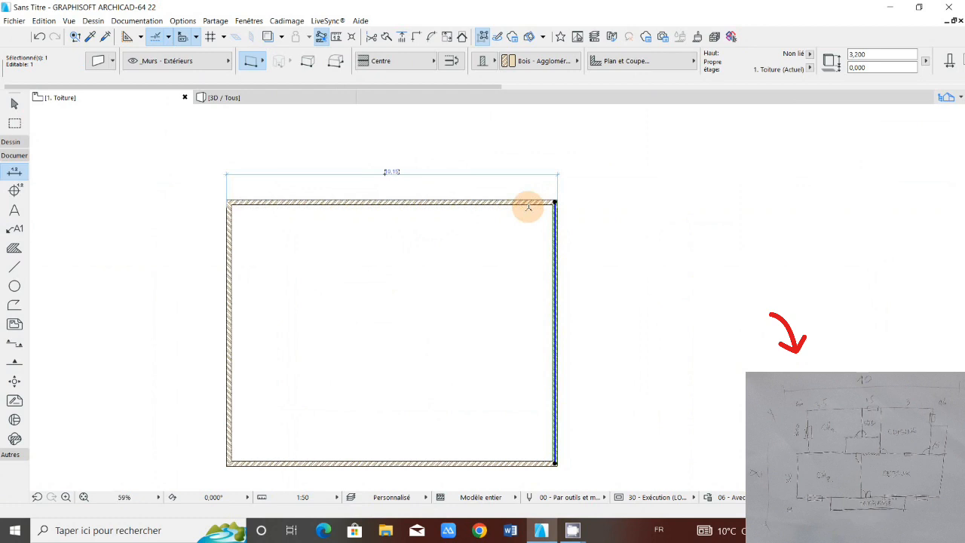
scroll(546, 202, up, 6)
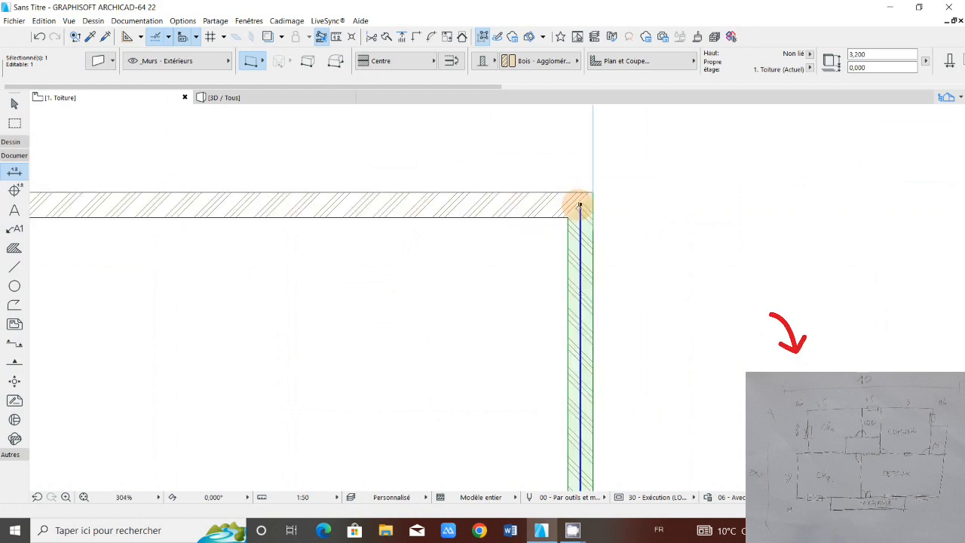
scroll(579, 204, down, 4)
key(Escape)
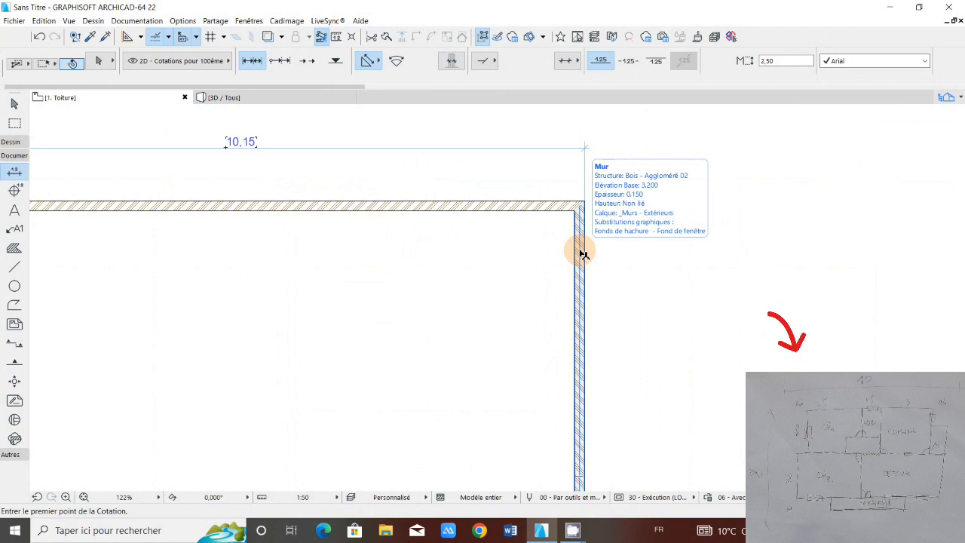
shift+click(583, 254)
scroll(577, 198, down, 1)
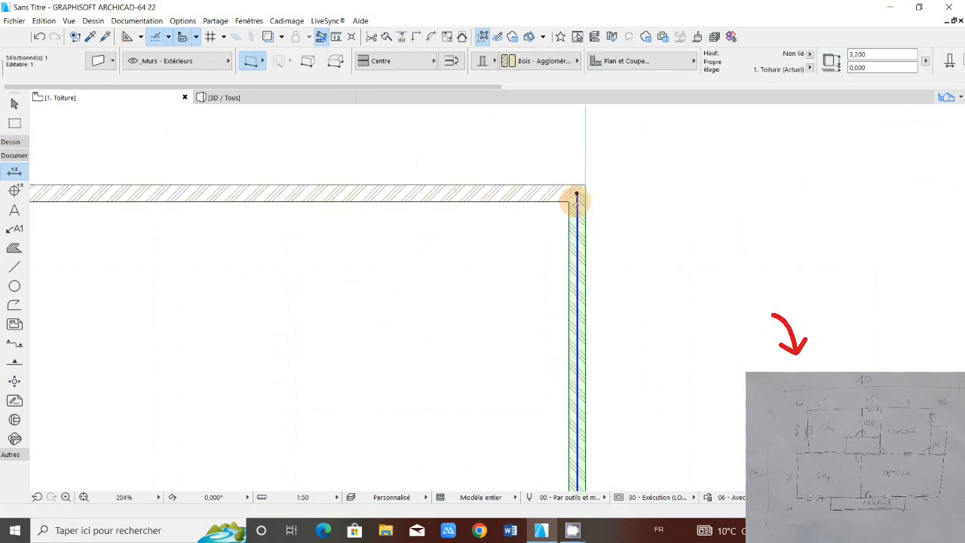
scroll(577, 198, down, 1)
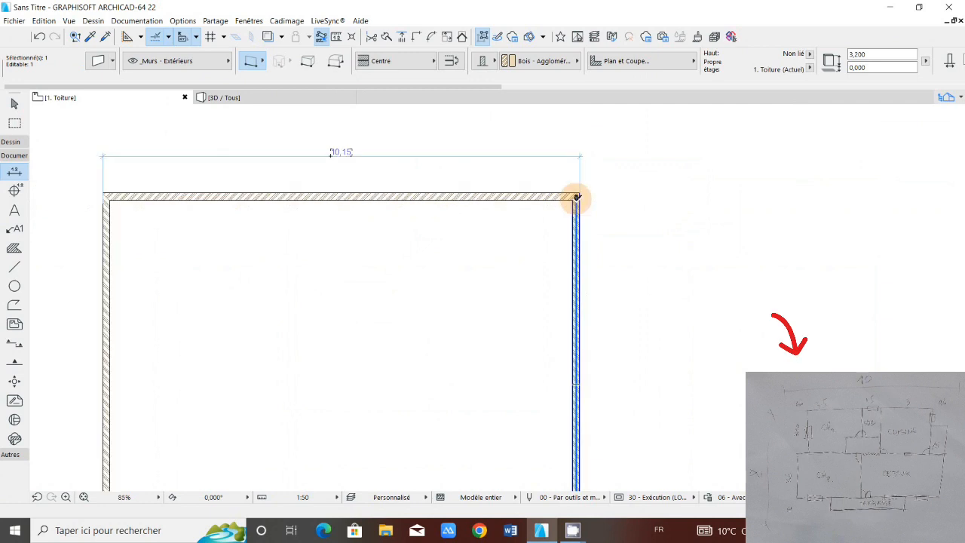
scroll(577, 198, up, 10)
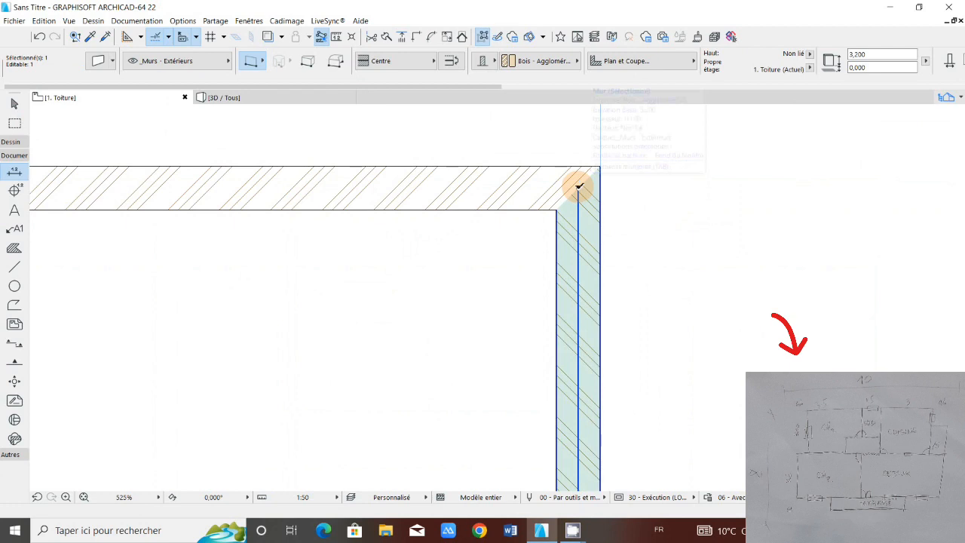
Step: Move the whole right-hand wall 0.15 m horizontally toward the inside of the house, from its upper end point
click(579, 186)
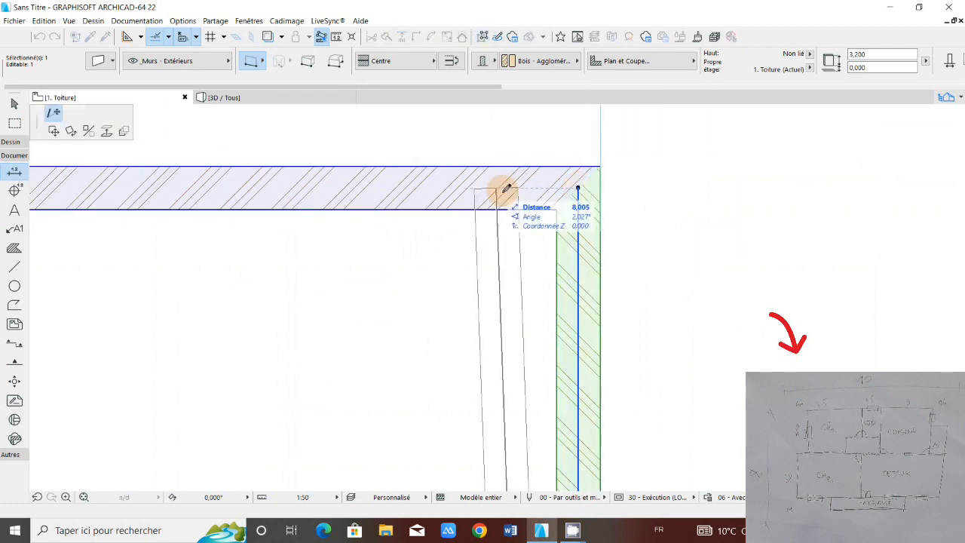
scroll(536, 200, down, 2)
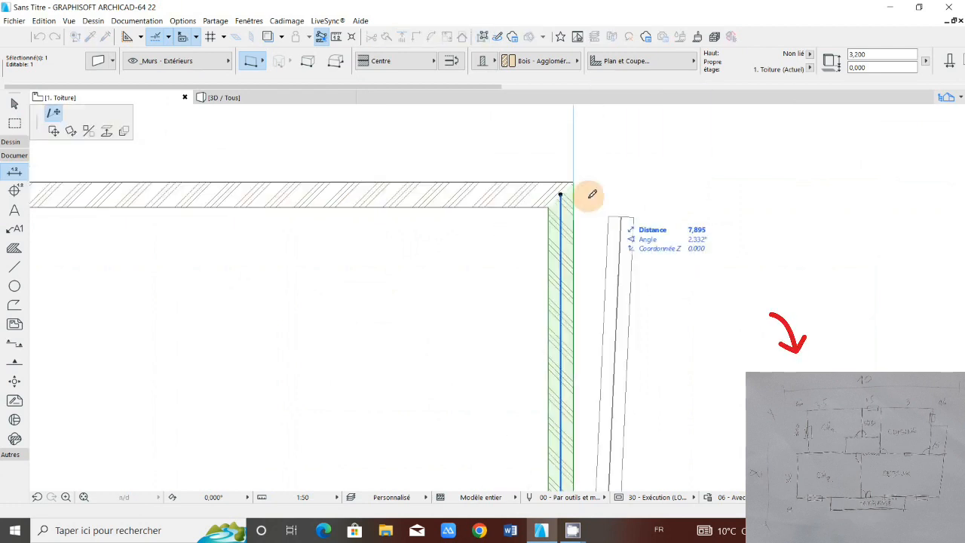
scroll(550, 211, down, 5)
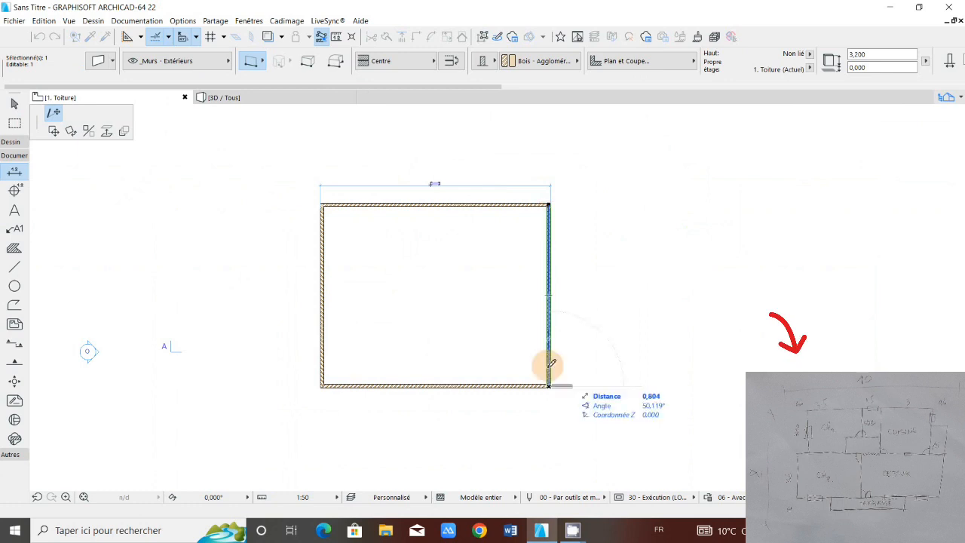
scroll(499, 193, up, 1)
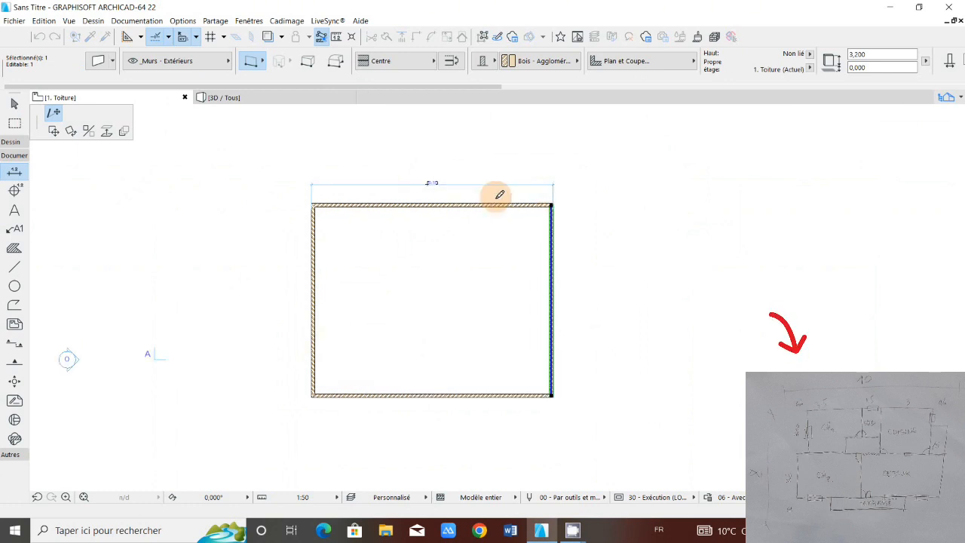
scroll(499, 194, up, 3)
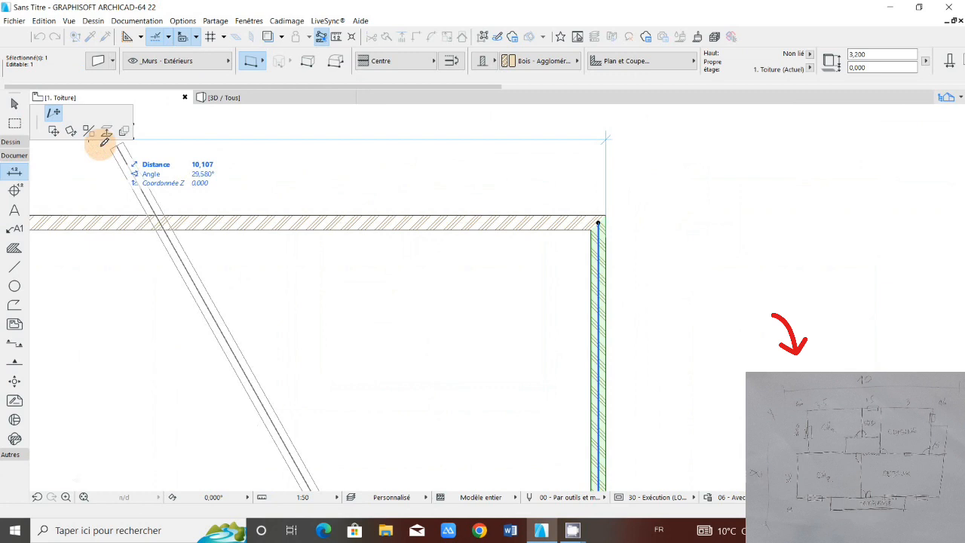
click(54, 133)
scroll(573, 225, down, 2)
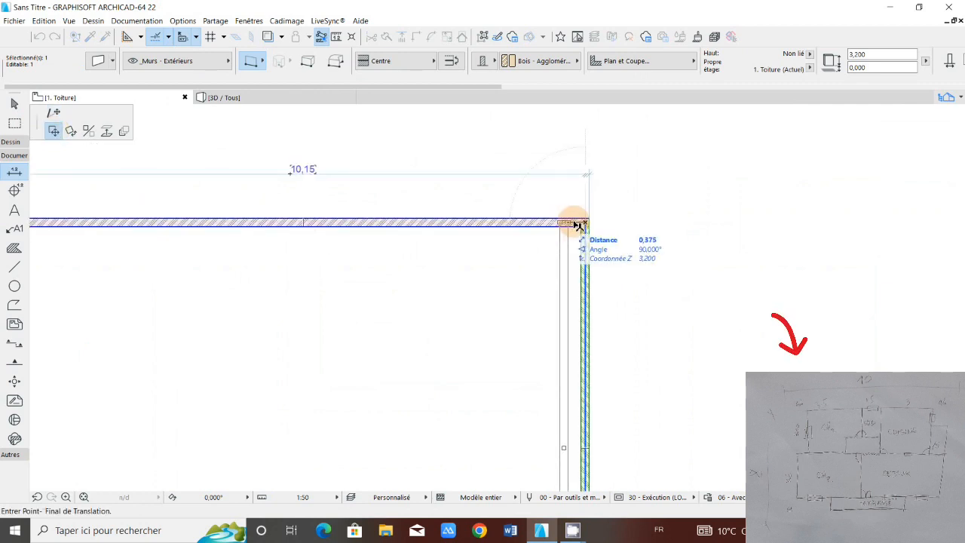
scroll(575, 224, down, 4)
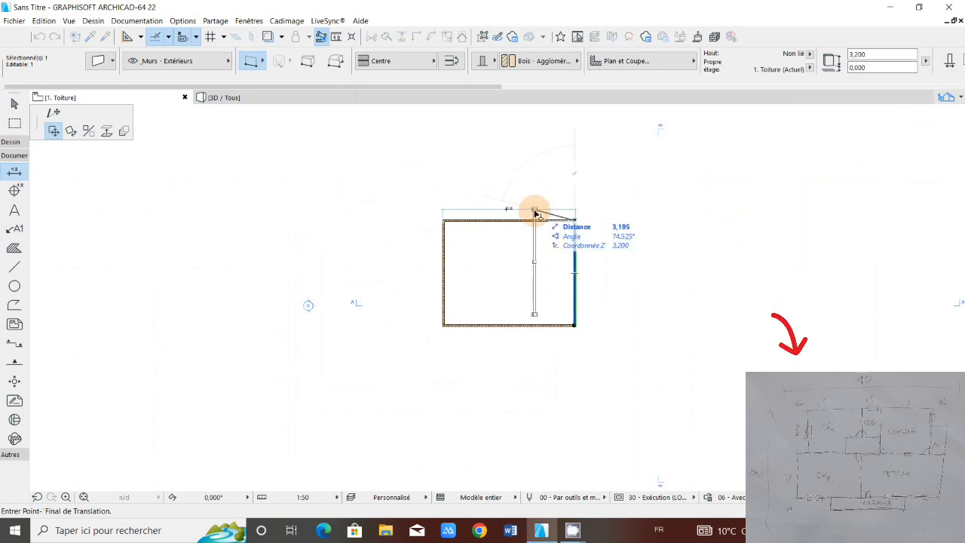
scroll(546, 222, up, 4)
middle_drag(614, 215, 483, 218)
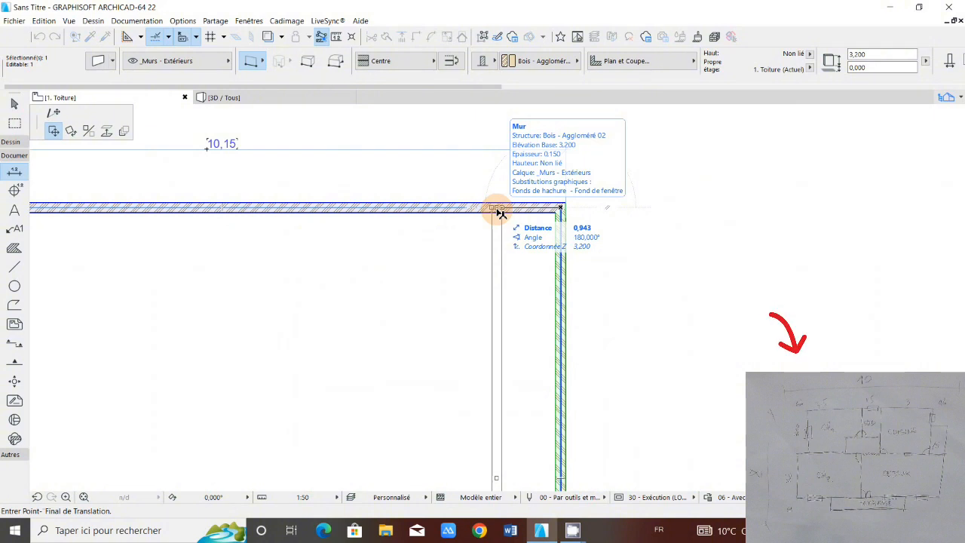
text(0)
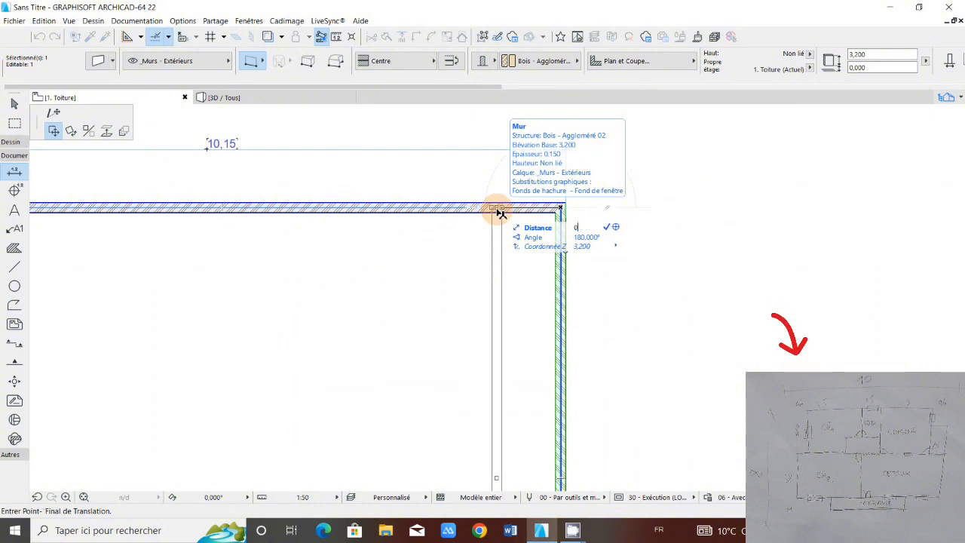
text(,15)
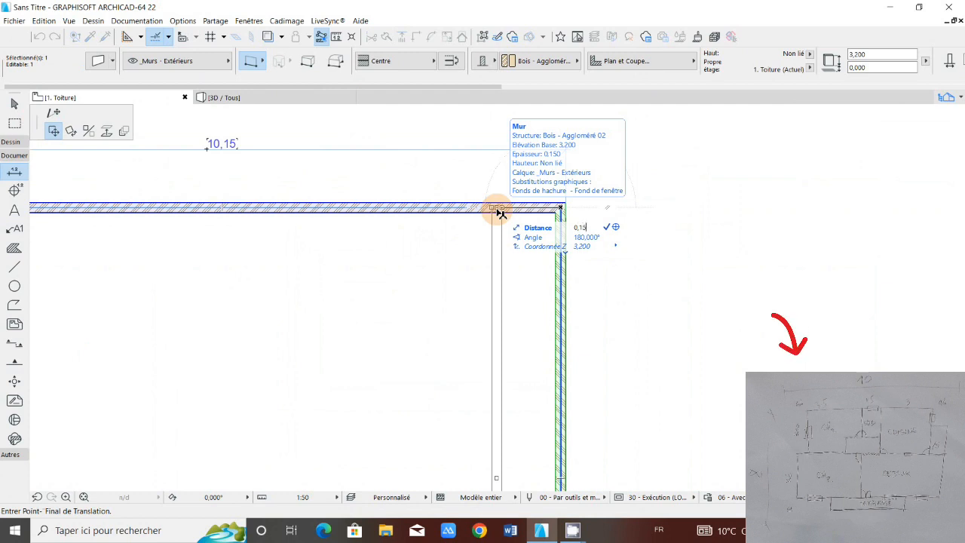
key(Return)
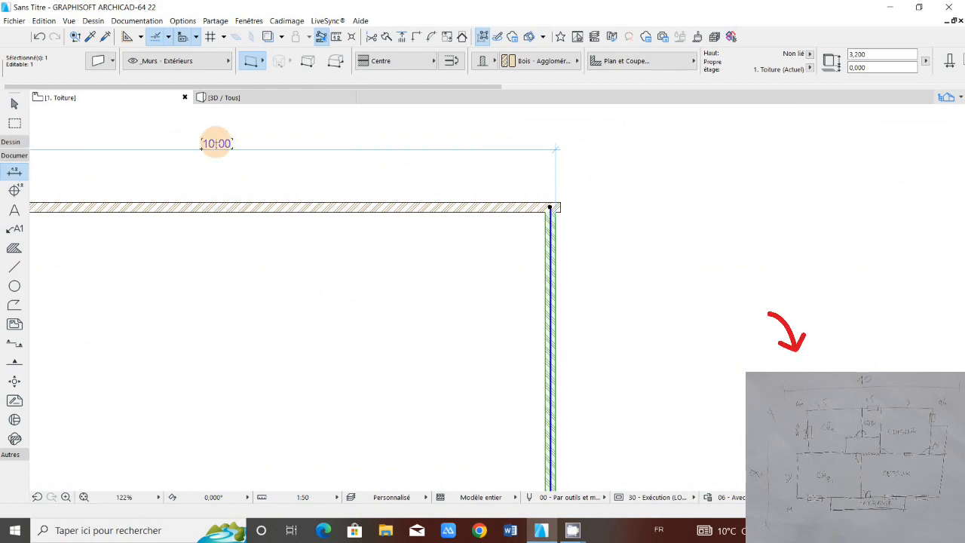
Step: Check the top wall's overall dimension and examine the junction between the top wall's end and the moved right-hand wall
middle_drag(217, 143, 224, 152)
middle_drag(567, 223, 453, 227)
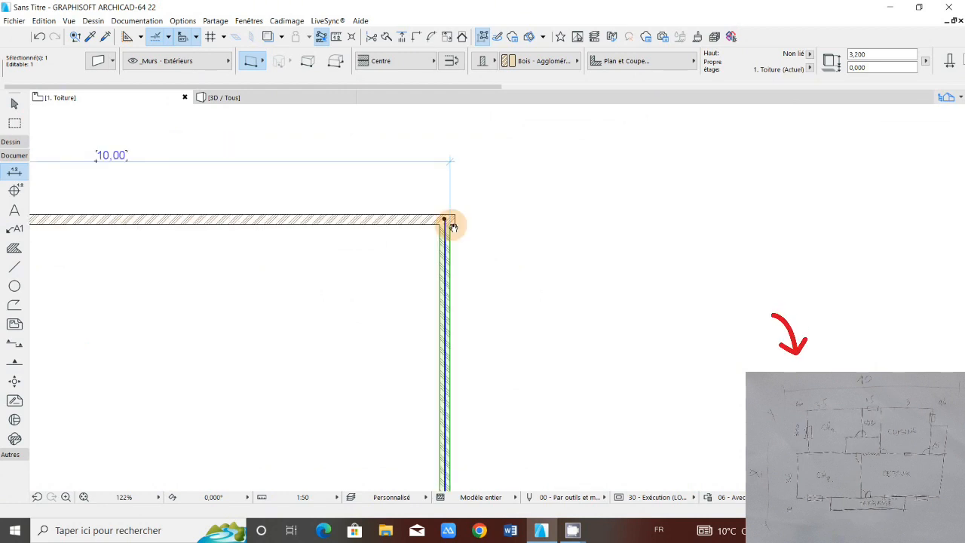
scroll(453, 226, up, 3)
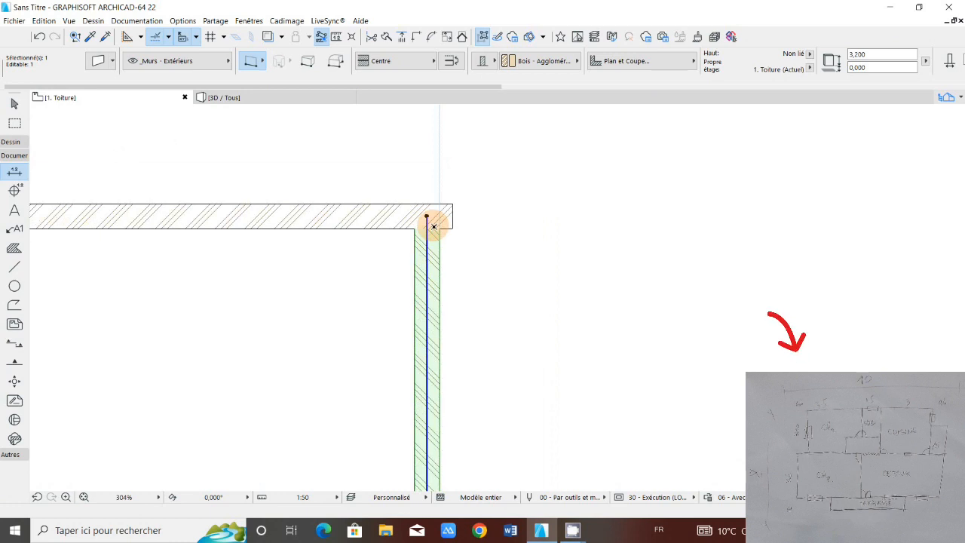
scroll(423, 233, up, 2)
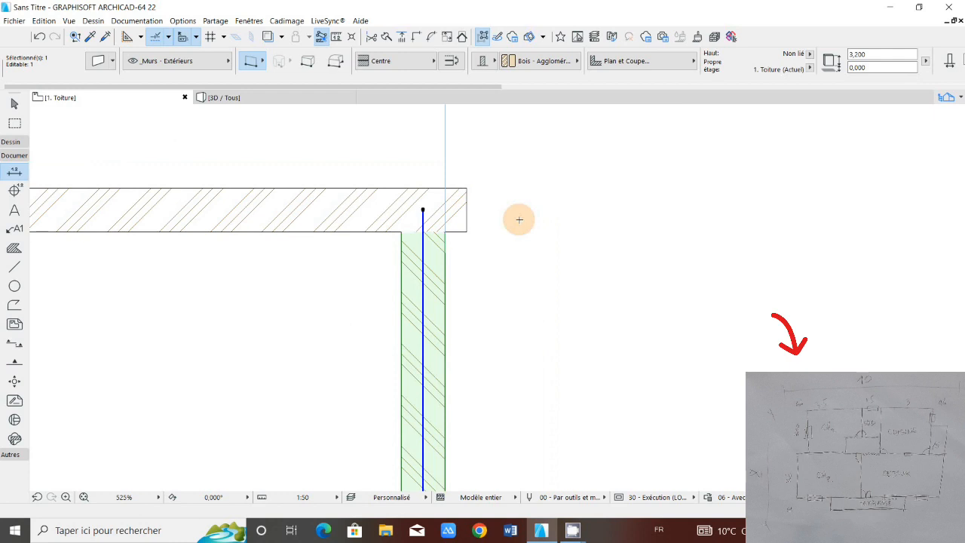
key(Escape)
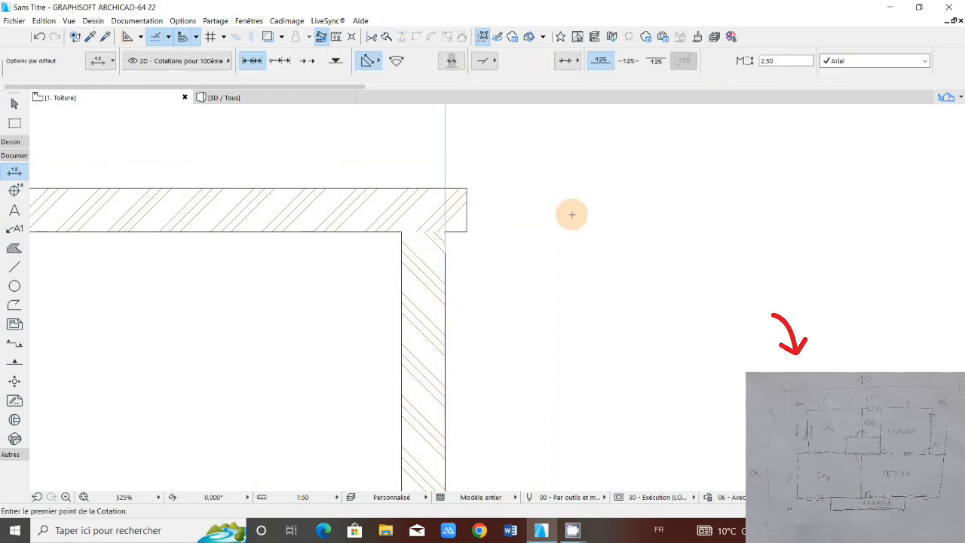
scroll(440, 234, down, 3)
scroll(441, 232, down, 1)
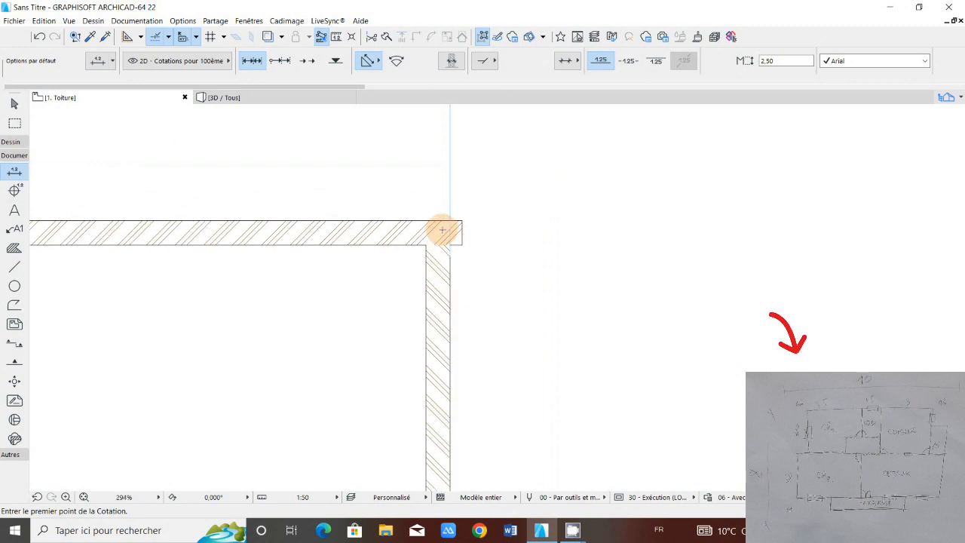
scroll(442, 241, down, 2)
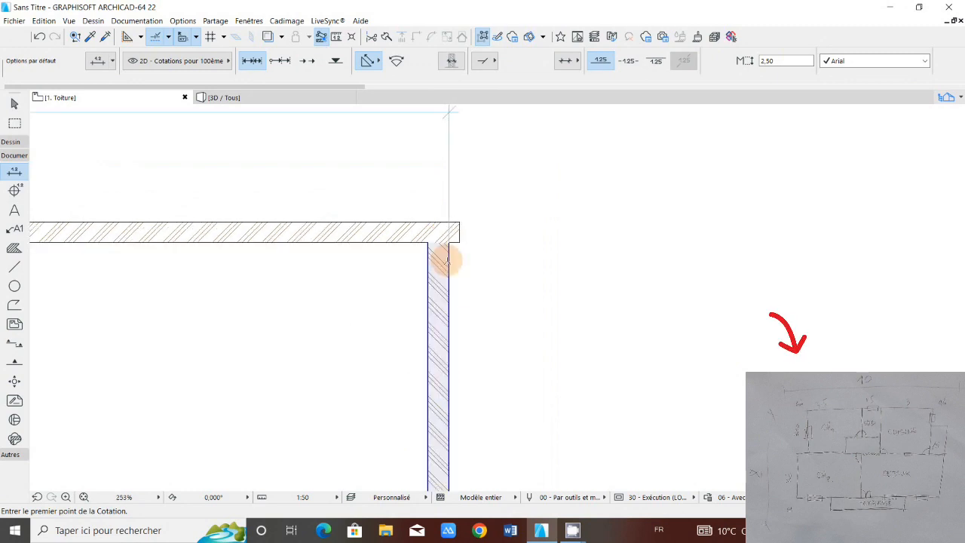
scroll(448, 261, up, 3)
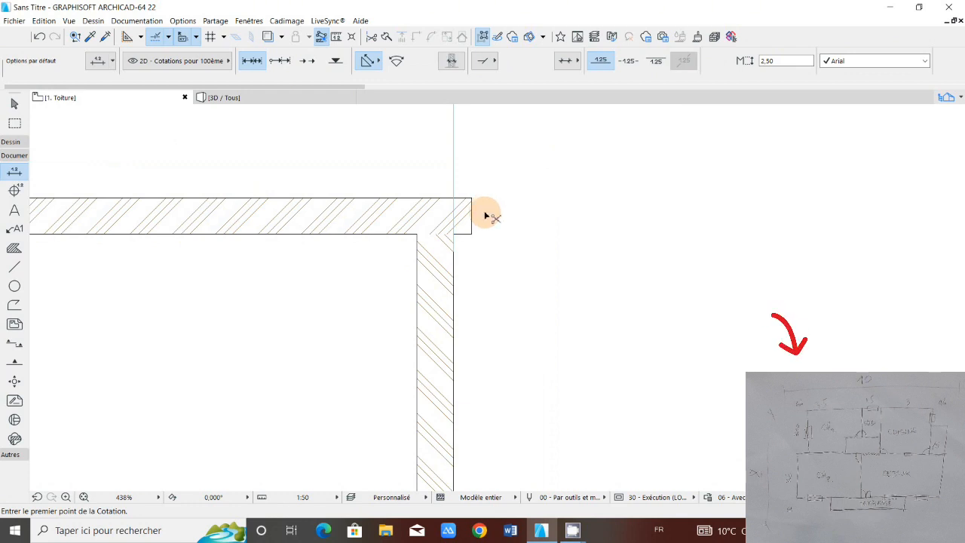
Step: Try trimming the top wall's overhanging end at the right-hand wall's outer face, and undo the trim
scroll(485, 215, up, 2)
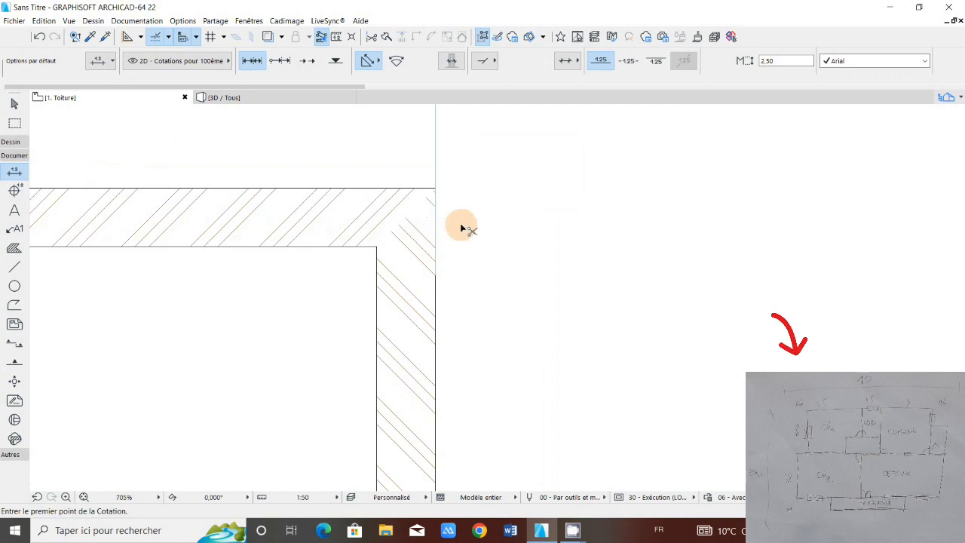
scroll(430, 230, down, 2)
scroll(430, 228, down, 2)
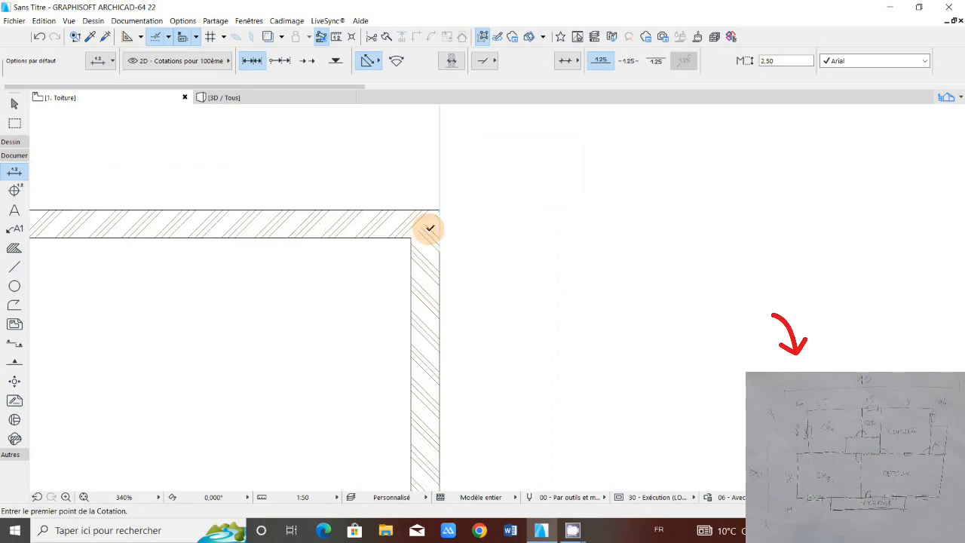
scroll(446, 231, up, 1)
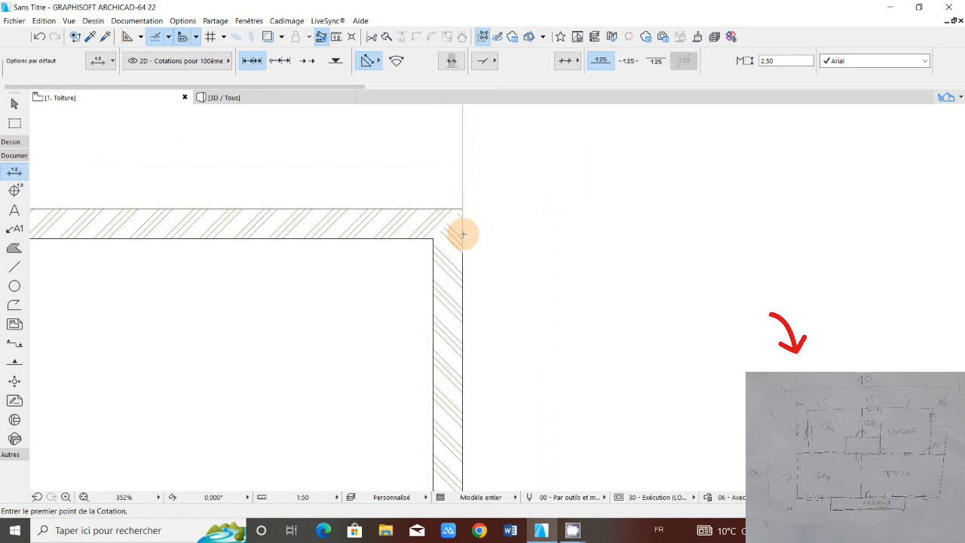
scroll(463, 235, up, 1)
scroll(460, 236, up, 2)
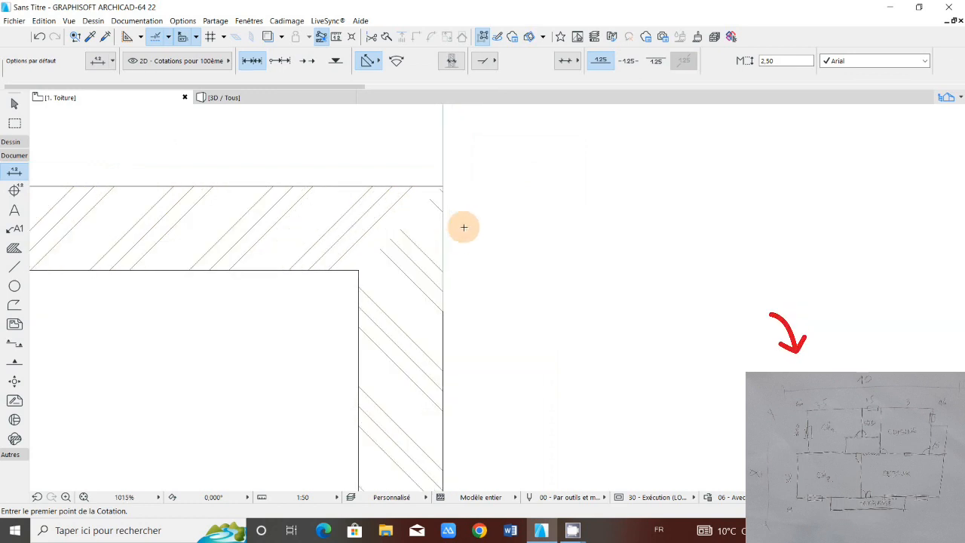
scroll(463, 230, down, 3)
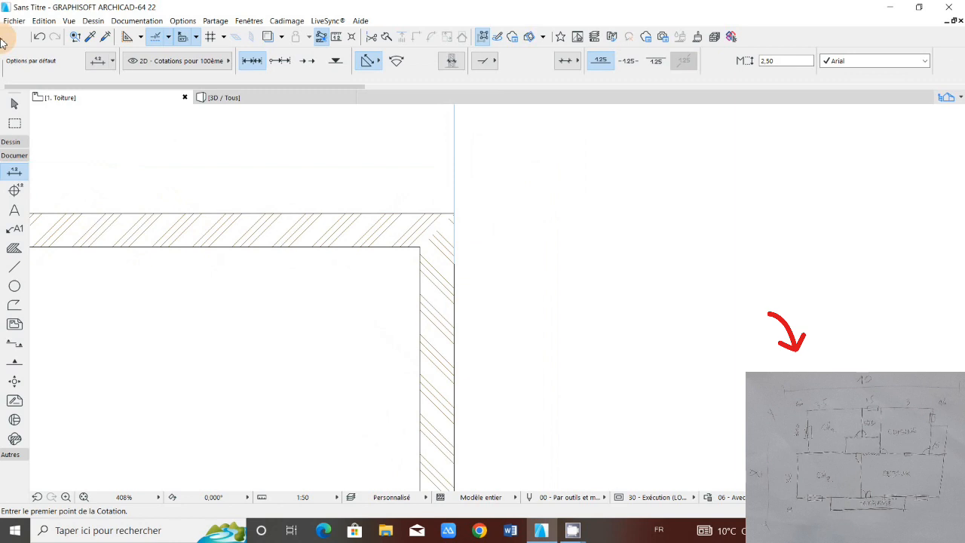
click(40, 37)
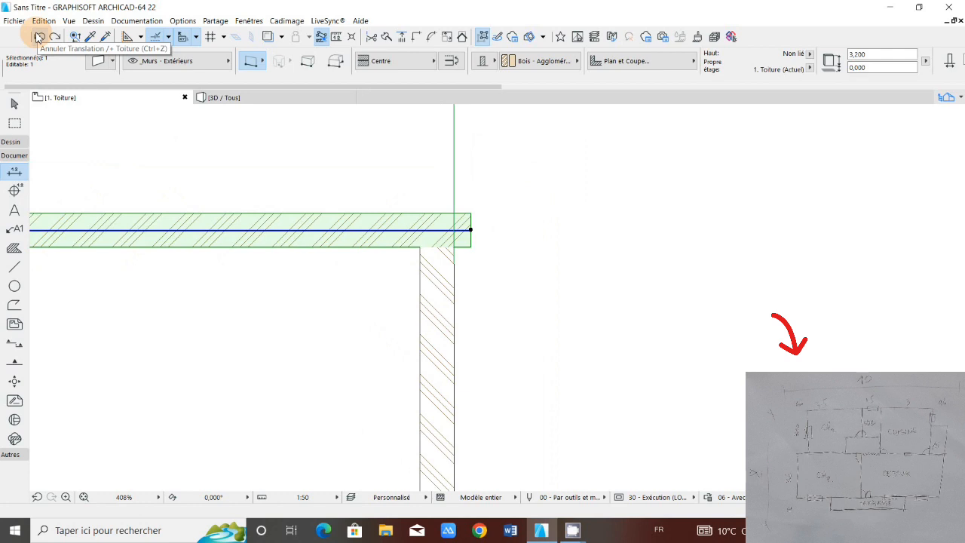
click(41, 37)
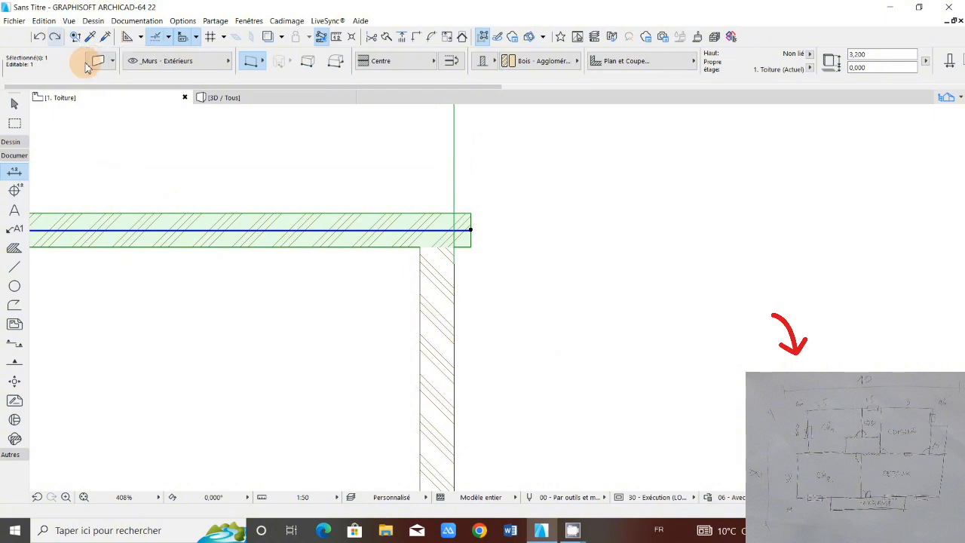
Step: Join the top wall and the right-hand wall into a clean corner with the Intersection command, and clear the selection
scroll(389, 251, down, 4)
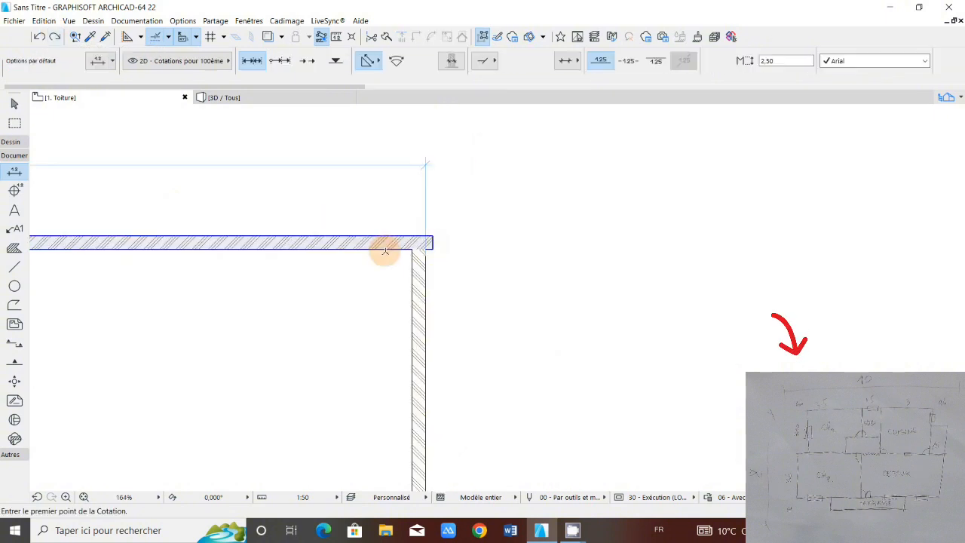
scroll(386, 251, up, 2)
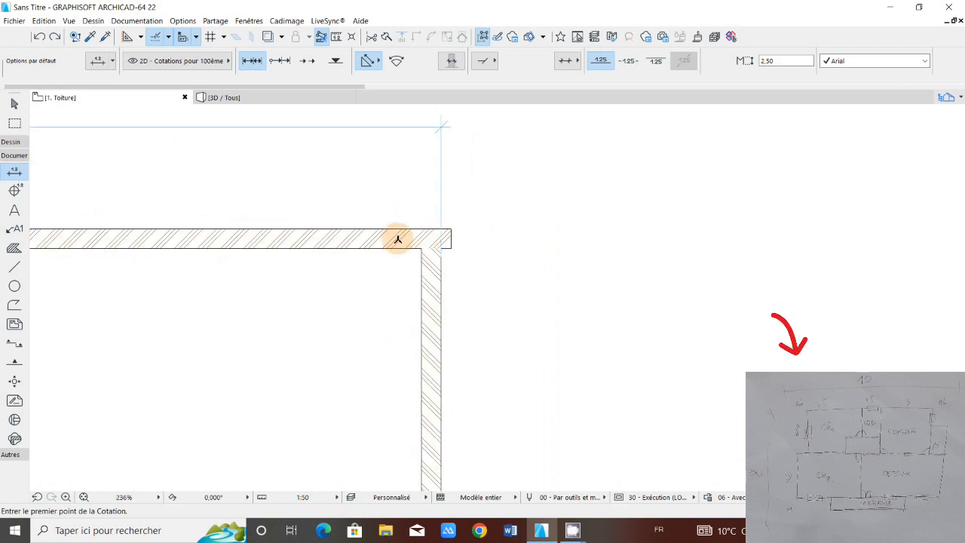
key(shift)
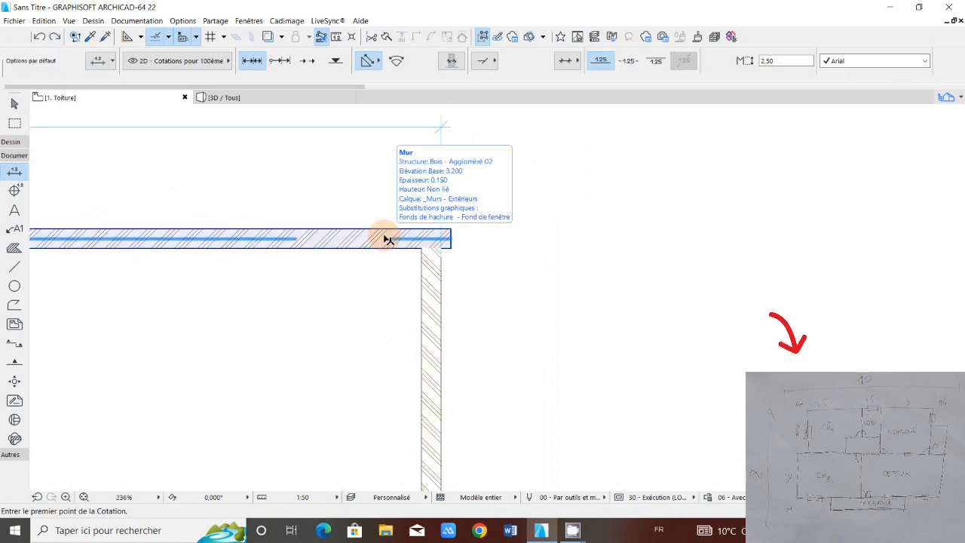
shift+click(386, 239)
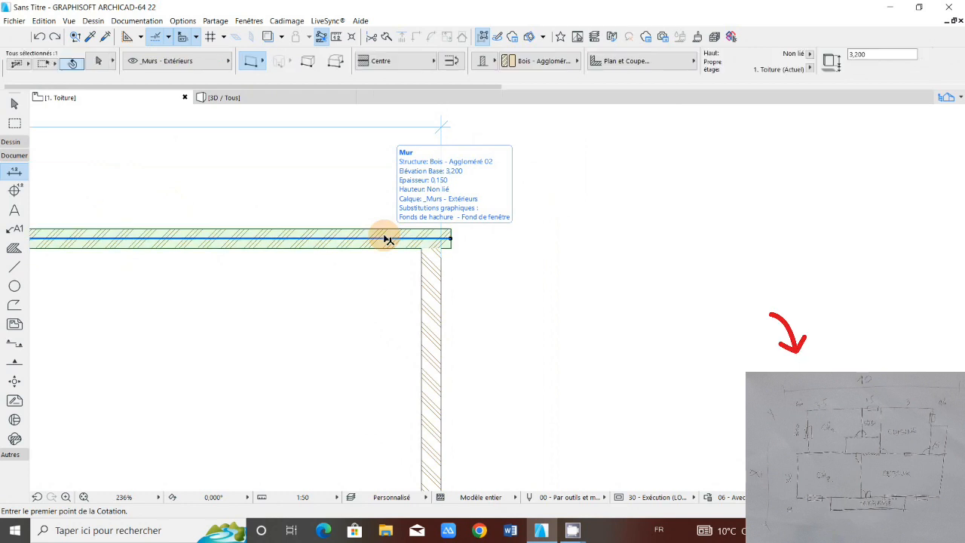
shift+click(433, 289)
scroll(437, 262, down, 4)
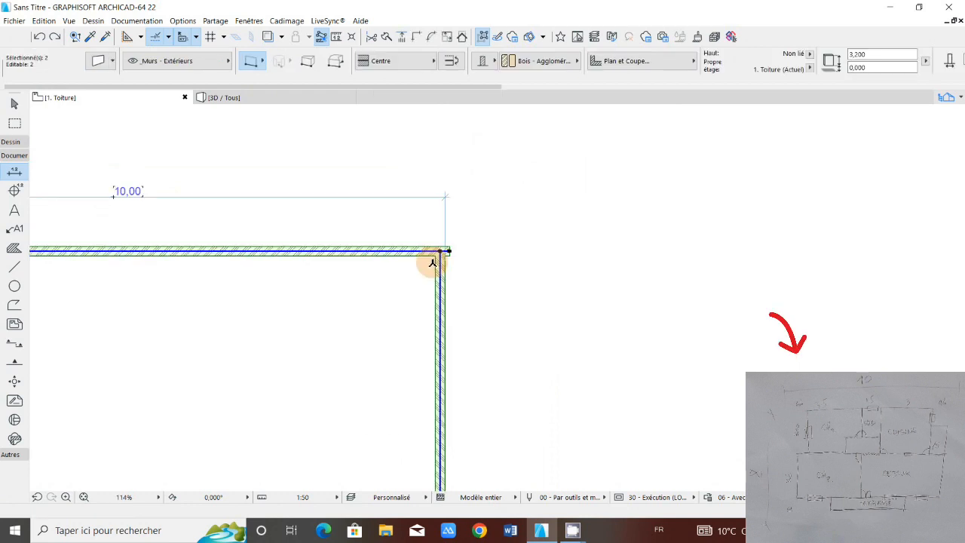
scroll(431, 261, up, 5)
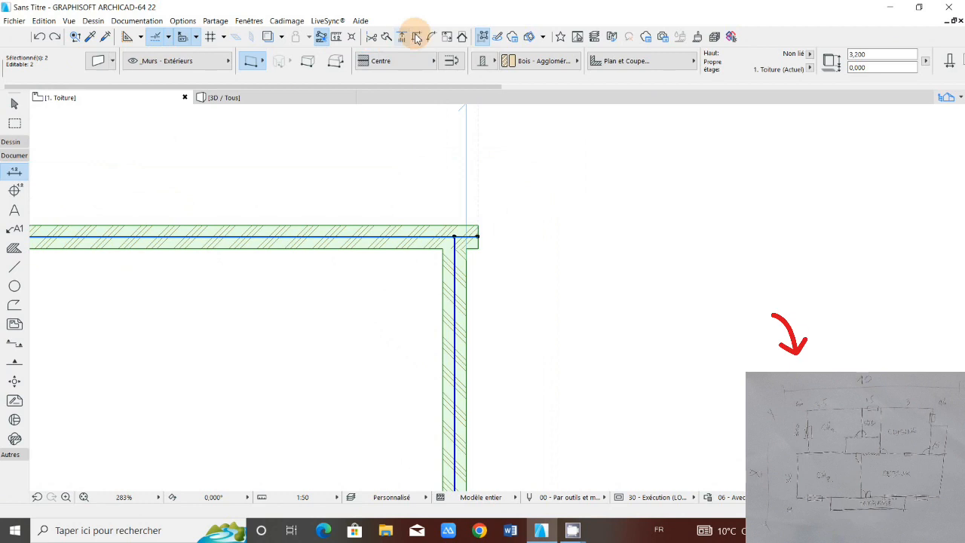
click(454, 254)
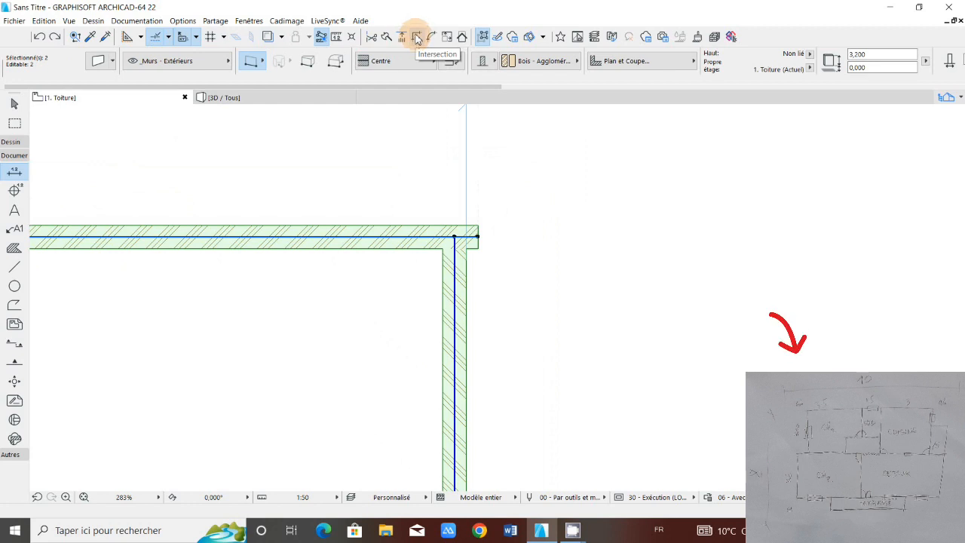
click(417, 39)
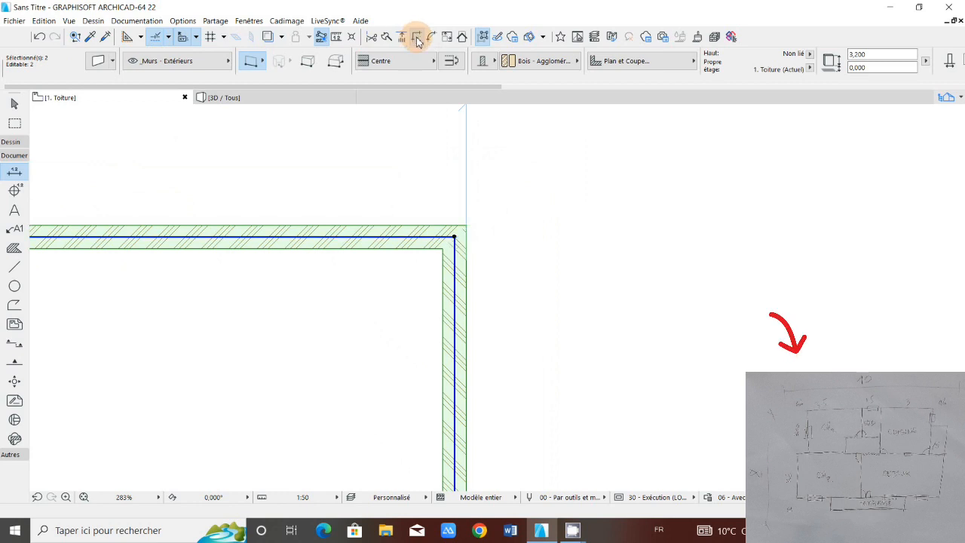
scroll(466, 239, down, 5)
click(465, 239)
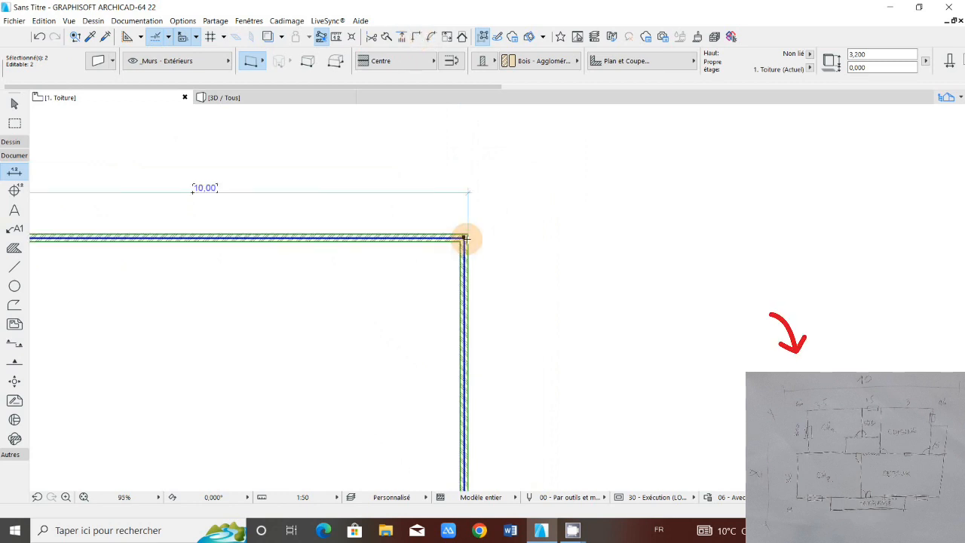
key(Escape)
Step: Dimension the left-hand wall's overall outer length between its lower and upper corners, placing the dimension line outside the house
scroll(455, 248, down, 5)
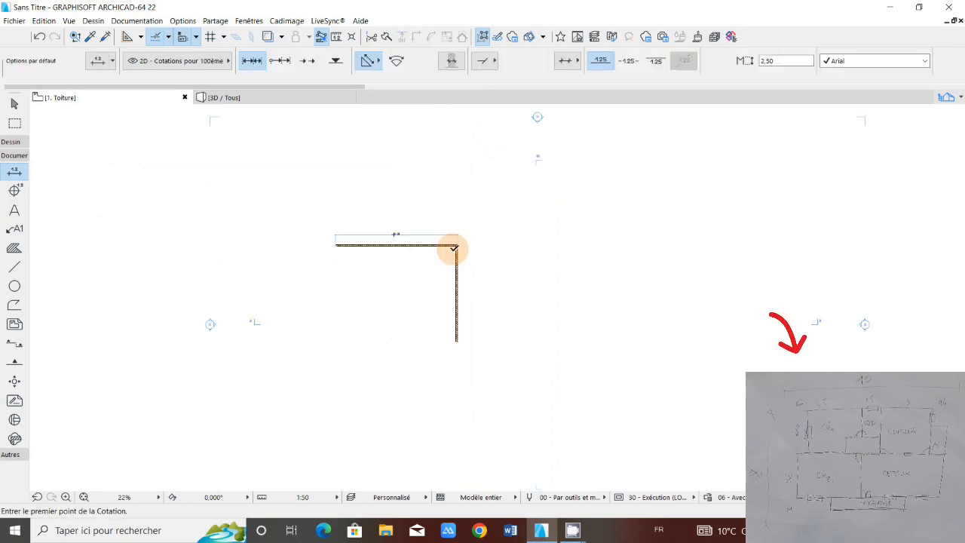
scroll(449, 249, up, 4)
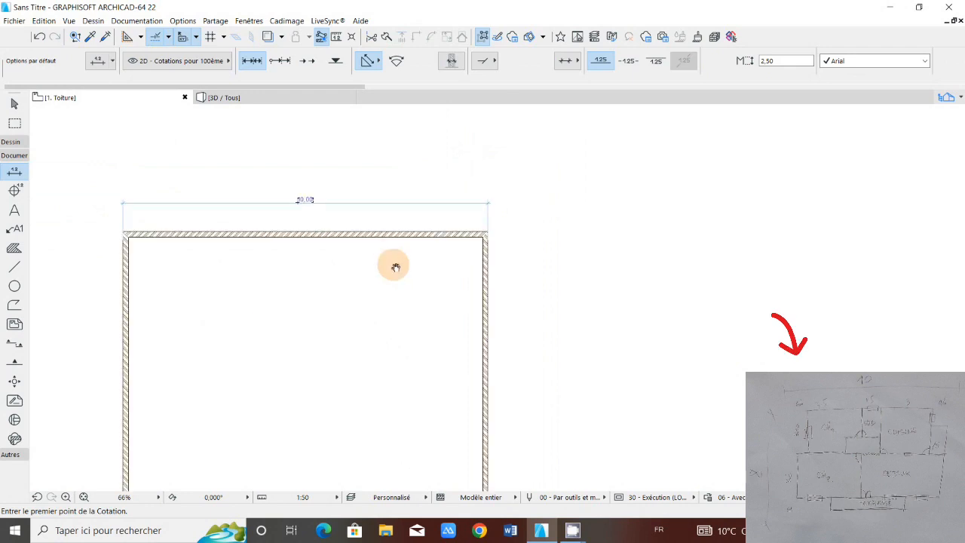
scroll(439, 310, down, 4)
scroll(440, 310, up, 4)
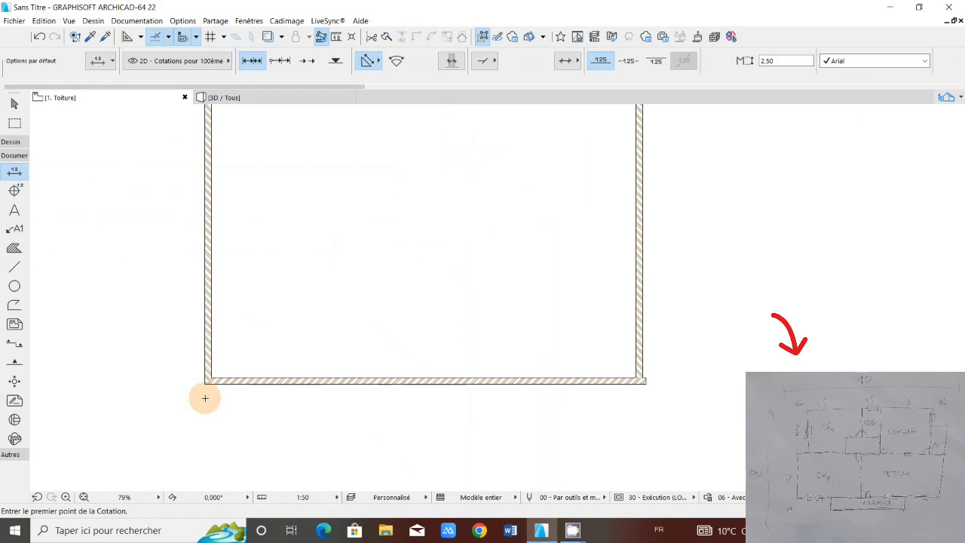
scroll(204, 396, up, 4)
click(200, 358)
scroll(204, 351, down, 6)
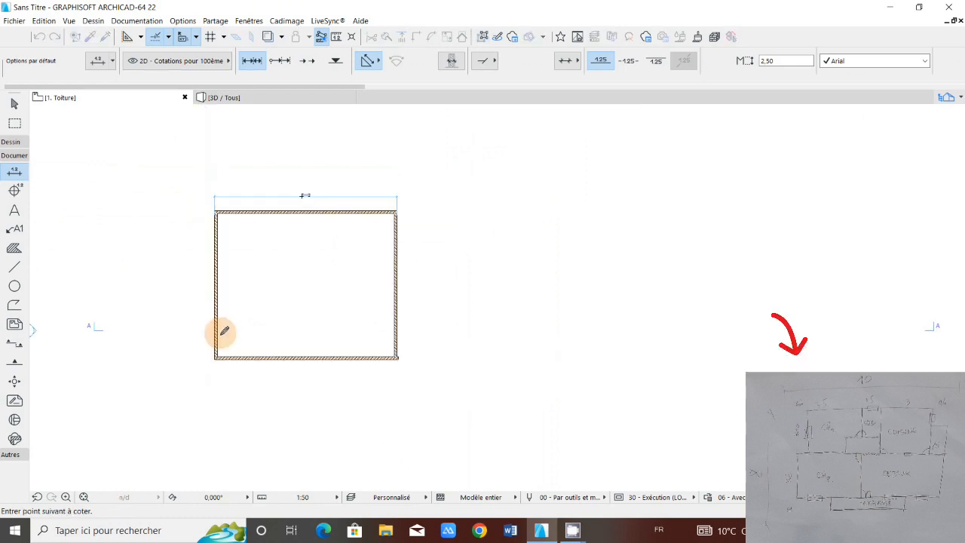
scroll(223, 262, up, 6)
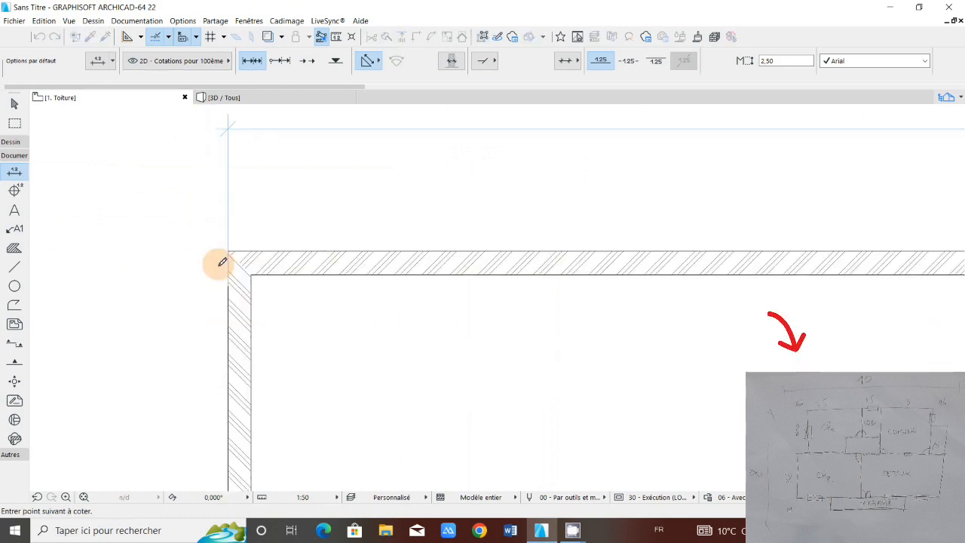
scroll(230, 250, up, 2)
scroll(229, 251, down, 5)
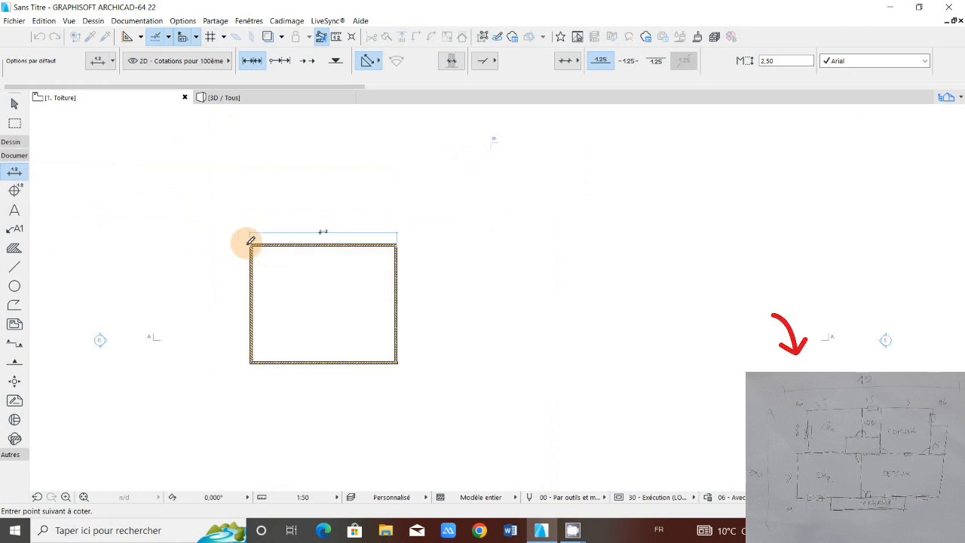
click(250, 243)
right_click(224, 249)
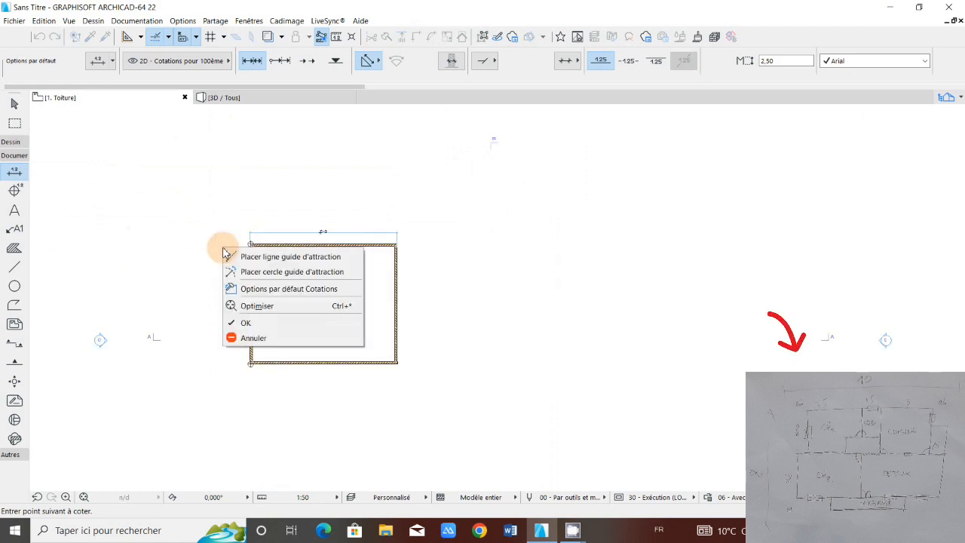
click(242, 306)
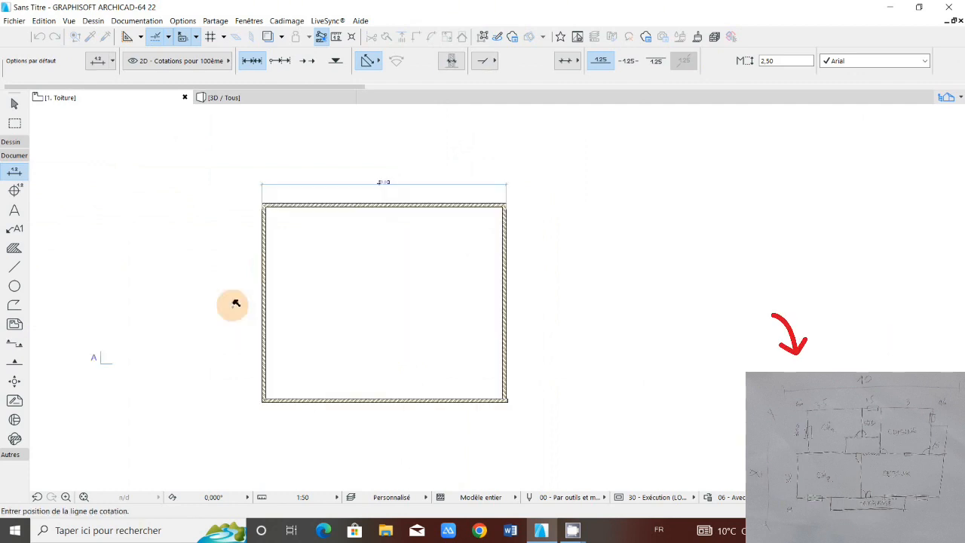
scroll(241, 303, up, 4)
click(256, 305)
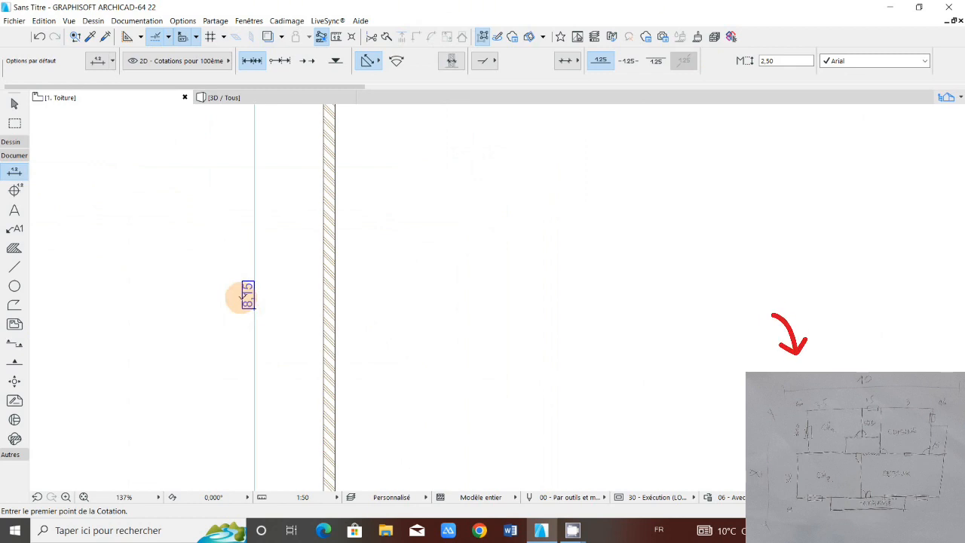
Step: Move the whole top wall 0.15 m vertically toward the inside of the house, starting from its left end point
scroll(254, 281, down, 5)
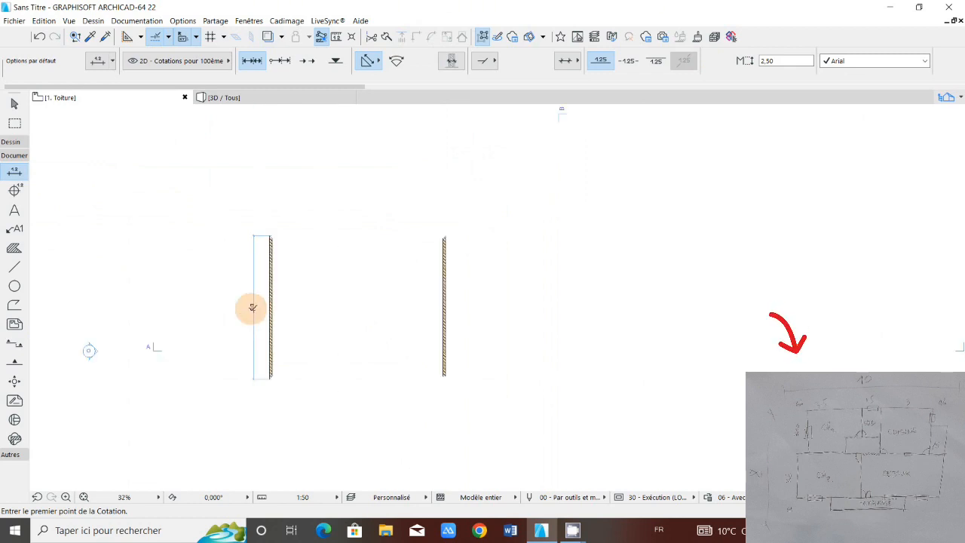
scroll(253, 308, up, 7)
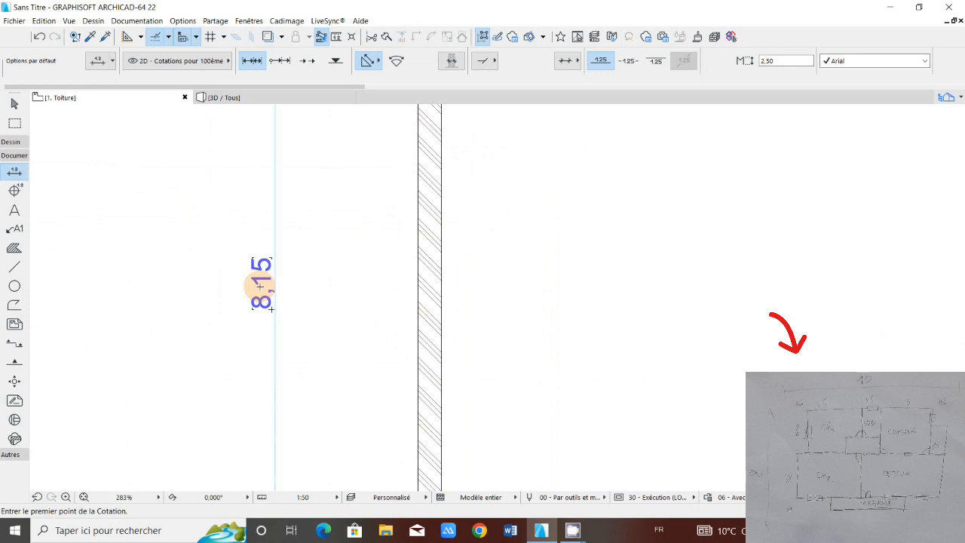
scroll(263, 288, down, 3)
scroll(269, 290, down, 5)
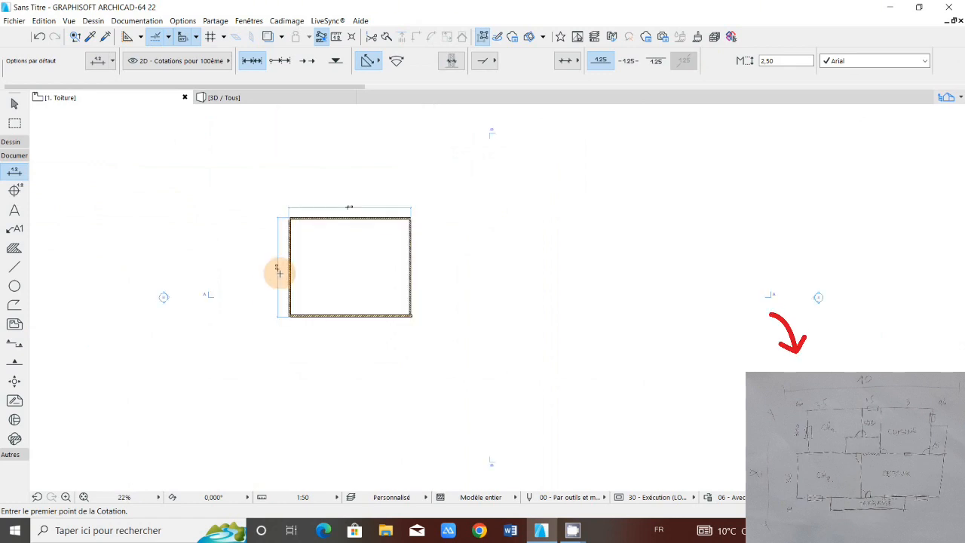
scroll(279, 273, up, 6)
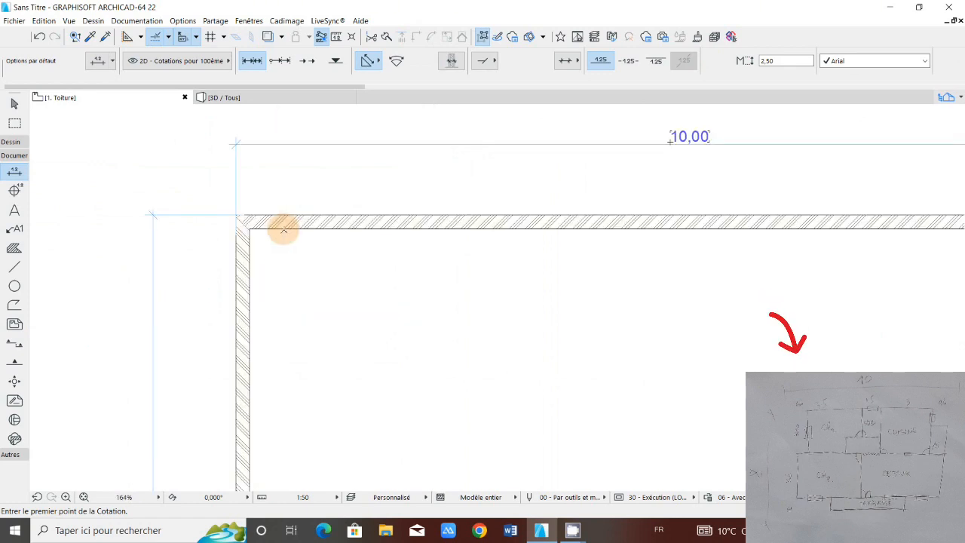
click(284, 229)
shift+click(283, 229)
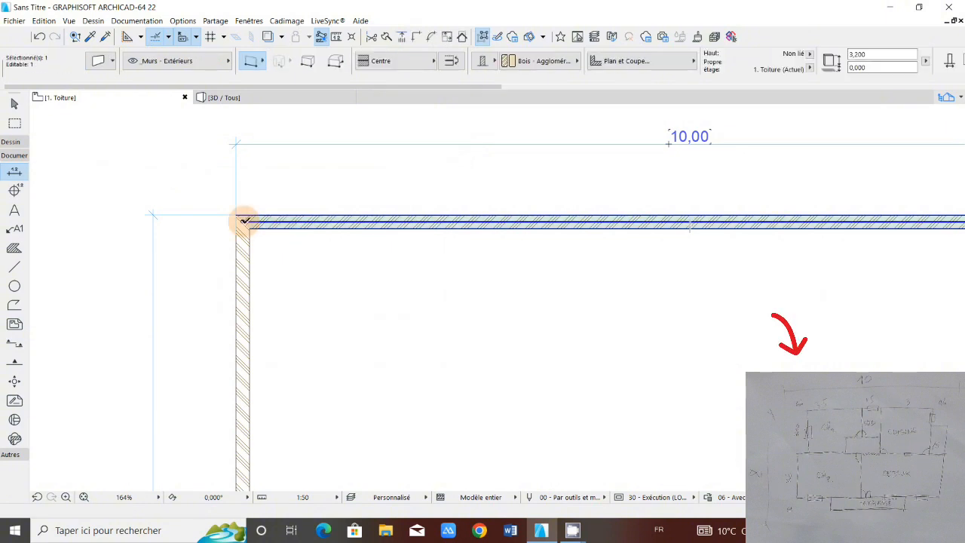
click(245, 221)
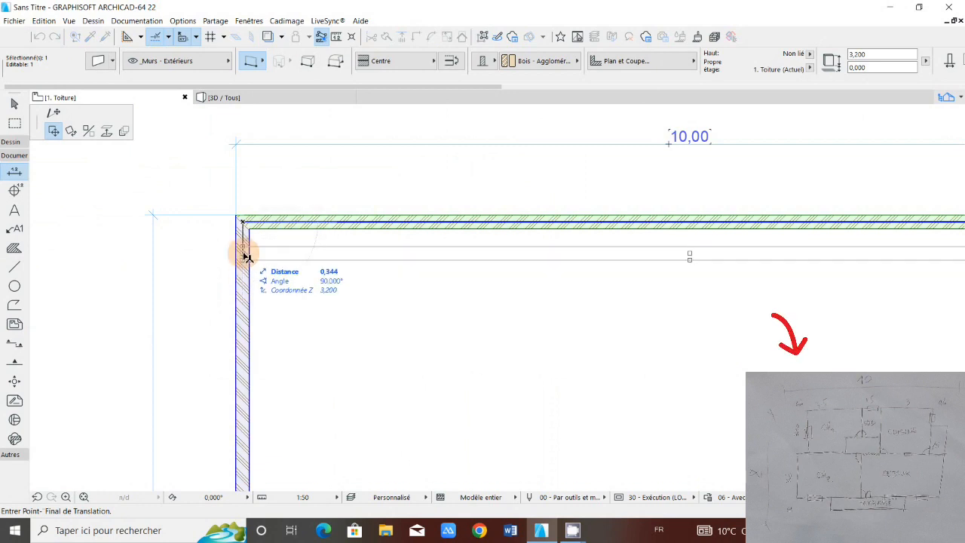
text(0,15)
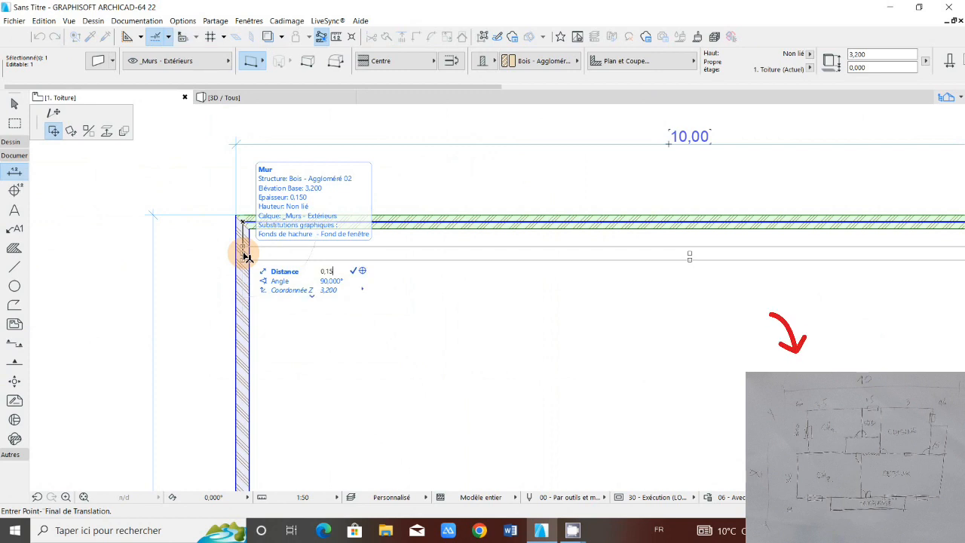
key(Return)
Step: Trim the overhanging upper ends of both side walls at the moved top wall with the Intersection command, and clear the selection
scroll(162, 282, up, 3)
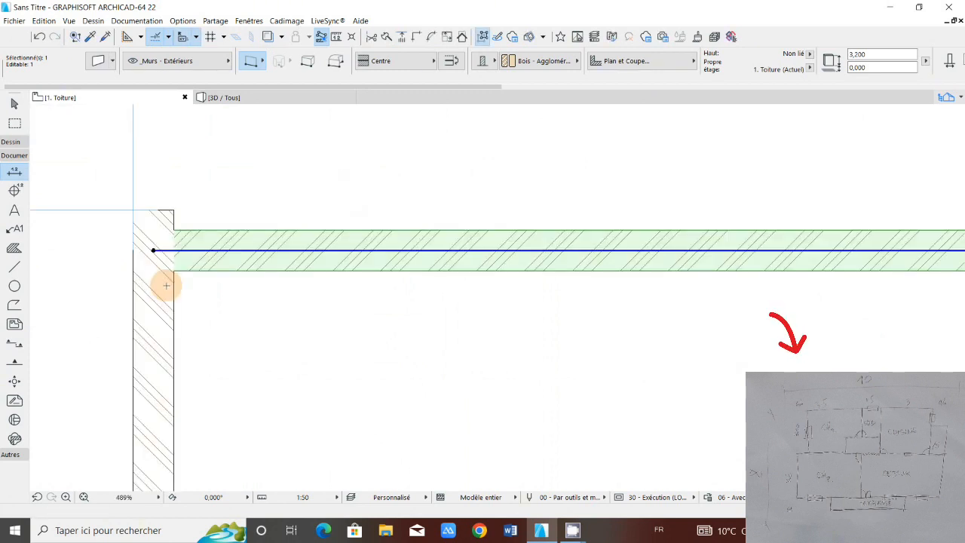
shift+click(167, 286)
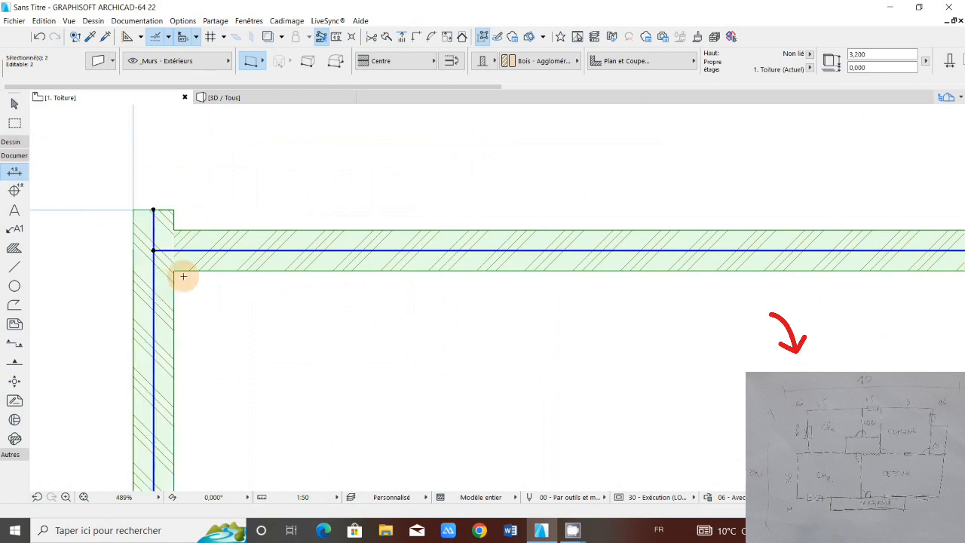
scroll(183, 276, down, 11)
scroll(455, 329, up, 1)
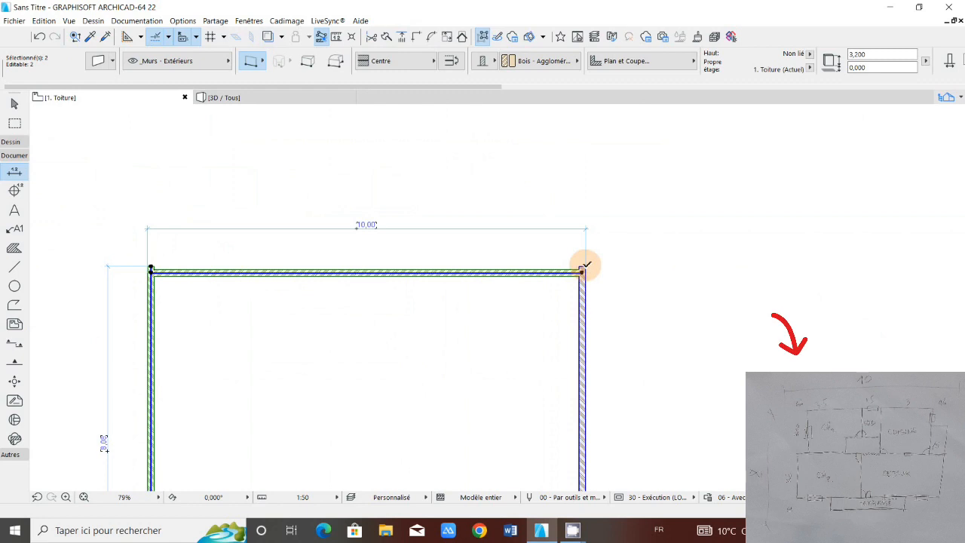
click(583, 269)
shift+click(585, 293)
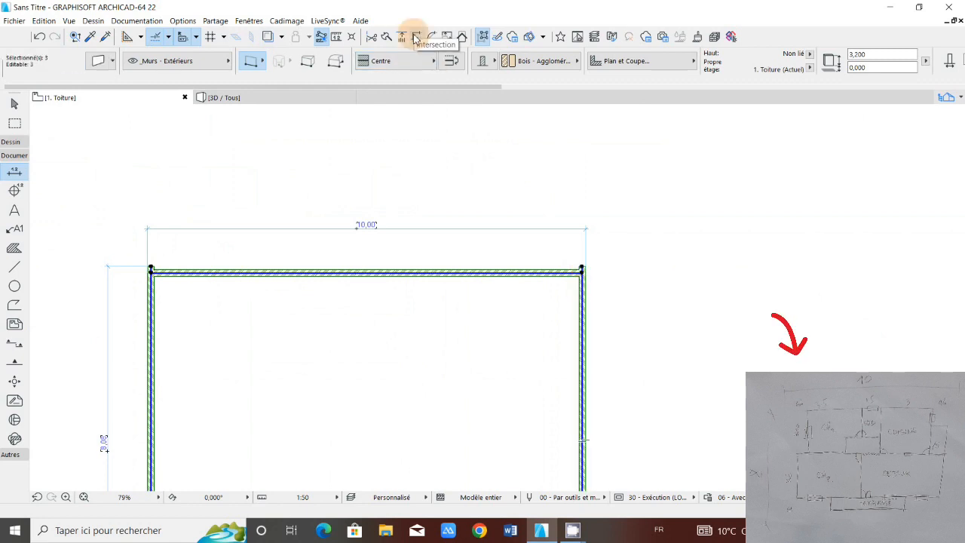
click(415, 38)
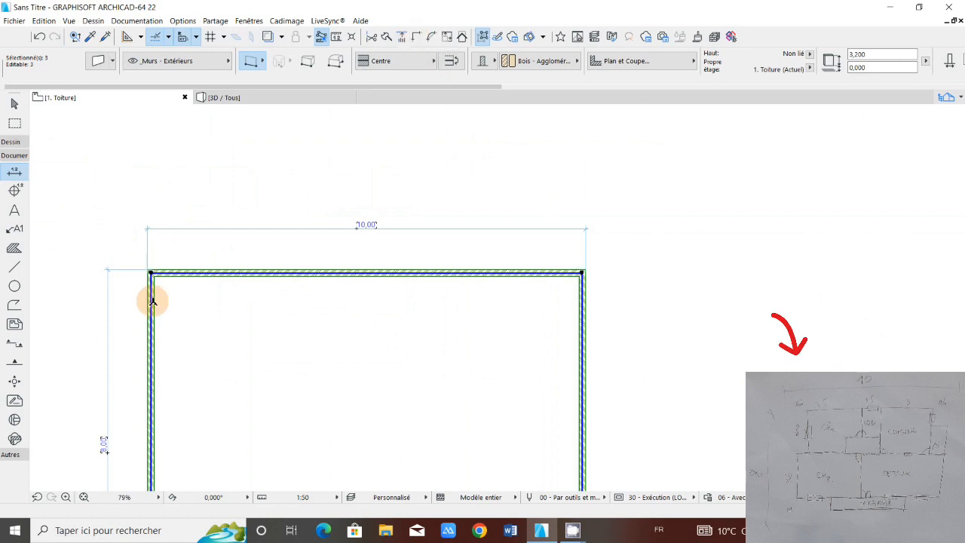
scroll(228, 350, down, 1)
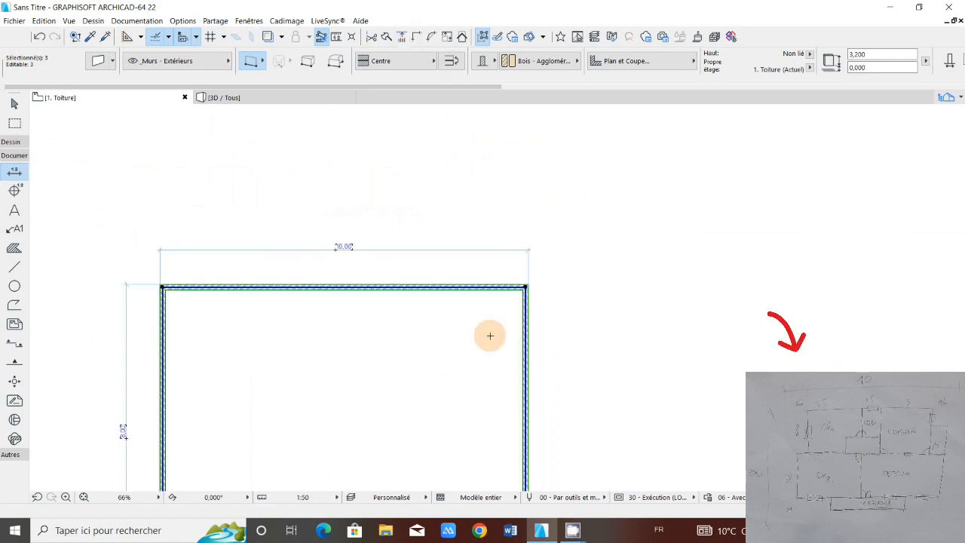
middle_drag(297, 379, 468, 286)
key(Escape)
Step: Join the bottom wall and the right-hand wall into a clean corner with the Intersection command, and clear the selection
scroll(304, 318, down, 1)
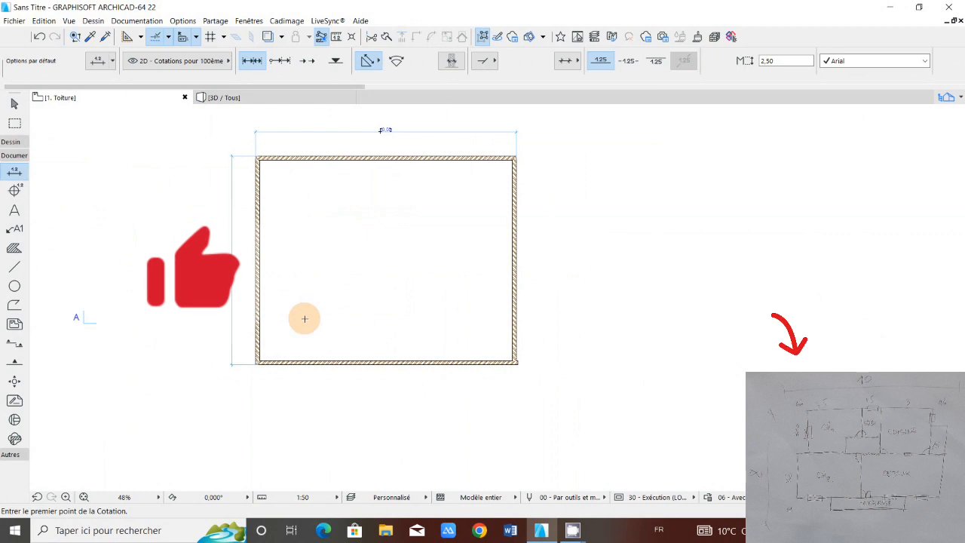
scroll(304, 319, up, 1)
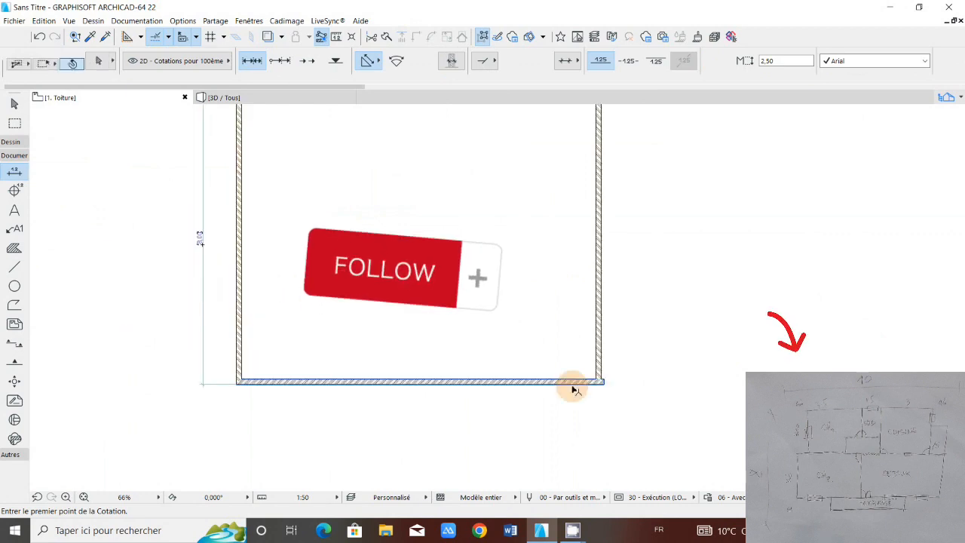
shift+click(573, 384)
shift+click(599, 355)
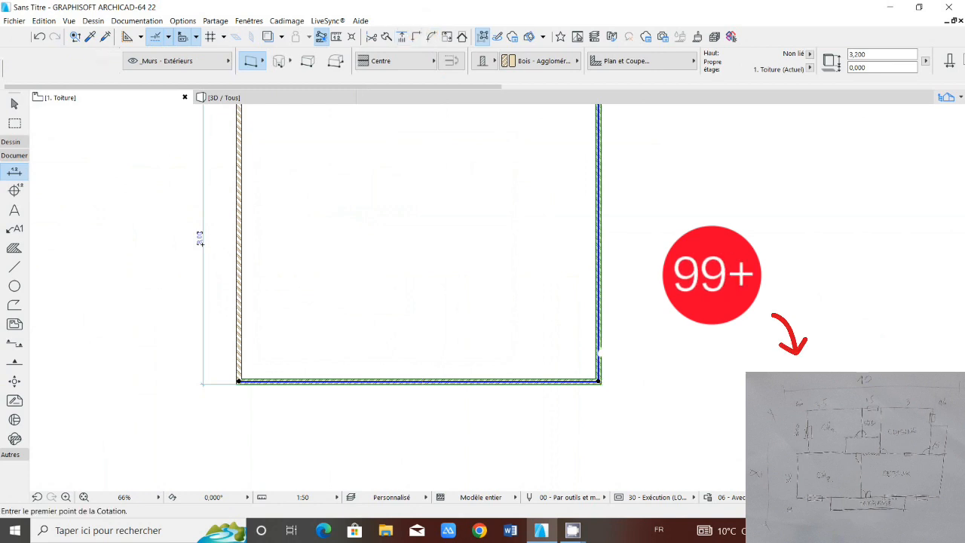
click(275, 414)
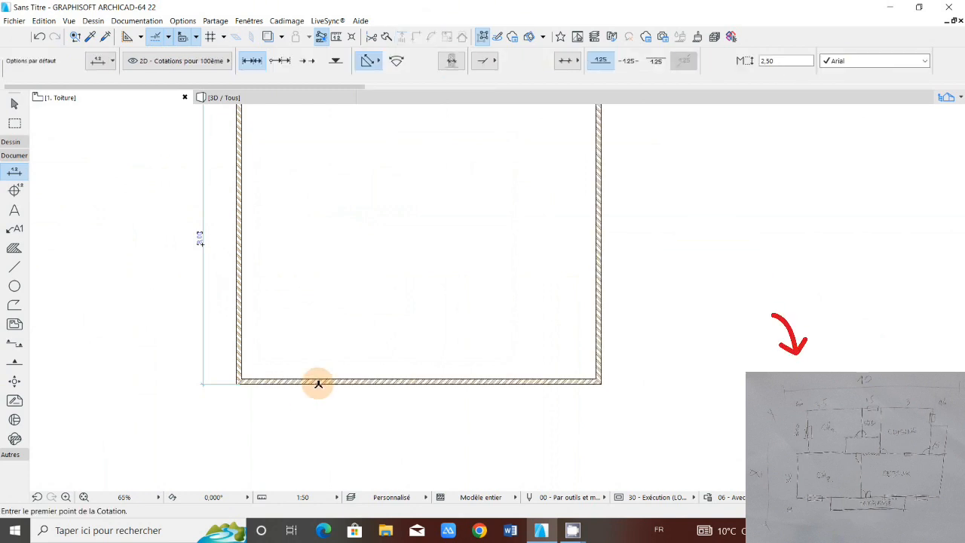
scroll(319, 384, down, 2)
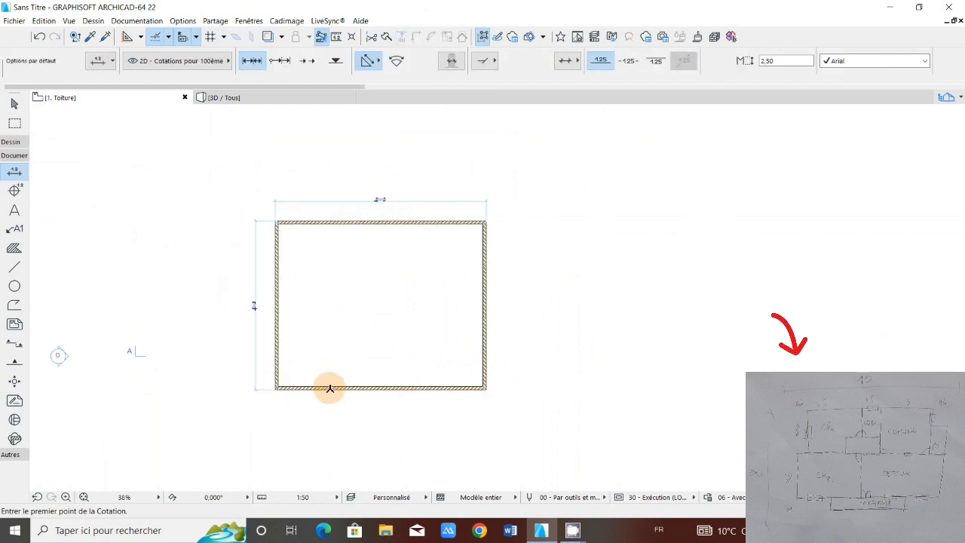
scroll(330, 389, up, 1)
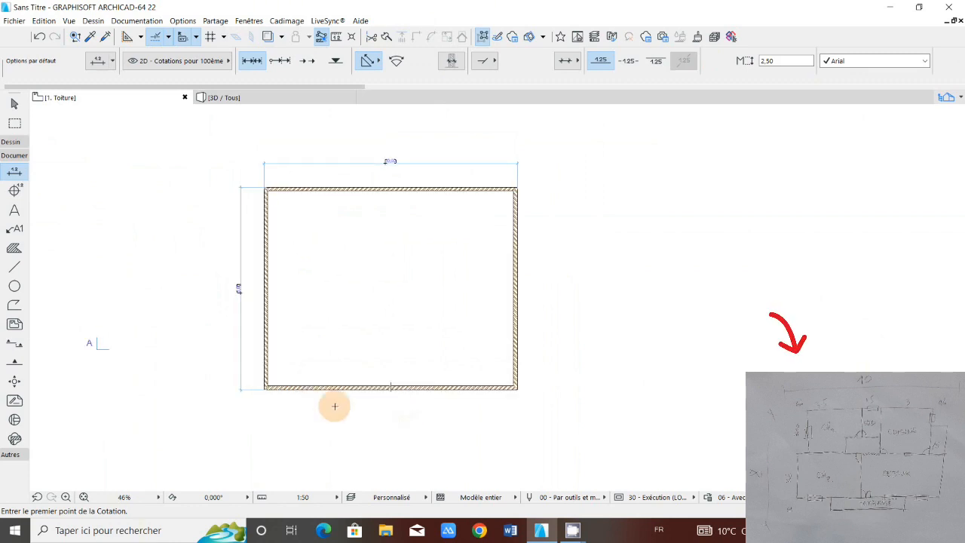
middle_drag(339, 395, 398, 425)
scroll(442, 394, up, 3)
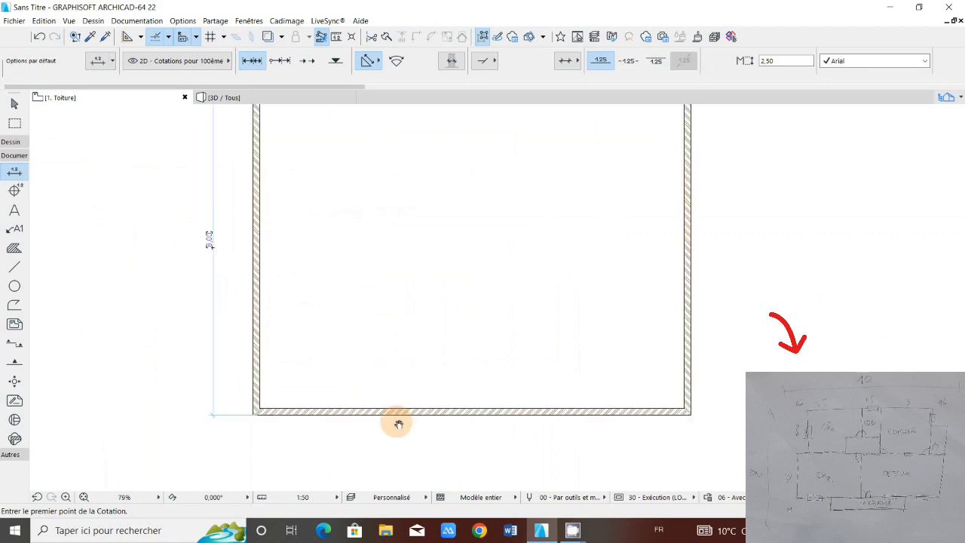
scroll(357, 399, down, 5)
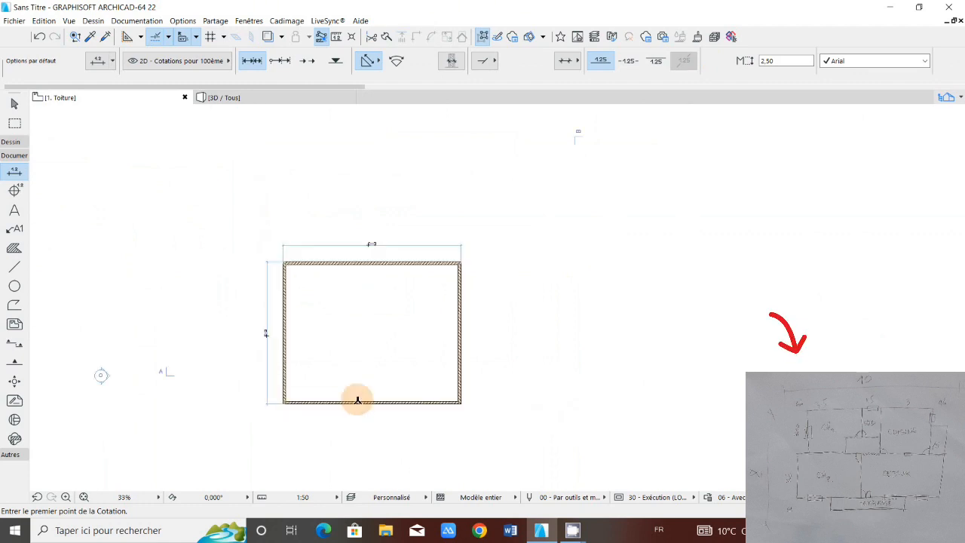
scroll(357, 400, up, 2)
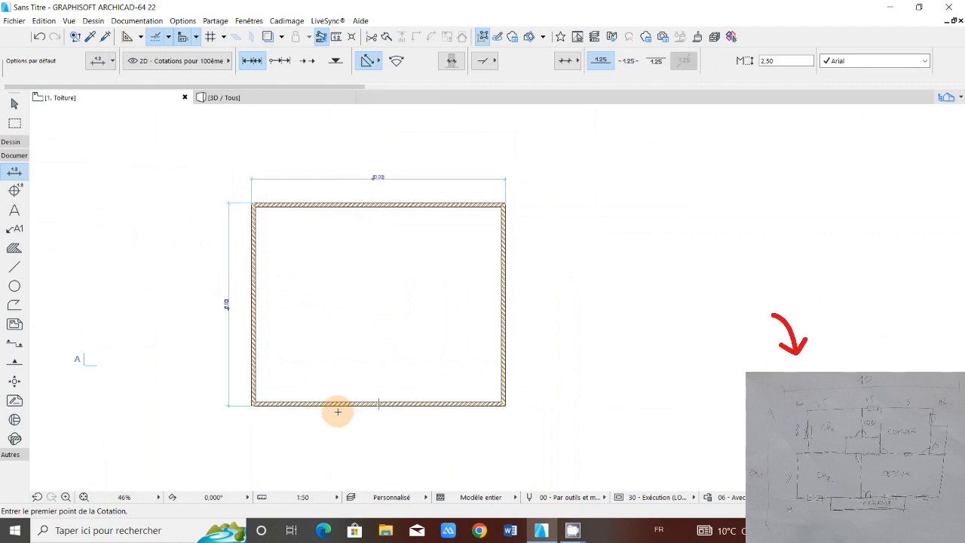
scroll(338, 412, up, 2)
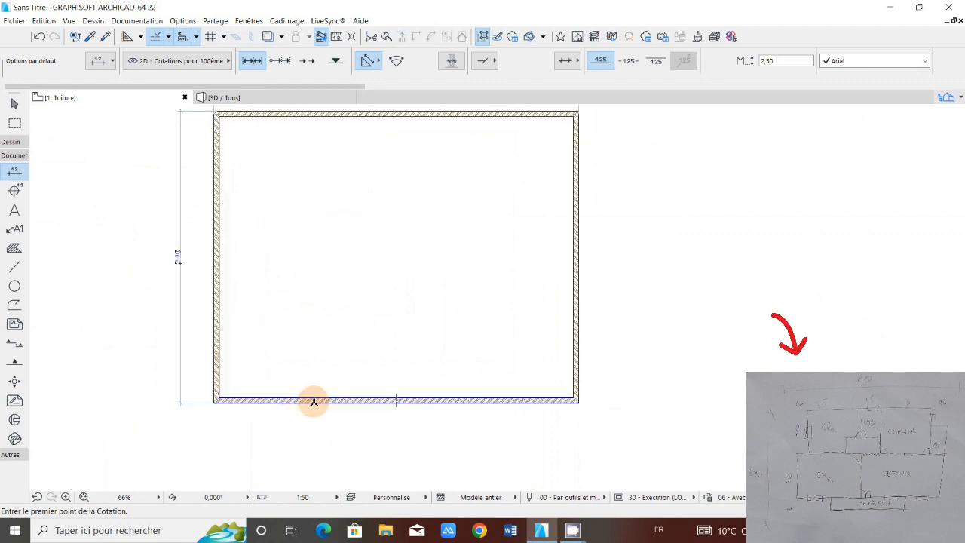
scroll(314, 401, down, 1)
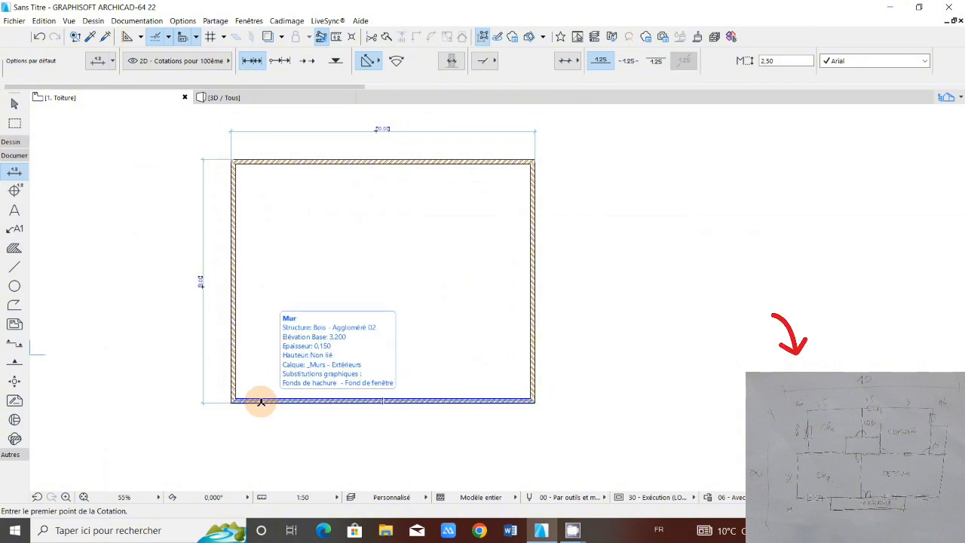
scroll(261, 402, up, 1)
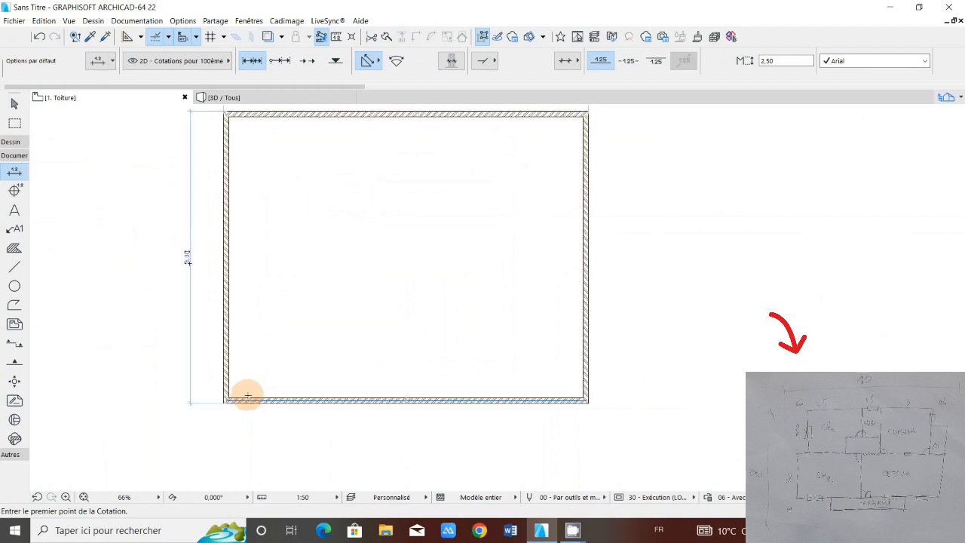
scroll(248, 395, down, 1)
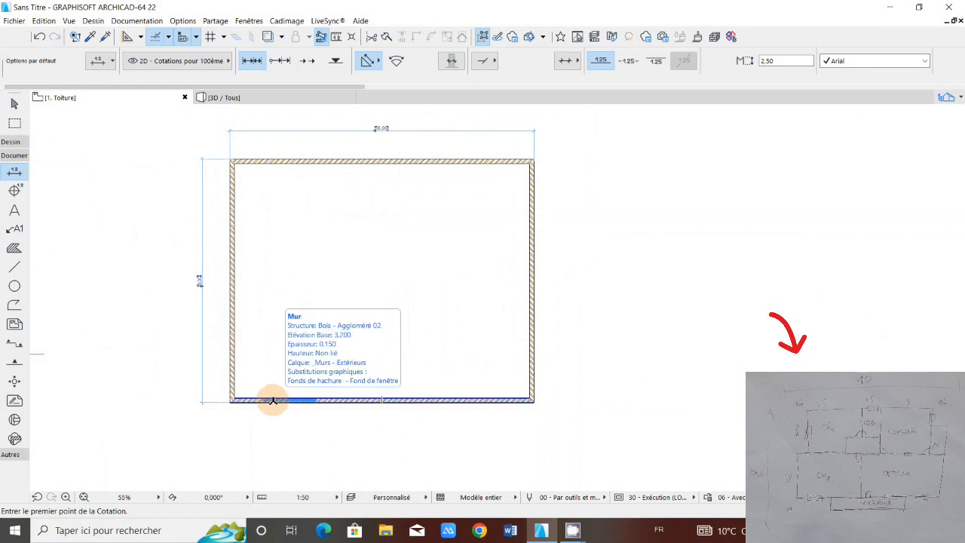
Step: Copy the bottom exterior wall about 1.35 m straight up into the house, using its left end point as the reference
scroll(273, 400, up, 2)
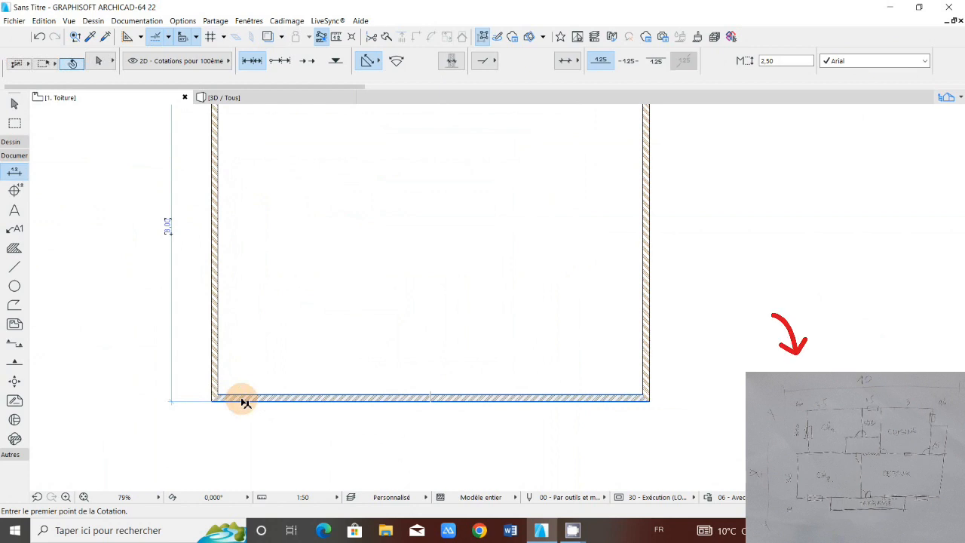
shift+click(218, 398)
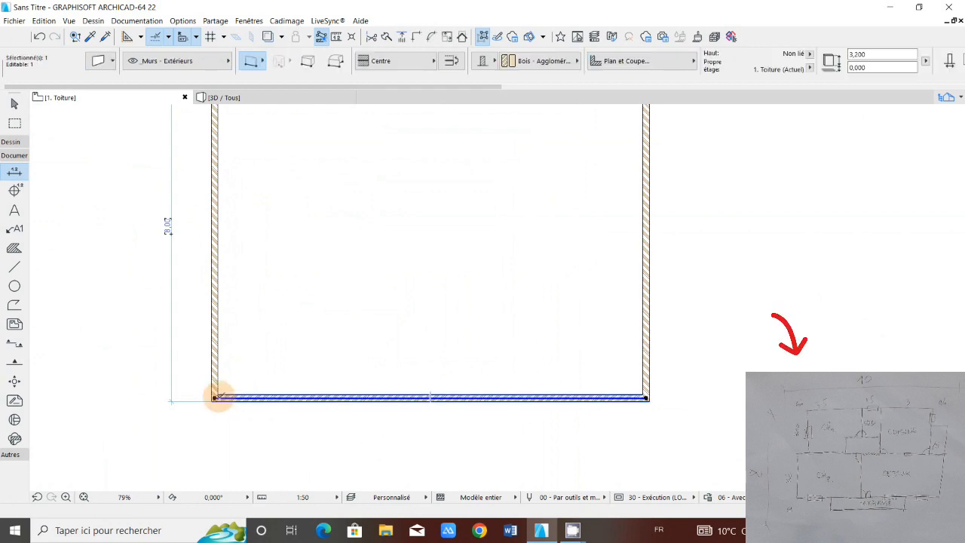
drag(217, 397, 212, 346)
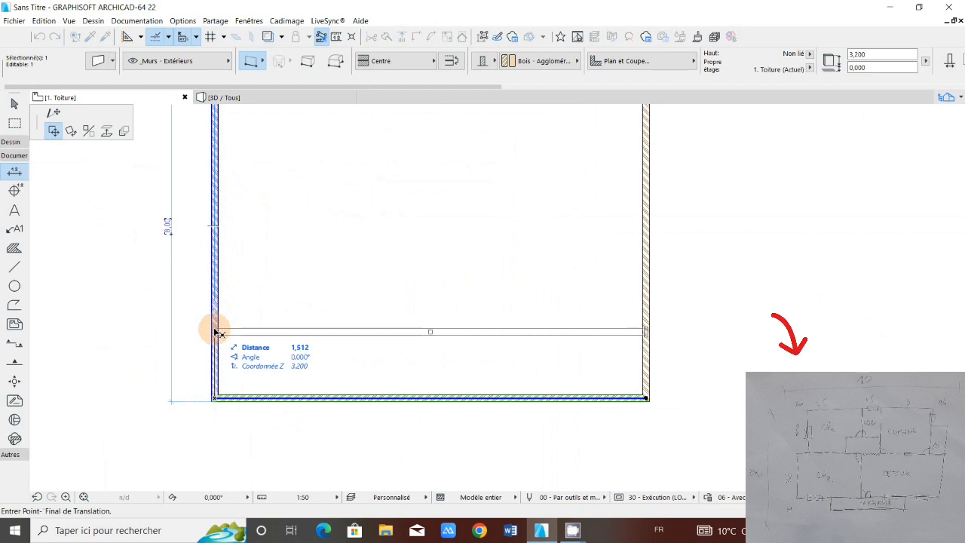
scroll(218, 332, up, 2)
scroll(216, 273, down, 1)
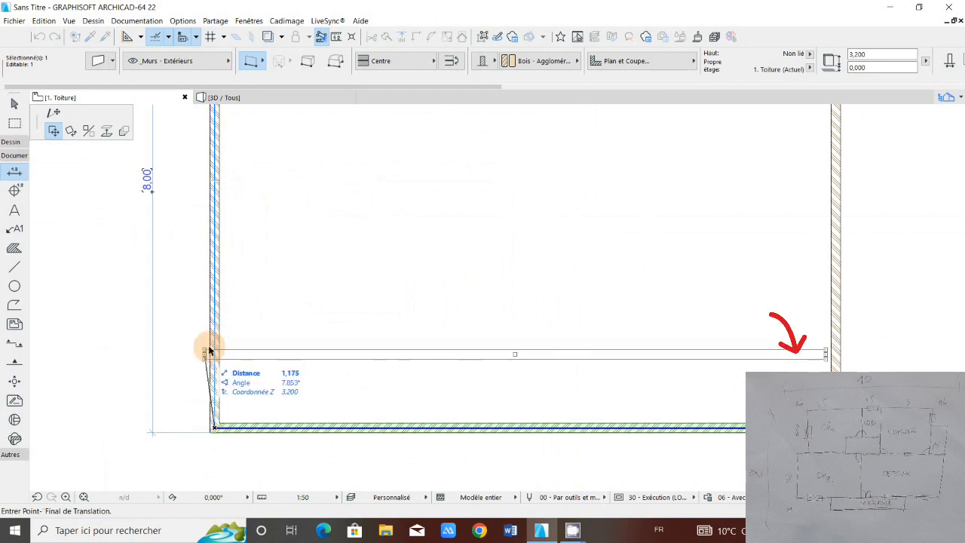
key(ctrl)
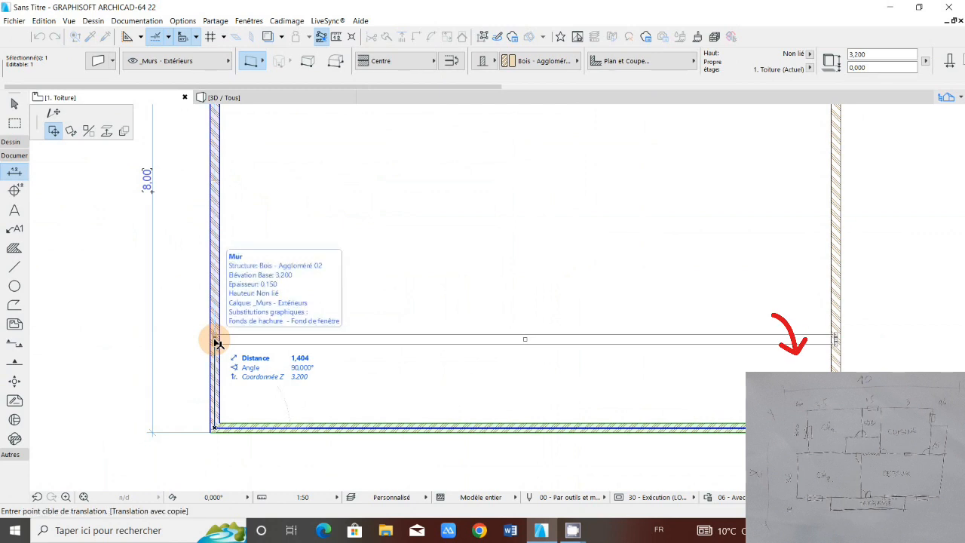
scroll(217, 340, up, 2)
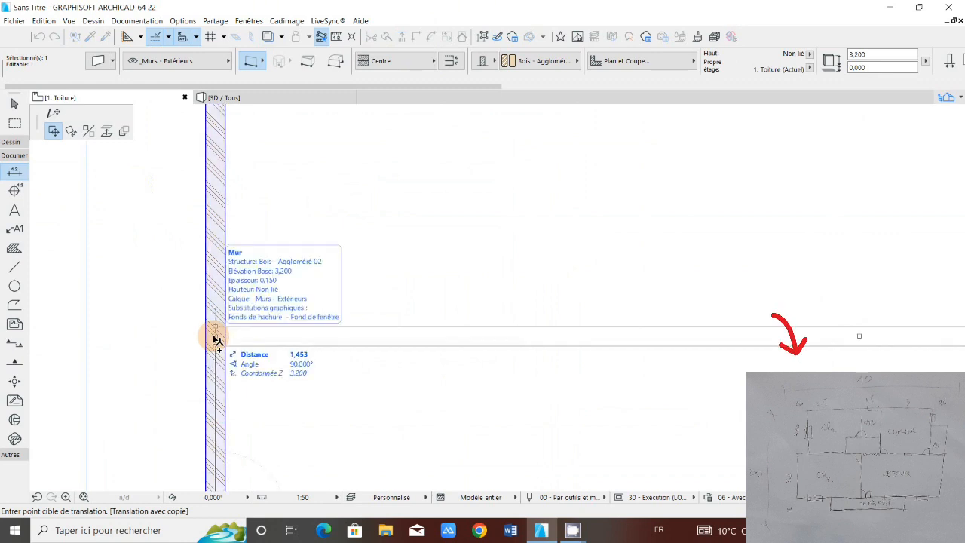
scroll(217, 339, down, 2)
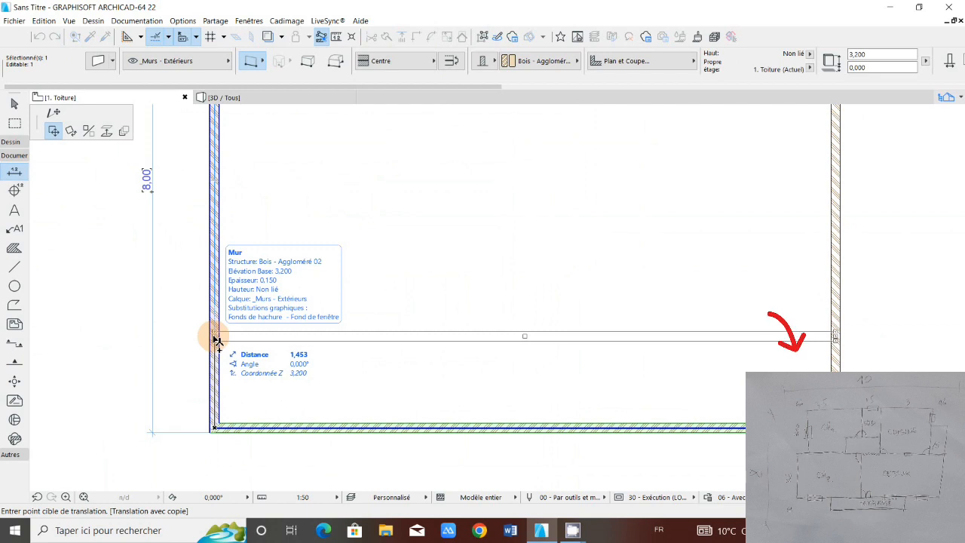
click(217, 339)
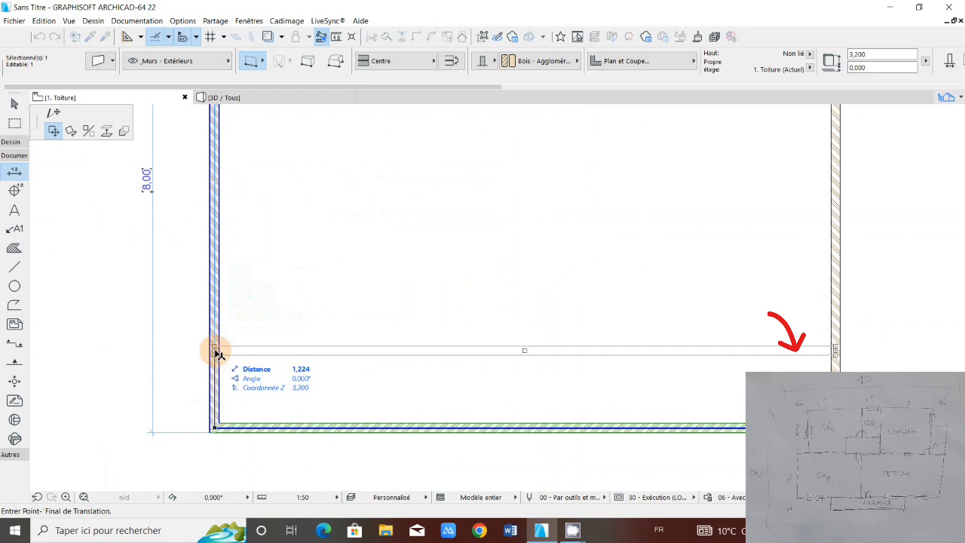
key(ctrl)
scroll(216, 354, up, 1)
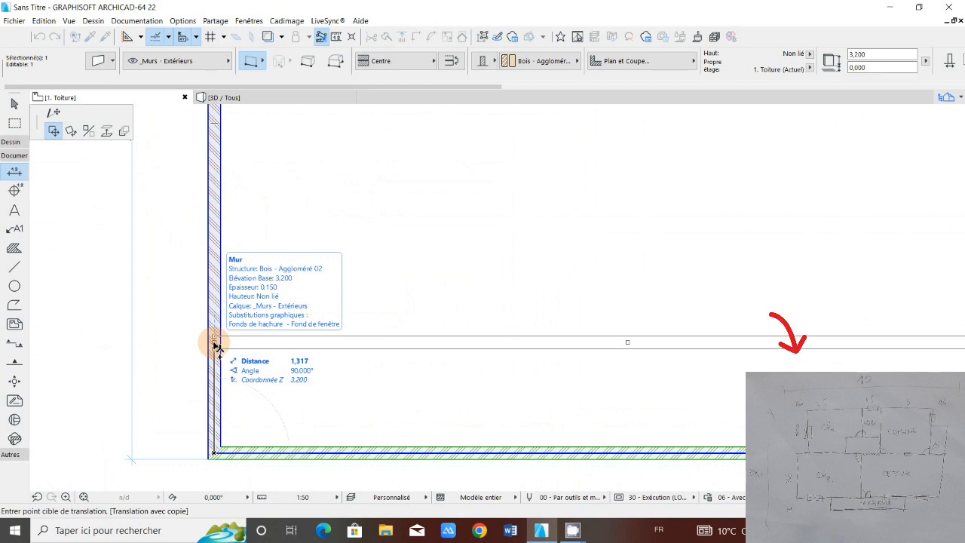
text(1,3)
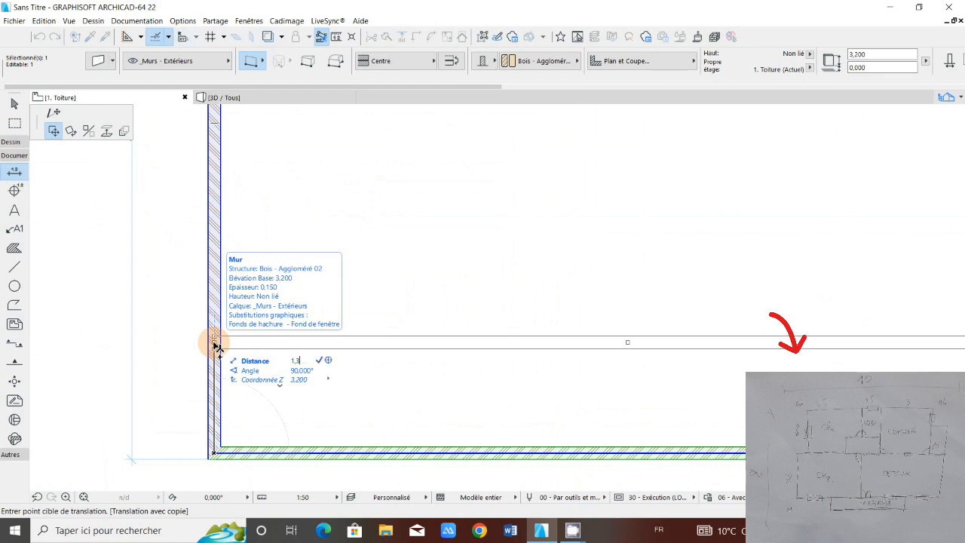
key(Return)
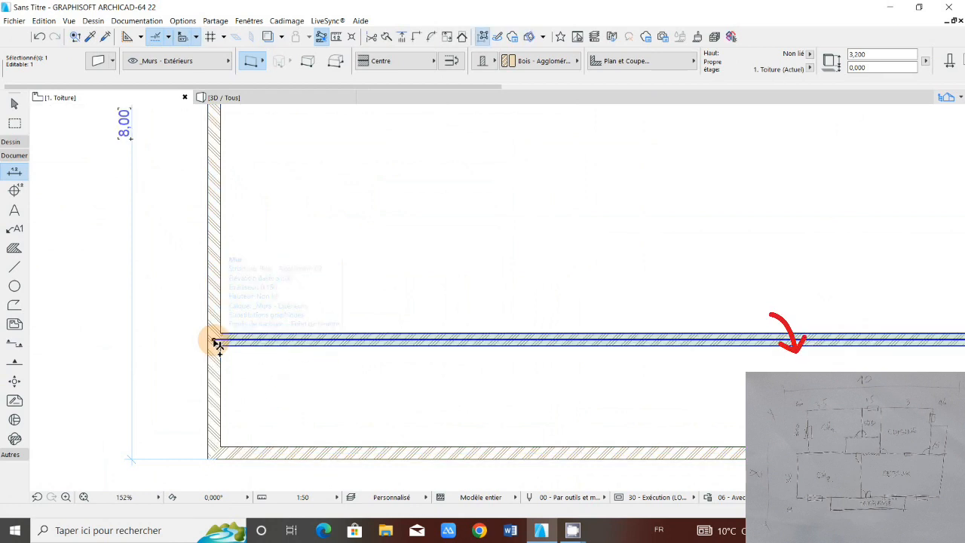
Step: Copy the new horizontal wall about 3.35 m further up from its left end point, and clear the selection
scroll(217, 343, down, 4)
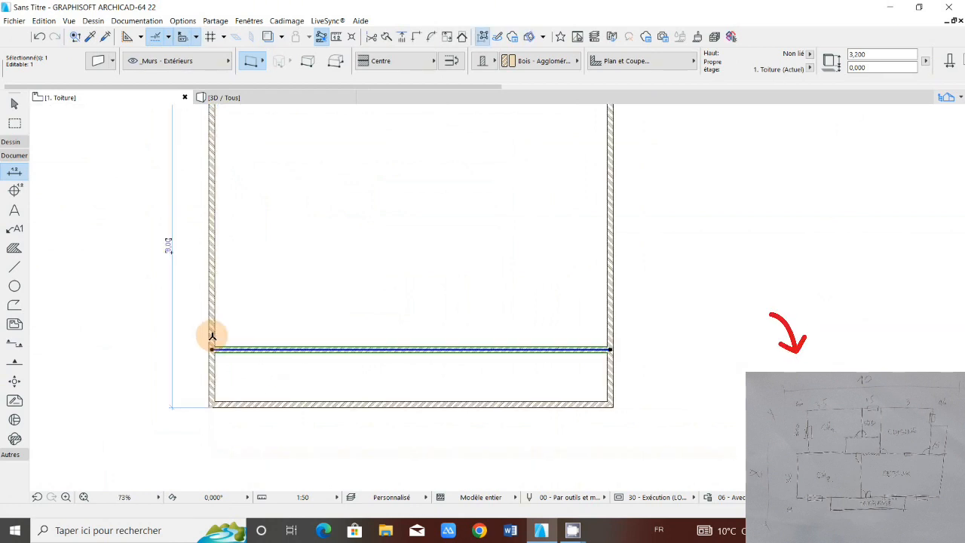
scroll(212, 337, up, 3)
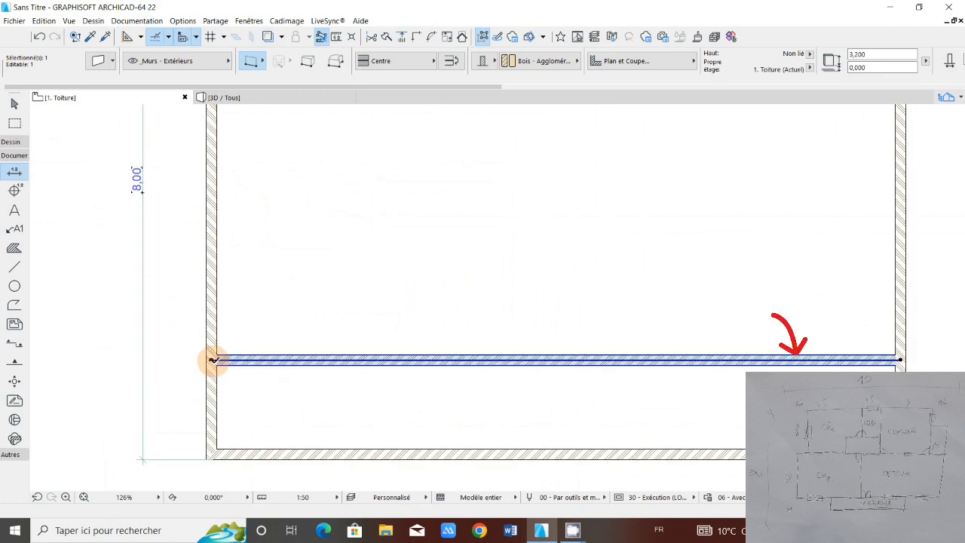
click(213, 360)
key(ctrl)
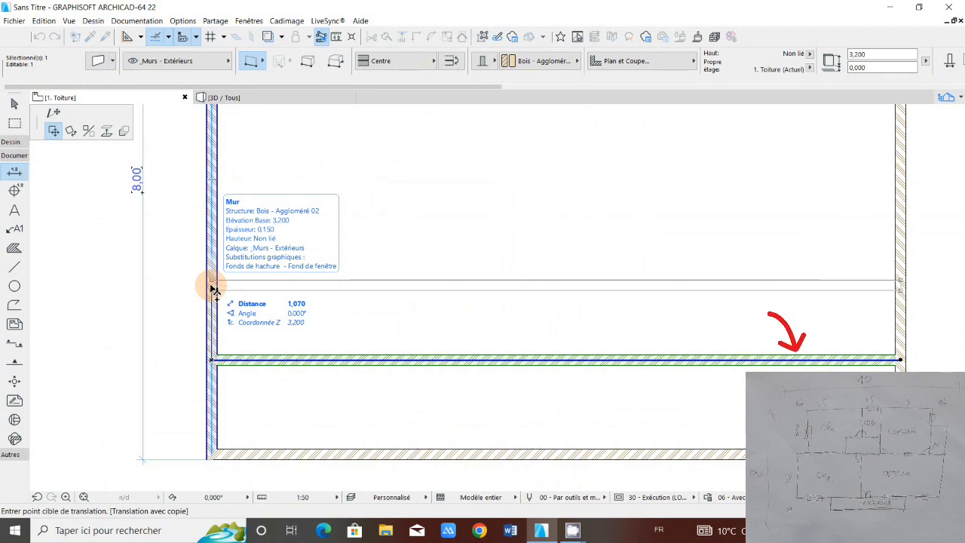
text(3)
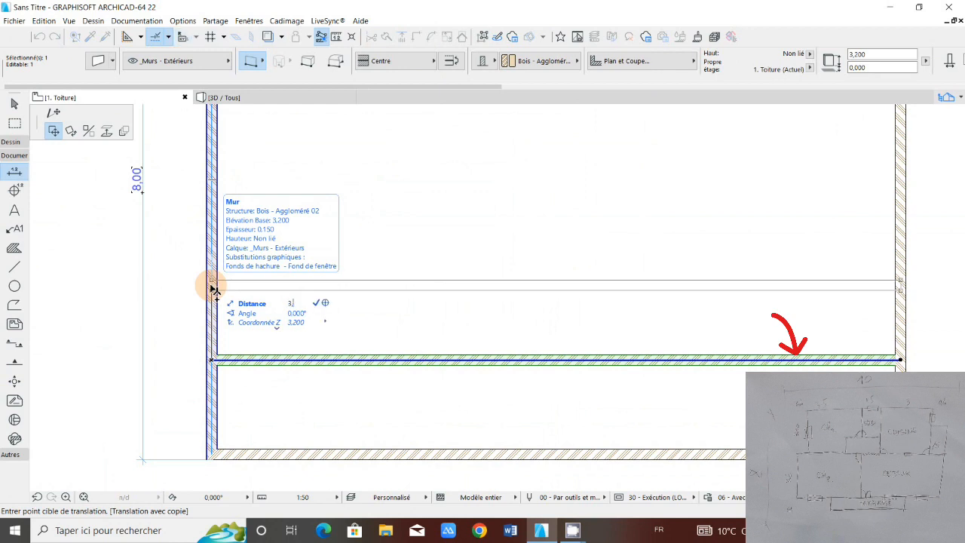
text(,200)
key(Return)
scroll(257, 280, down, 5)
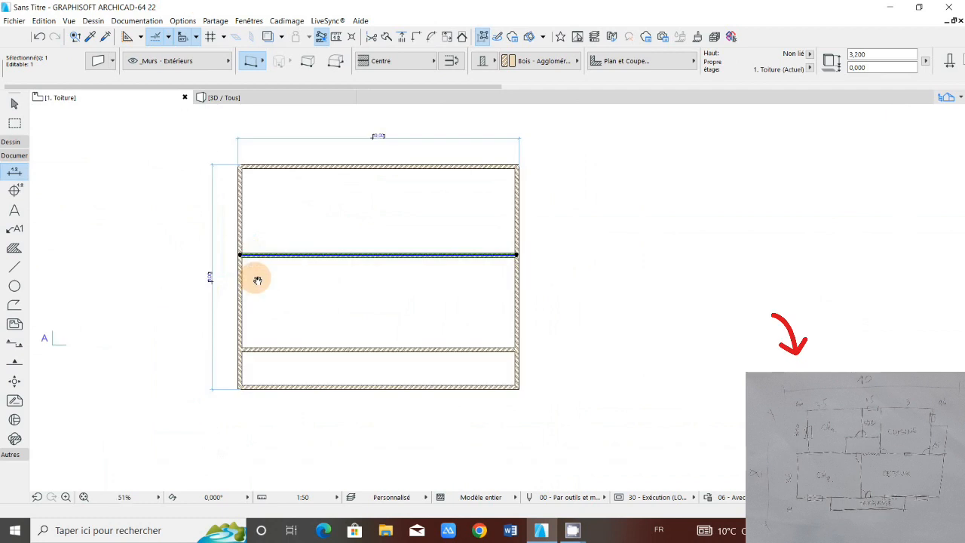
scroll(253, 242, up, 5)
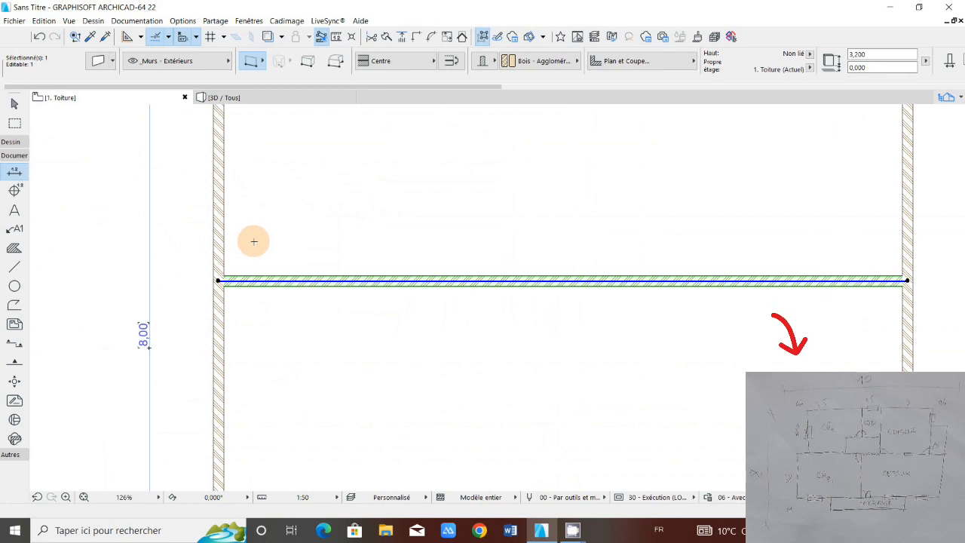
scroll(254, 242, down, 5)
scroll(268, 254, up, 1)
key(Escape)
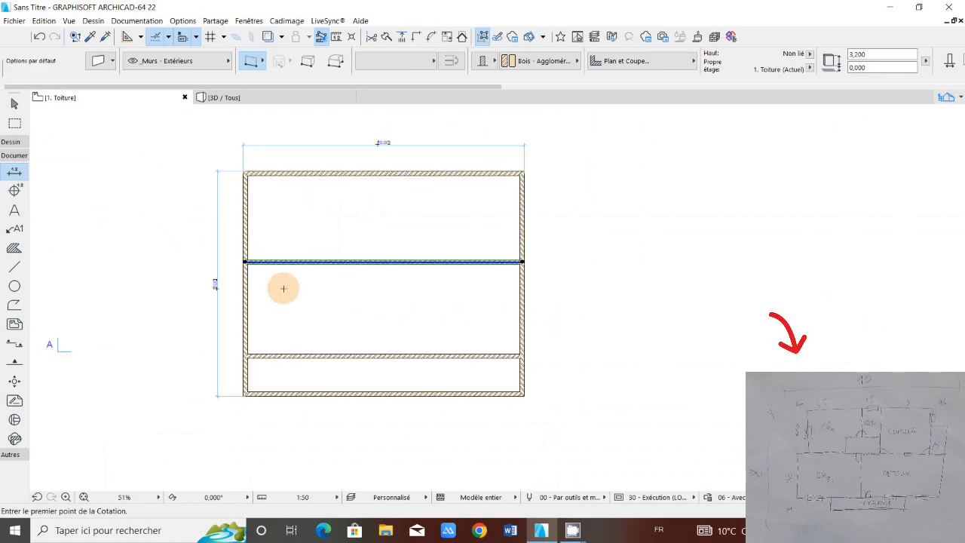
key(Escape)
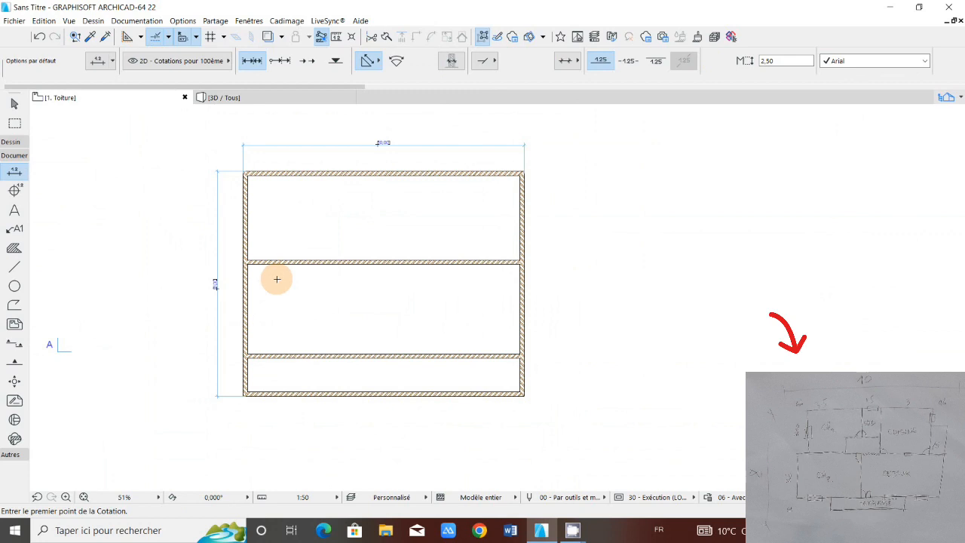
Step: Copy the left-hand exterior wall 0.6 m horizontally into the house from its upper end point, and clear the selection
scroll(246, 214, up, 1)
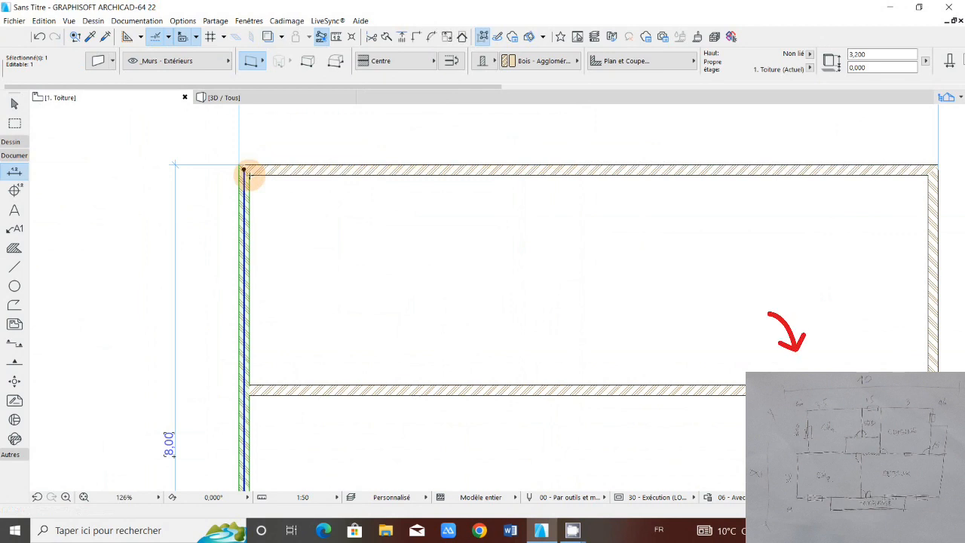
click(243, 170)
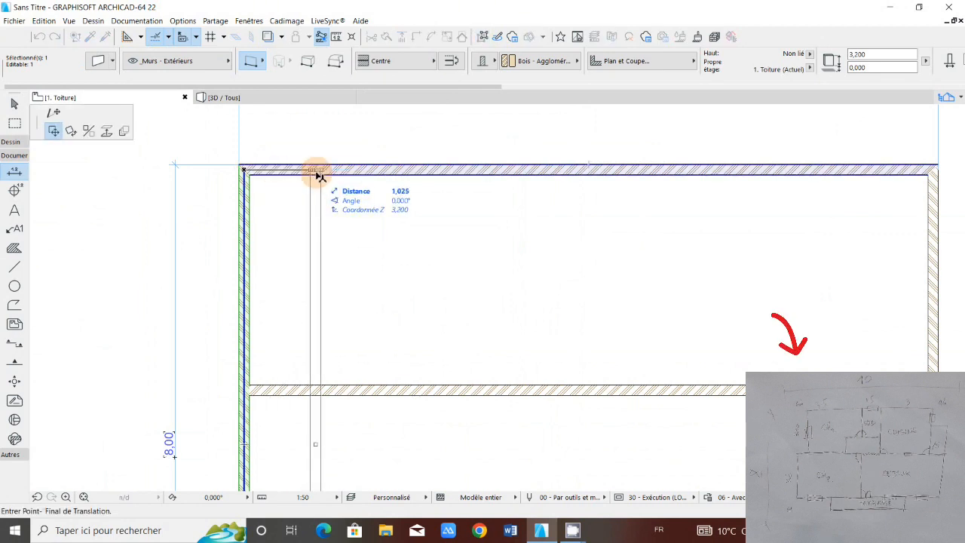
key(ctrl)
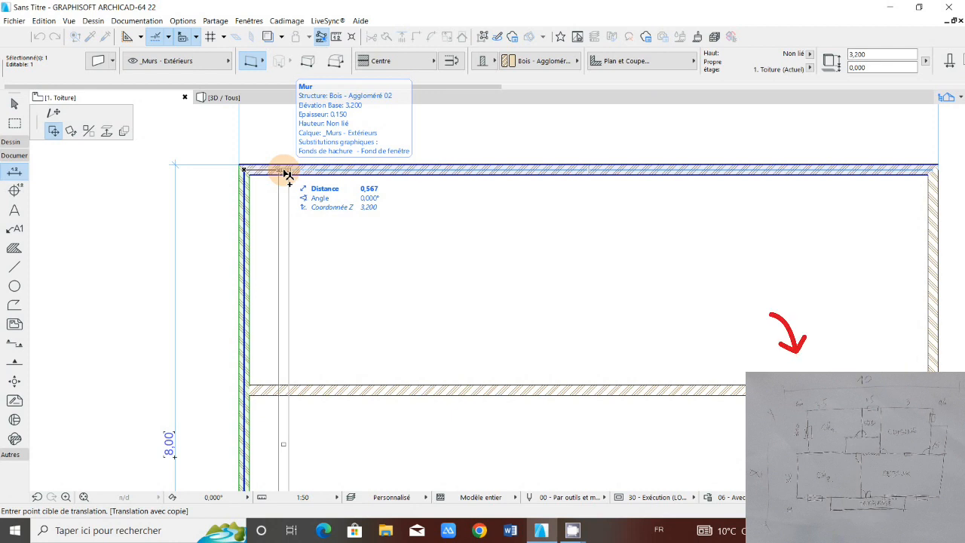
text(0)
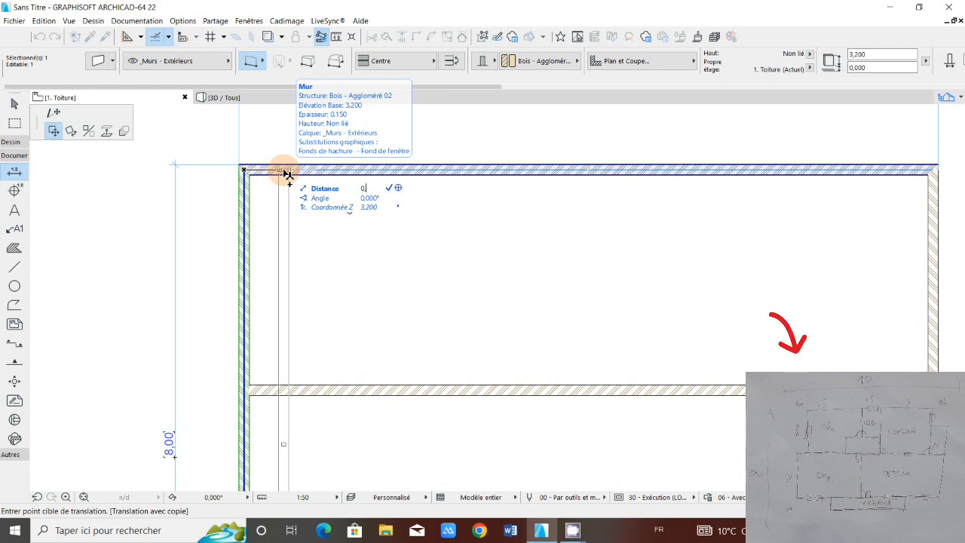
text(,6)
key(Return)
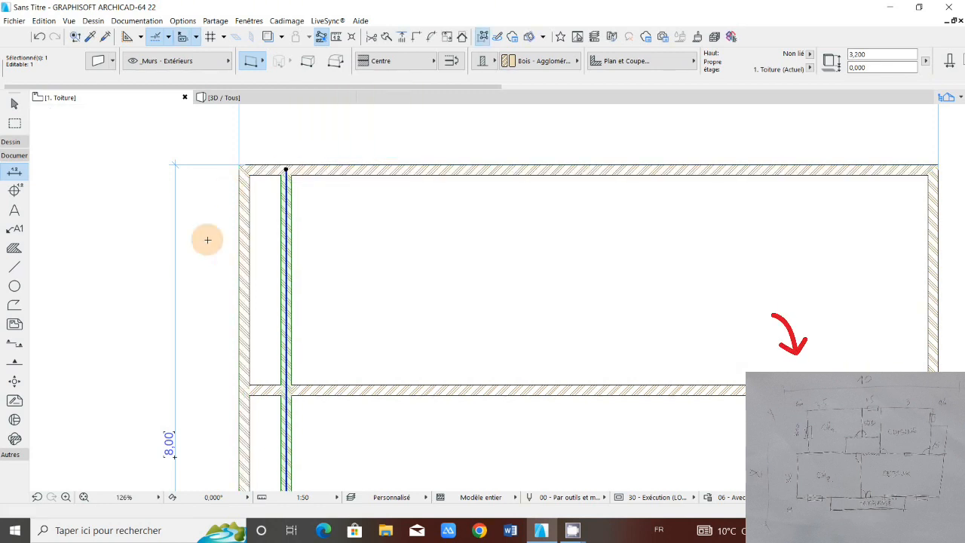
key(Escape)
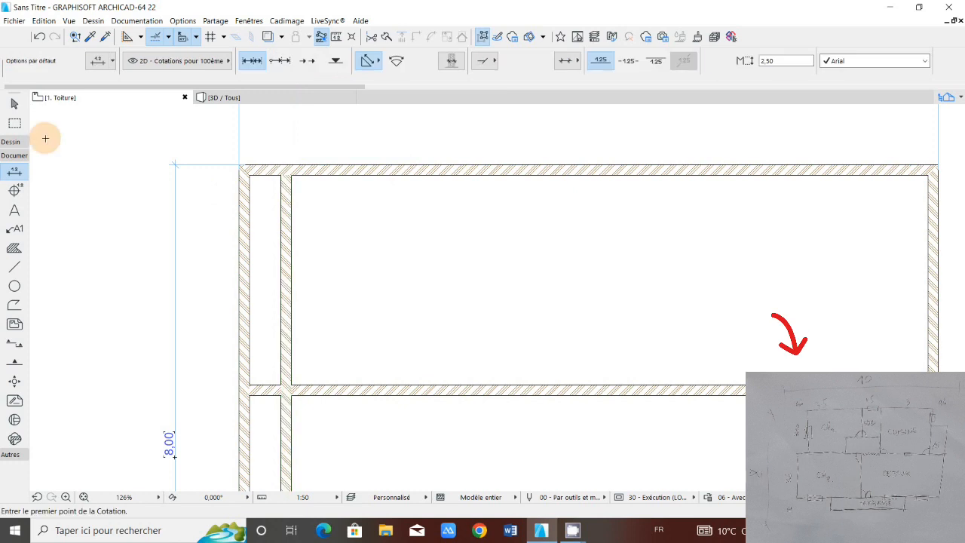
Step: Dimension horizontally across the left-hand exterior wall and the adjacent parallel wall inside it
click(246, 311)
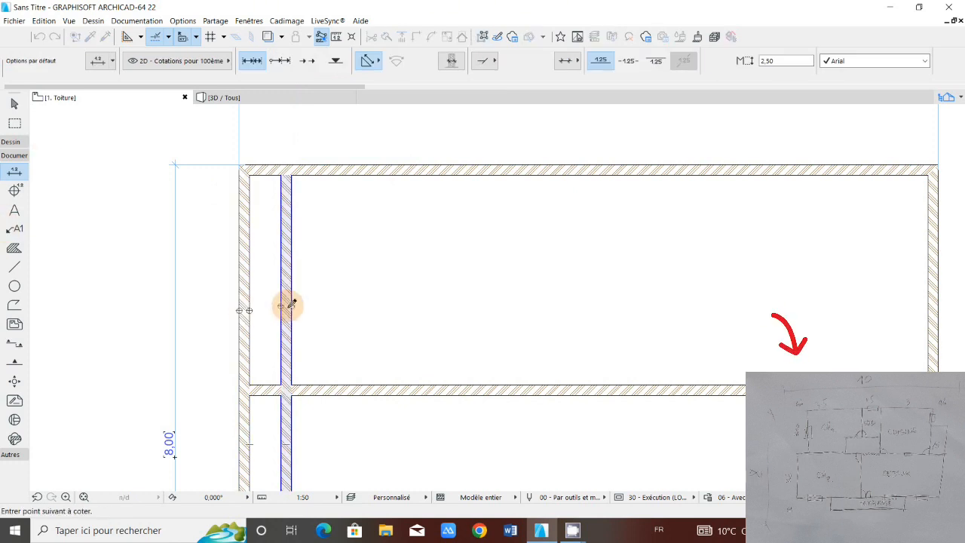
right_click(286, 306)
click(310, 372)
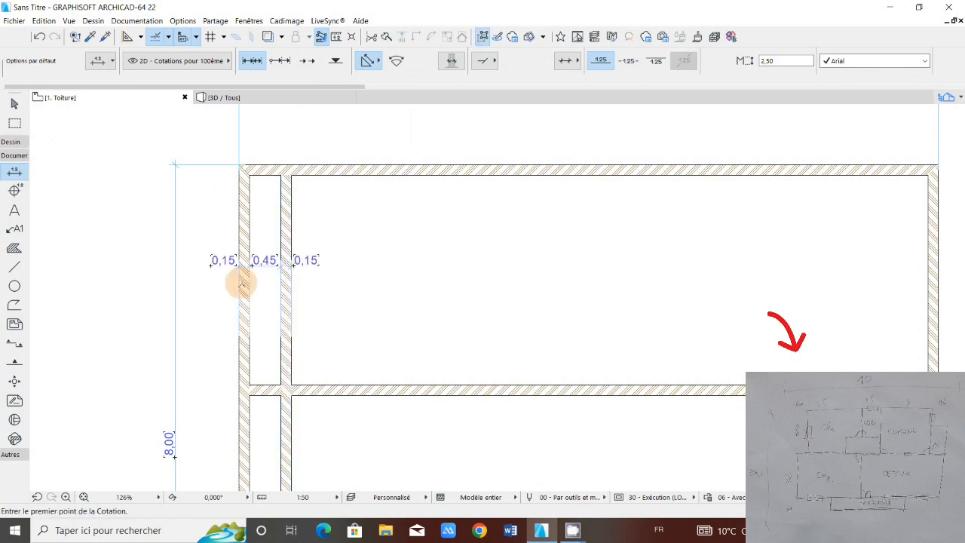
Step: Examine the dimension chain across the two left-hand walls, checking their thicknesses and the gap between them
scroll(266, 270, up, 3)
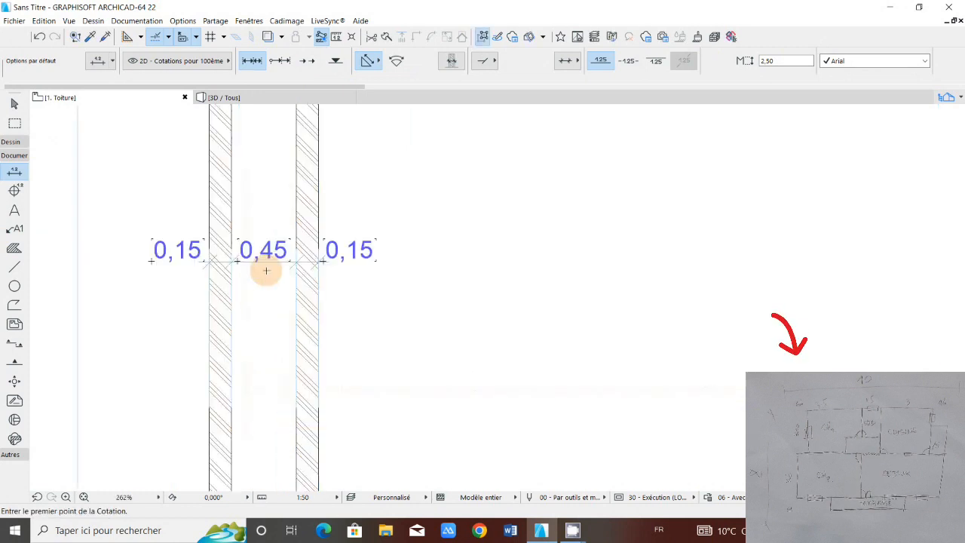
scroll(267, 270, down, 3)
scroll(272, 238, up, 1)
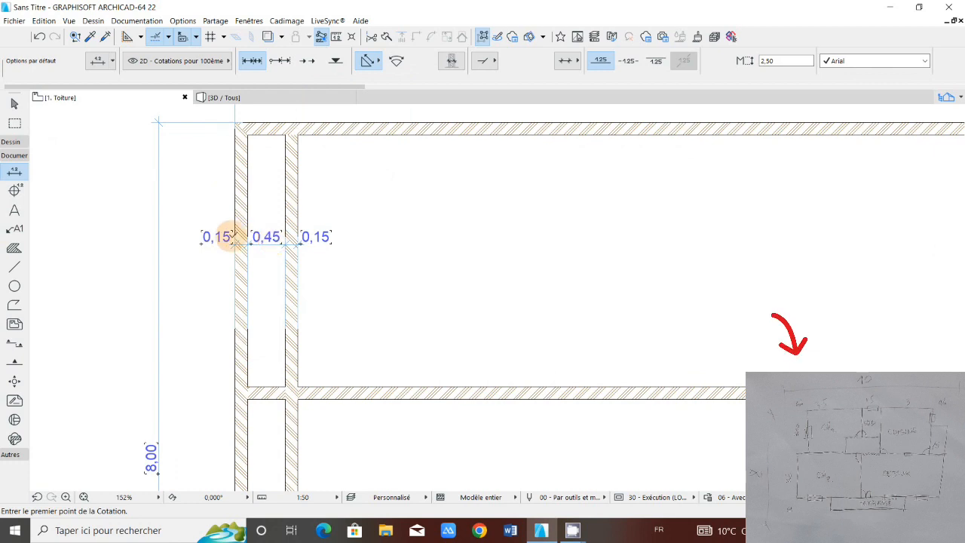
scroll(212, 242, up, 5)
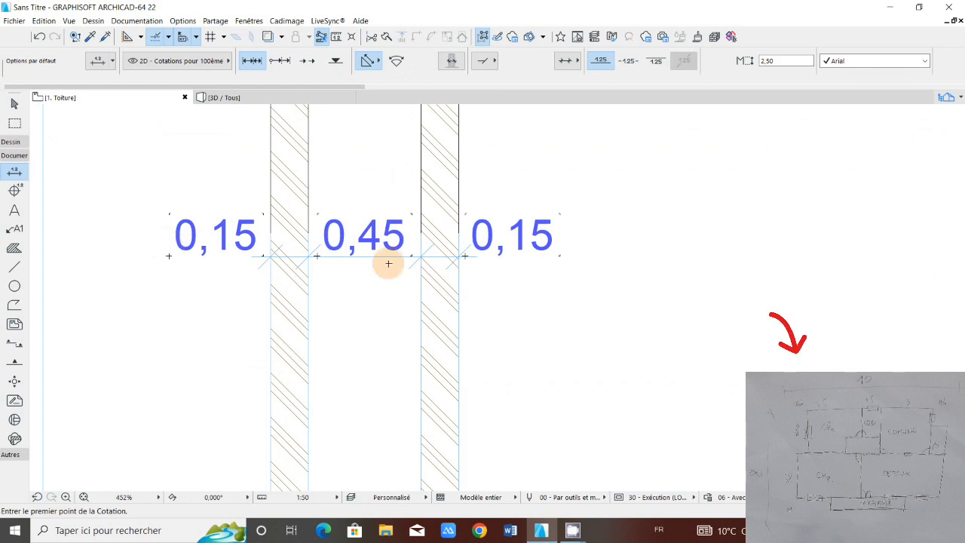
scroll(246, 248, down, 1)
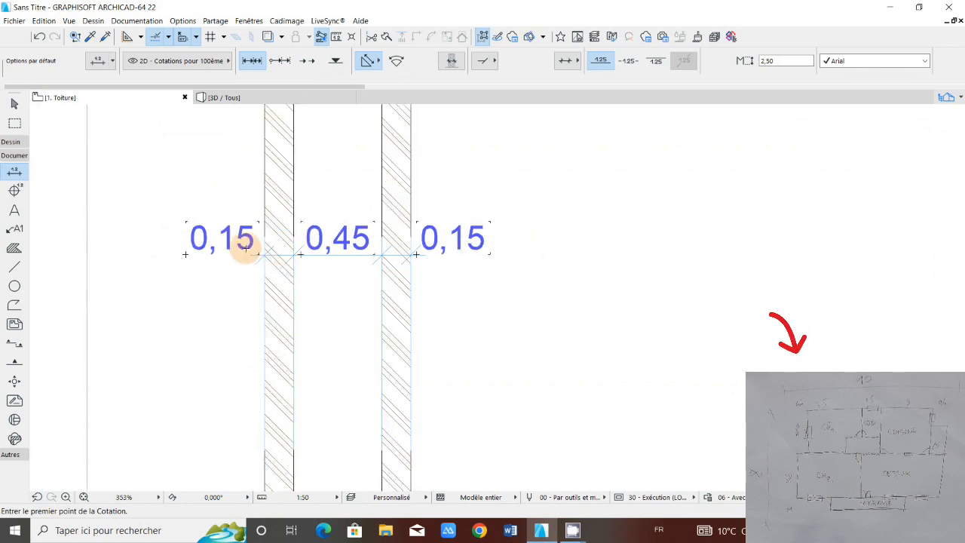
scroll(246, 247, down, 2)
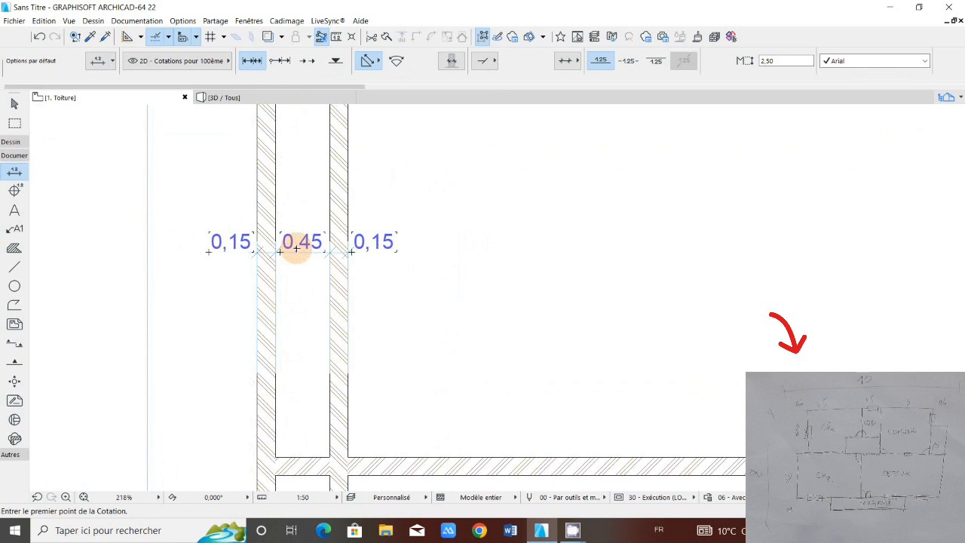
middle_drag(269, 478, 251, 360)
scroll(252, 360, up, 1)
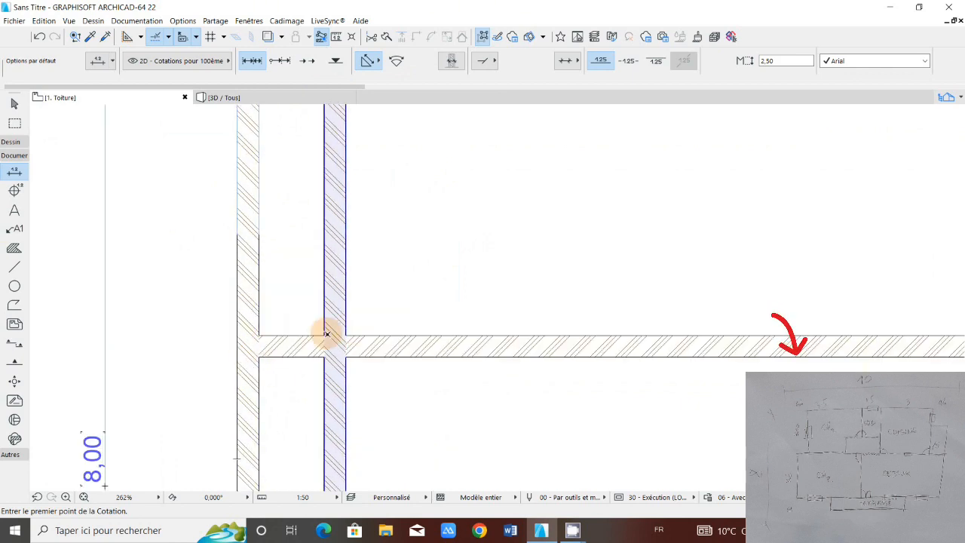
scroll(326, 334, down, 5)
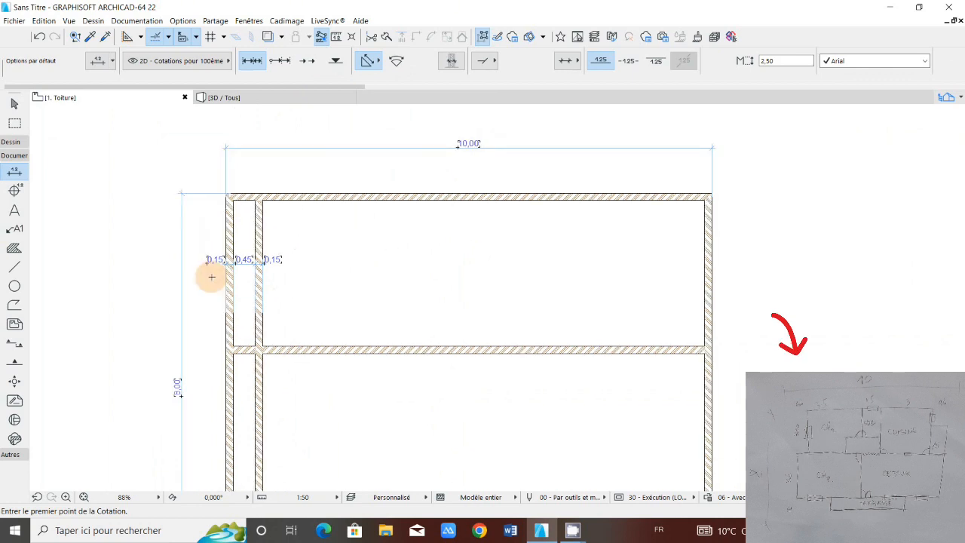
scroll(248, 272, up, 5)
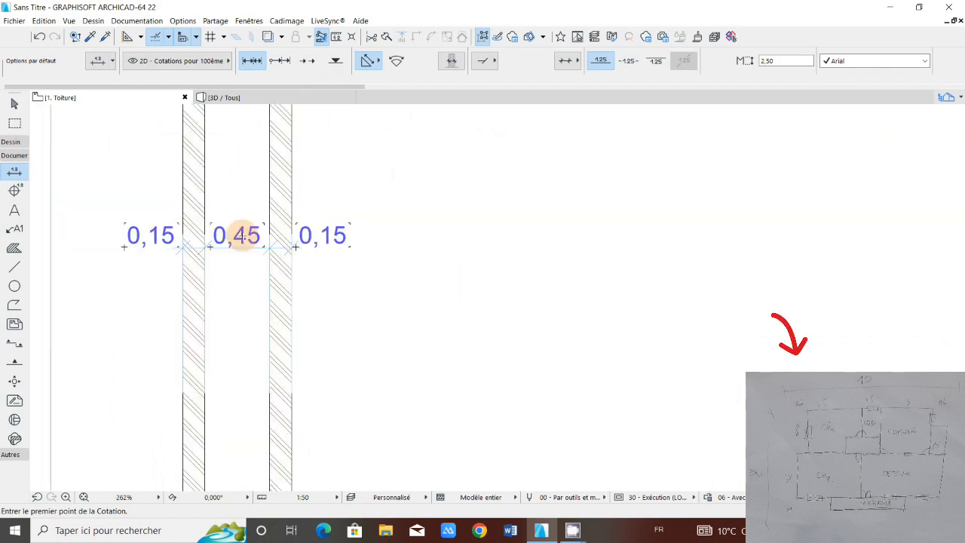
Step: Delete the whole dimension chain across the two left-hand walls
click(242, 236)
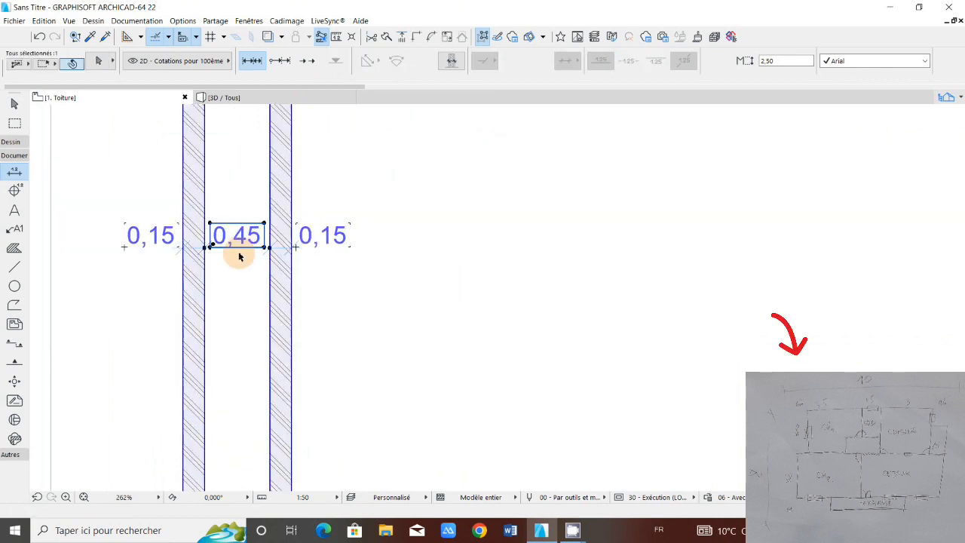
key(Escape)
click(254, 254)
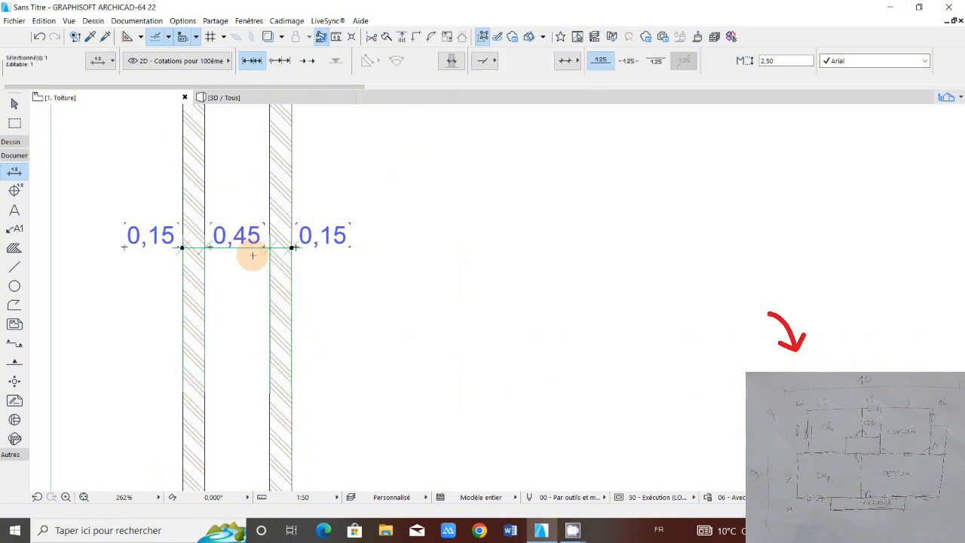
key(Delete)
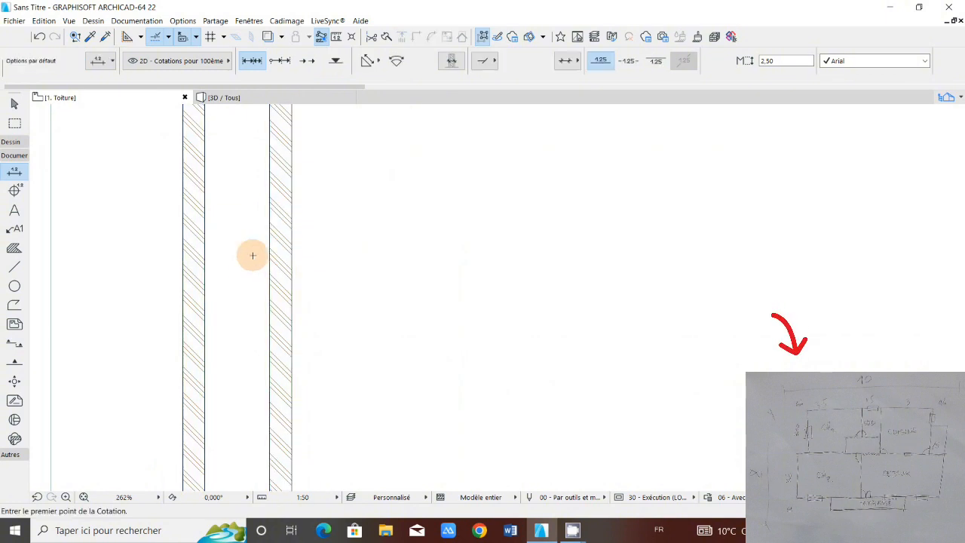
Step: Copy the left-hand inner vertical wall about 3.65 m horizontally further into the house, using its upper end point as the reference
scroll(253, 255, down, 5)
scroll(276, 260, down, 1)
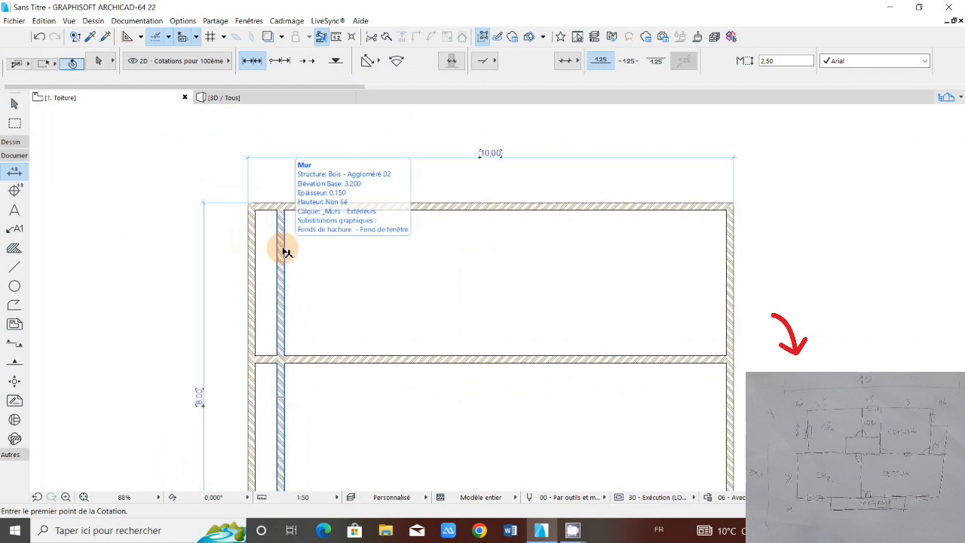
shift+click(281, 206)
key(Escape)
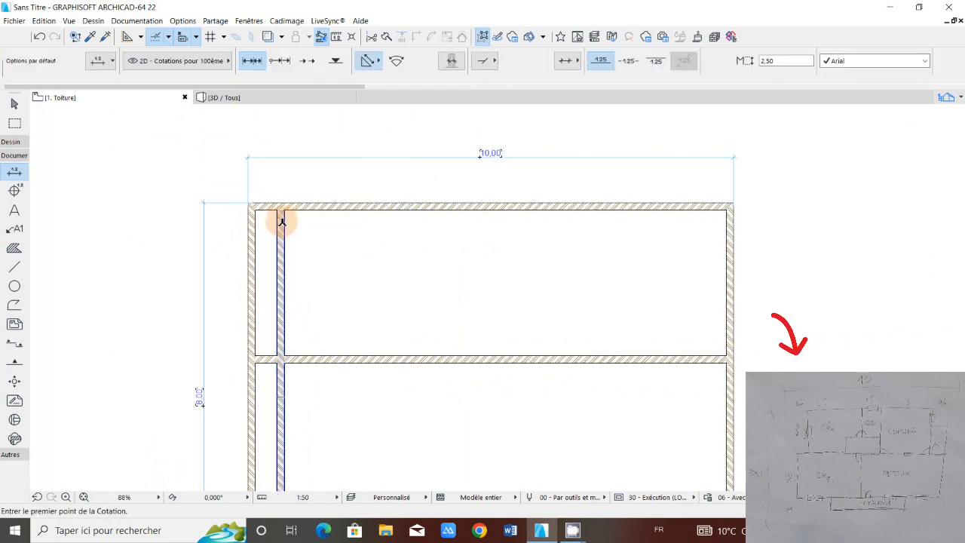
shift+click(282, 206)
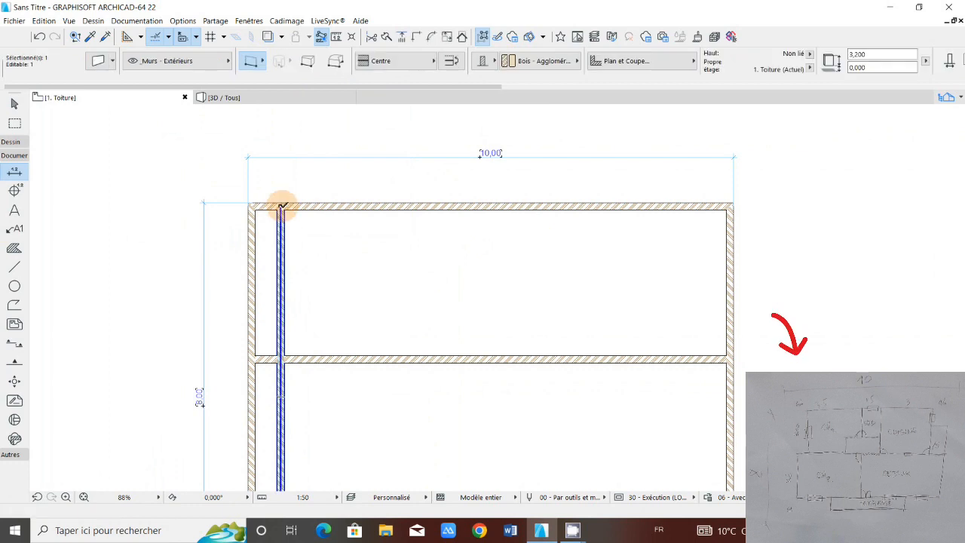
click(281, 206)
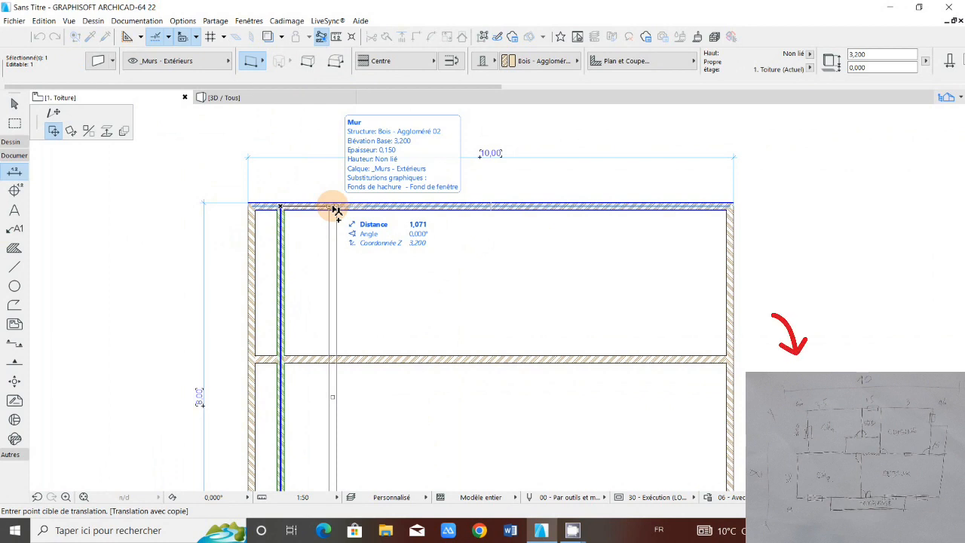
text(3.6)
key(Return)
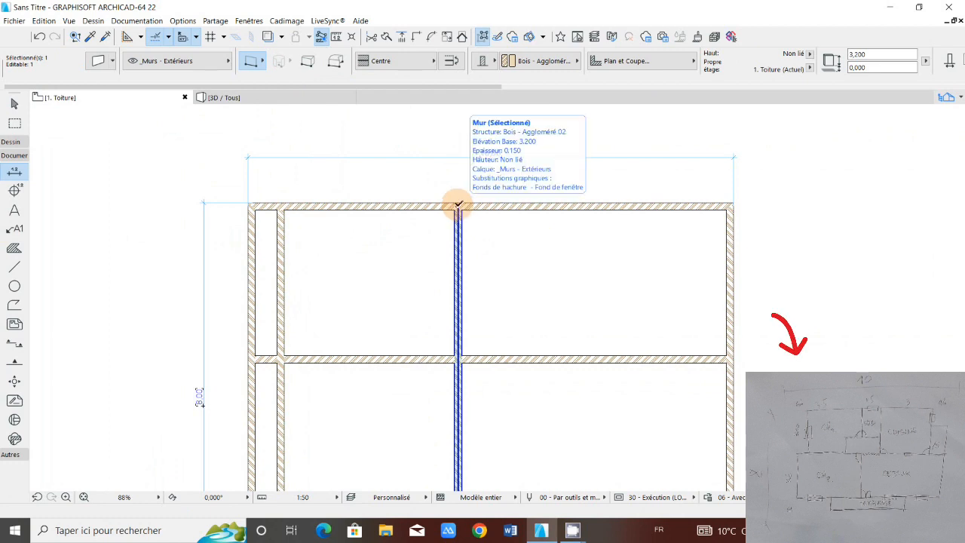
Step: Copy the new central vertical wall about 1.65 m horizontally towards the right-hand exterior wall from its upper end point
click(459, 205)
drag(459, 205, 494, 203)
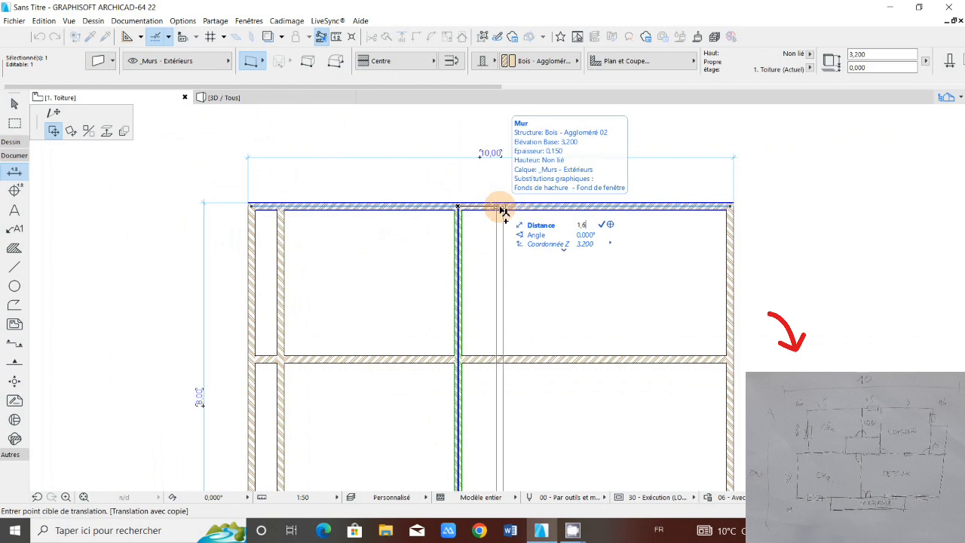
click(539, 209)
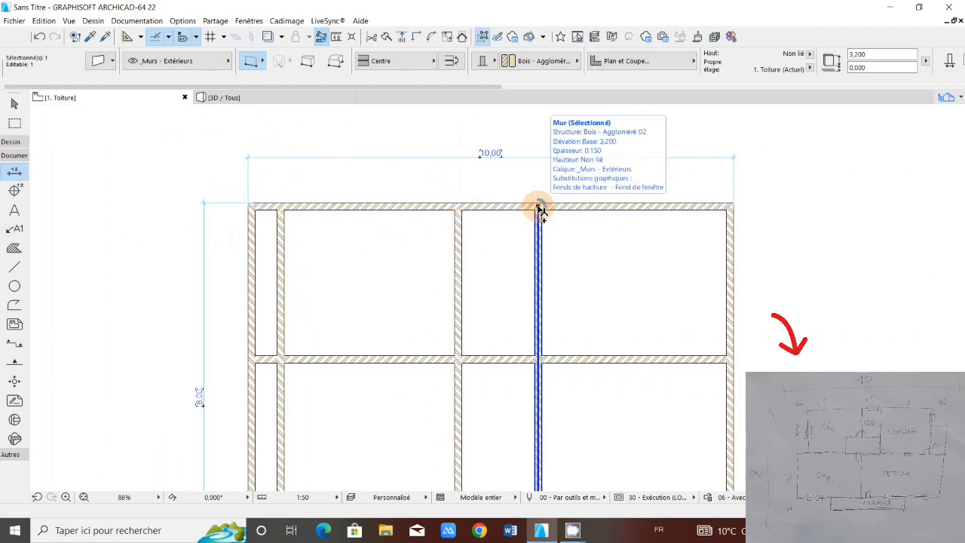
Step: Copy the newest vertical wall about 3.15 m further towards the right-hand exterior wall from its upper end point, and clear the selection
click(551, 205)
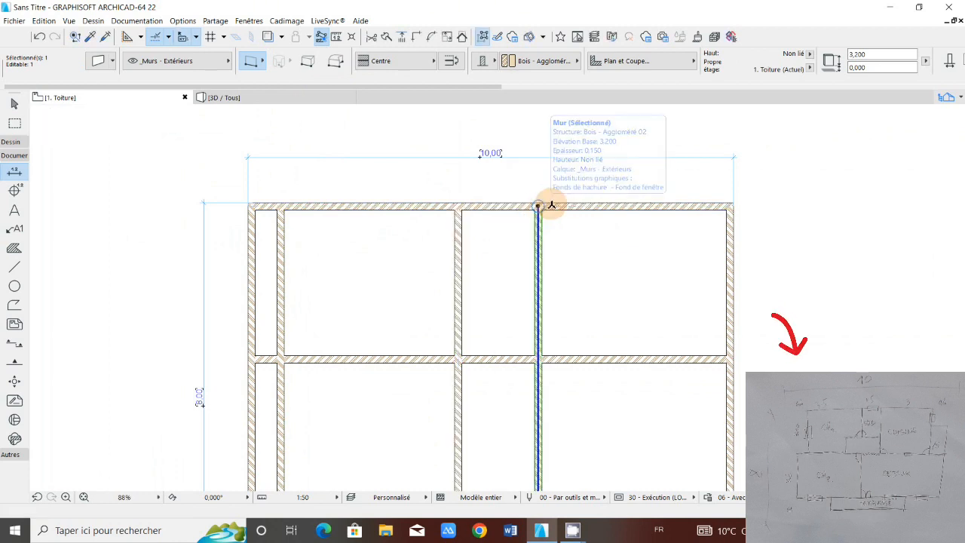
key(ctrl)
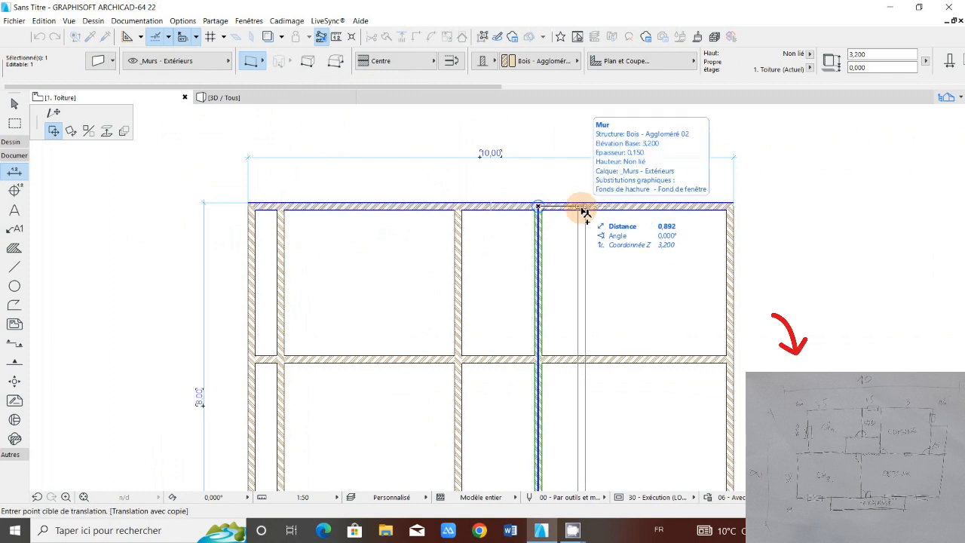
text(3,1)
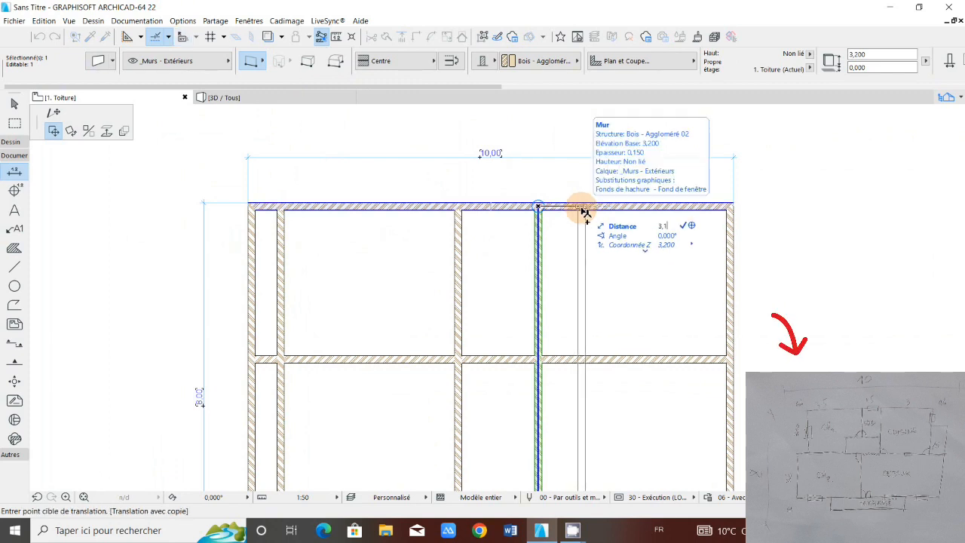
key(Return)
scroll(701, 203, down, 3)
middle_drag(654, 251, 494, 249)
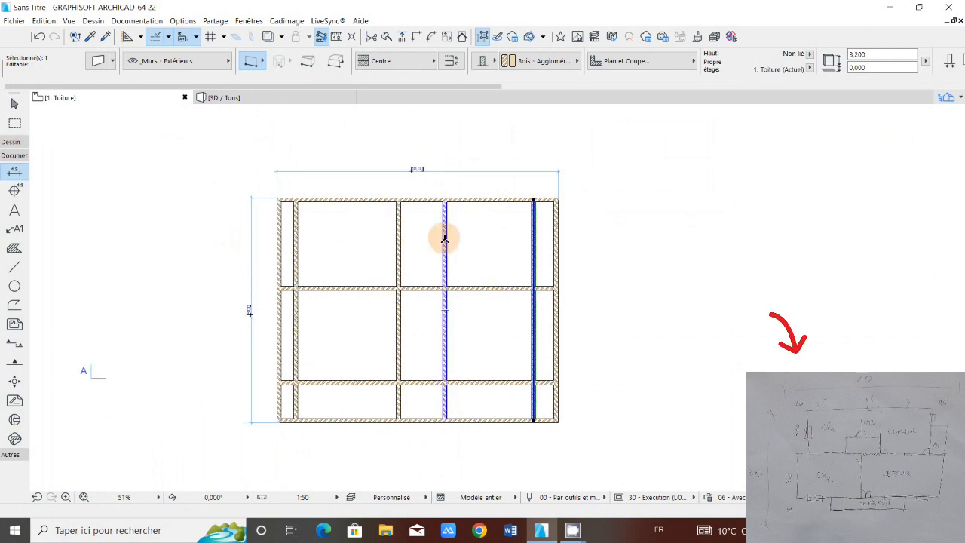
scroll(472, 240, up, 2)
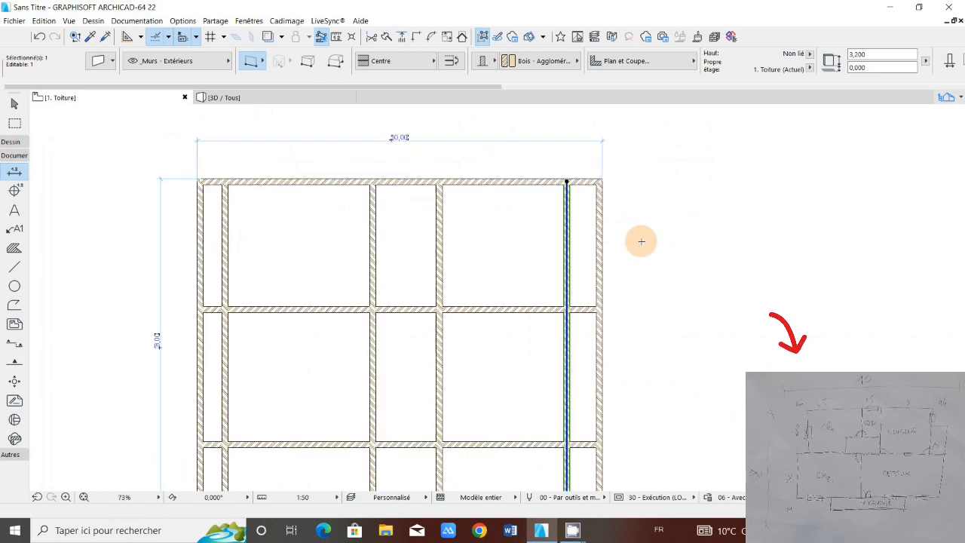
key(Escape)
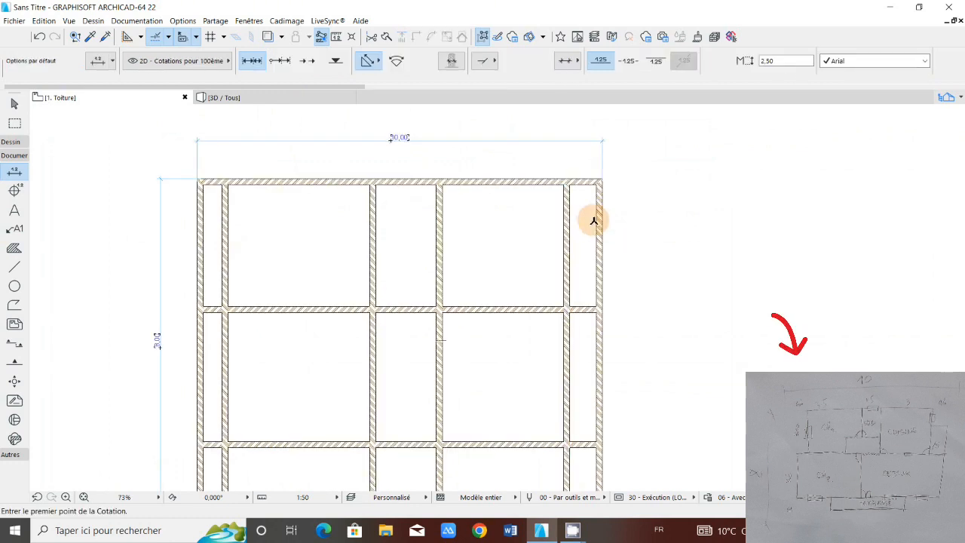
Step: Trim away the left inner wall's middle segment, the left exterior wall's upper segment, and the top wall's stretch between them
scroll(409, 226, down, 1)
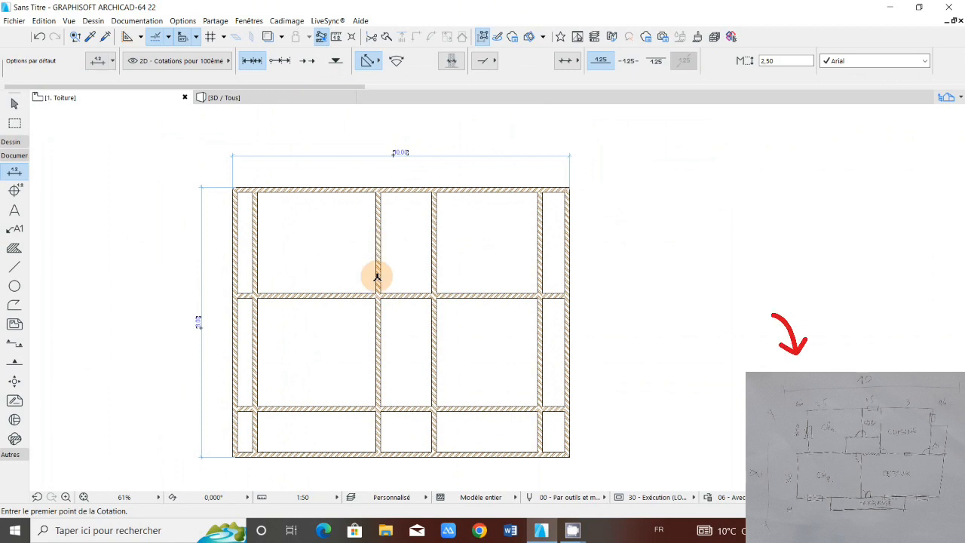
scroll(323, 234, down, 1)
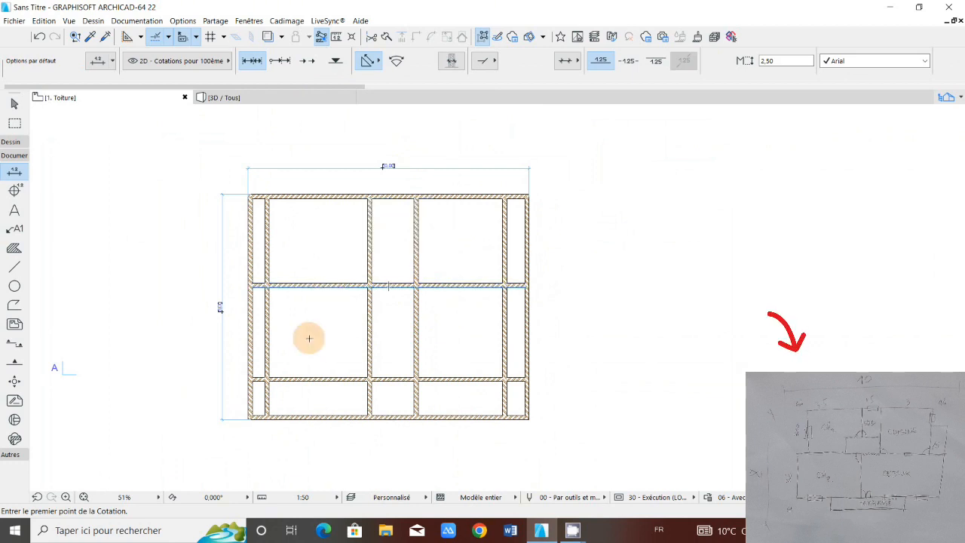
scroll(309, 338, up, 2)
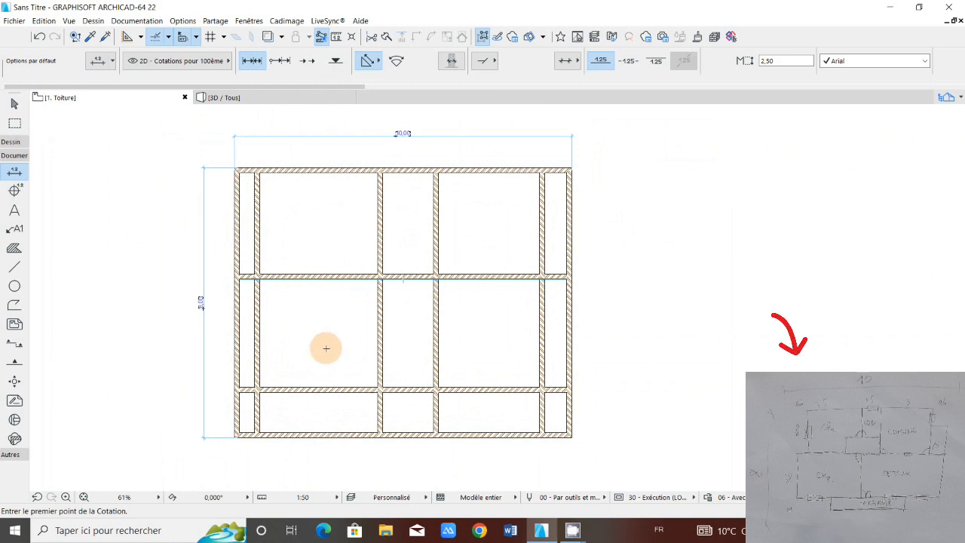
scroll(326, 348, down, 2)
scroll(260, 401, up, 2)
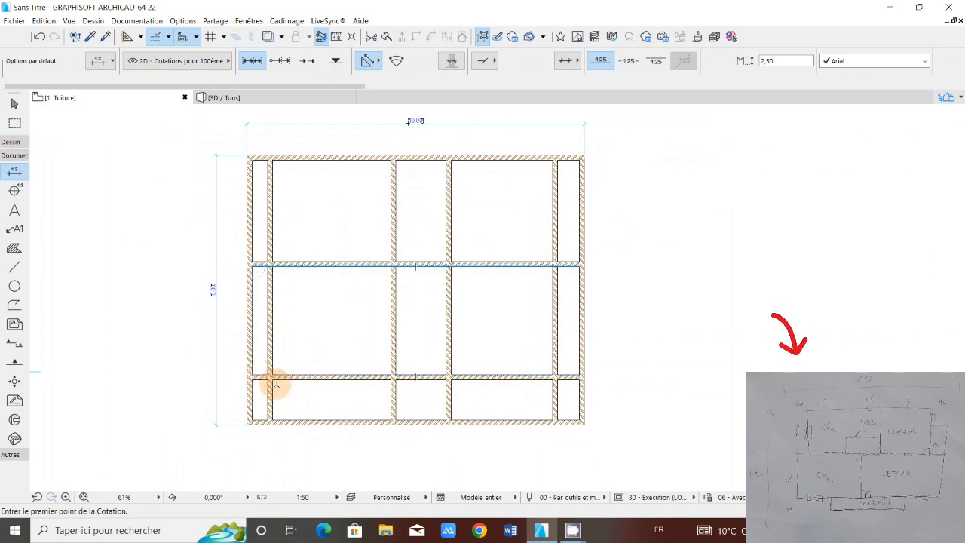
ctrl+click(264, 245)
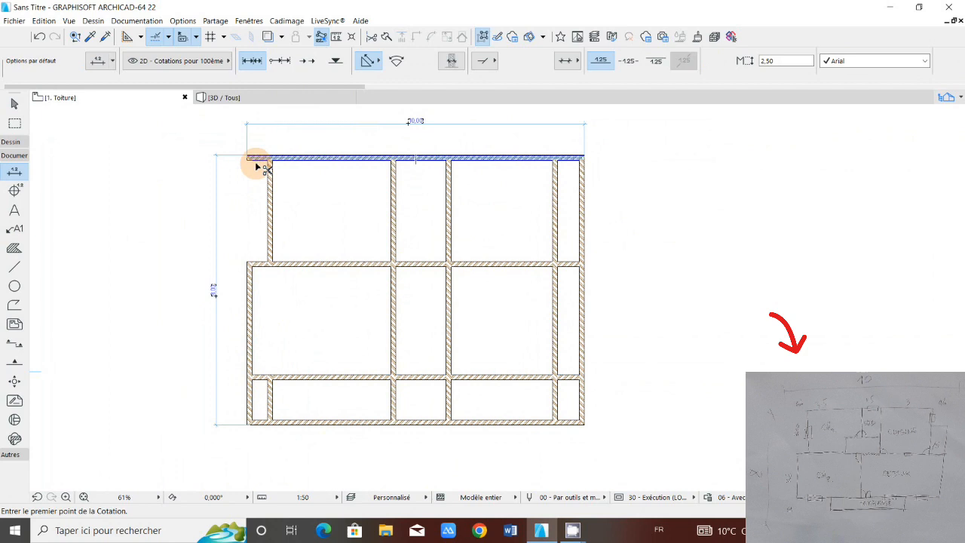
scroll(257, 166, up, 2)
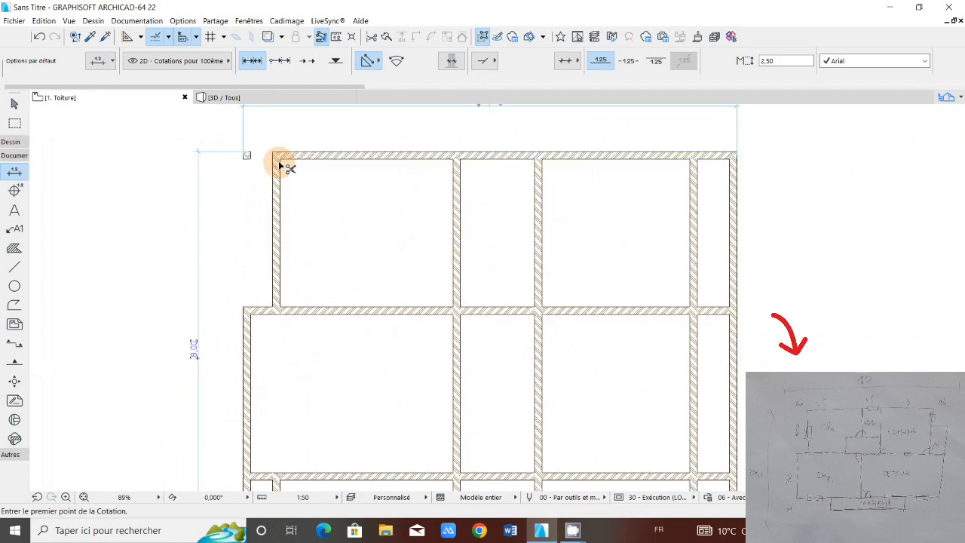
Step: Trim away the top wall's stretch beyond the rightmost inner wall, and that inner wall's segment between the two interior horizontal walls
scroll(281, 165, down, 1)
scroll(447, 186, down, 1)
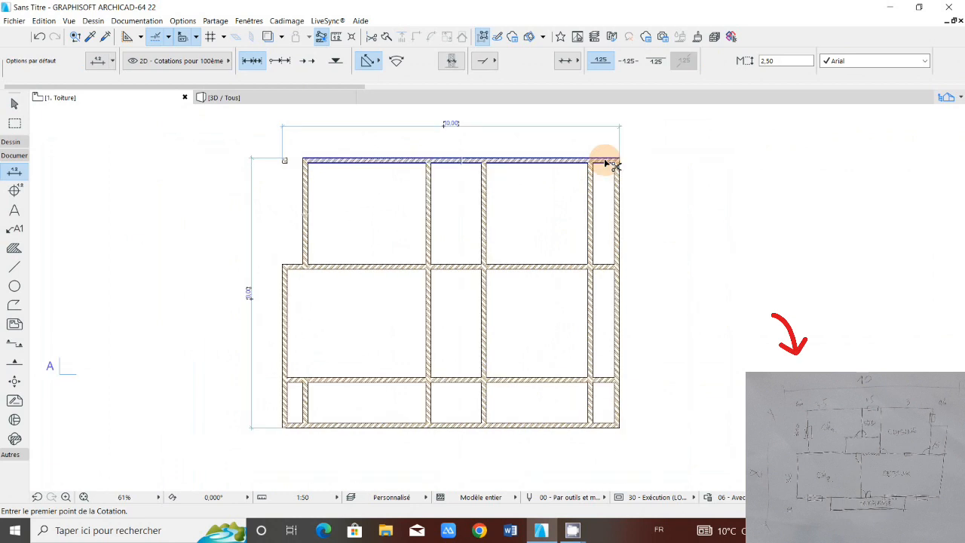
ctrl+click(608, 163)
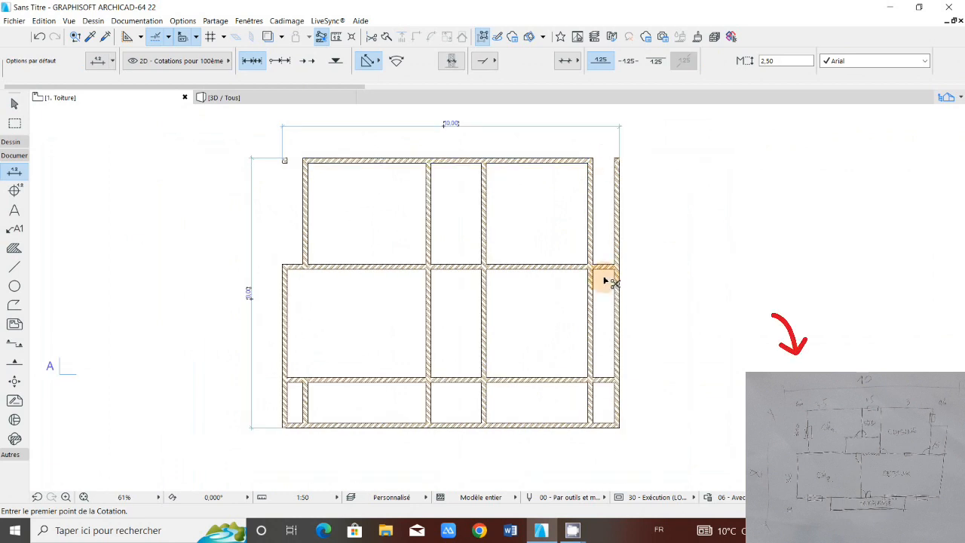
ctrl+click(593, 295)
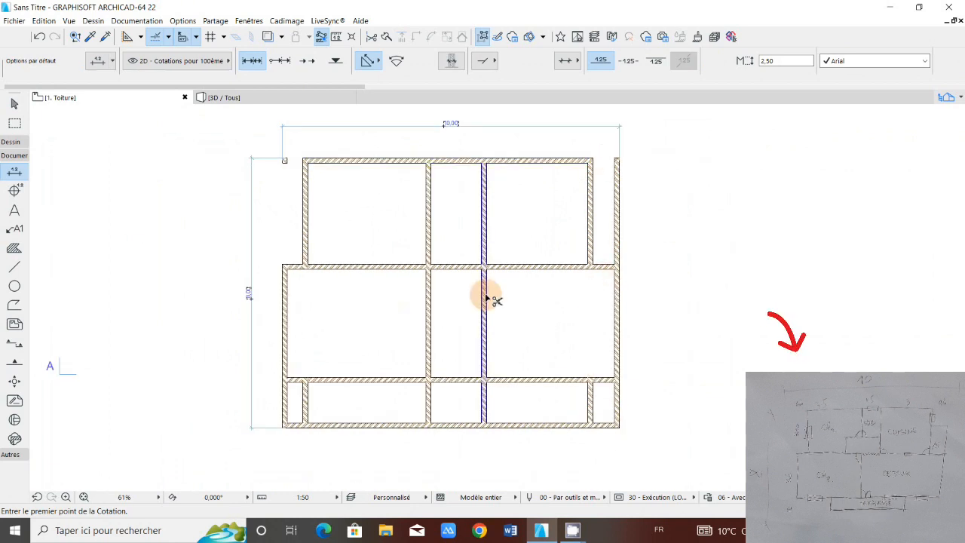
Step: Trim away the second central wall's middle segment and the lowest segments of the rightmost inner wall and first central wall
ctrl+click(486, 299)
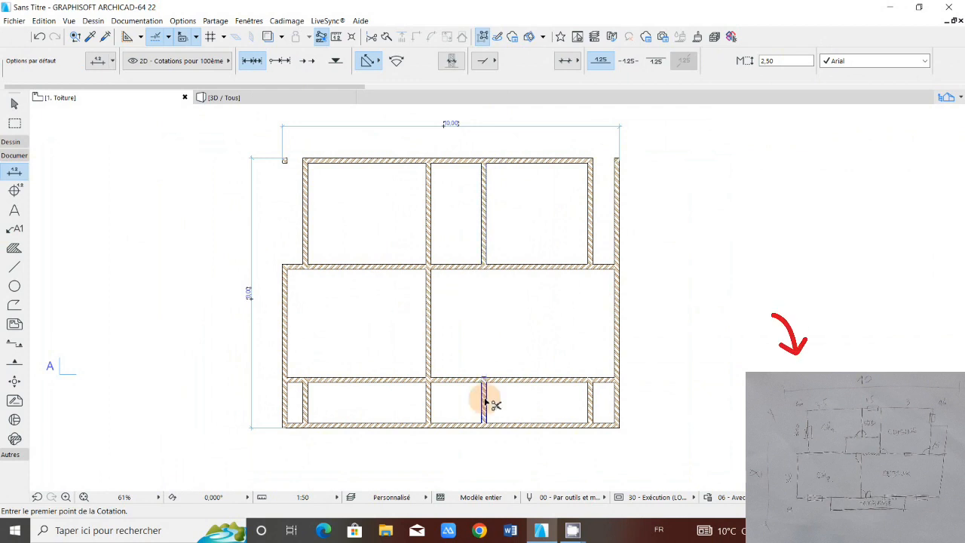
ctrl+click(484, 396)
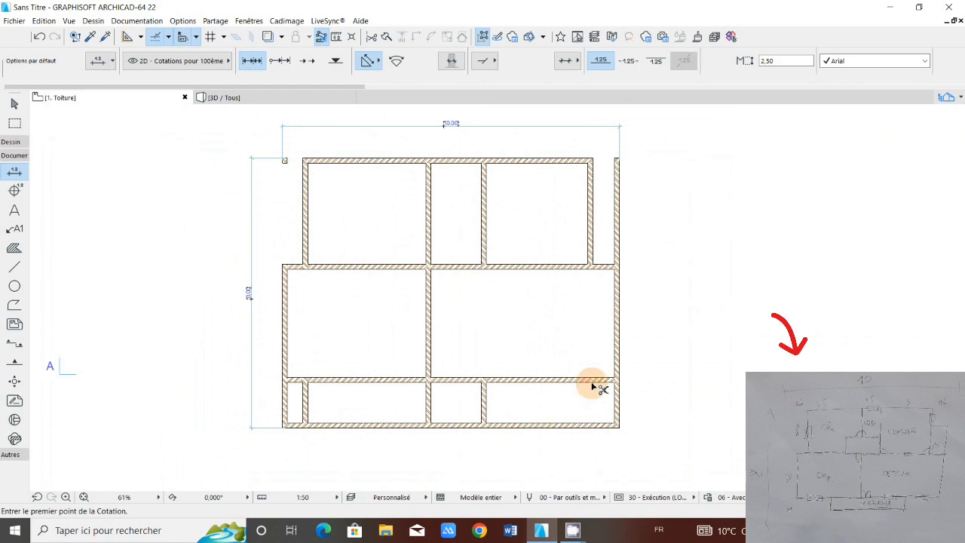
ctrl+click(590, 389)
ctrl+click(429, 386)
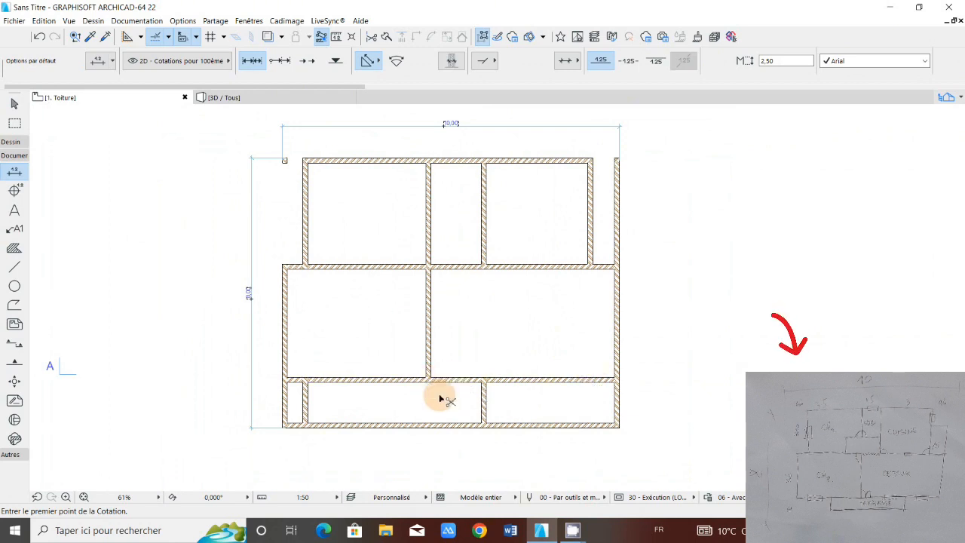
Step: Delete the leftover wall stubs at the building's upper-left corner
scroll(582, 384, up, 3)
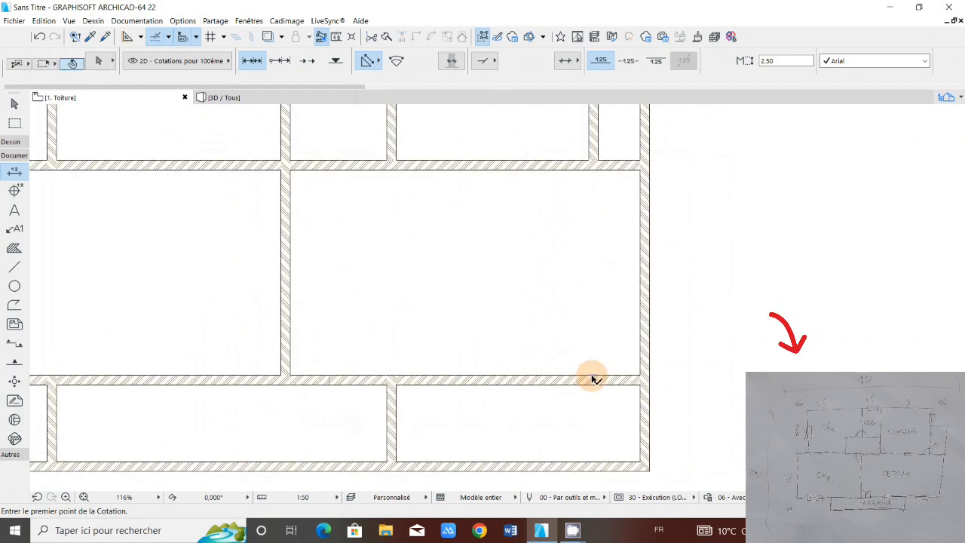
scroll(570, 357, down, 3)
middle_drag(340, 224, 316, 295)
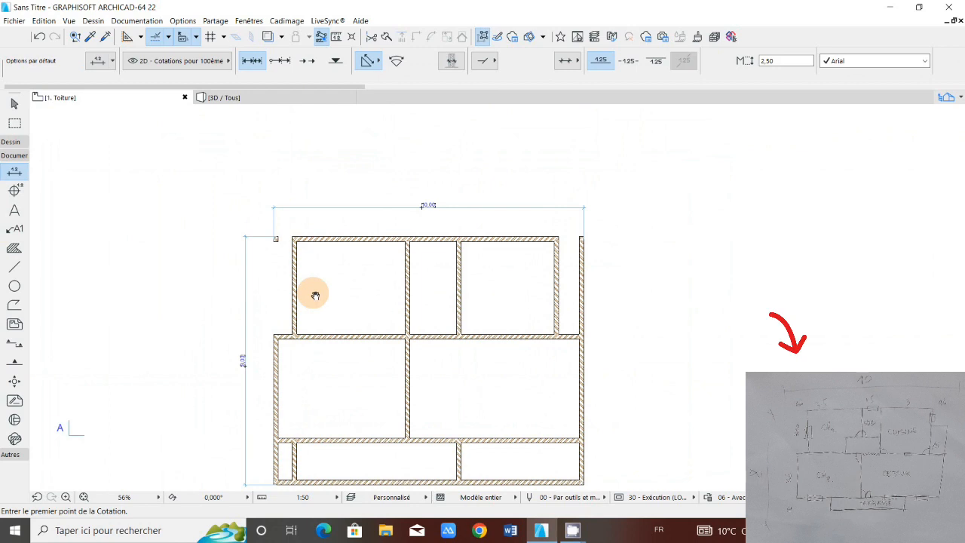
scroll(300, 258, up, 5)
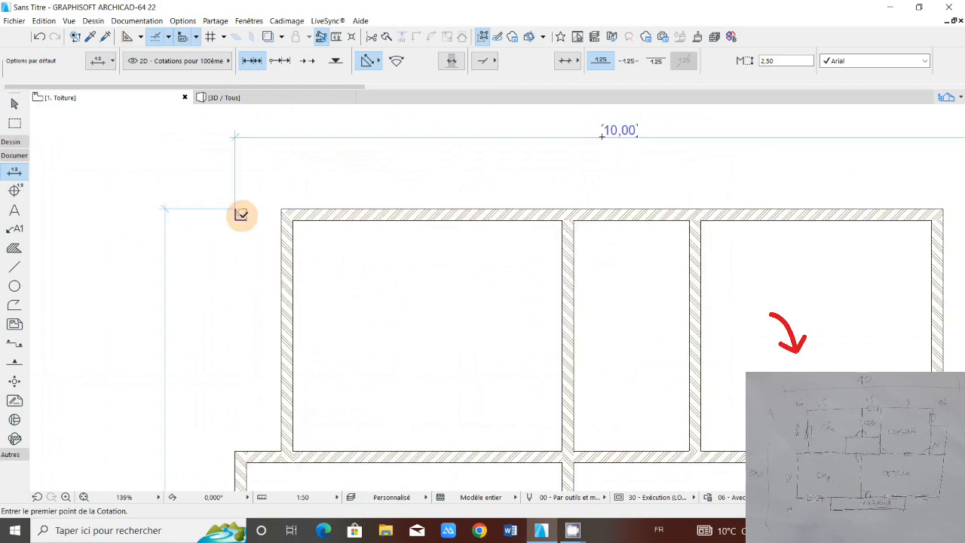
key(Delete)
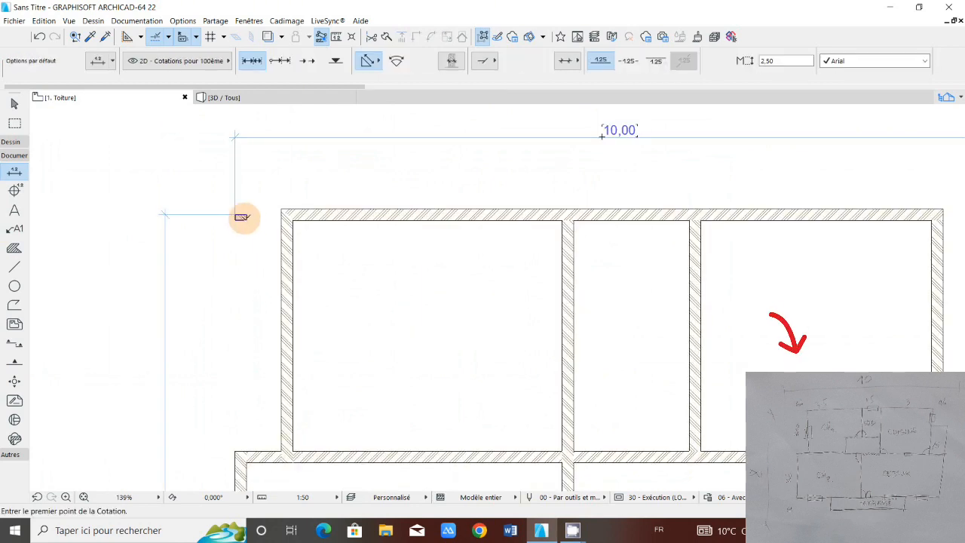
shift+click(241, 217)
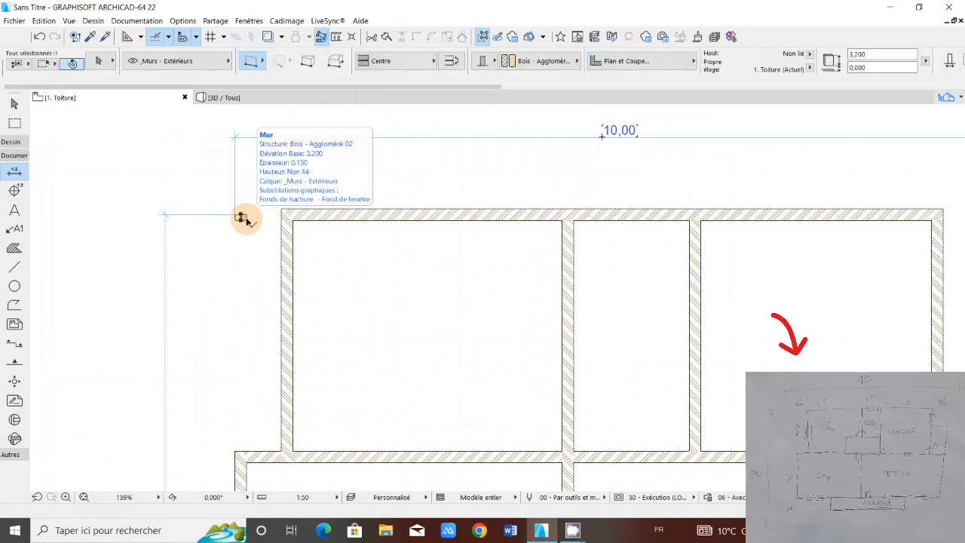
key(Delete)
Step: Trim away the left inner wall's lowest segment between the lower interior wall and the bottom wall
scroll(242, 218, down, 4)
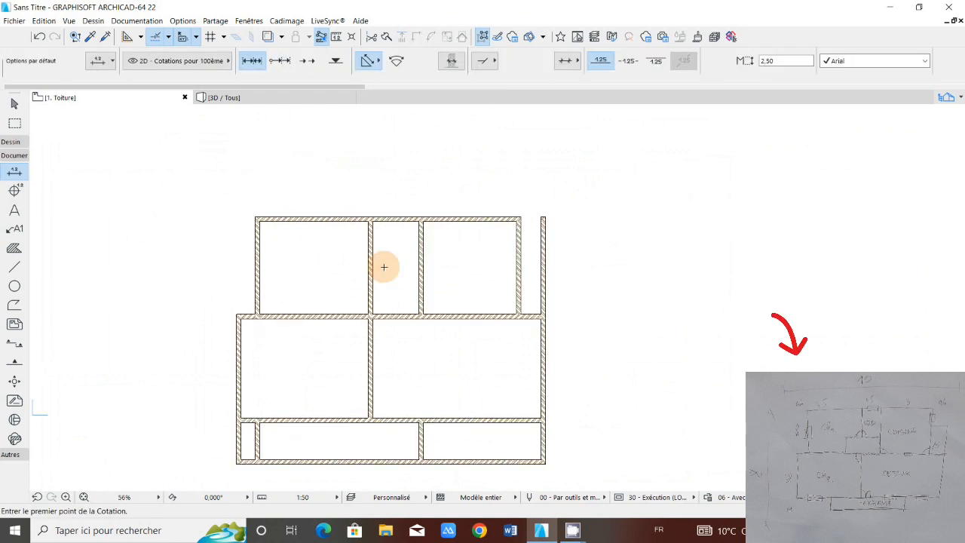
scroll(540, 248, up, 1)
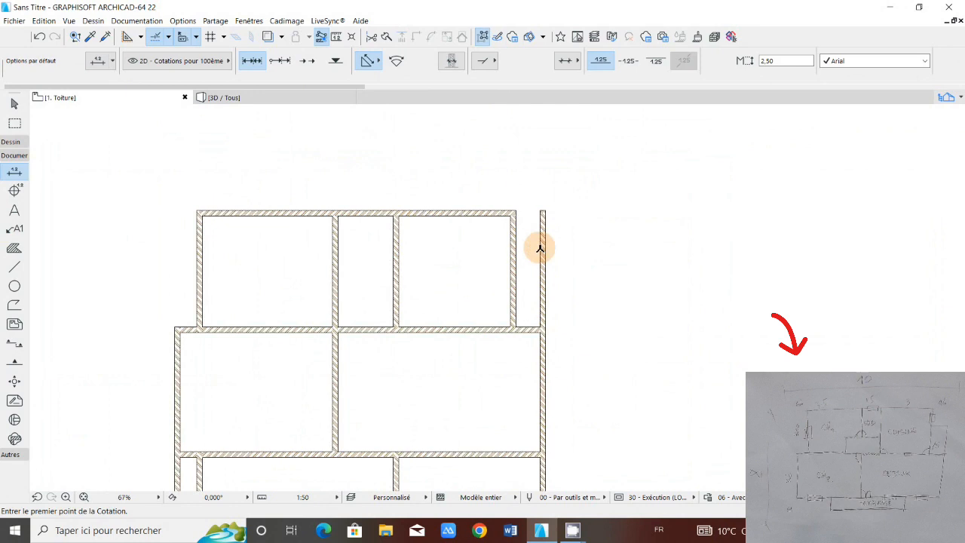
scroll(540, 248, down, 1)
middle_drag(429, 349, 428, 343)
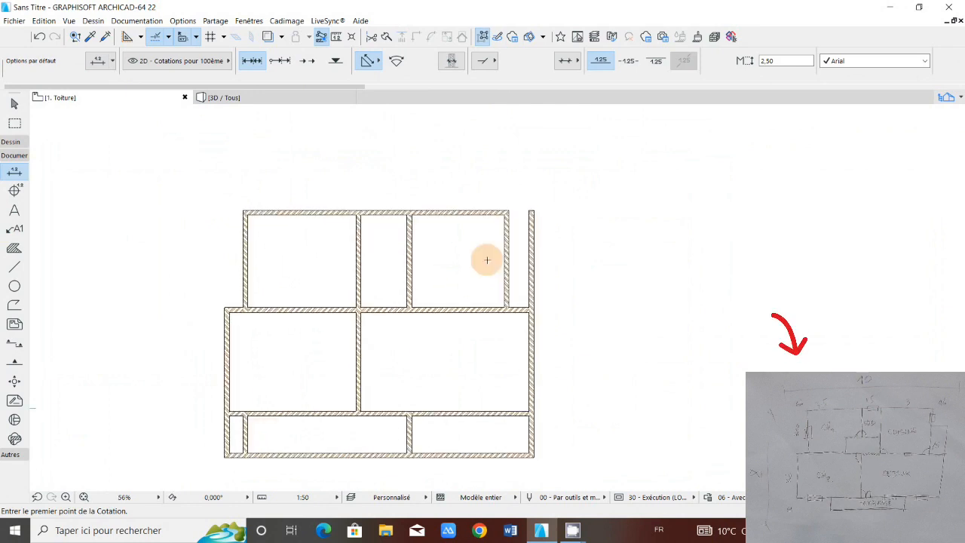
middle_drag(383, 278, 388, 267)
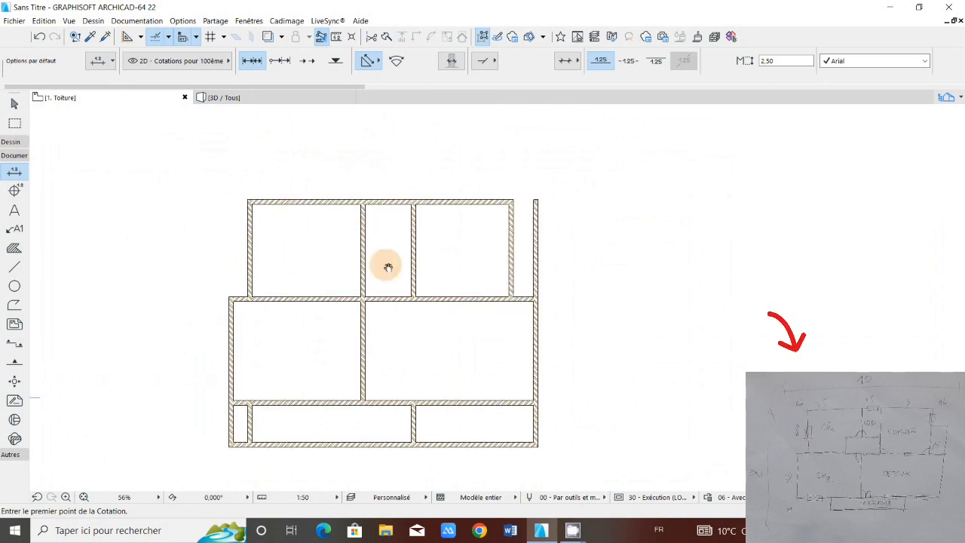
middle_drag(440, 380, 436, 356)
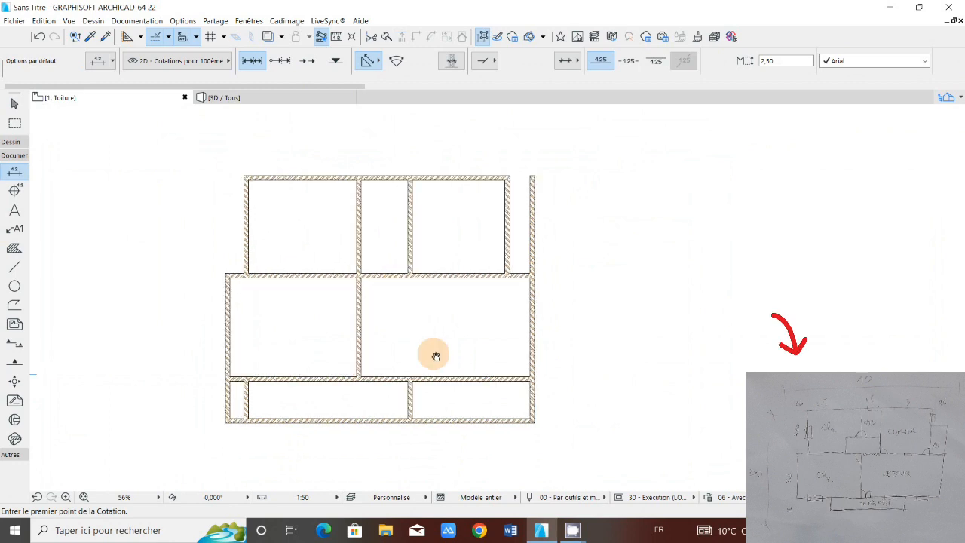
scroll(416, 392, up, 2)
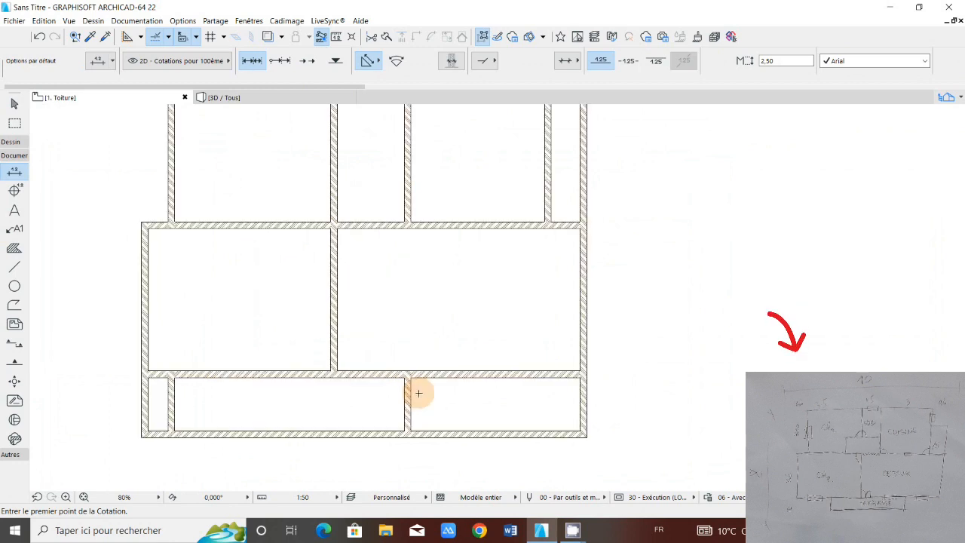
scroll(191, 393, down, 2)
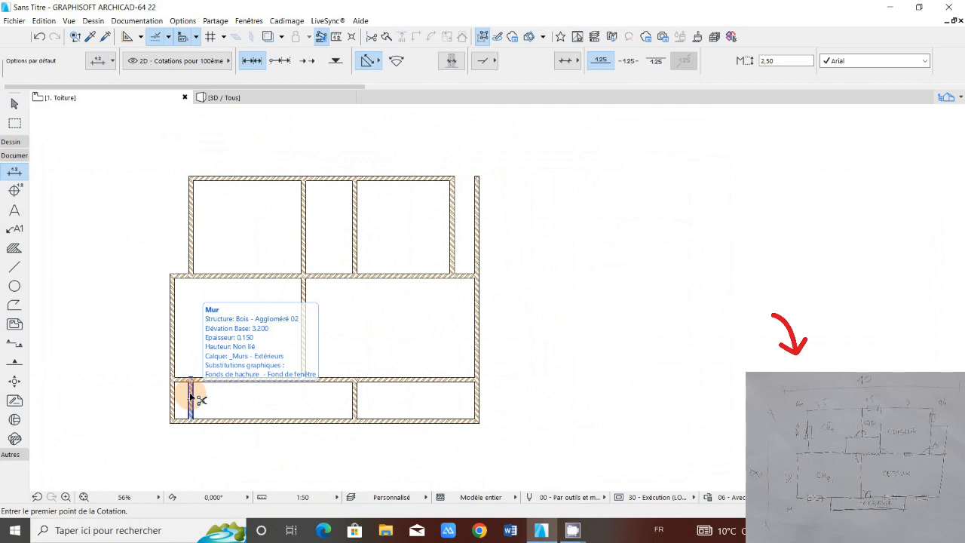
click(191, 396)
key(Escape)
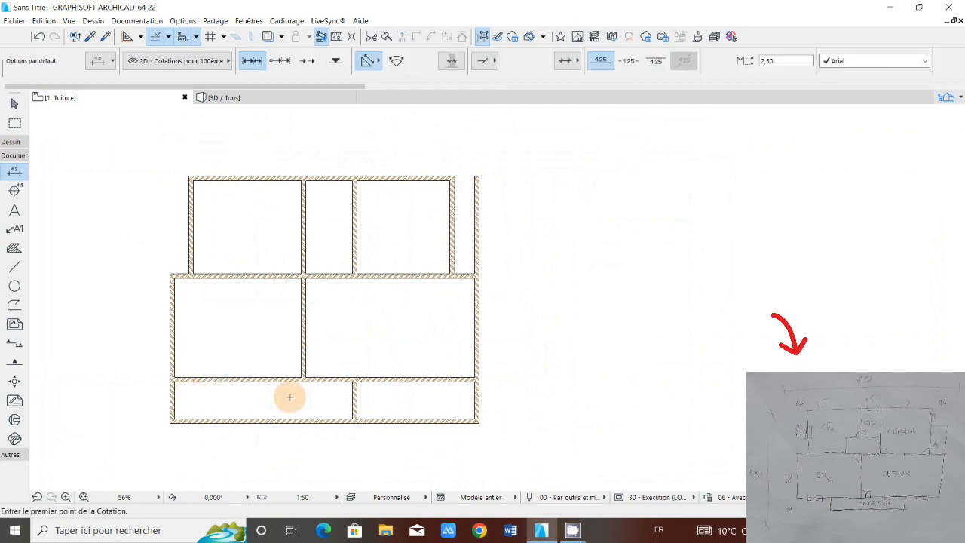
Step: Move the remaining short vertical wall in the bottom strip about 2.87 m horizontally towards the left exterior wall from its upper end point
scroll(321, 390, up, 1)
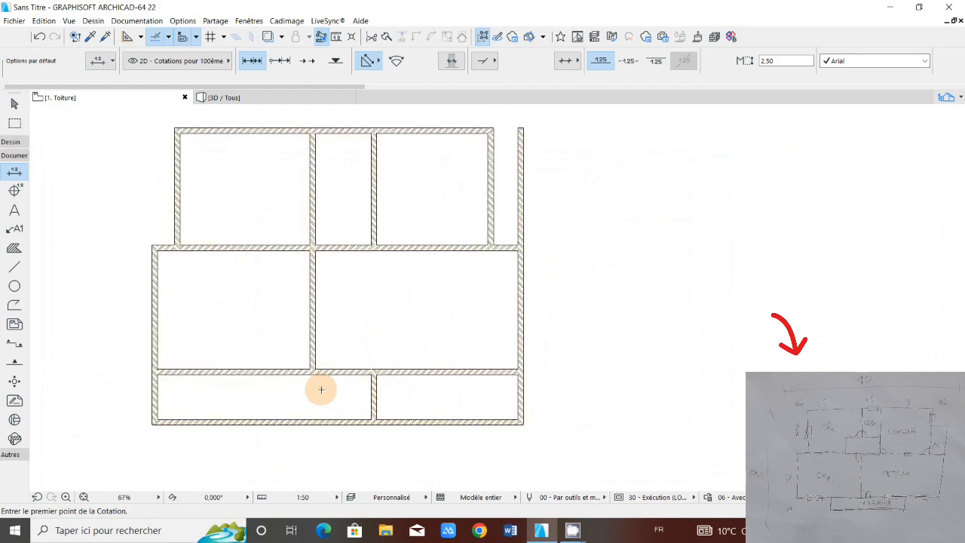
middle_drag(321, 390, 328, 374)
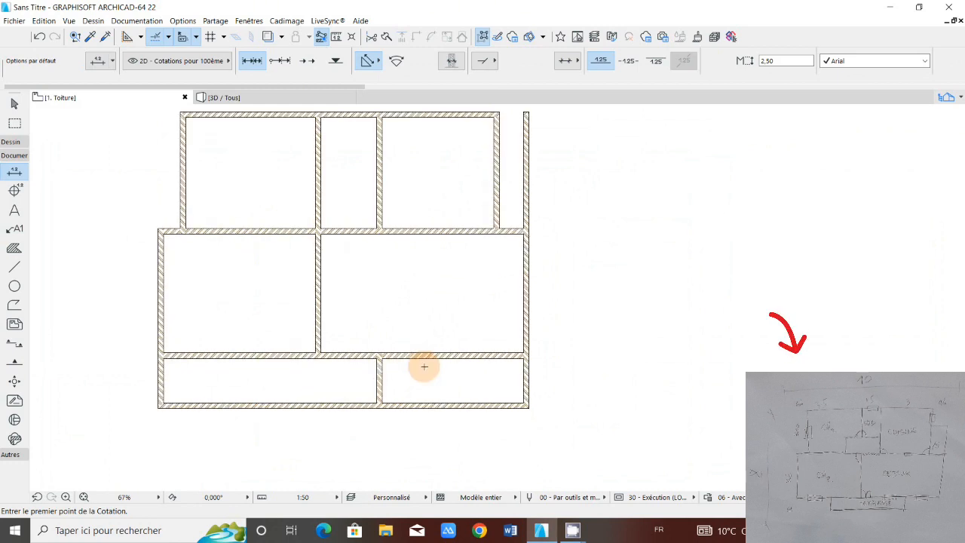
shift+click(382, 370)
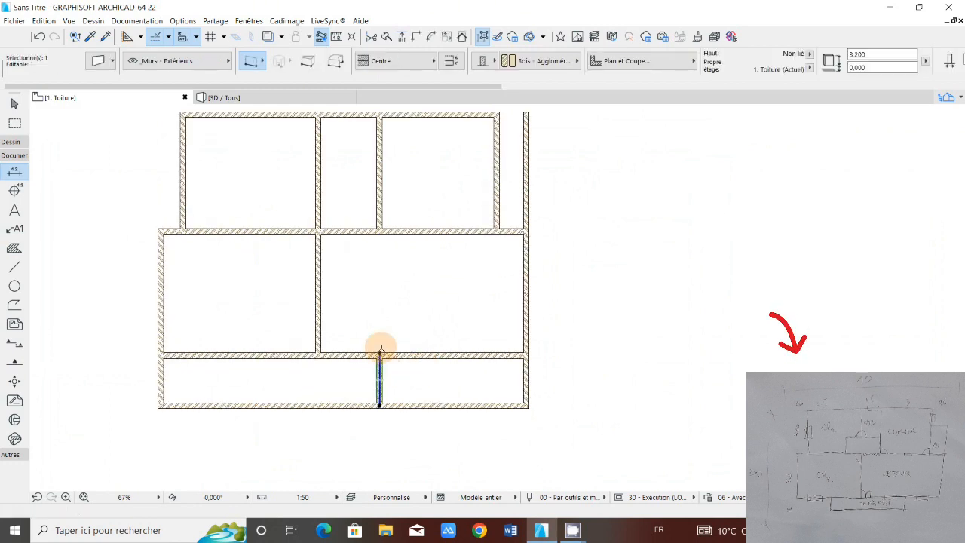
click(381, 351)
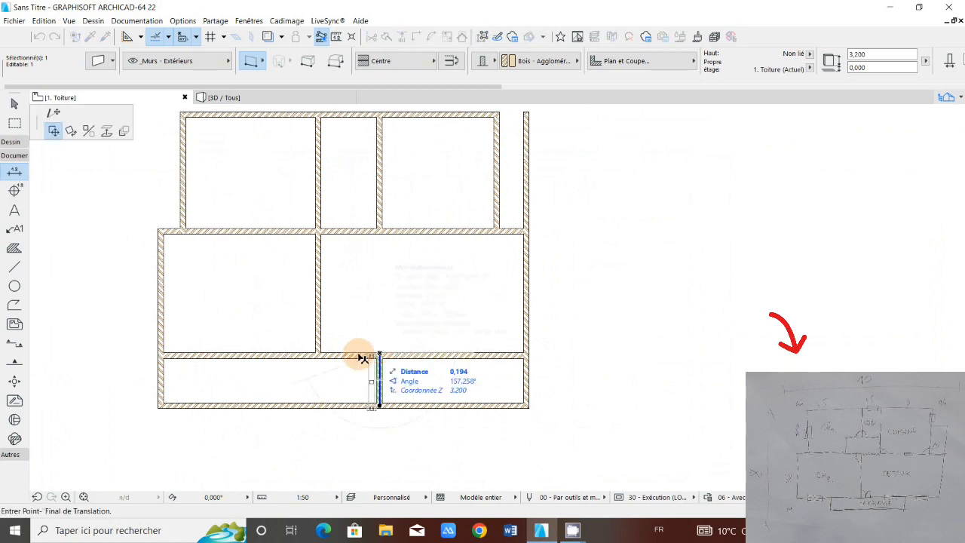
scroll(277, 352, up, 3)
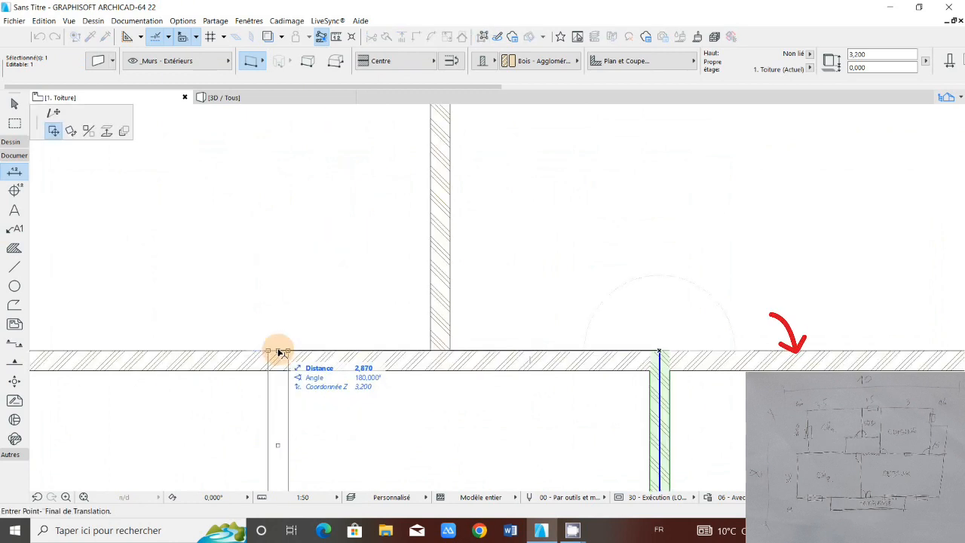
click(278, 352)
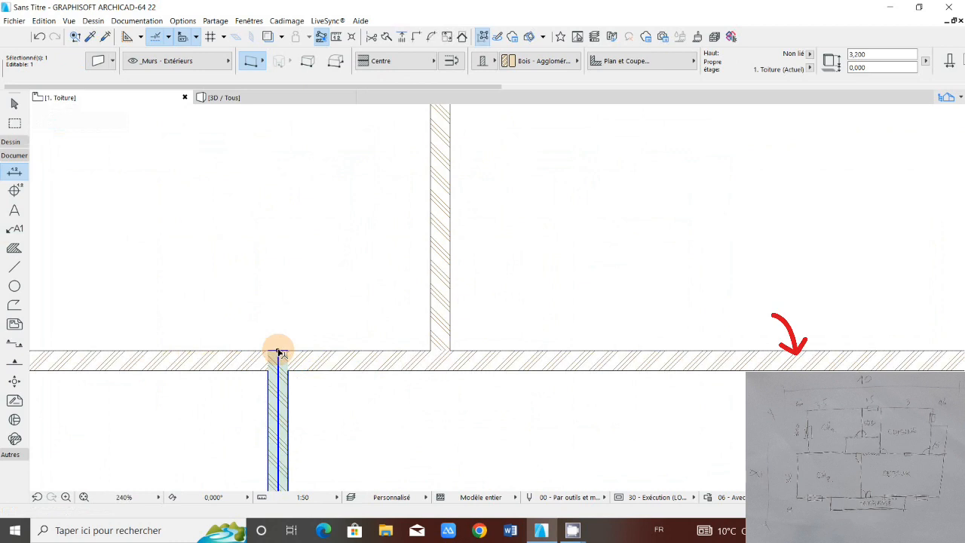
Step: Copy the short vertical wall horizontally to the other side of the central wall as the terrace's second side, and clear the selection
click(278, 352)
click(715, 352)
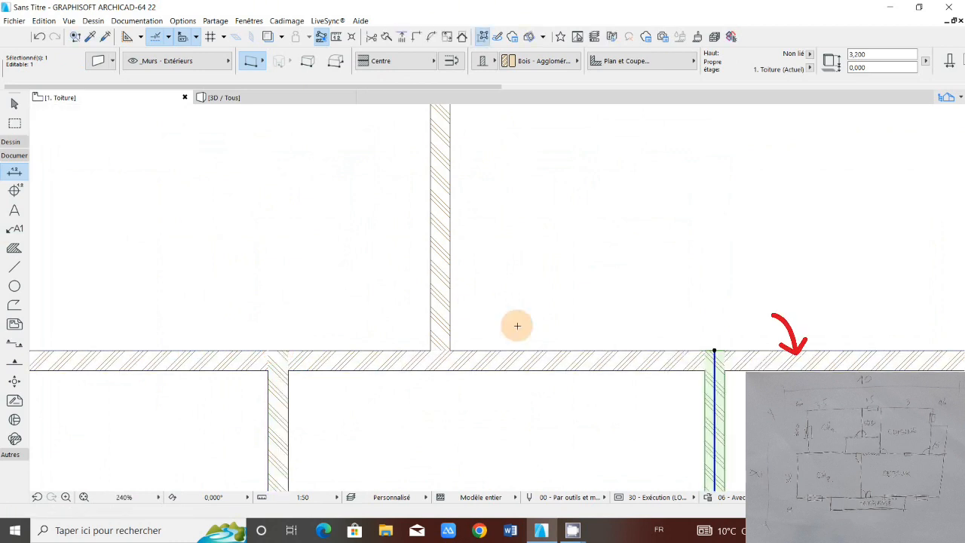
scroll(442, 350, down, 5)
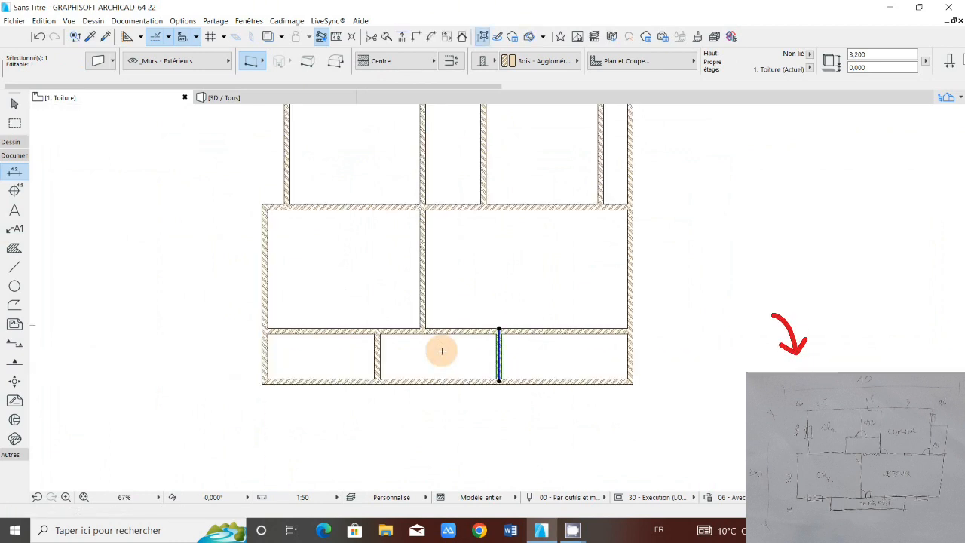
key(Escape)
Step: Trim away both exterior walls' lowest segments and the bottom wall's stretches on either side of the terrace
ctrl+click(268, 355)
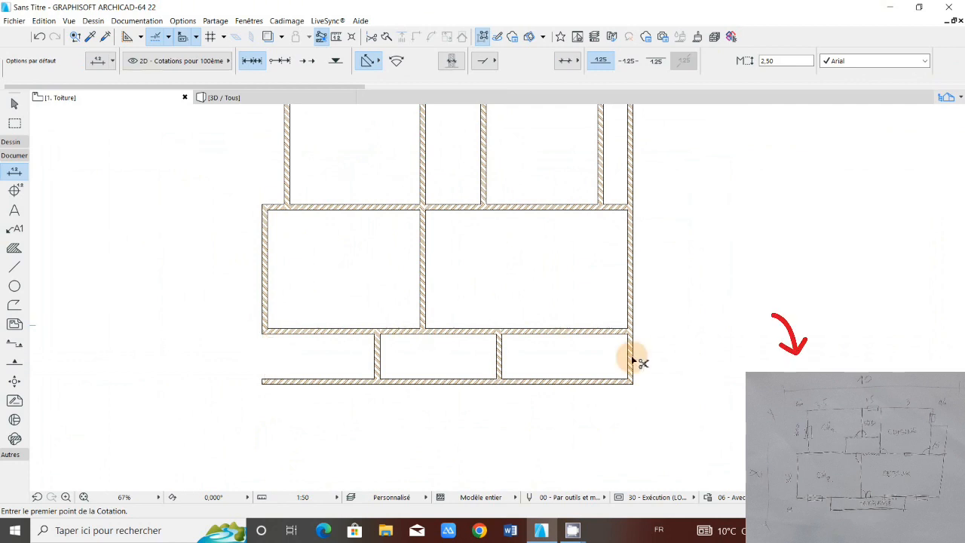
ctrl+click(632, 359)
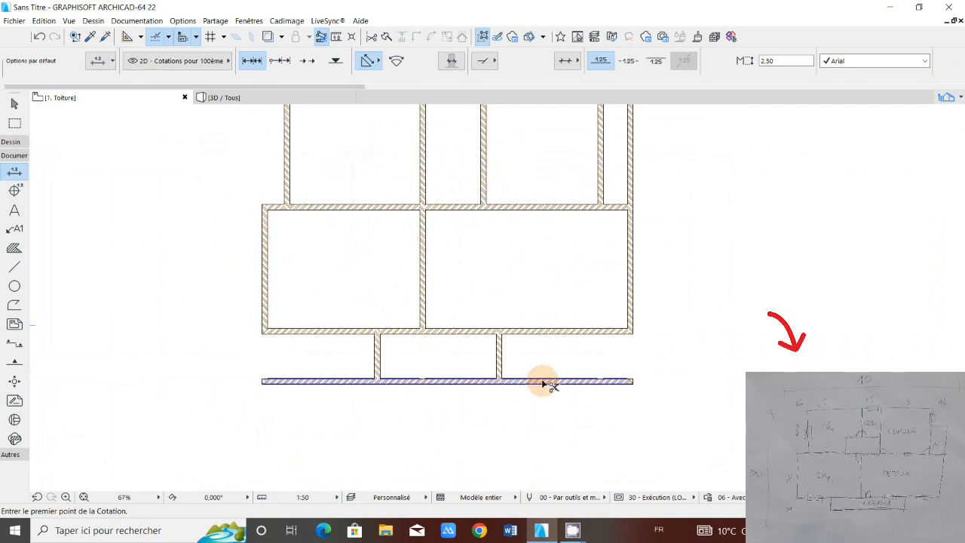
ctrl+click(545, 382)
ctrl+click(330, 381)
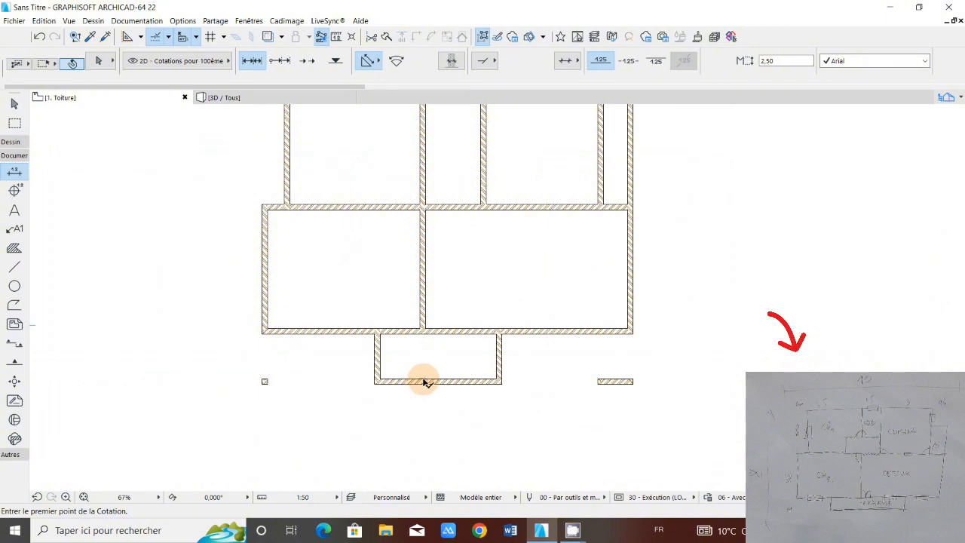
Step: Delete the leftover bottom wall fragments on both sides of the terrace and the stray piece within its front wall
shift+click(423, 383)
shift+click(618, 387)
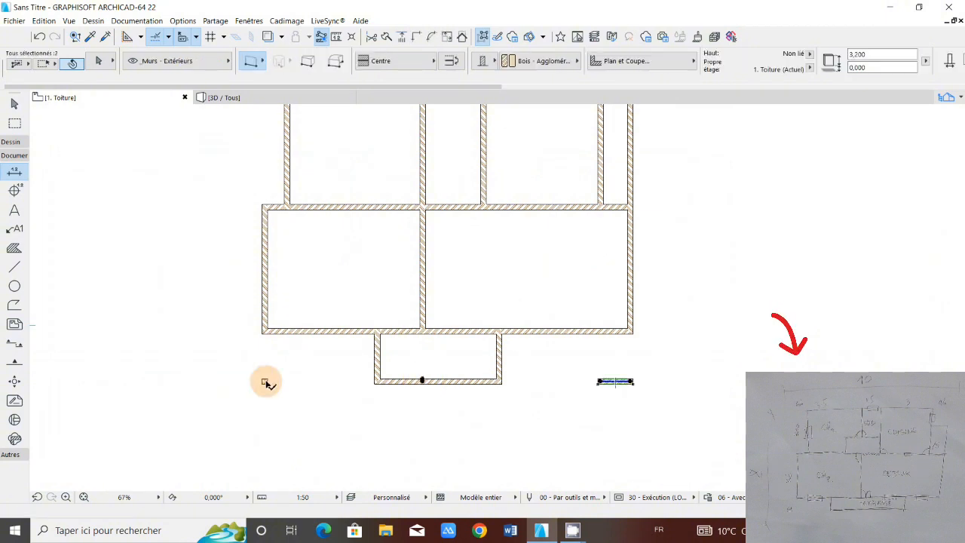
shift+click(266, 382)
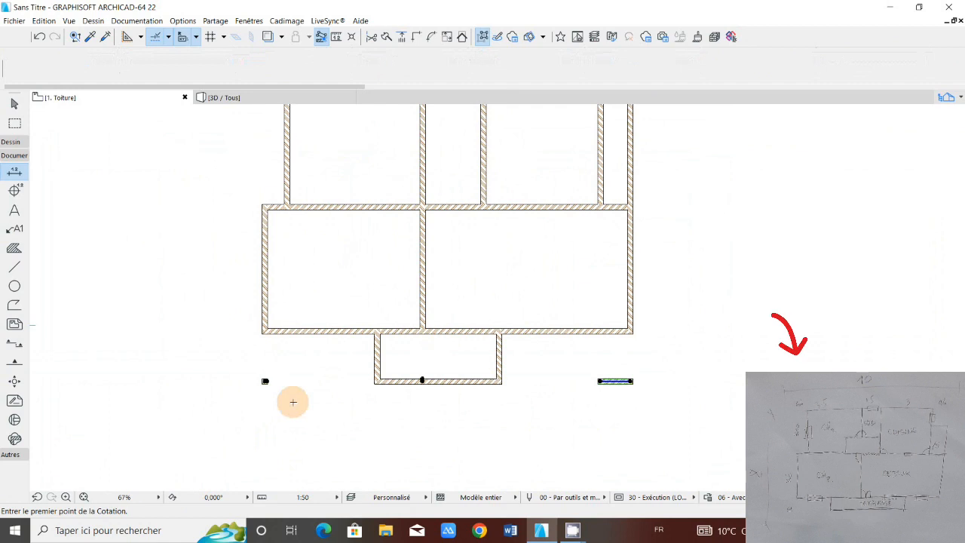
shift+click(264, 381)
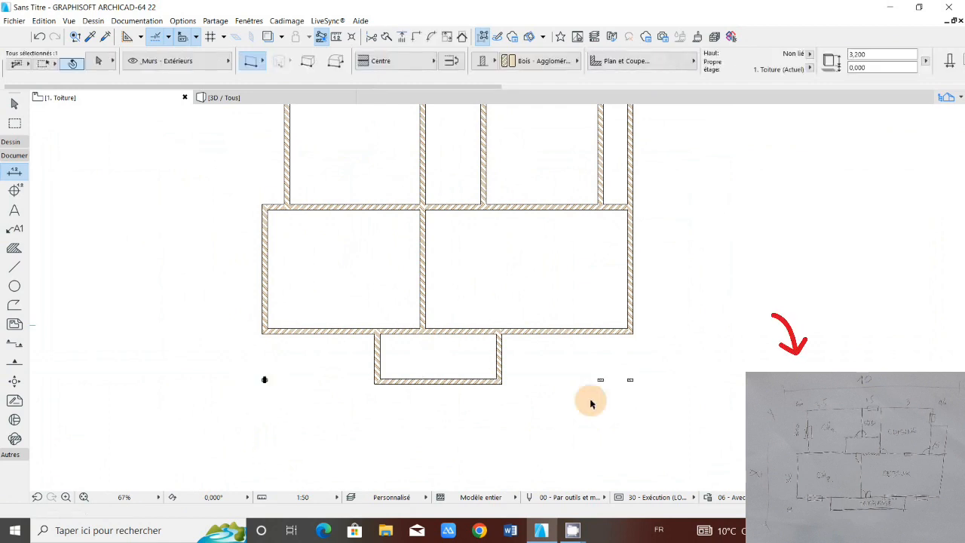
shift+click(630, 382)
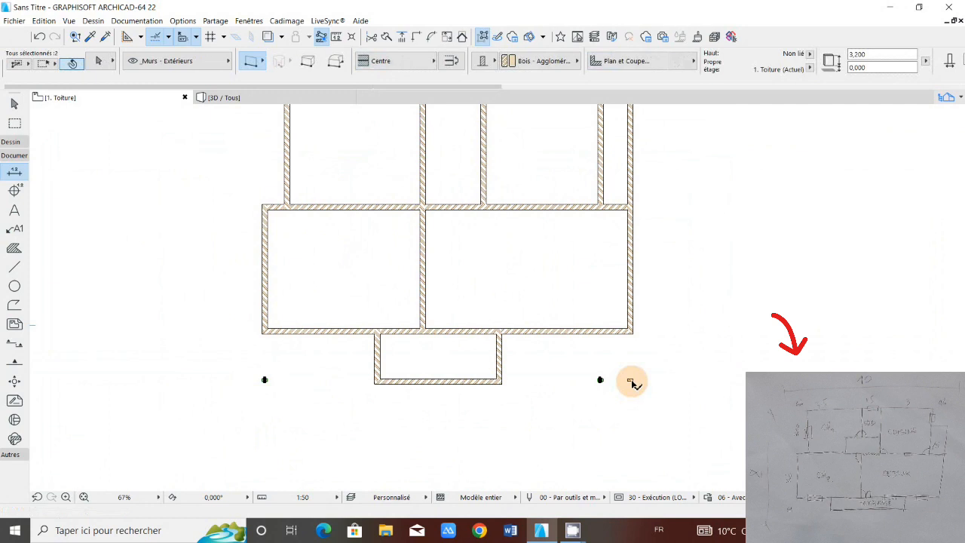
scroll(354, 354, up, 1)
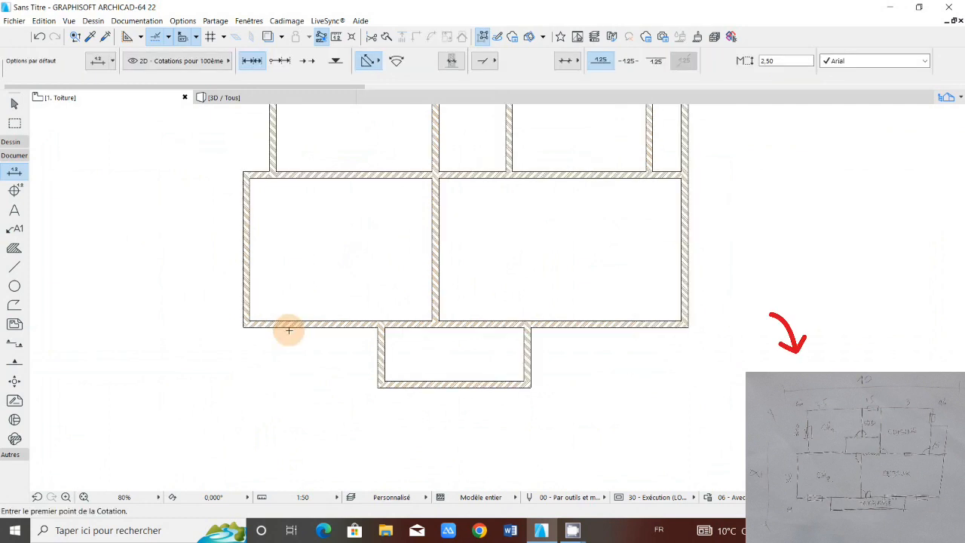
scroll(427, 370, down, 1)
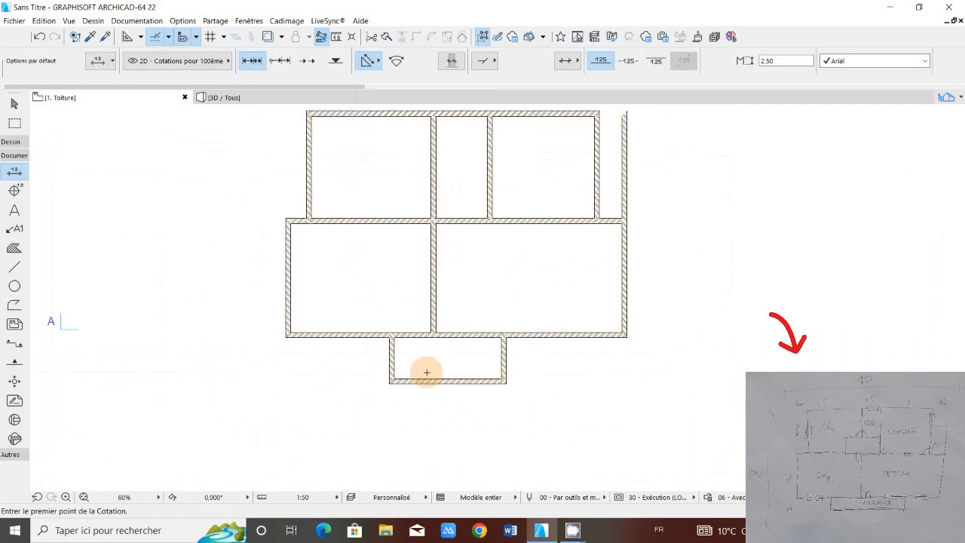
scroll(427, 372, down, 1)
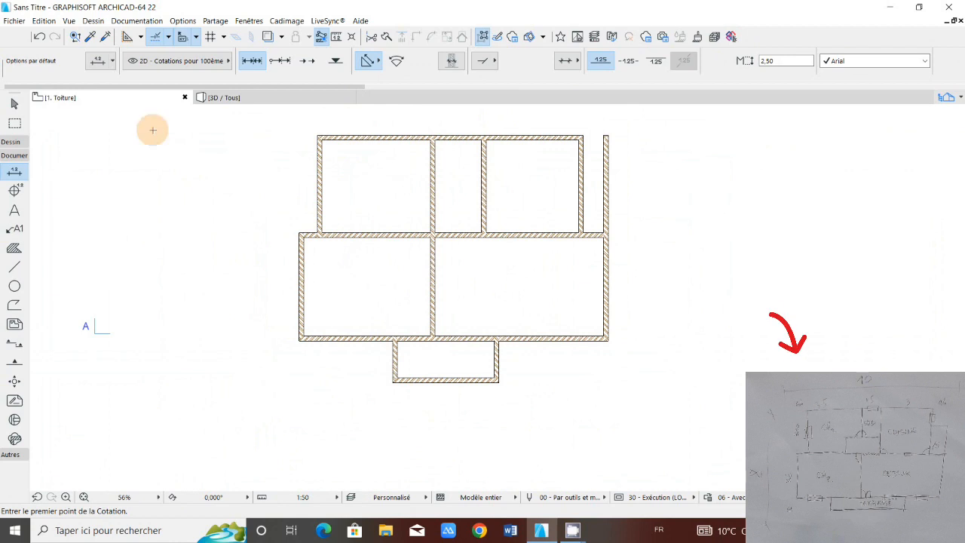
scroll(184, 272, up, 3)
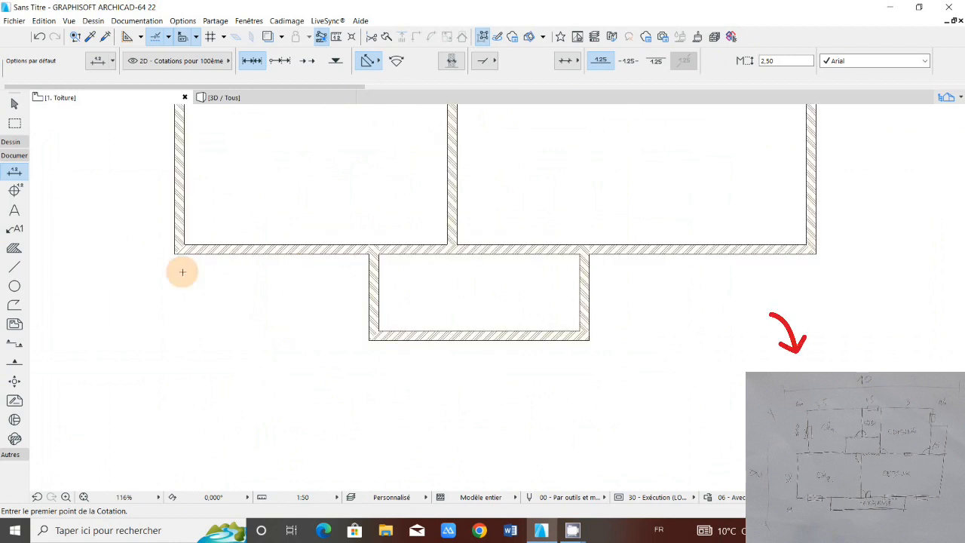
Step: Place a chain dimension below the terrace across the faces of both exterior walls and both terrace side walls
click(175, 209)
click(185, 209)
click(370, 285)
click(379, 285)
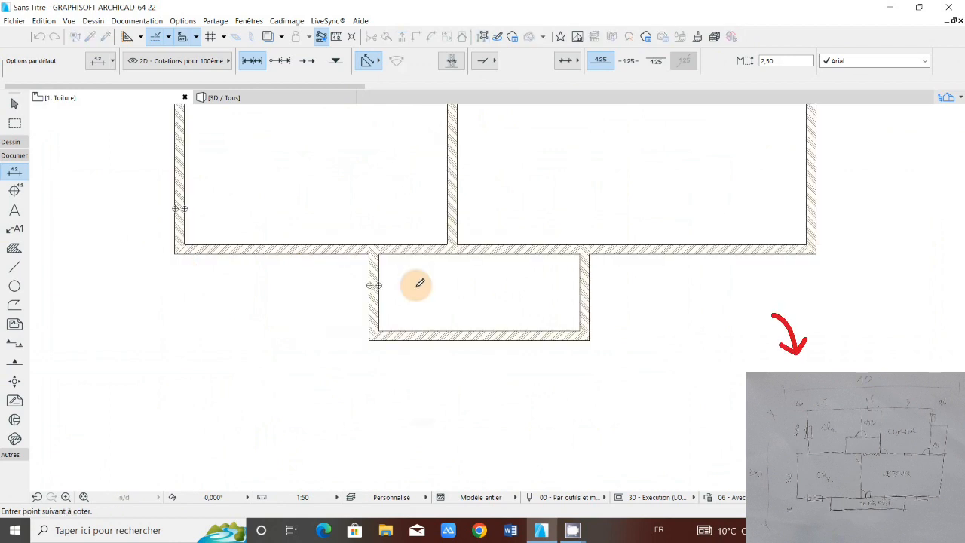
click(580, 293)
click(589, 294)
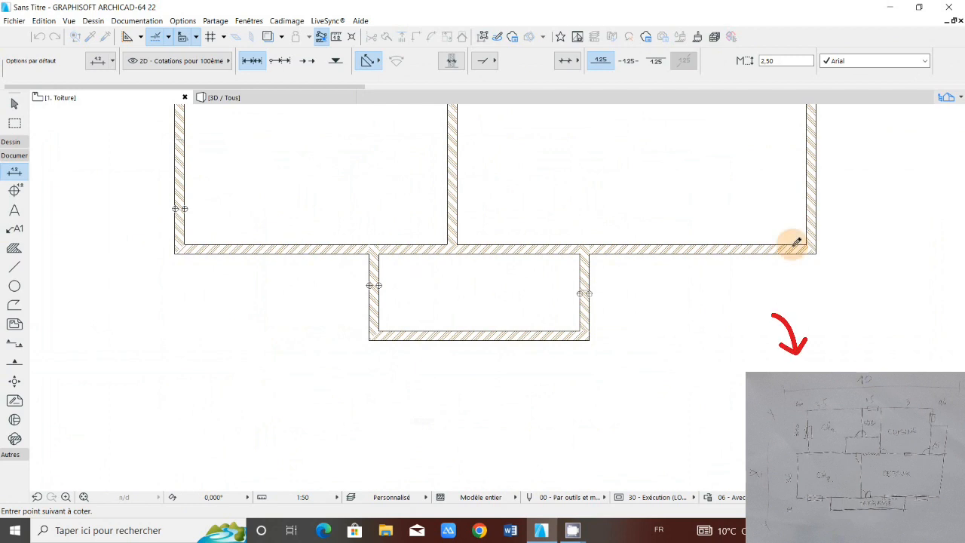
click(806, 218)
click(816, 219)
double_click(715, 262)
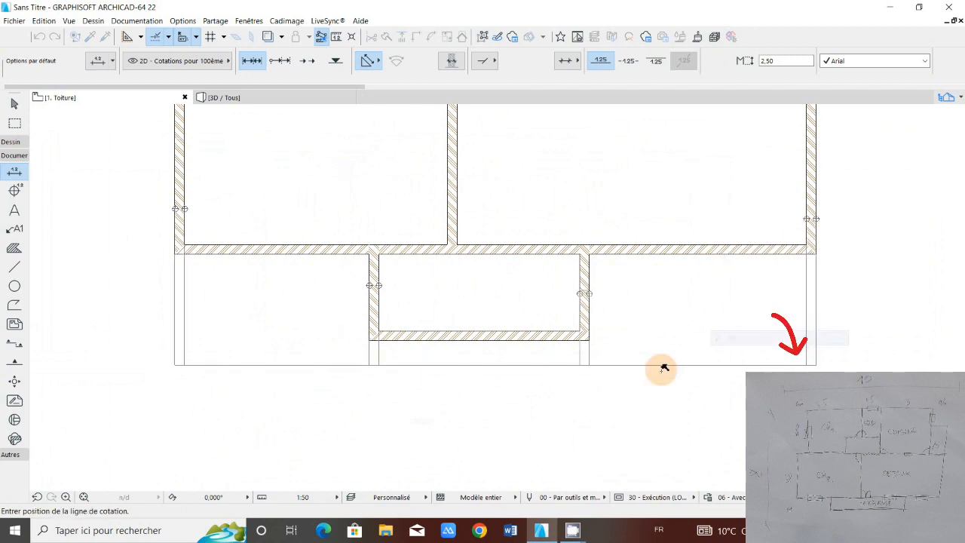
click(269, 383)
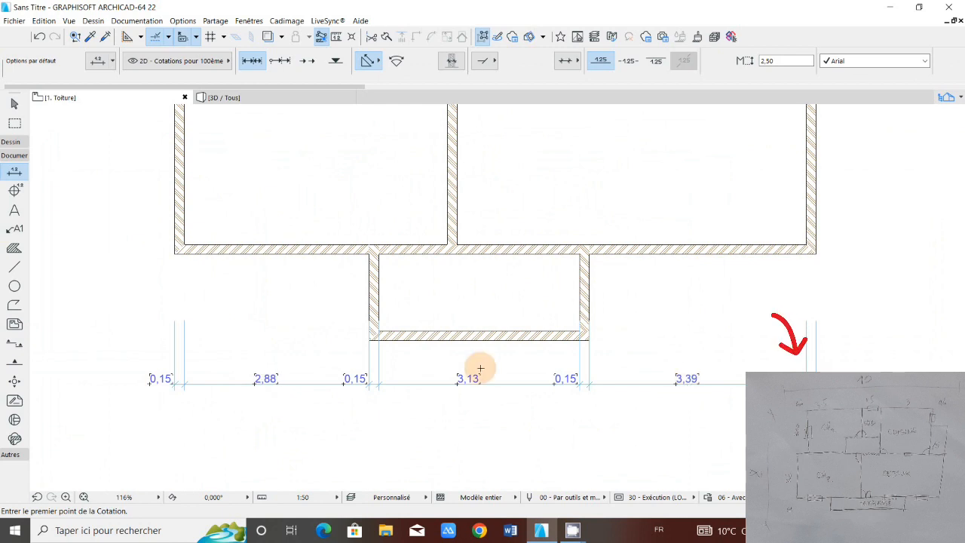
Step: Move the terrace's right side wall 0.87 m outward horizontally and extend the front wall to meet it
click(586, 260)
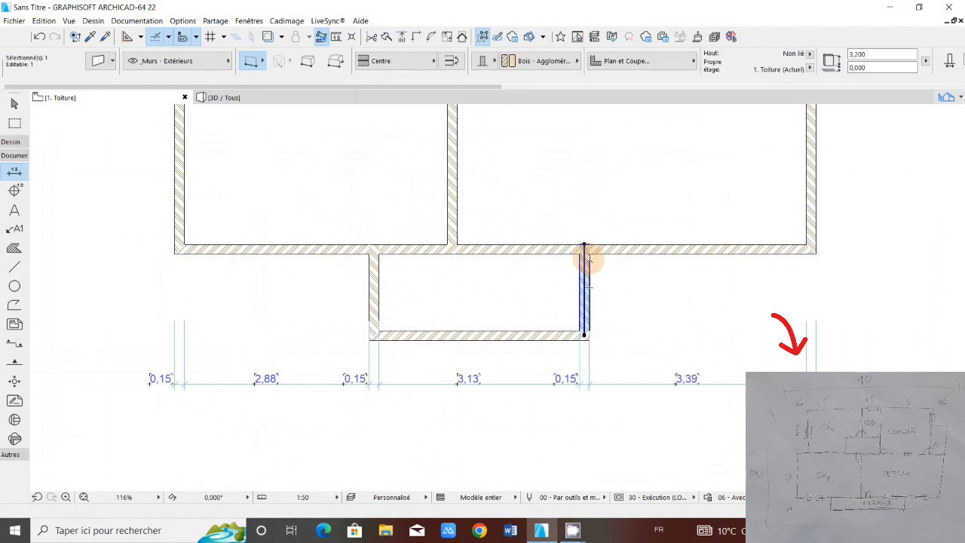
click(585, 247)
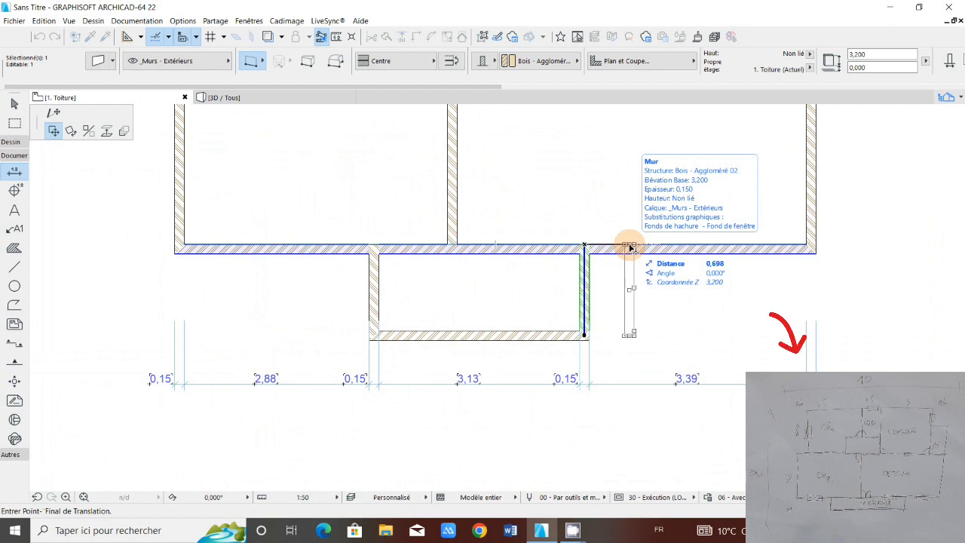
key(Tab)
text(0,)
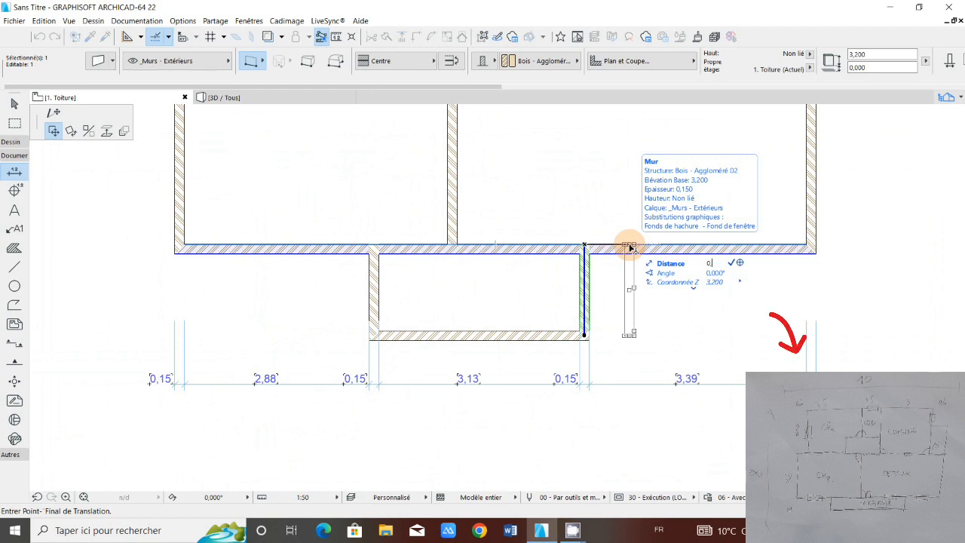
text(87)
key(Return)
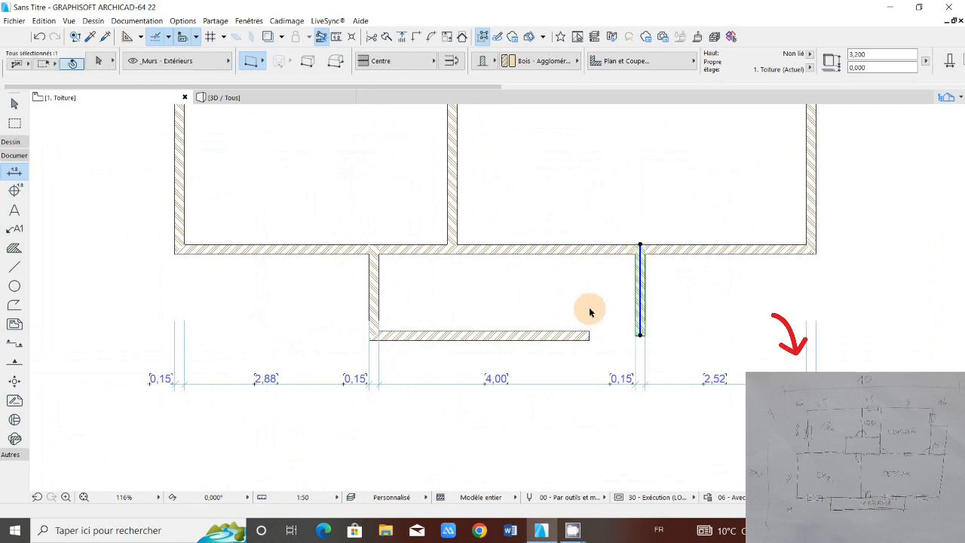
shift+click(587, 335)
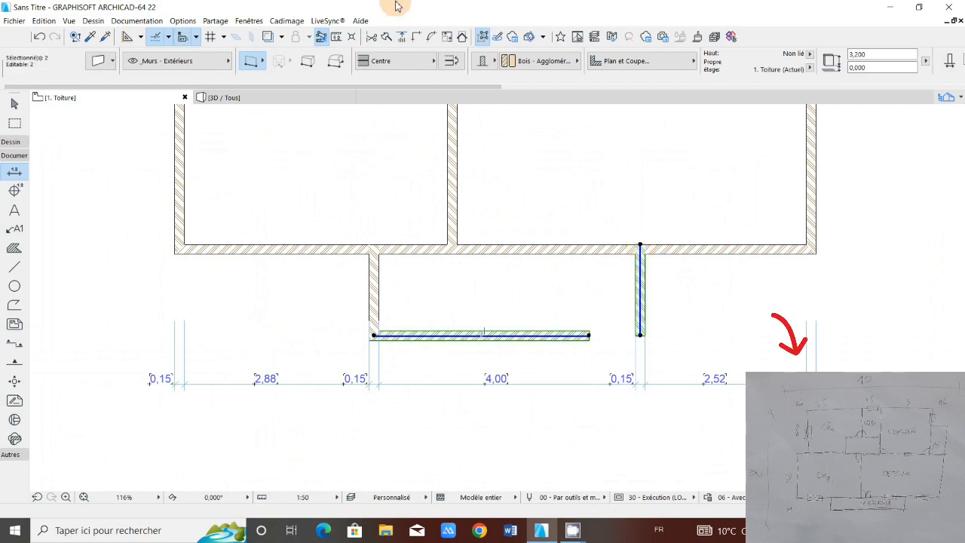
click(420, 38)
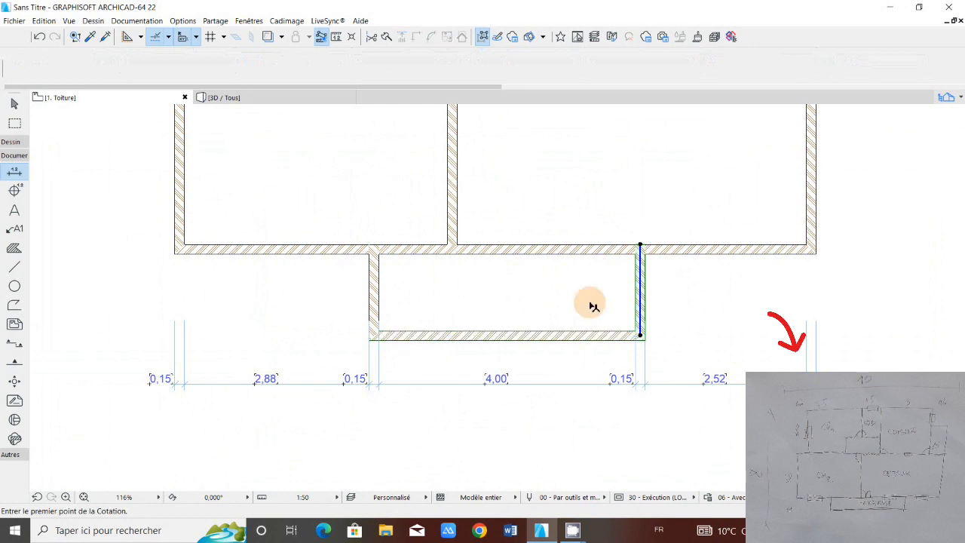
Step: Add the left side wall to the selection and move all three terrace walls 0.08 m horizontally to the left
shift+click(373, 289)
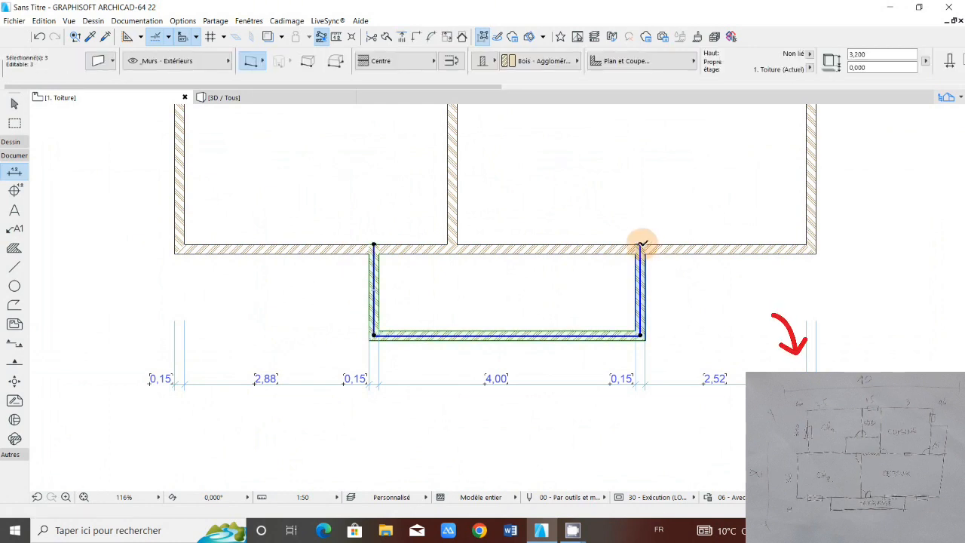
click(641, 244)
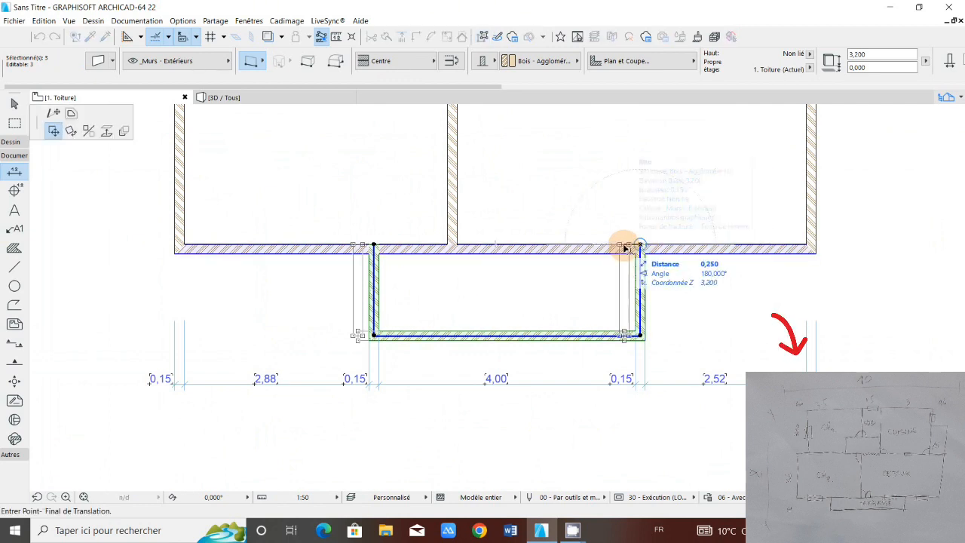
text(0,08)
key(Return)
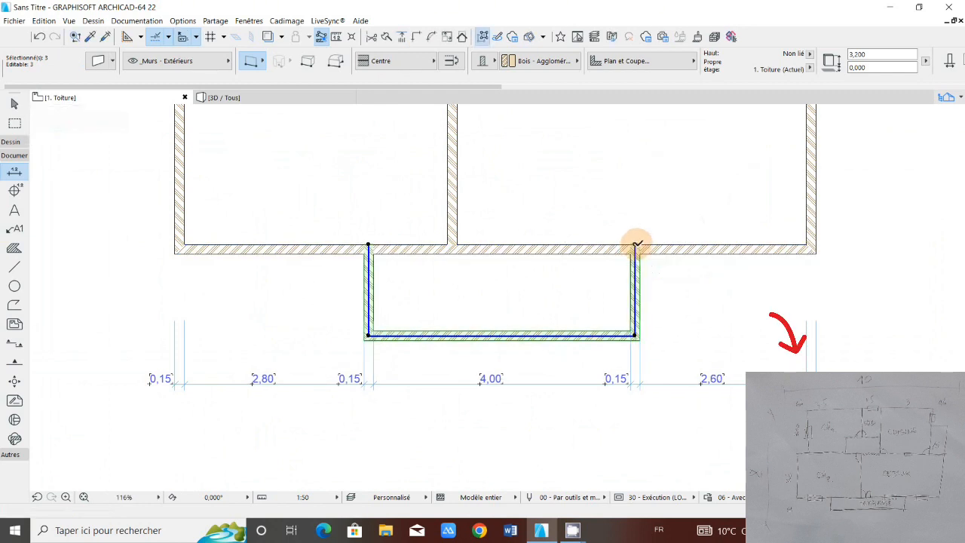
click(637, 245)
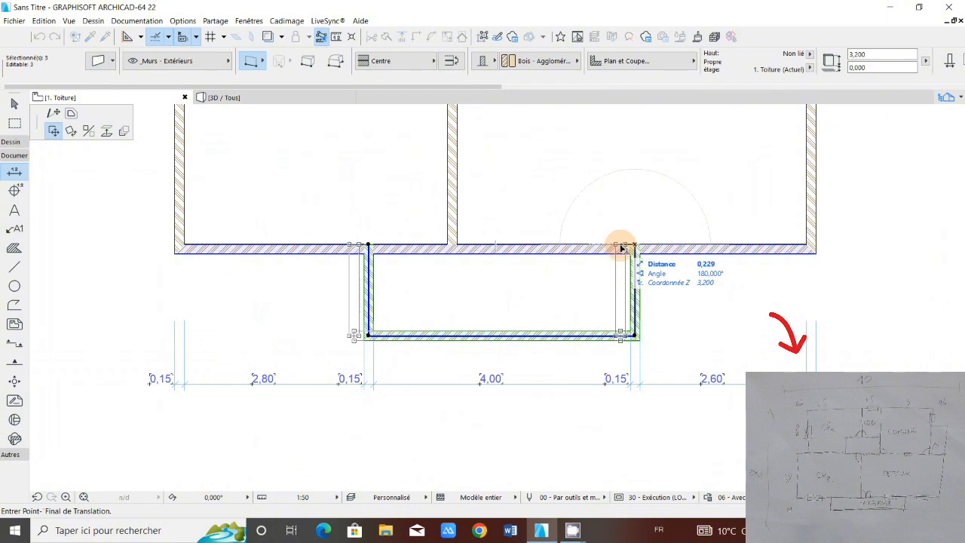
click(635, 247)
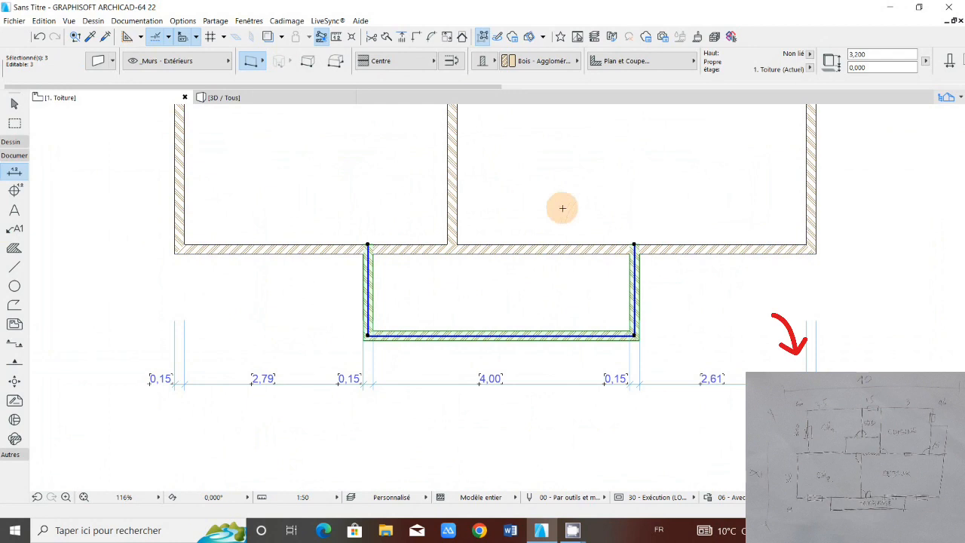
key(ctrl+z)
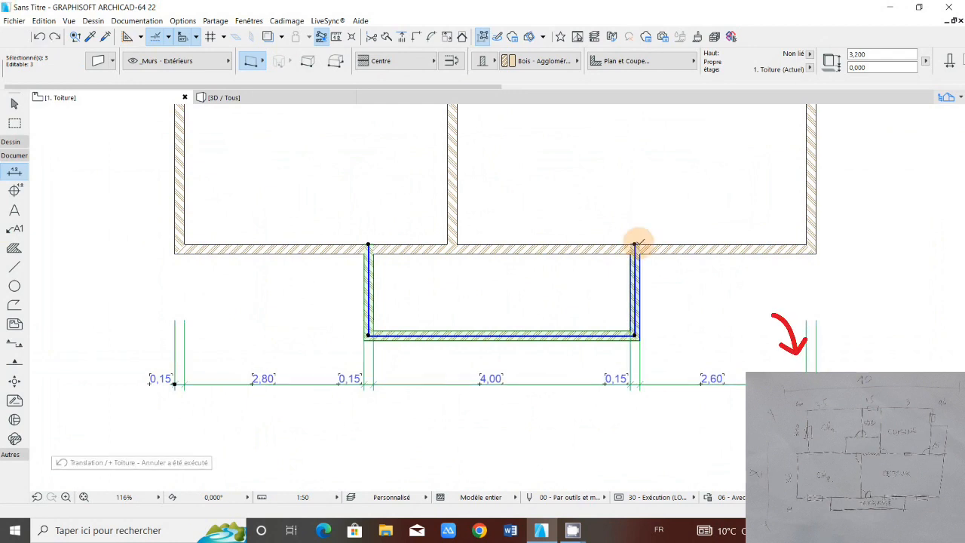
Step: Move the three terrace walls another 0.1 m horizontally to the left and clear the selection
click(635, 244)
text(0)
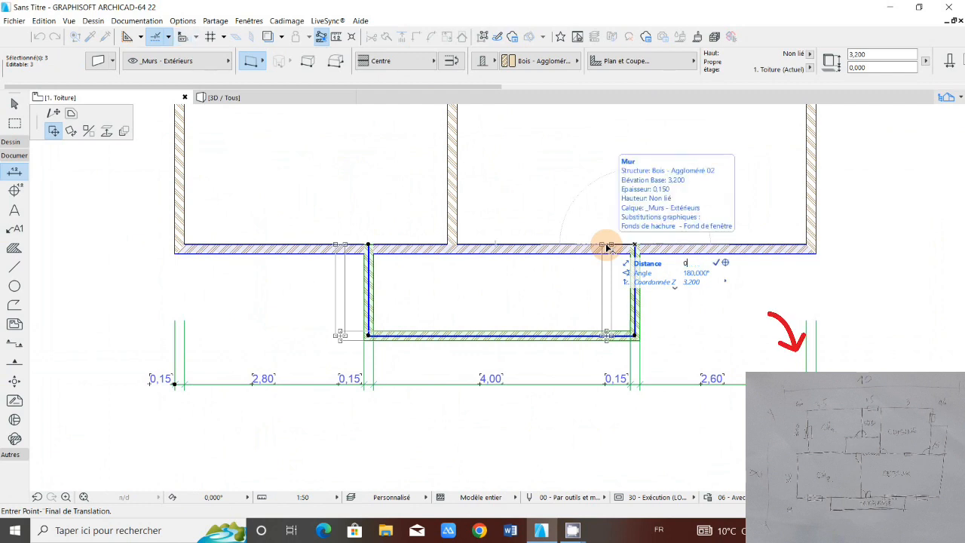
text(,1)
key(Return)
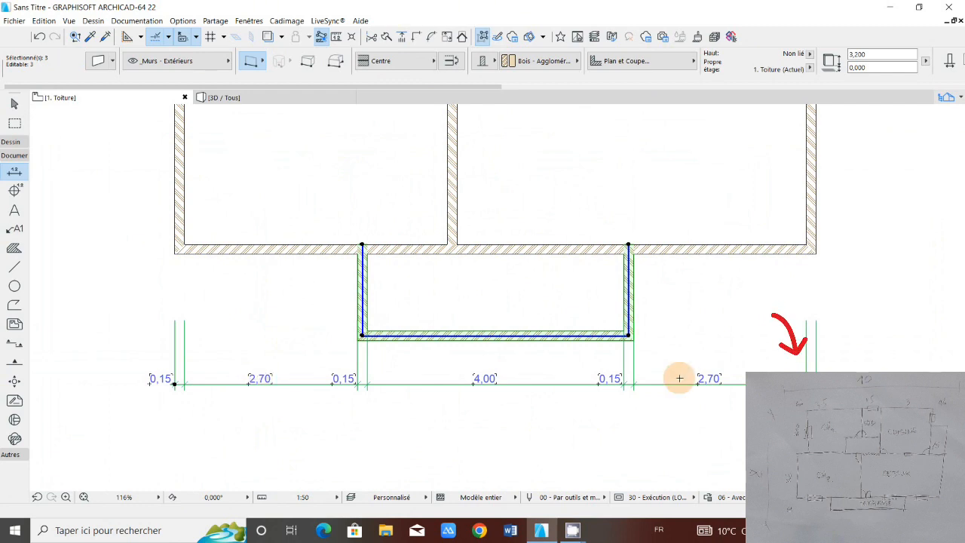
scroll(489, 368, down, 4)
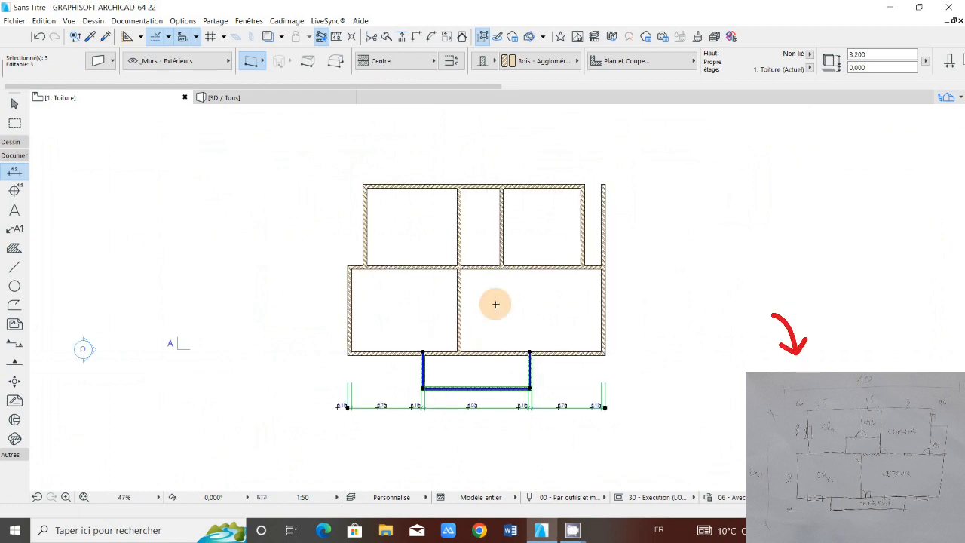
key(Escape)
Step: Copy the terrace's front wall about 6.15 m straight up so it crosses the two interior walls of the upper rooms, then deselect it
scroll(489, 390, up, 1)
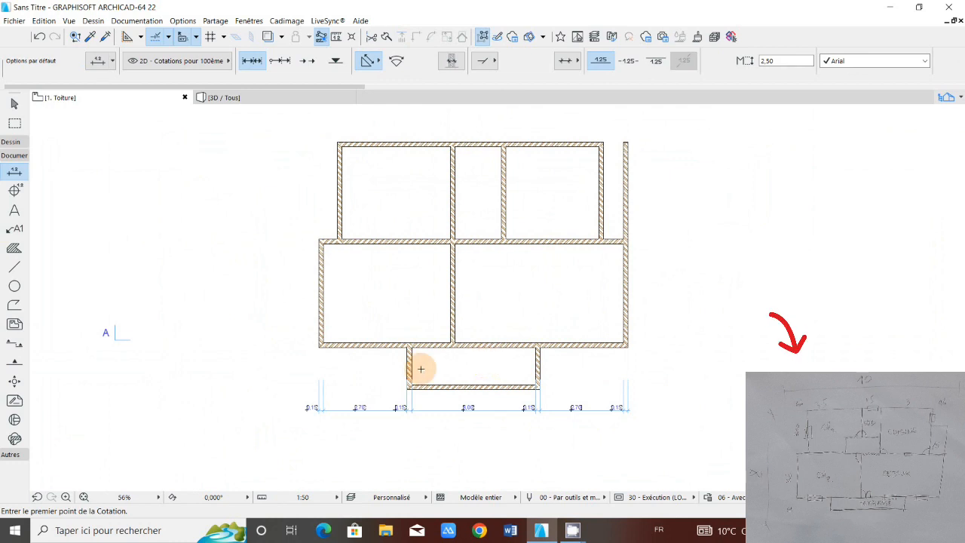
shift+click(406, 387)
click(407, 387)
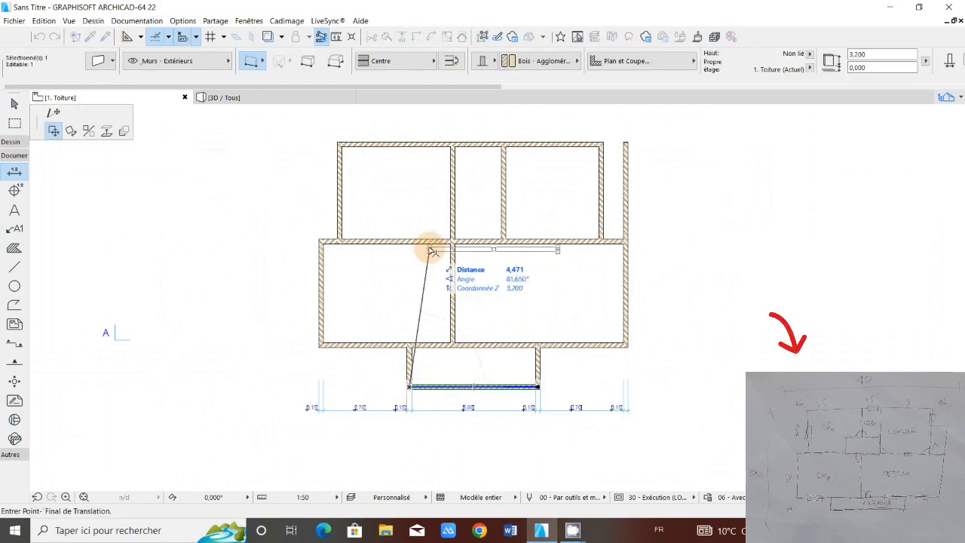
middle_drag(413, 207, 402, 225)
key(ctrl)
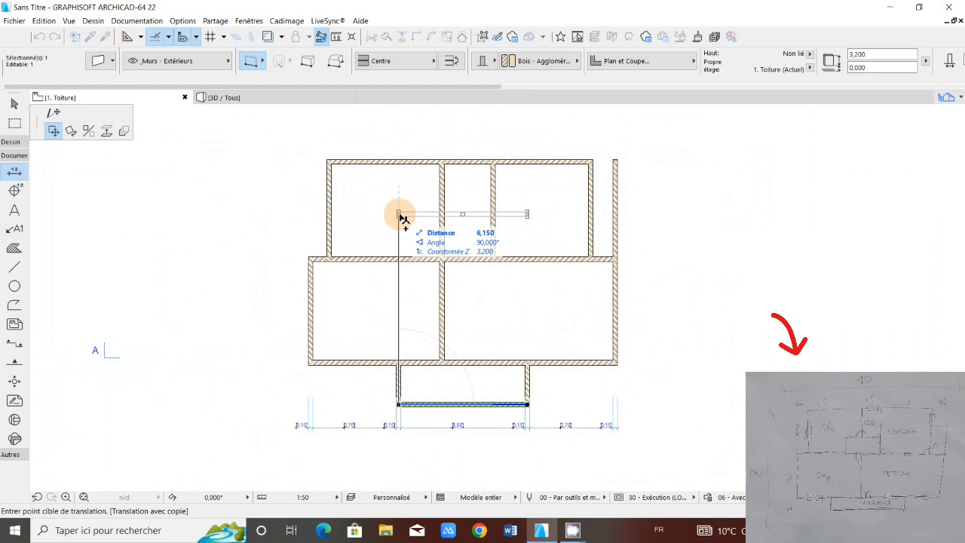
click(402, 216)
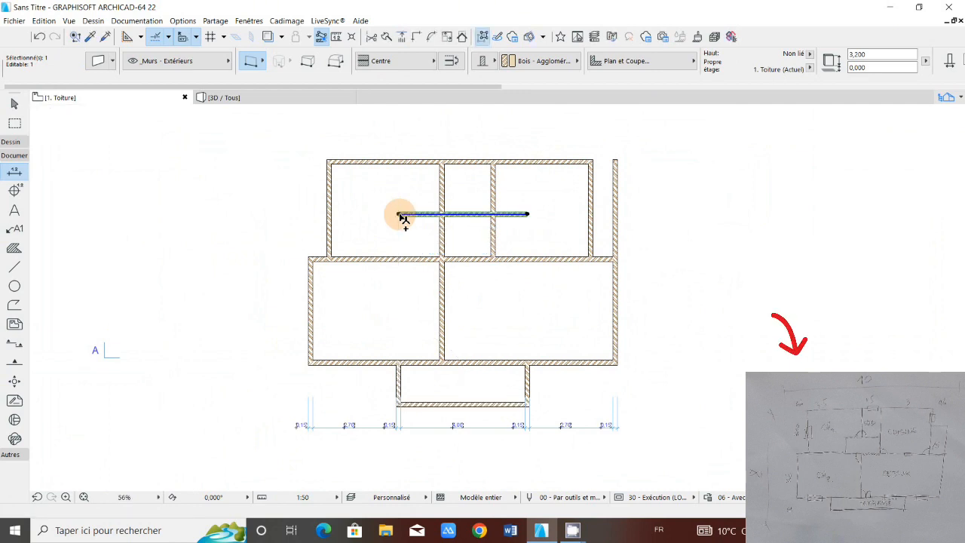
scroll(463, 212, up, 3)
key(Escape)
Step: Dimension the top exterior wall, the copied horizontal wall and the gap between them, placing the dimension line in the upper-left room
scroll(462, 212, up, 1)
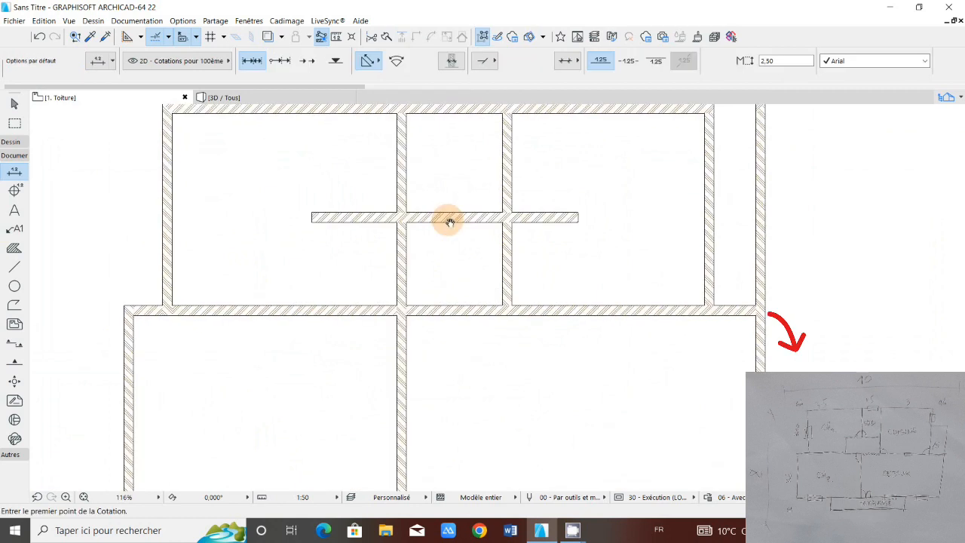
middle_drag(449, 221, 448, 292)
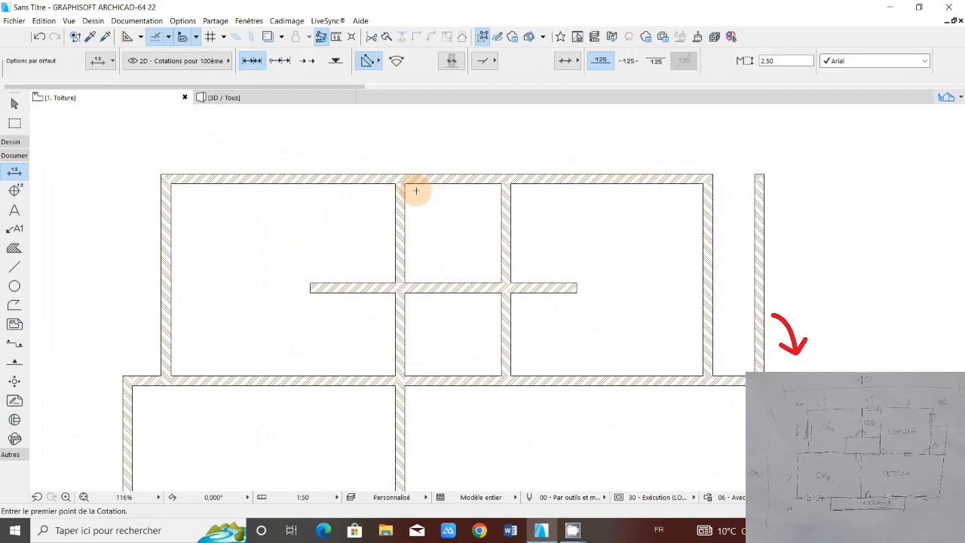
click(458, 287)
right_click(457, 288)
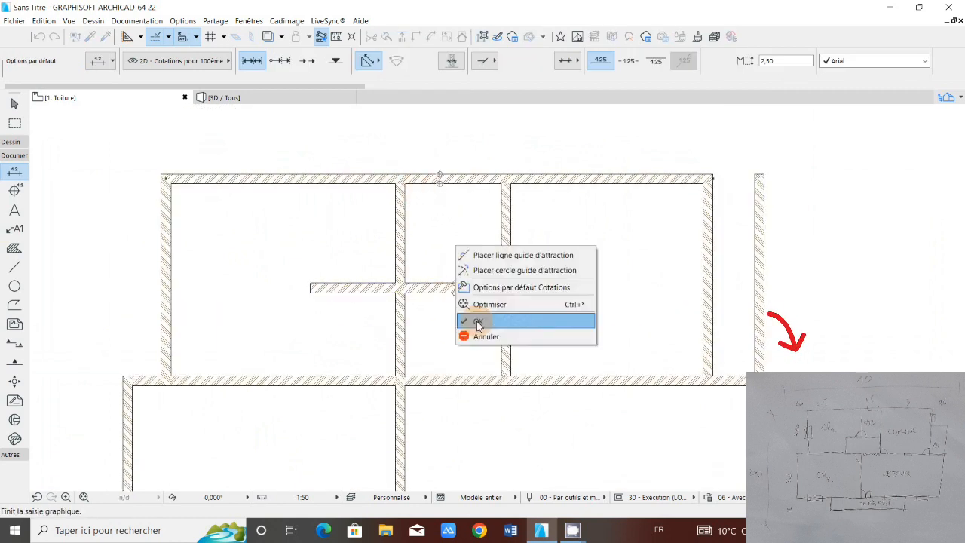
click(477, 321)
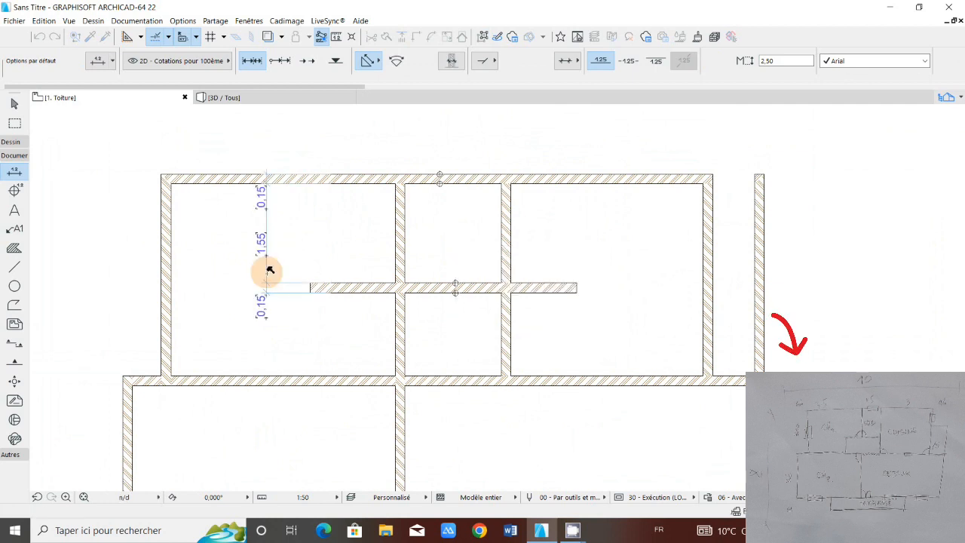
click(263, 269)
Step: Dimension the central horizontal wall, the copied wall and the gap between them, placing the dimension line between the two interior walls
click(467, 289)
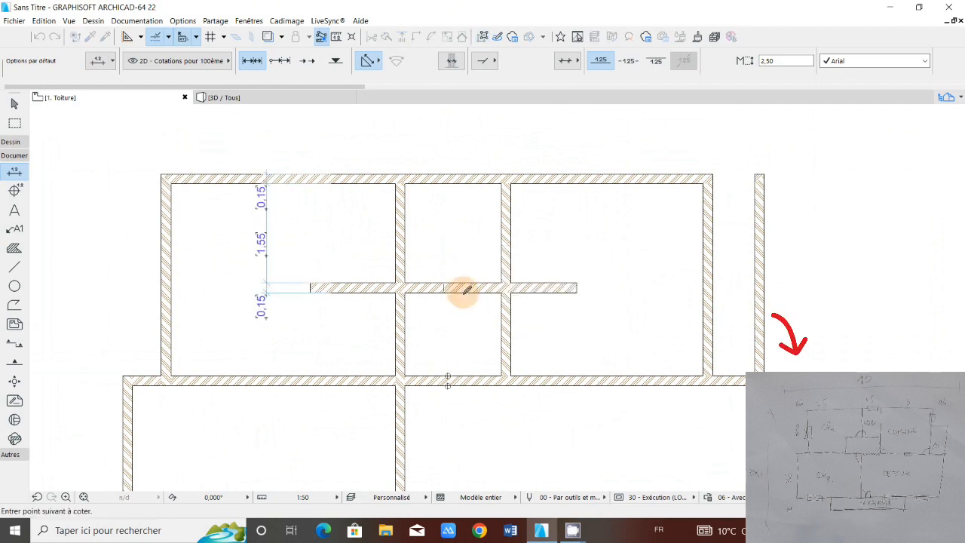
click(463, 288)
right_click(463, 310)
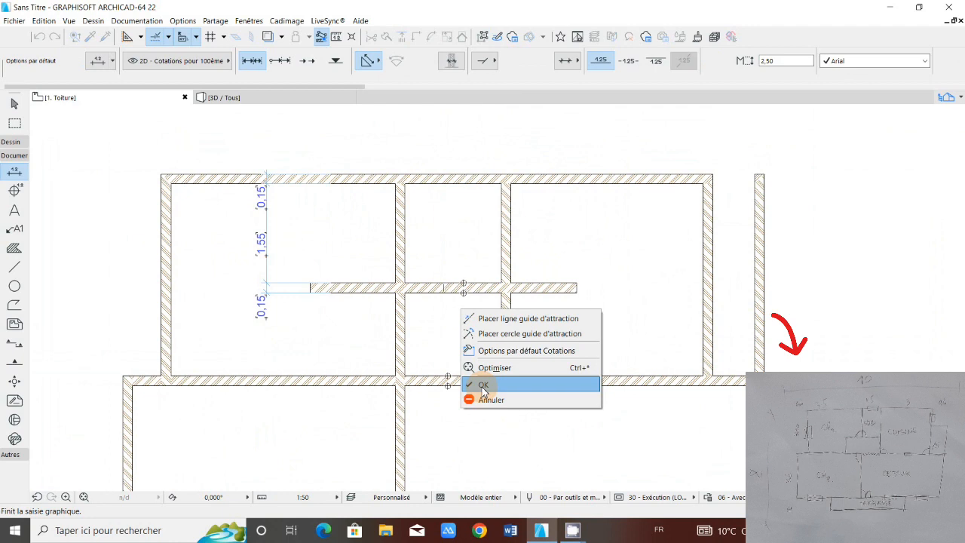
click(483, 386)
click(455, 332)
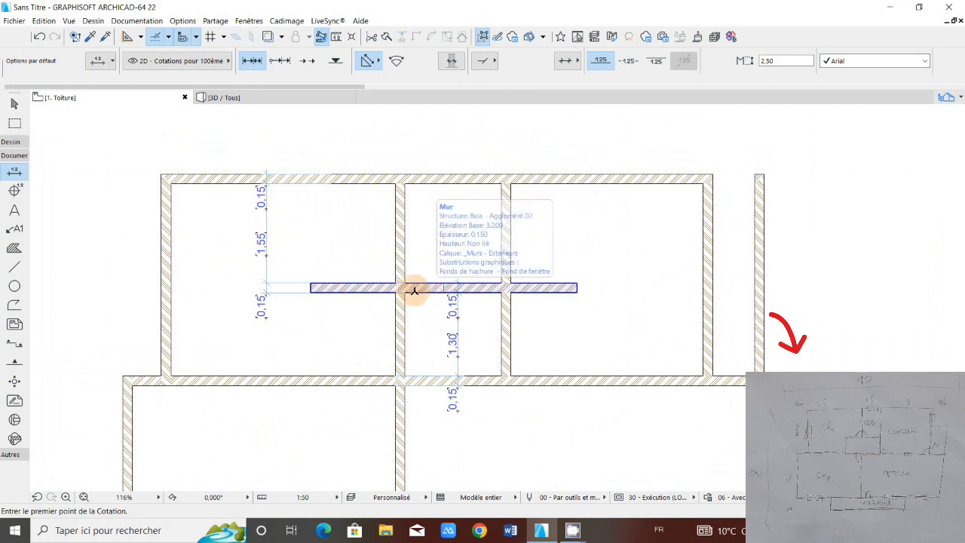
Step: Move the copied horizontal wall in the upper rooms 0.1 m straight down, towards the central horizontal wall
scroll(414, 290, down, 3)
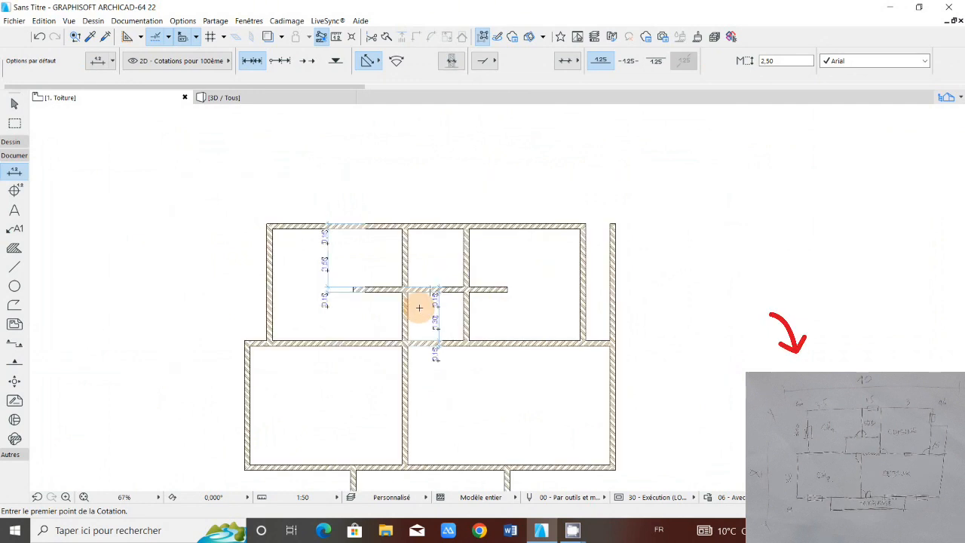
scroll(419, 307, up, 3)
scroll(432, 297, up, 2)
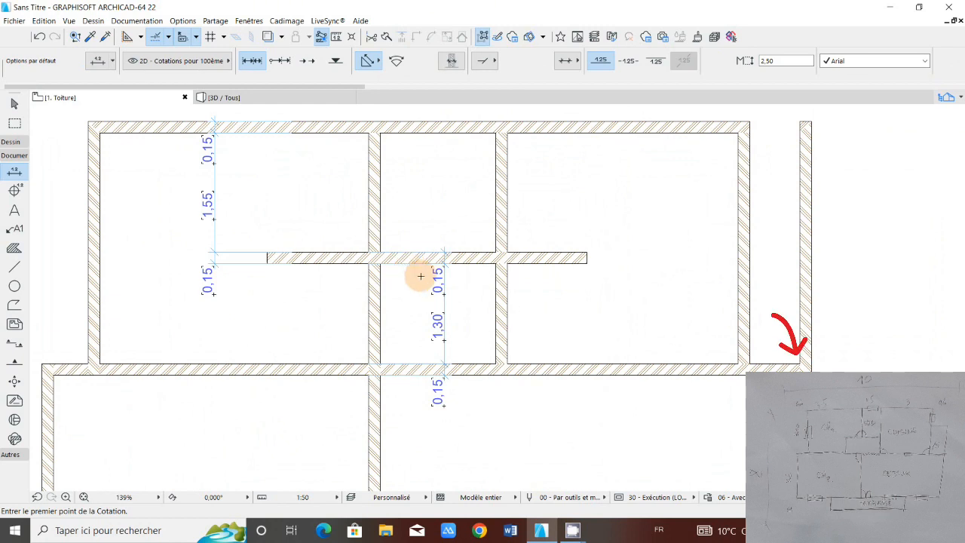
shift+click(581, 270)
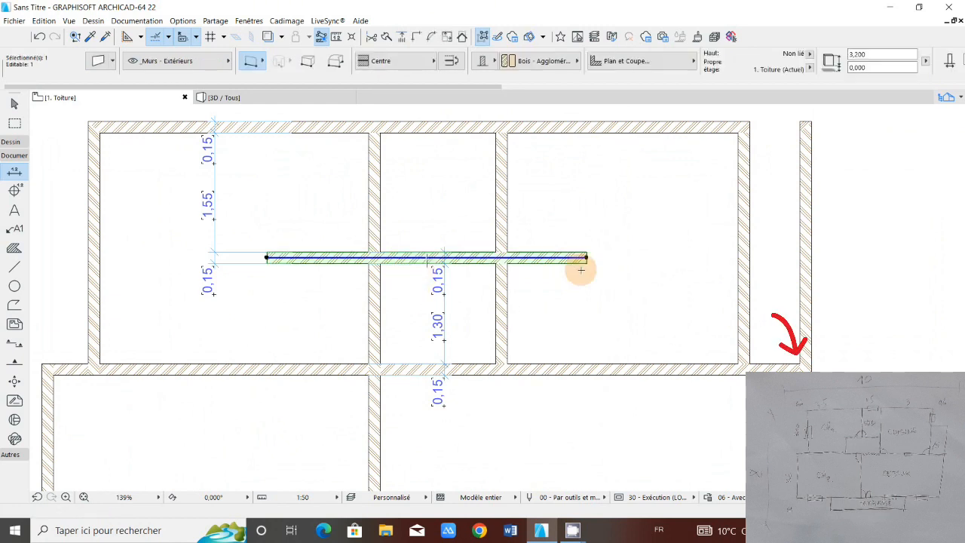
click(586, 258)
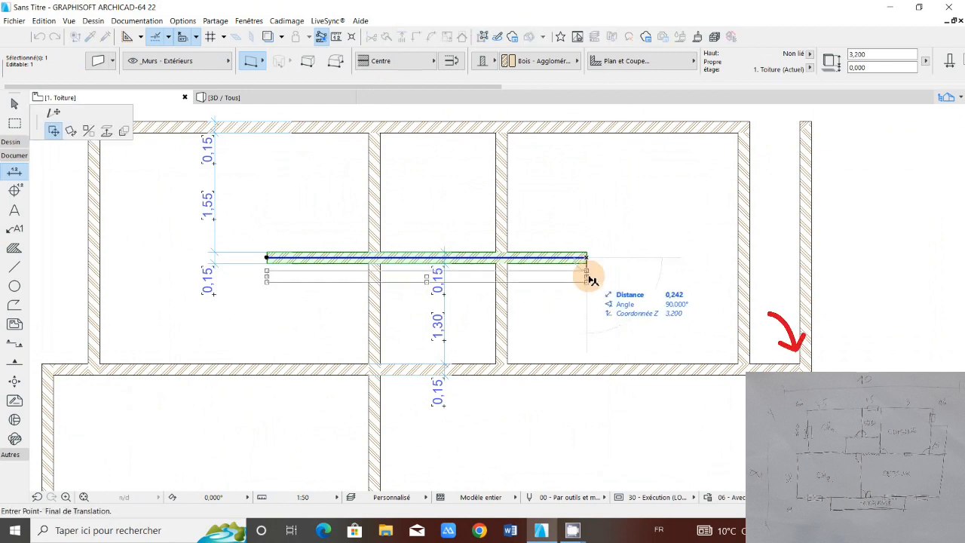
text(0)
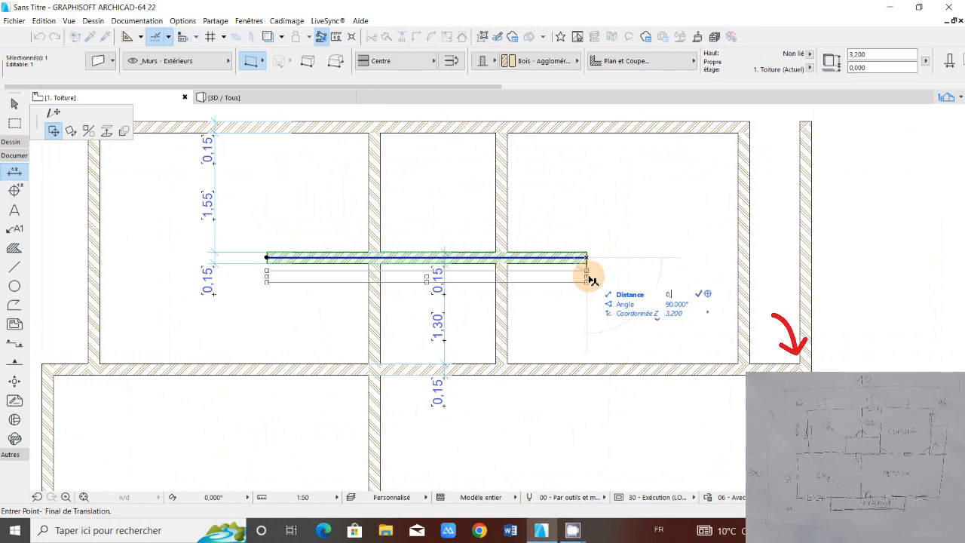
text(,1)
key(Return)
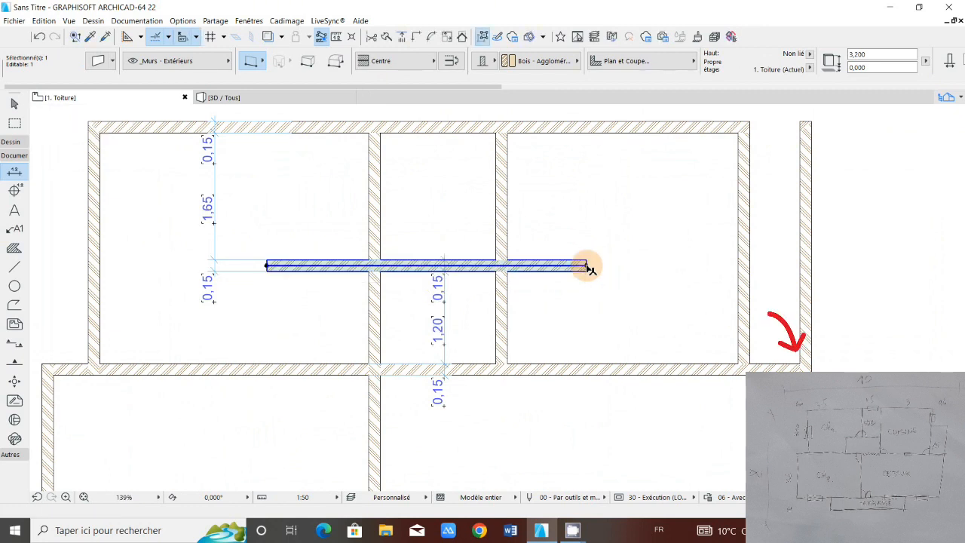
scroll(383, 241, down, 2)
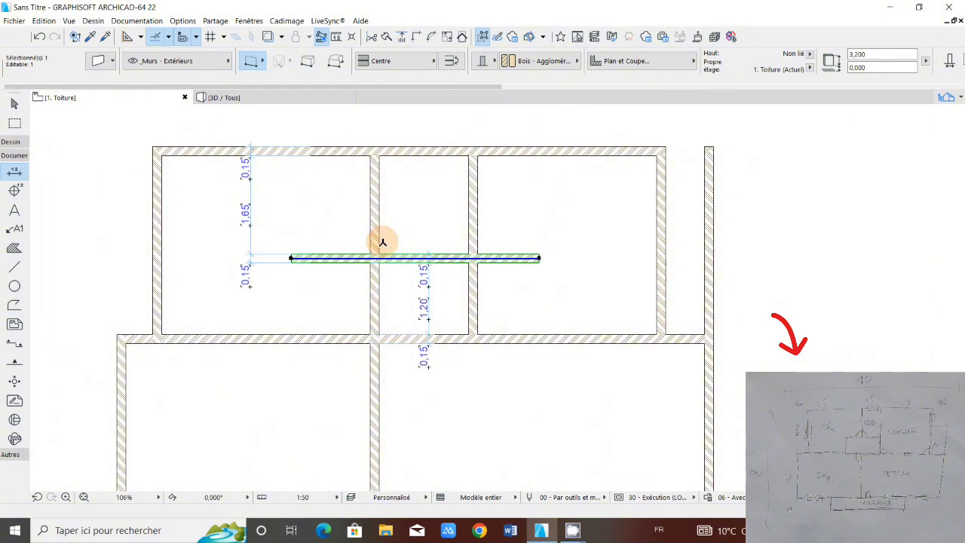
scroll(383, 241, down, 2)
scroll(468, 252, up, 1)
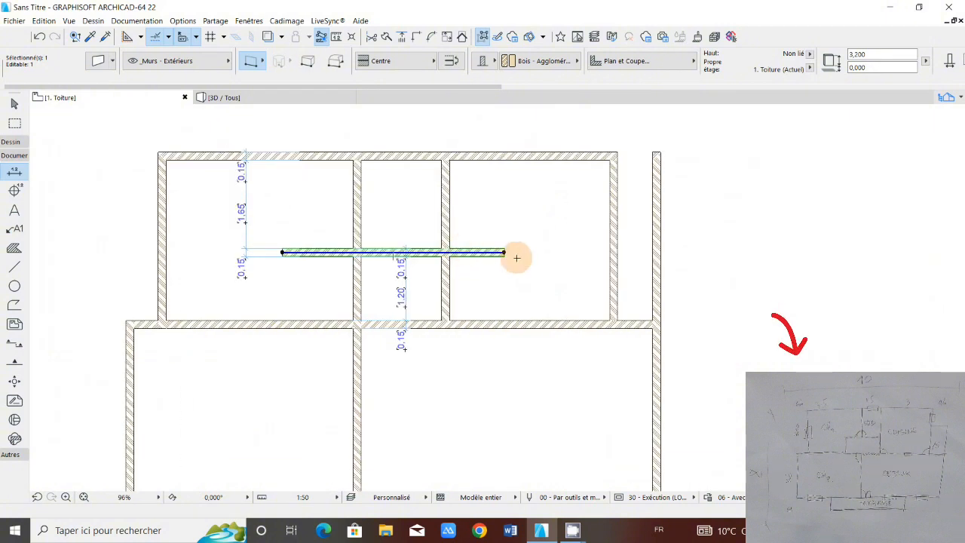
click(516, 254)
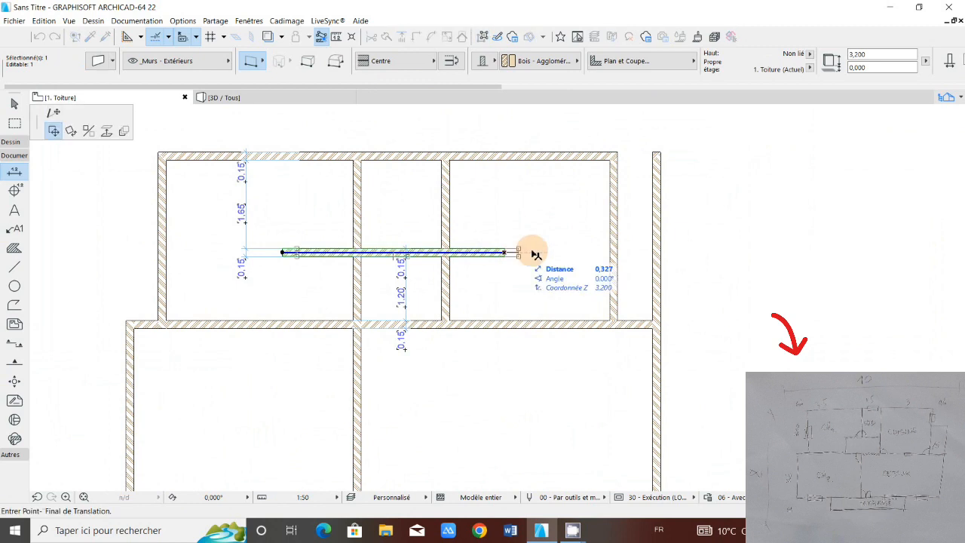
click(54, 112)
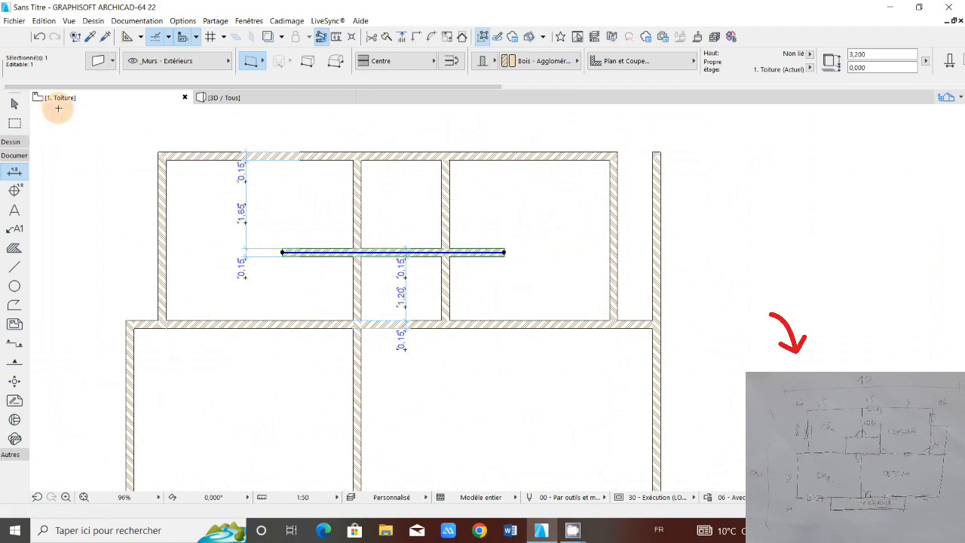
key(Escape)
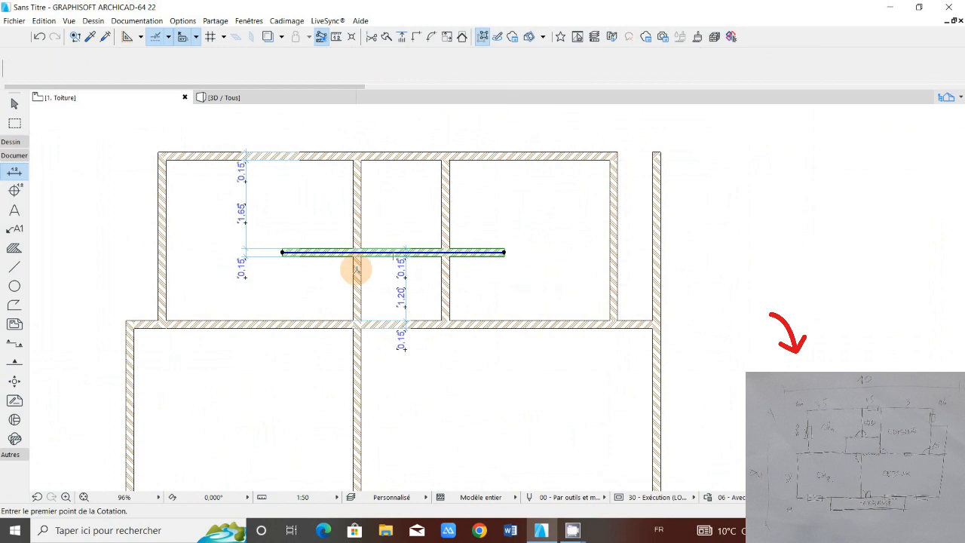
Step: Trim the left interior wall between the copied and central horizontal walls, and copy its remaining upper part 1.1 m horizontally to the left
scroll(356, 269, down, 2)
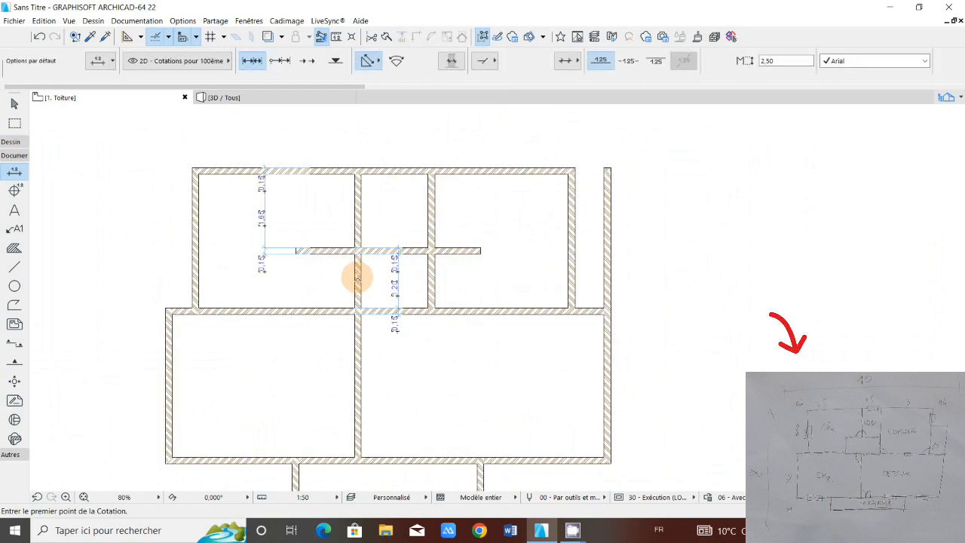
shift+click(363, 230)
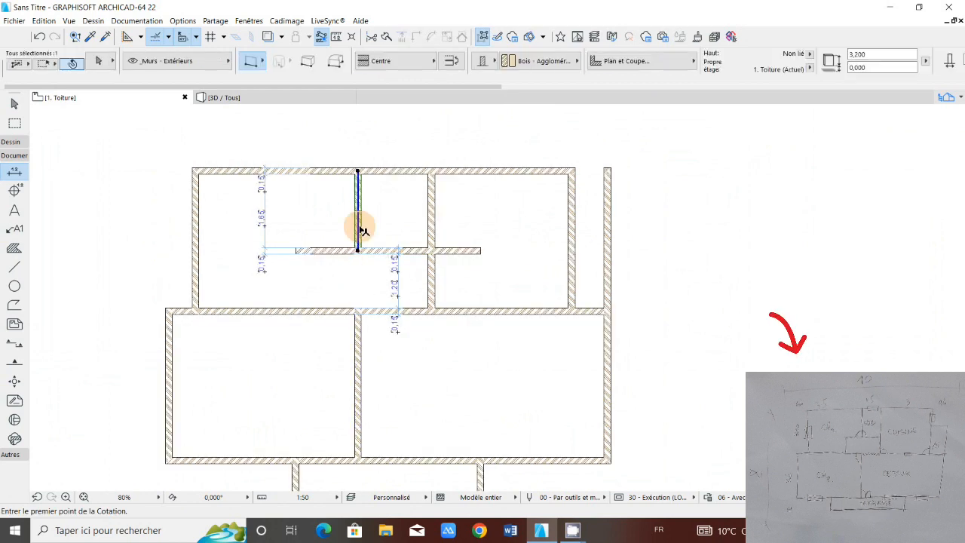
click(363, 230)
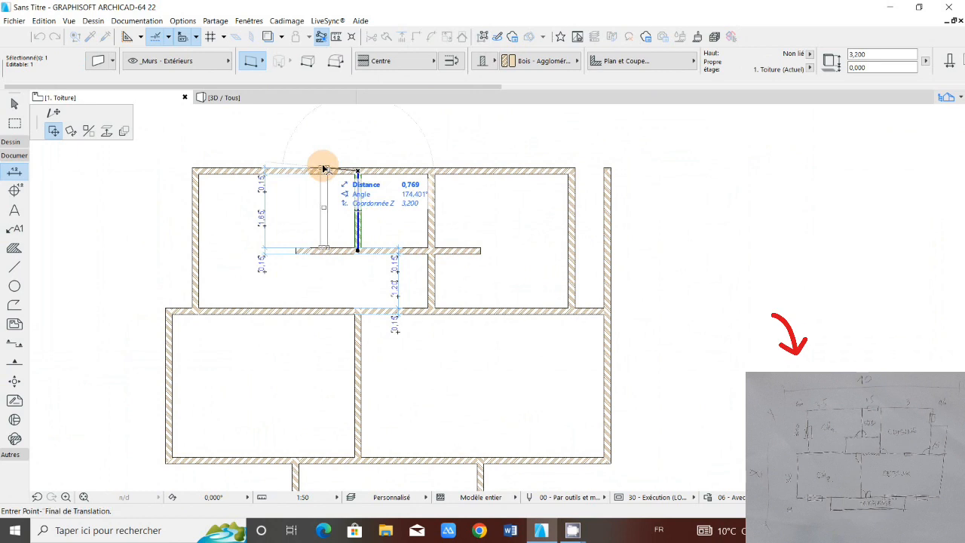
key(ctrl)
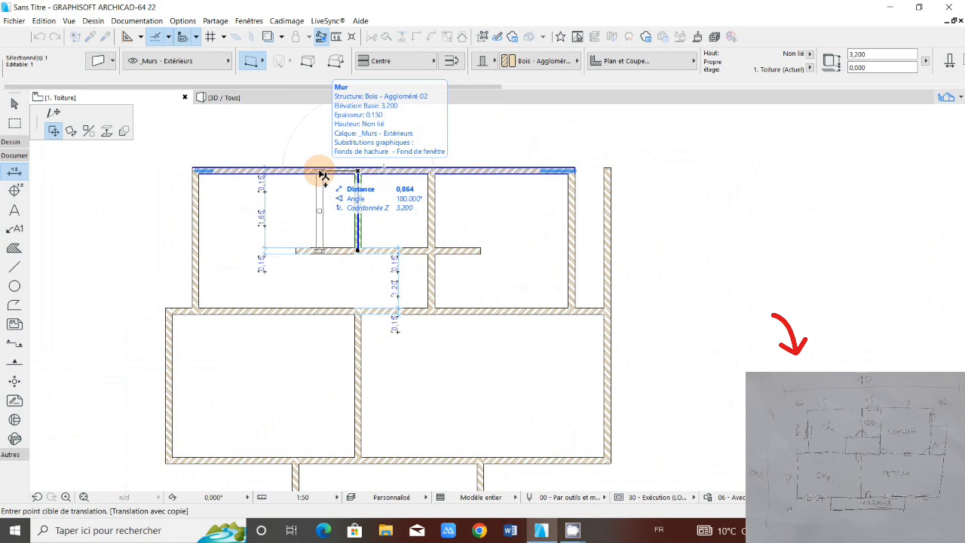
text(1,1)
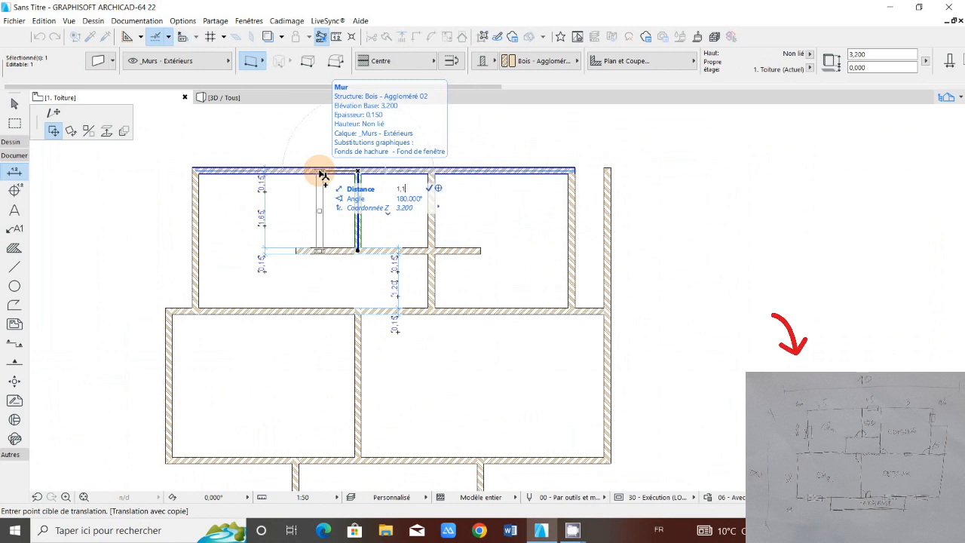
key(Return)
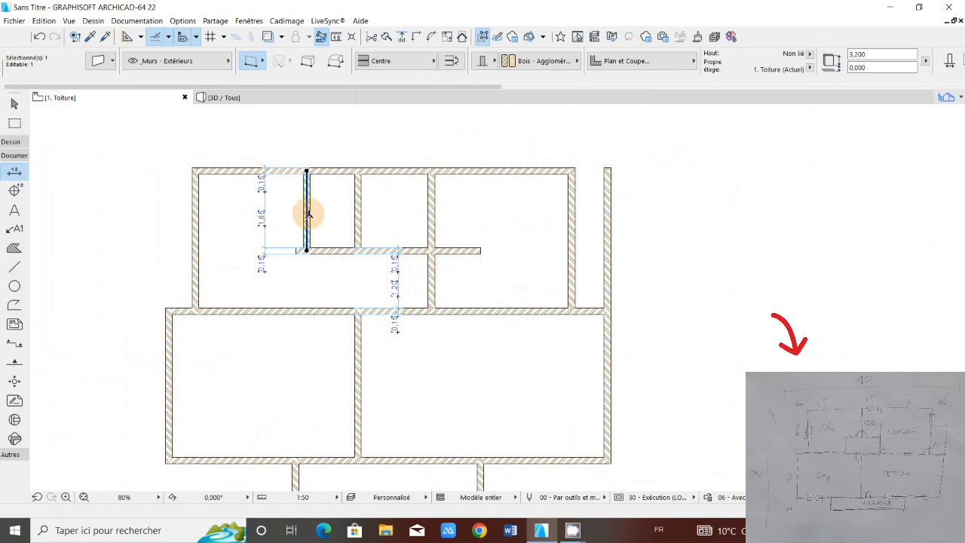
Step: Stretch the new vertical wall's lower end straight down past the central horizontal wall, to a length of about 3.5 m
middle_drag(311, 296, 306, 287)
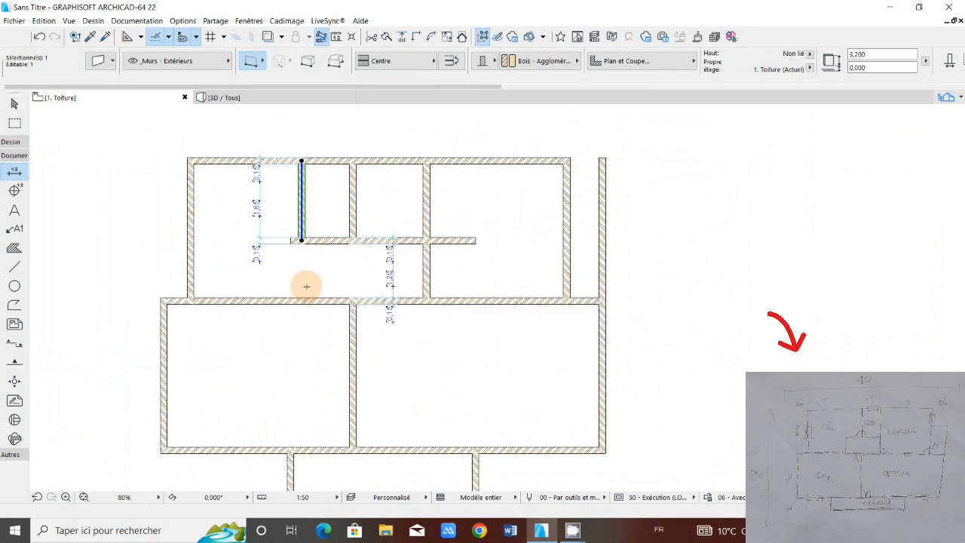
click(301, 240)
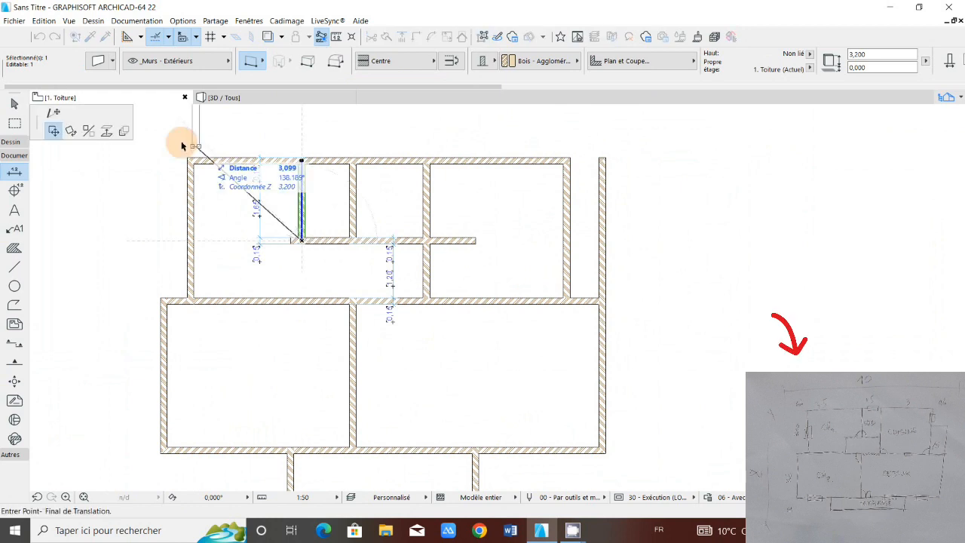
click(303, 316)
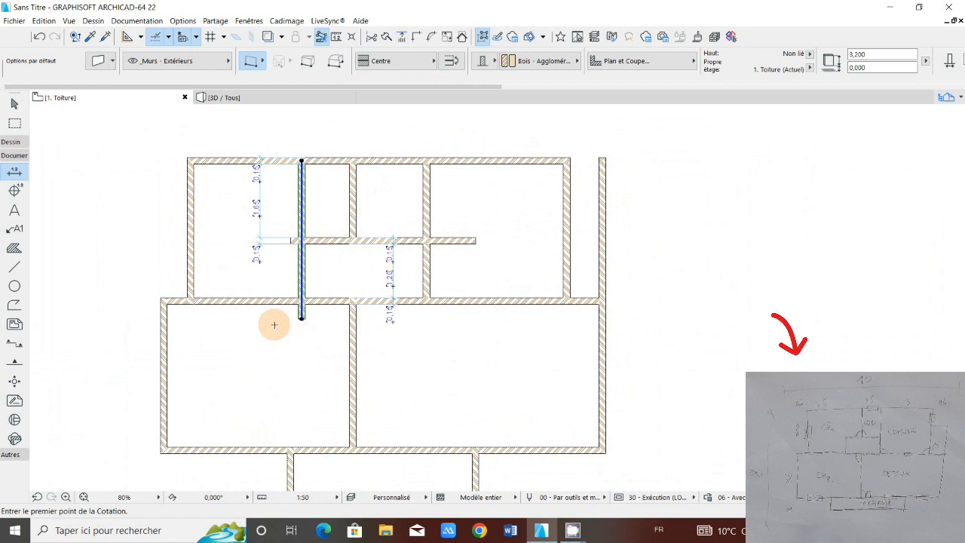
Step: Trim the copied horizontal wall's stub left of the new vertical wall, and the vertical wall's part above the horizontal wall
scroll(294, 243, up, 3)
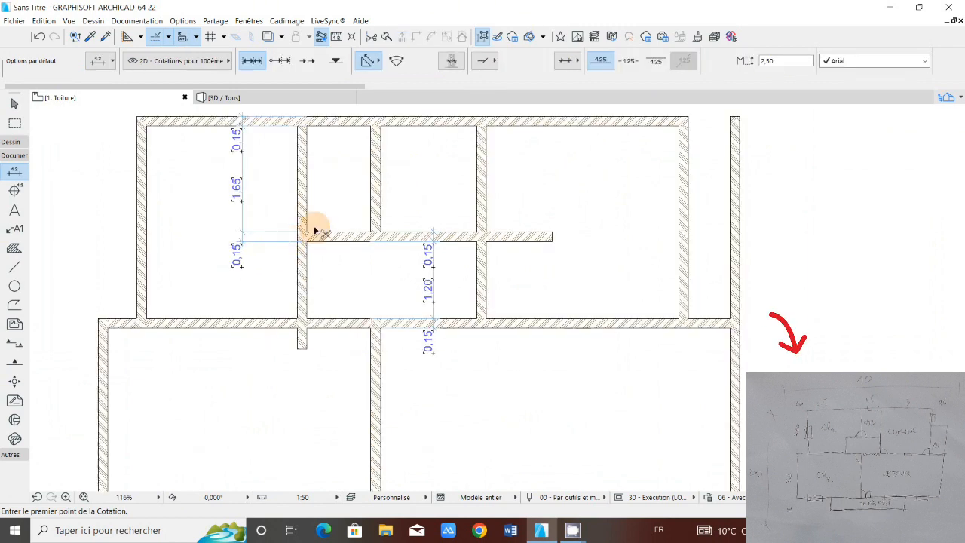
ctrl+click(307, 221)
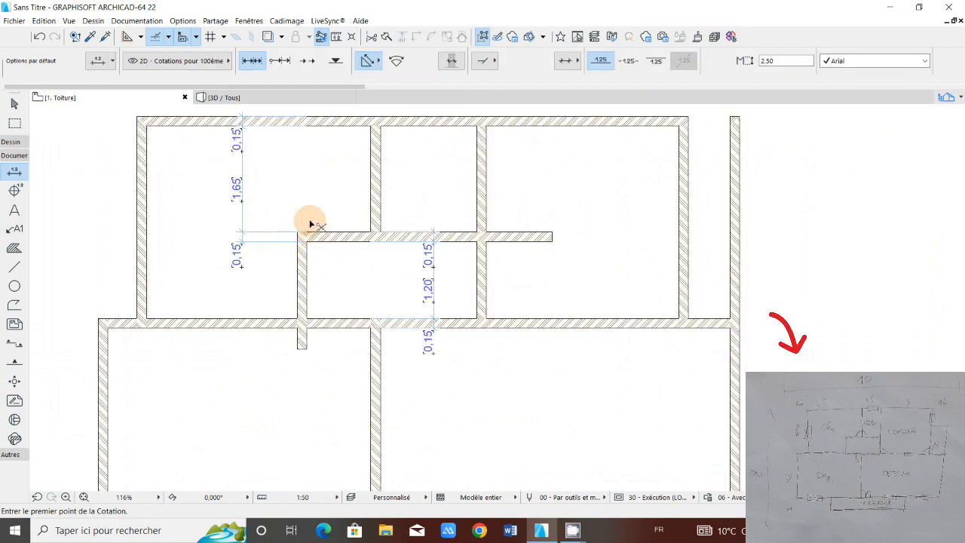
scroll(332, 203, down, 3)
middle_drag(333, 203, 326, 232)
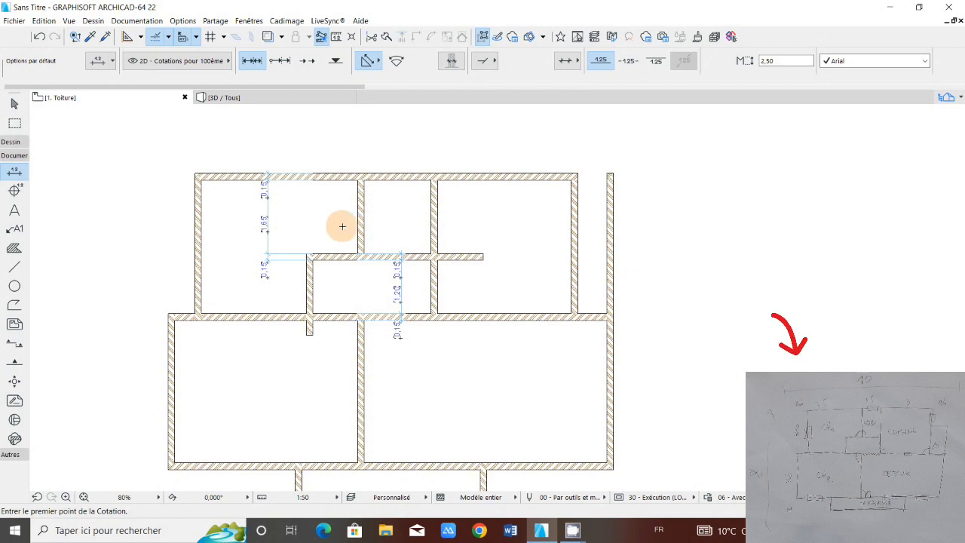
Step: Trim the short vertical wall's stub below the central horizontal wall and join its upper end with the copied horizontal wall using Intersection
scroll(339, 226, down, 1)
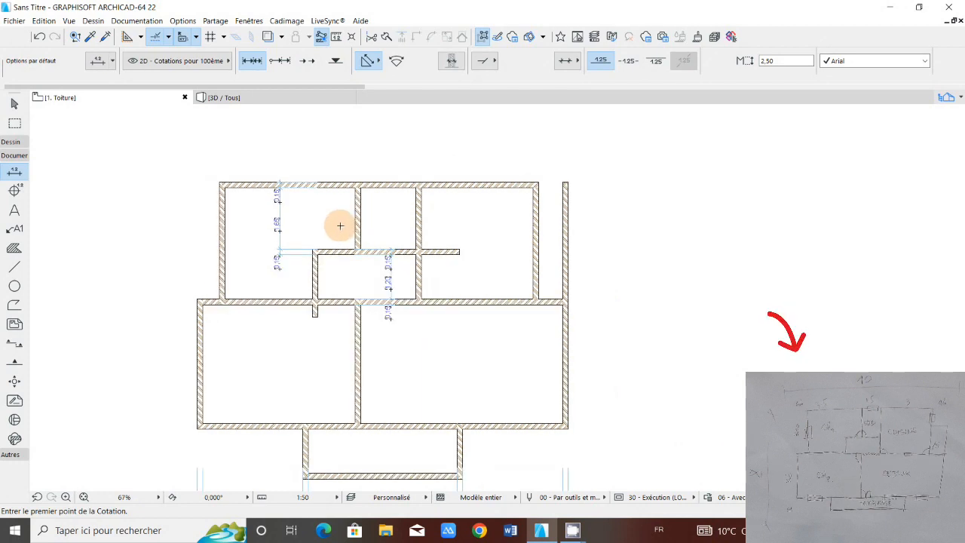
ctrl+click(316, 310)
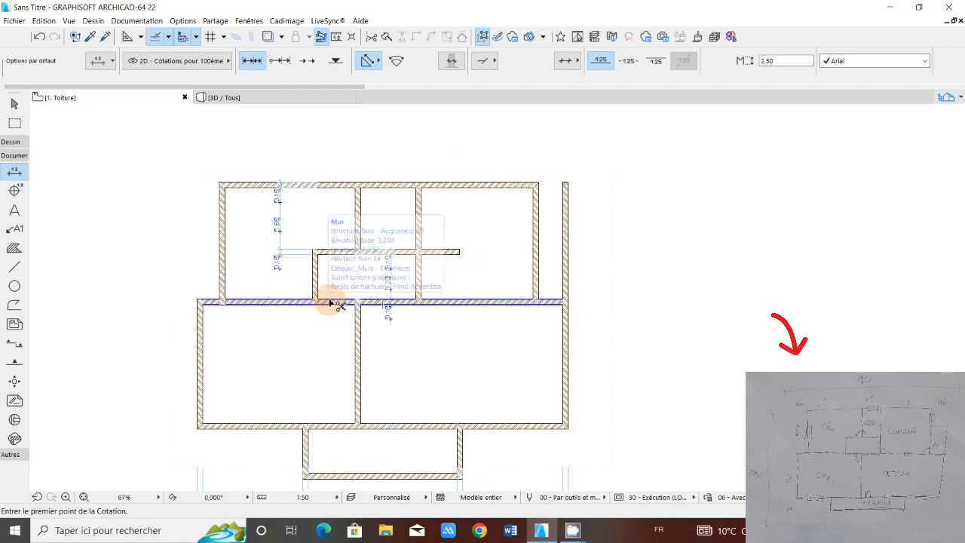
scroll(374, 251, up, 1)
scroll(374, 251, up, 2)
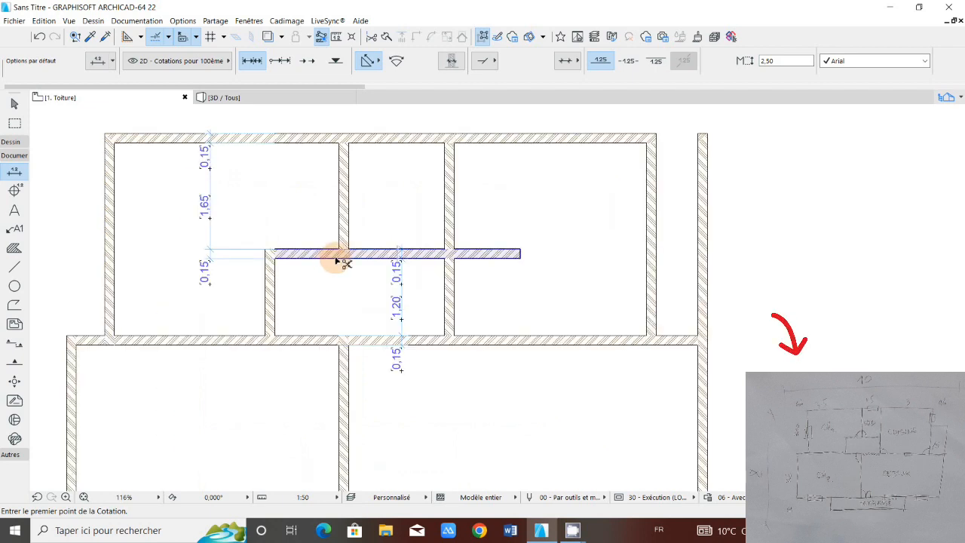
scroll(337, 262, down, 2)
click(332, 258)
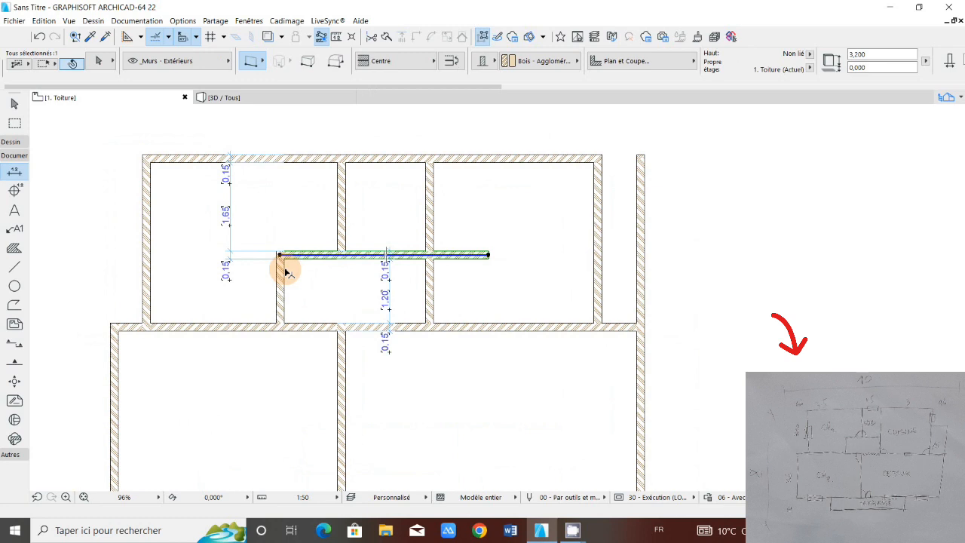
shift+click(286, 269)
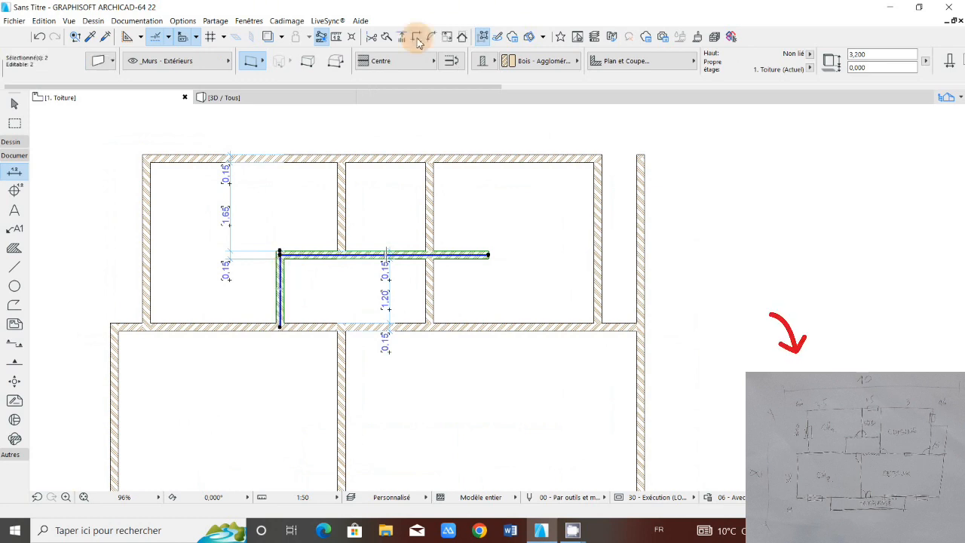
click(417, 38)
click(504, 269)
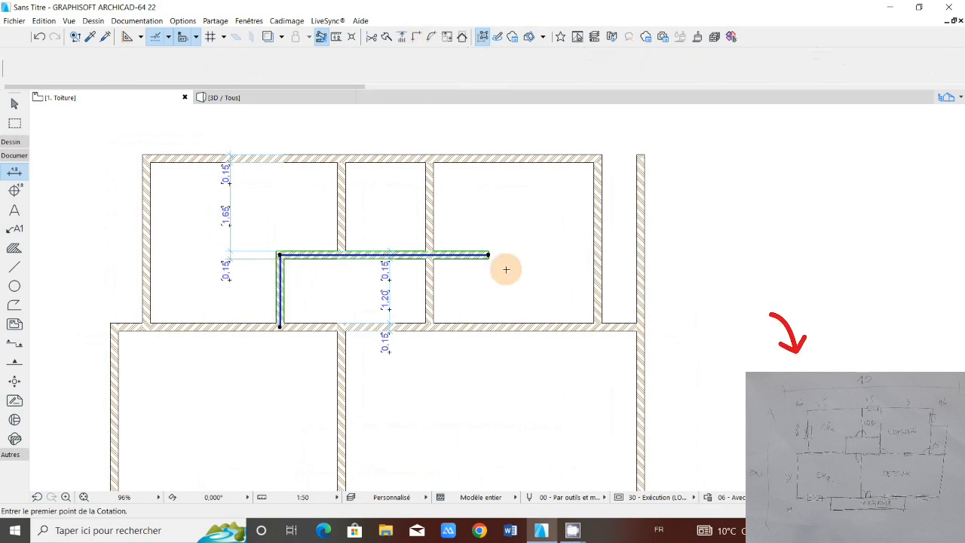
shift+click(489, 255)
click(489, 255)
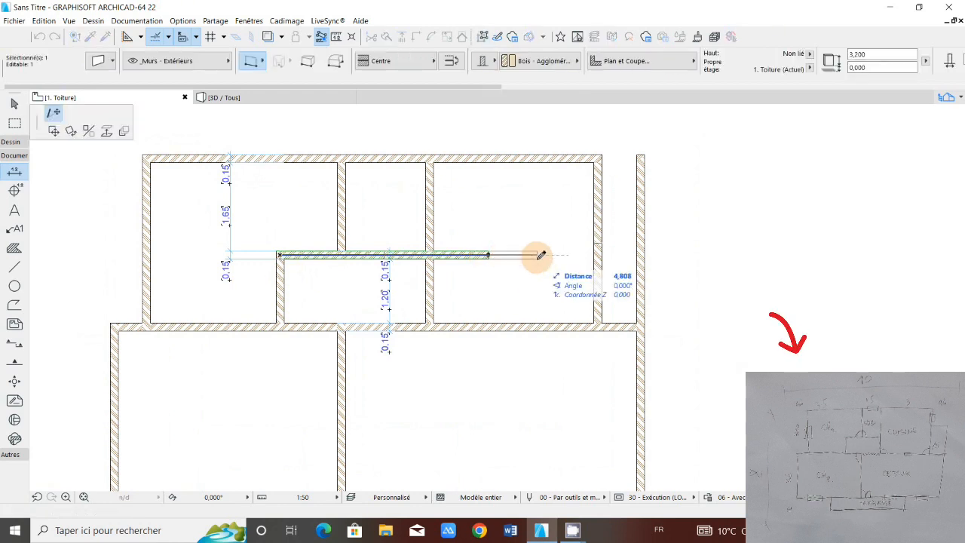
key(Escape)
Step: Trim the copied horizontal wall's end projecting into the upper-right room and delete the dimension chain in the small room below that wall
ctrl+click(438, 256)
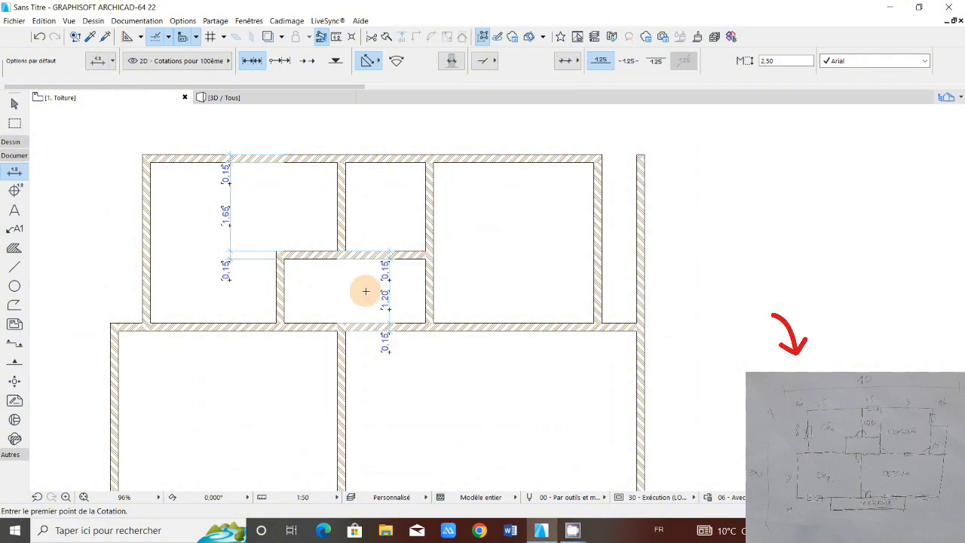
key(Delete)
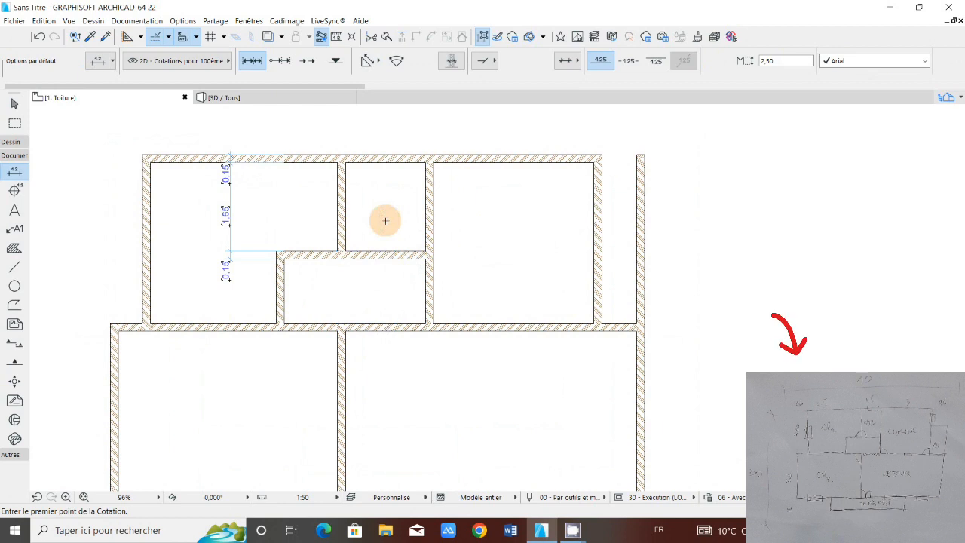
Step: Copy the small room's upper horizontal wall to the right, placing its left end on the upper-right room's right wall
scroll(370, 257, down, 3)
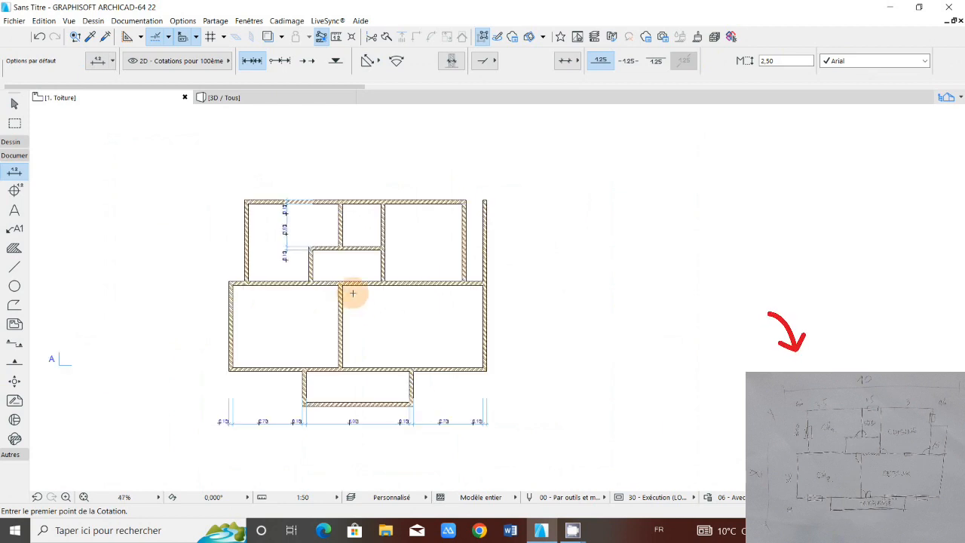
scroll(303, 232, up, 3)
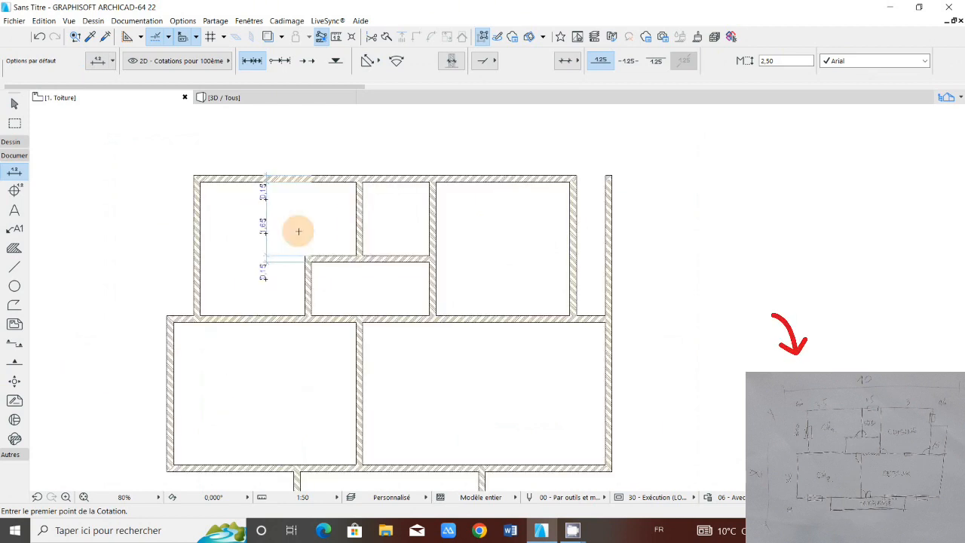
scroll(299, 232, down, 3)
scroll(432, 239, up, 1)
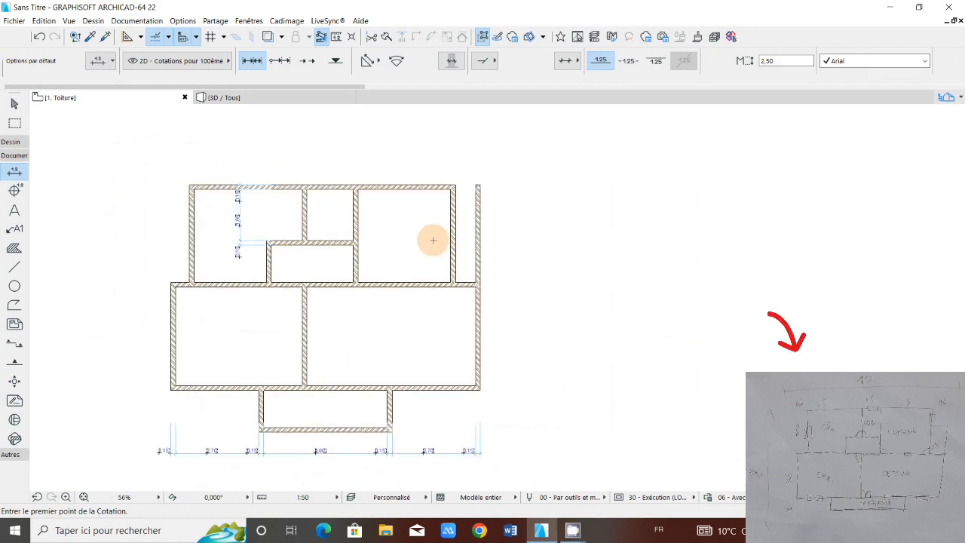
scroll(433, 239, up, 1)
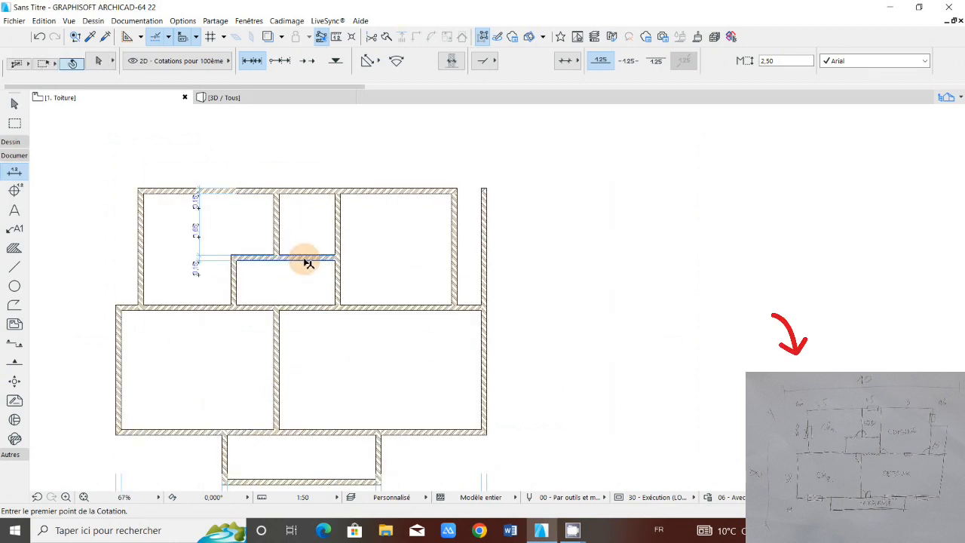
shift+click(306, 260)
click(233, 257)
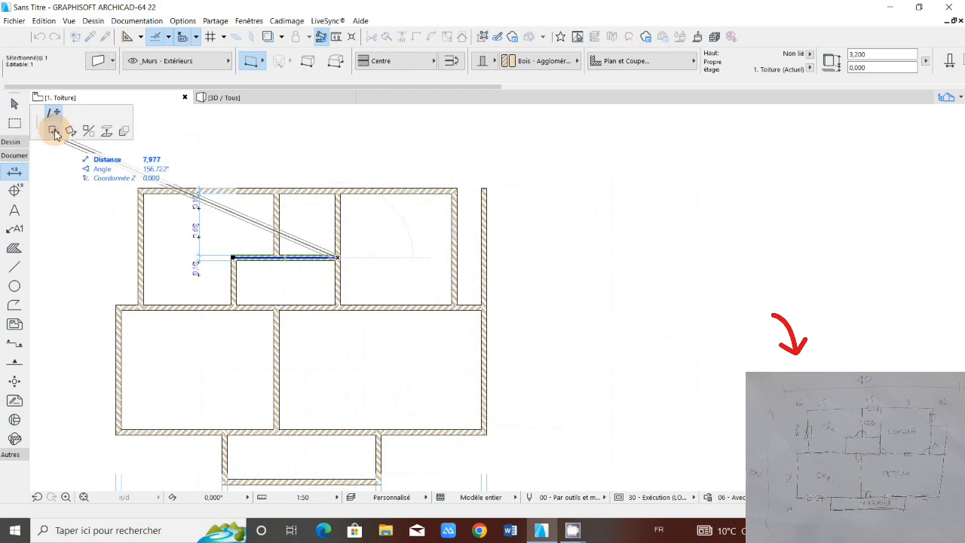
click(53, 132)
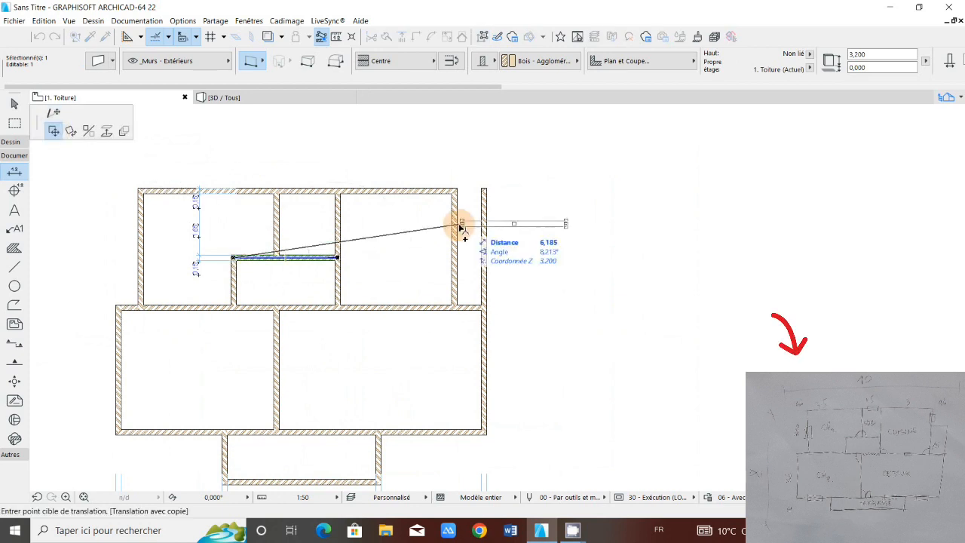
click(456, 226)
key(Escape)
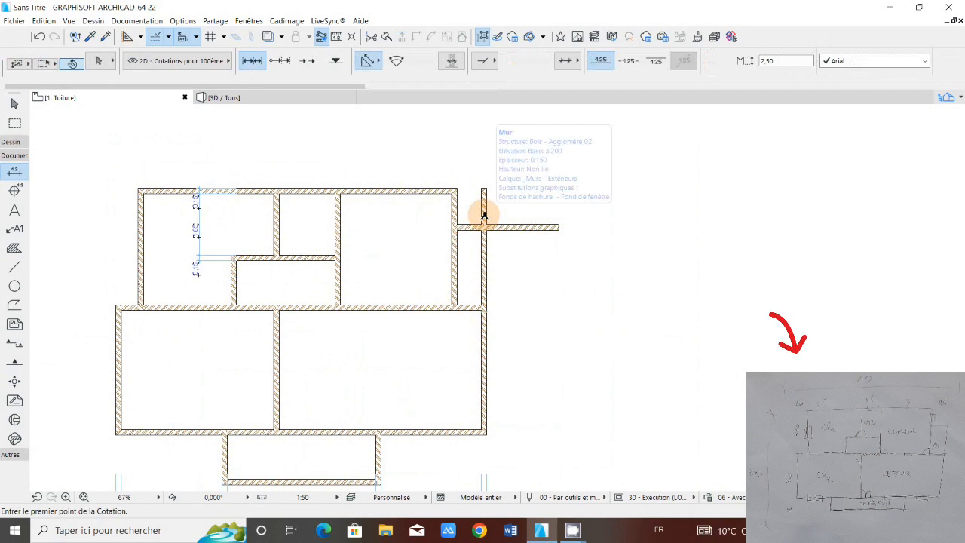
Step: Try joining the new horizontal wall to the far-right vertical wall and separately trimming its outer part, undoing both attempts
shift+click(484, 216)
shift+click(504, 227)
click(417, 36)
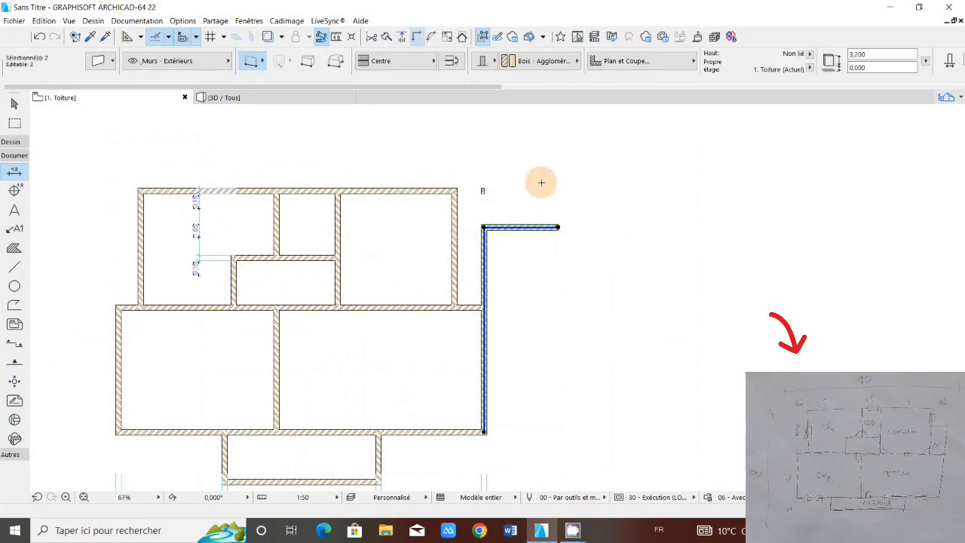
click(40, 37)
key(Escape)
ctrl+click(520, 227)
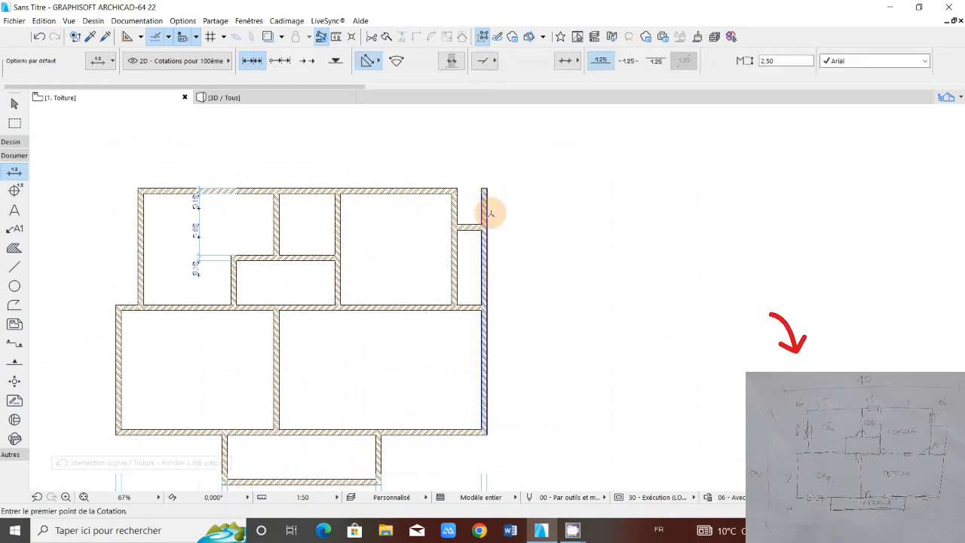
click(40, 37)
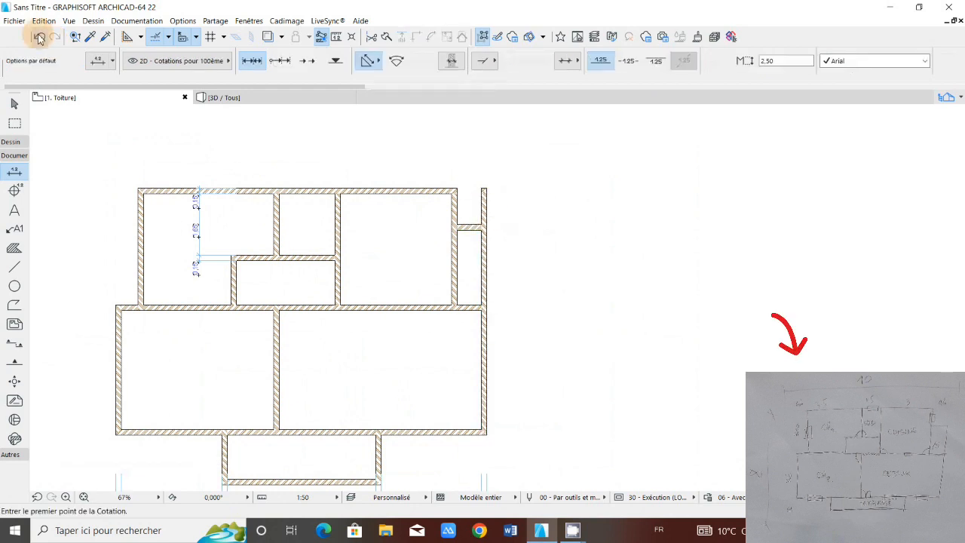
scroll(498, 219, up, 2)
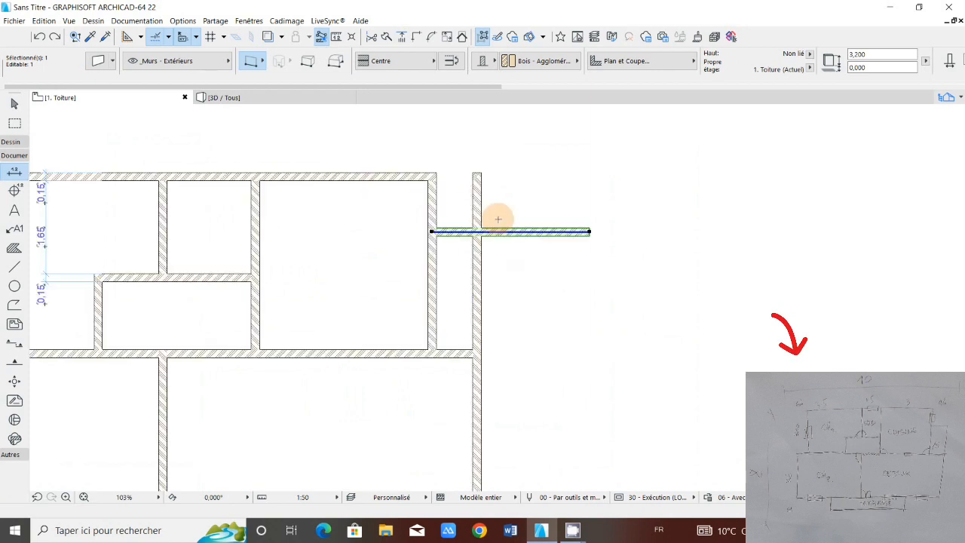
scroll(487, 192, up, 1)
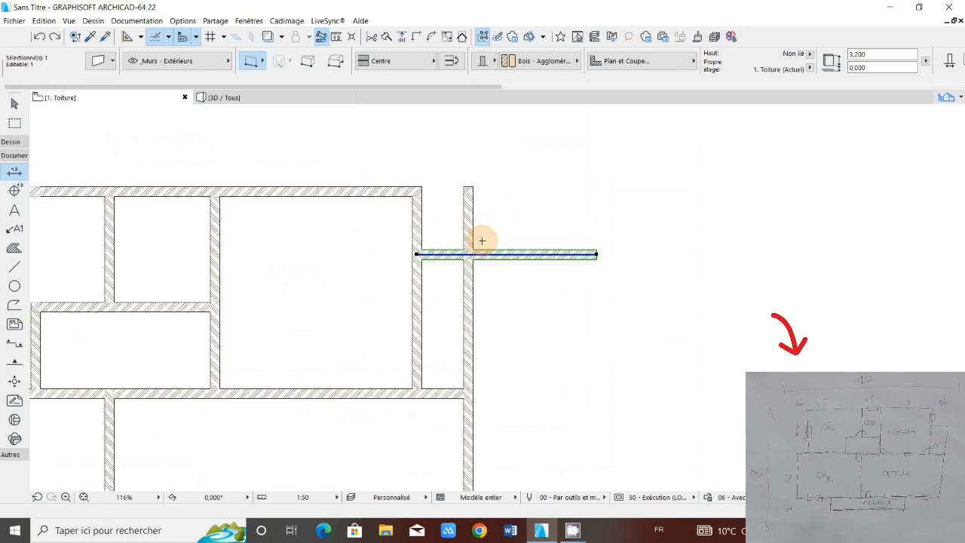
scroll(482, 183, up, 1)
key(Escape)
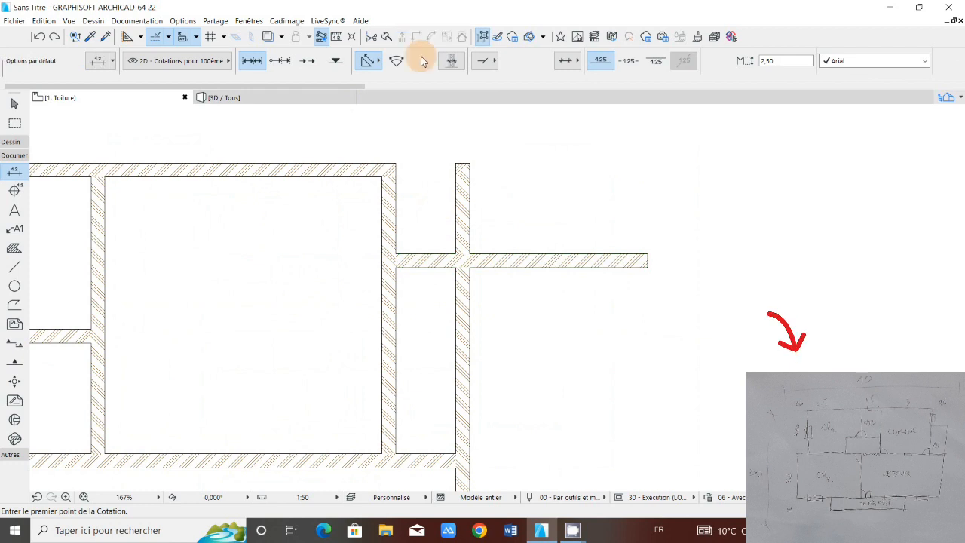
shift+click(483, 267)
shift+click(470, 285)
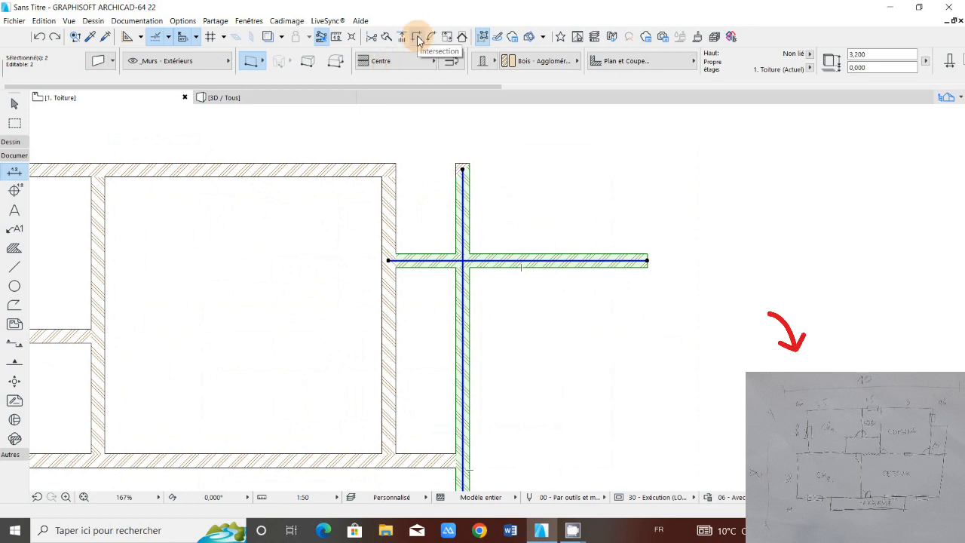
scroll(434, 256, up, 1)
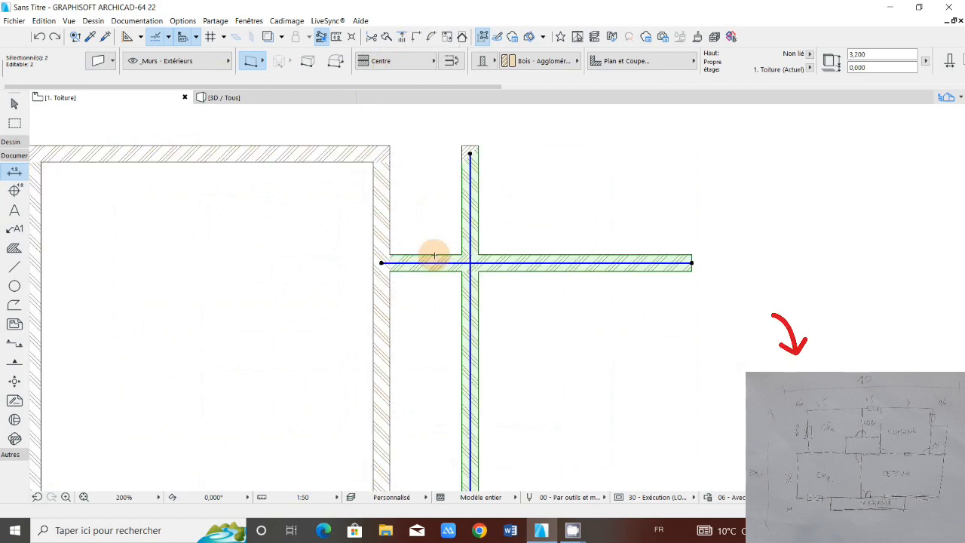
scroll(433, 256, down, 3)
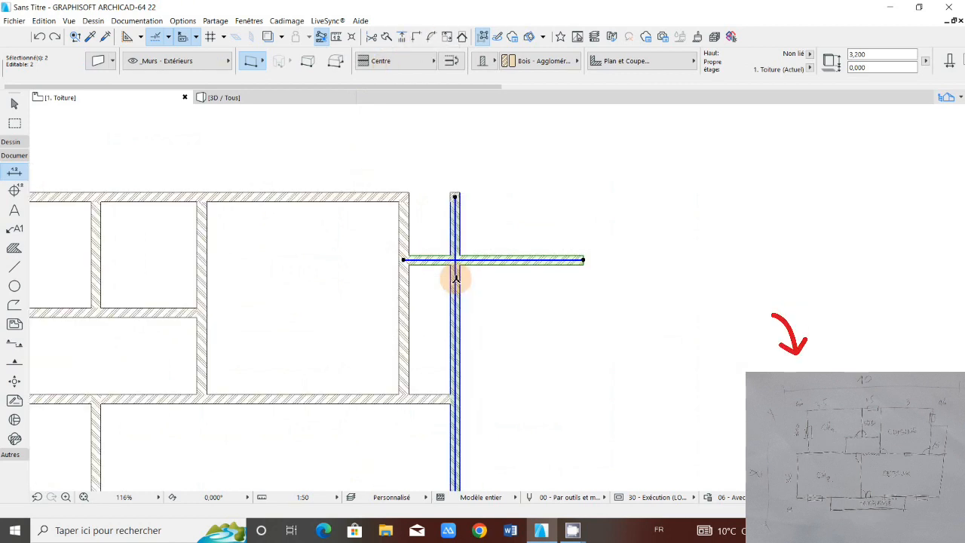
scroll(452, 264, up, 3)
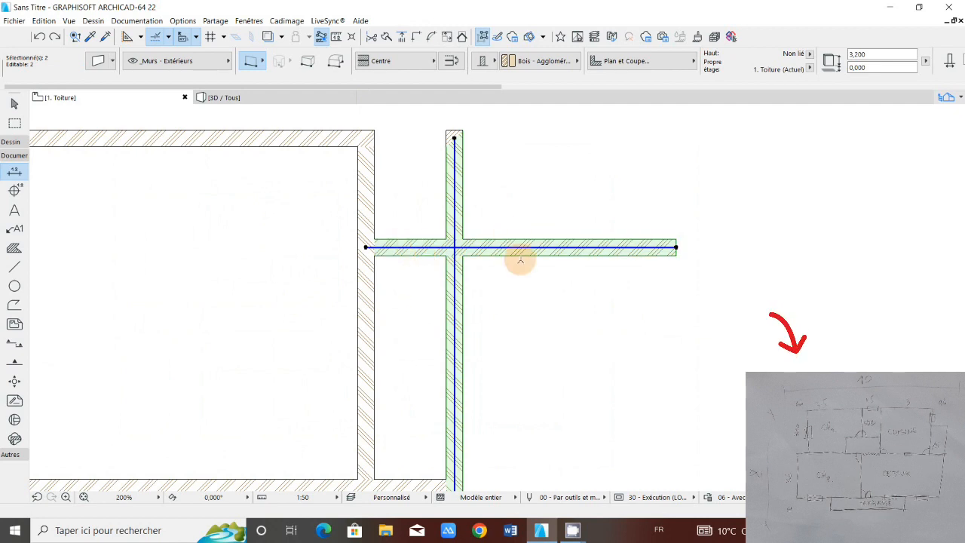
key(Escape)
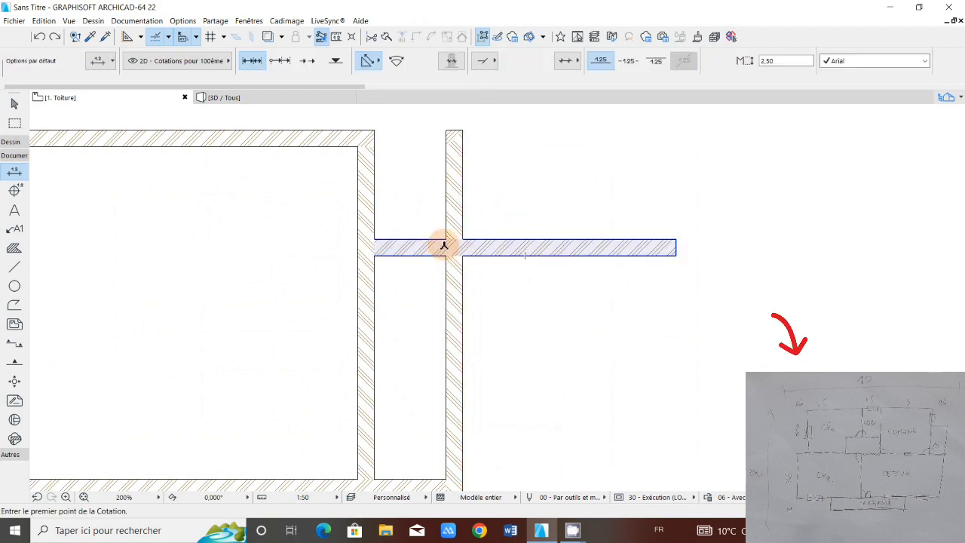
shift+click(444, 245)
shift+click(457, 267)
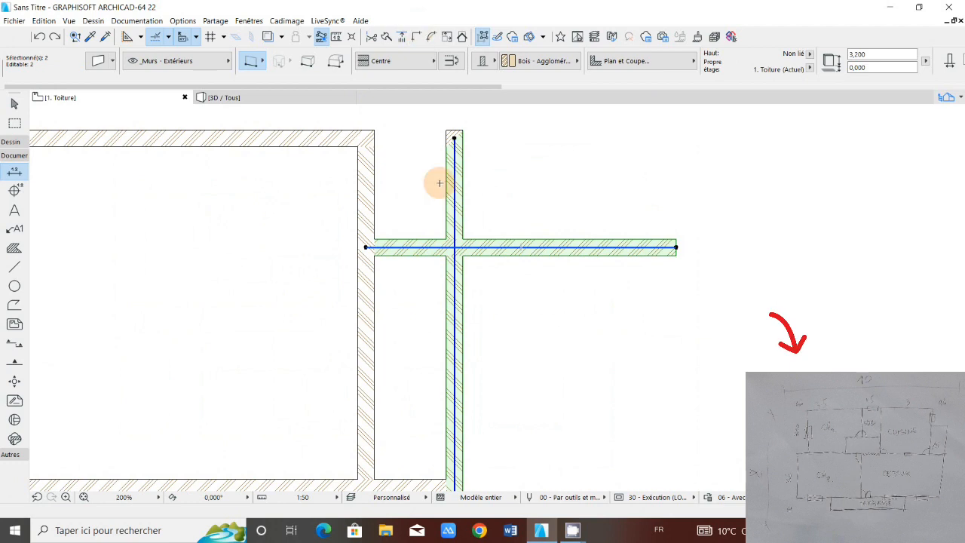
scroll(440, 183, down, 3)
scroll(444, 205, up, 3)
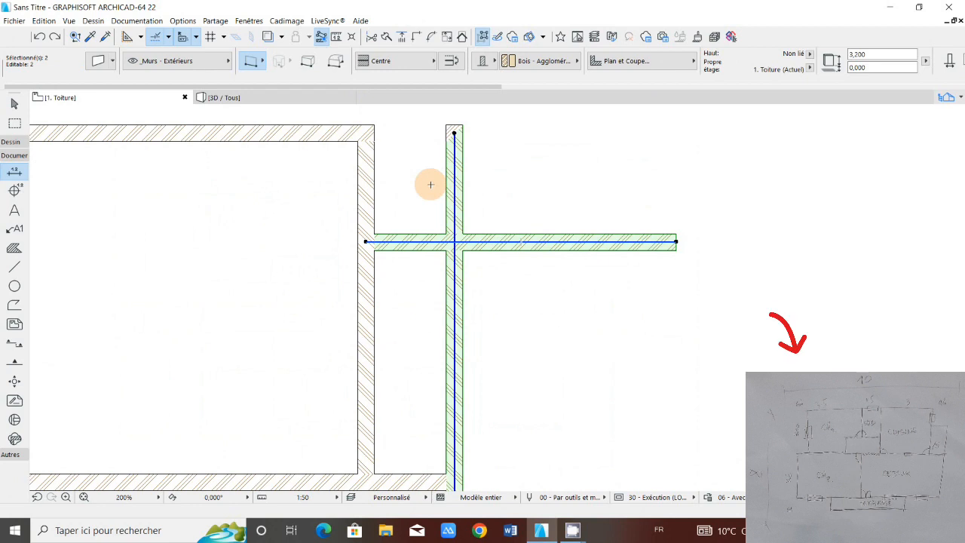
key(Escape)
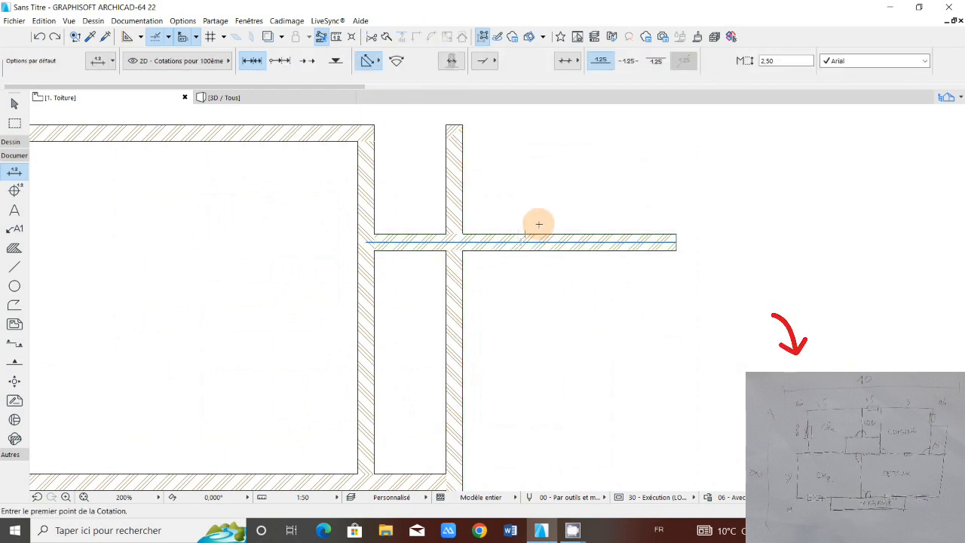
Step: Trim the new horizontal wall and the far-right vertical wall back to their shared corner, and delete the leftover wall stub above it
ctrl+click(500, 248)
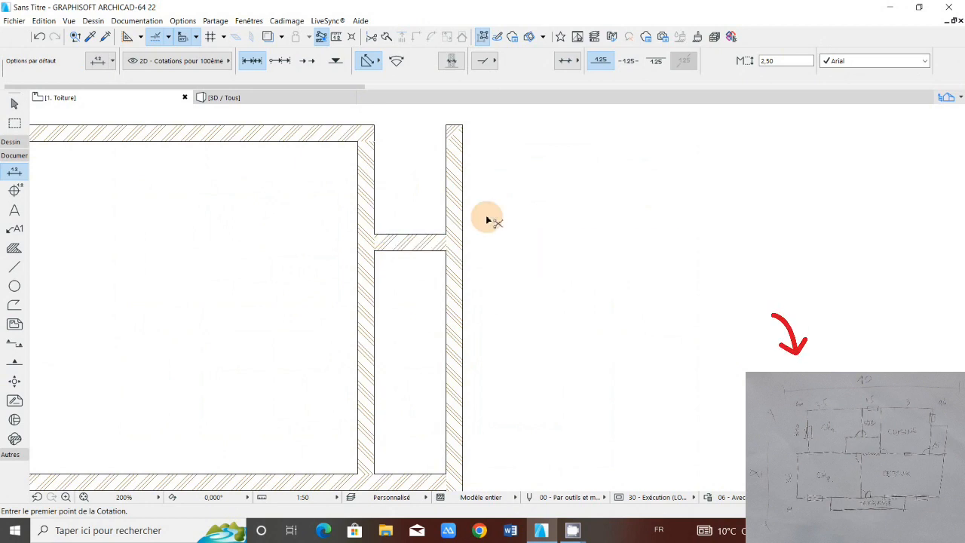
ctrl+click(463, 206)
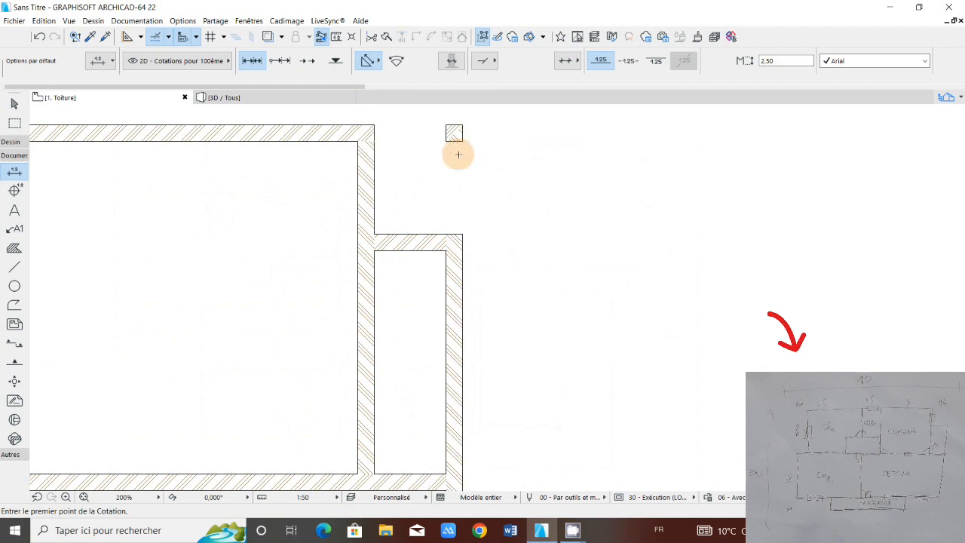
shift+click(451, 133)
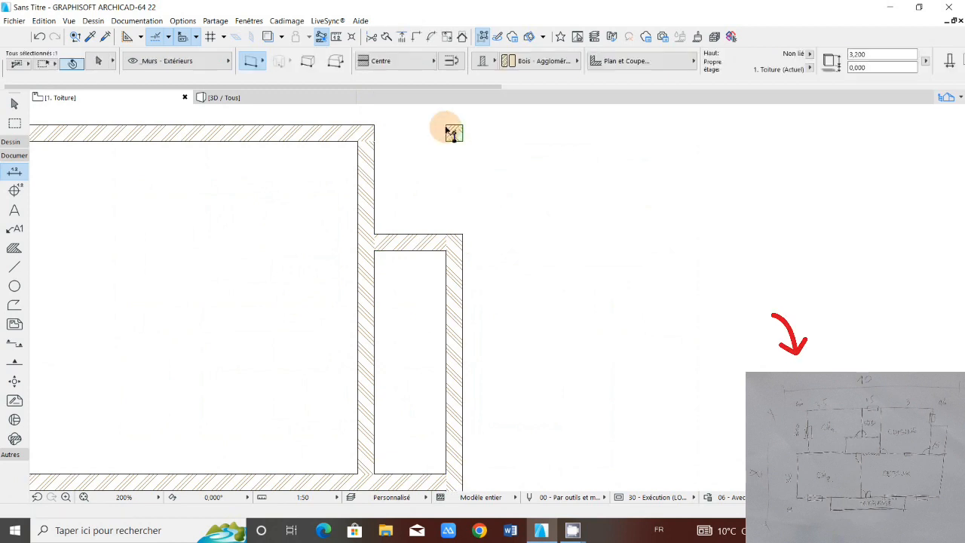
key(Delete)
scroll(497, 173, down, 5)
scroll(459, 261, up, 3)
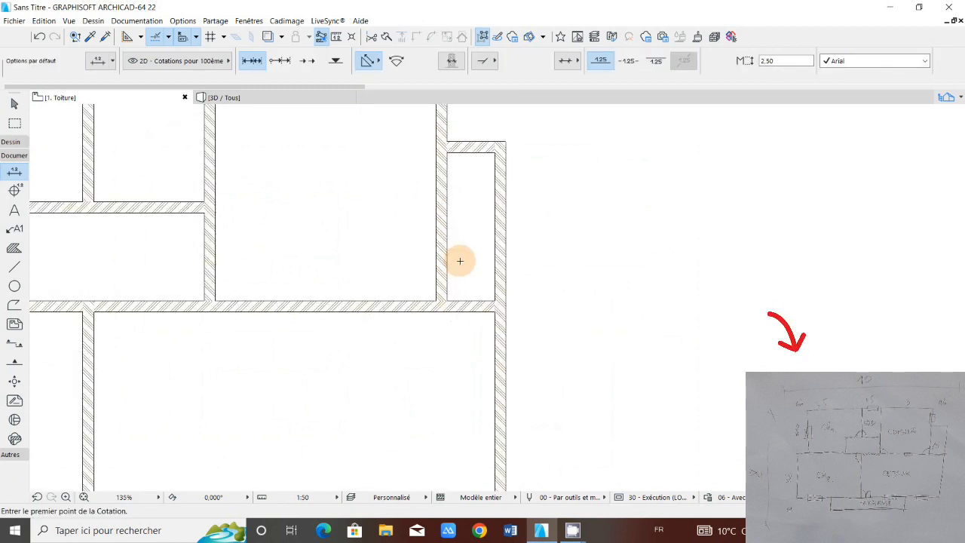
scroll(460, 261, up, 1)
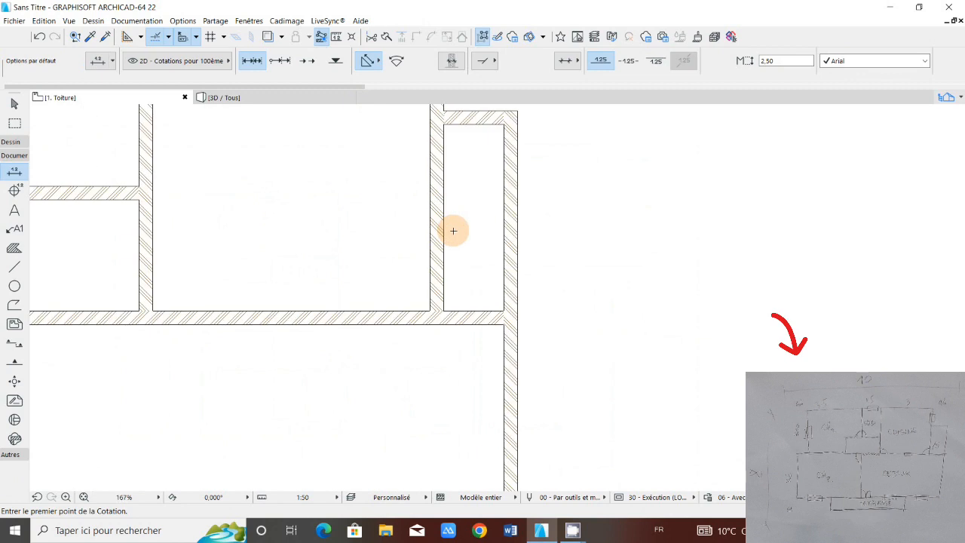
Step: Measure the narrow far-right room's width and side walls with a horizontal dimension chain, and delete the chain
click(453, 231)
click(504, 227)
right_click(505, 228)
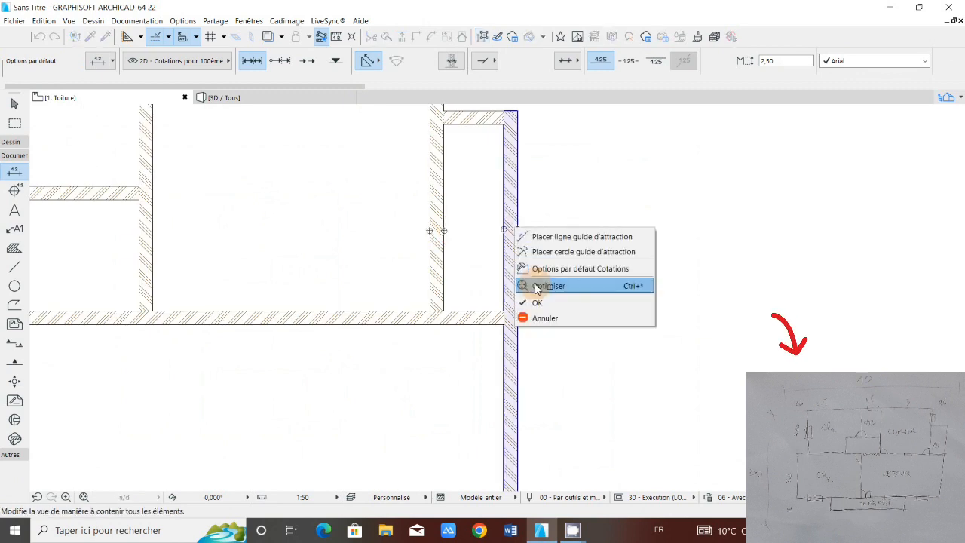
click(537, 286)
click(520, 277)
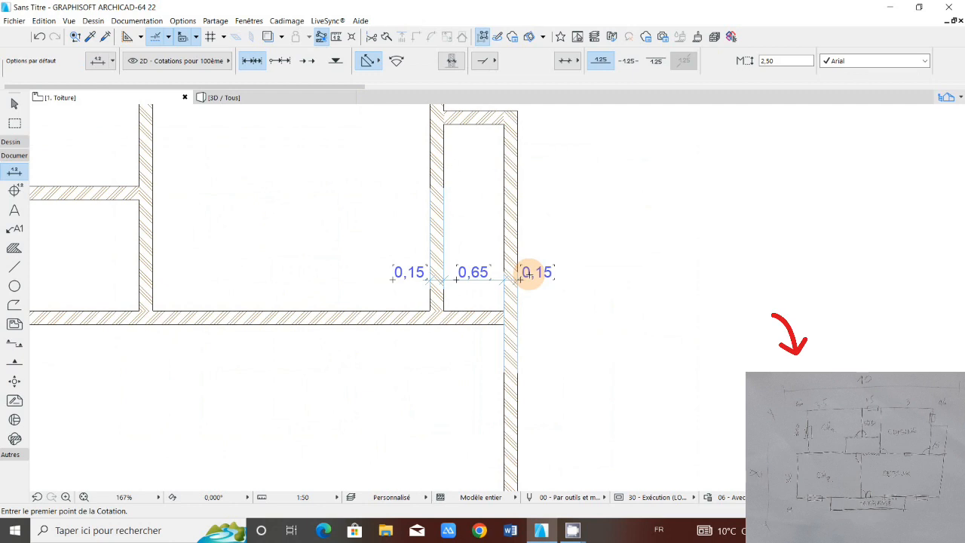
scroll(531, 274, down, 2)
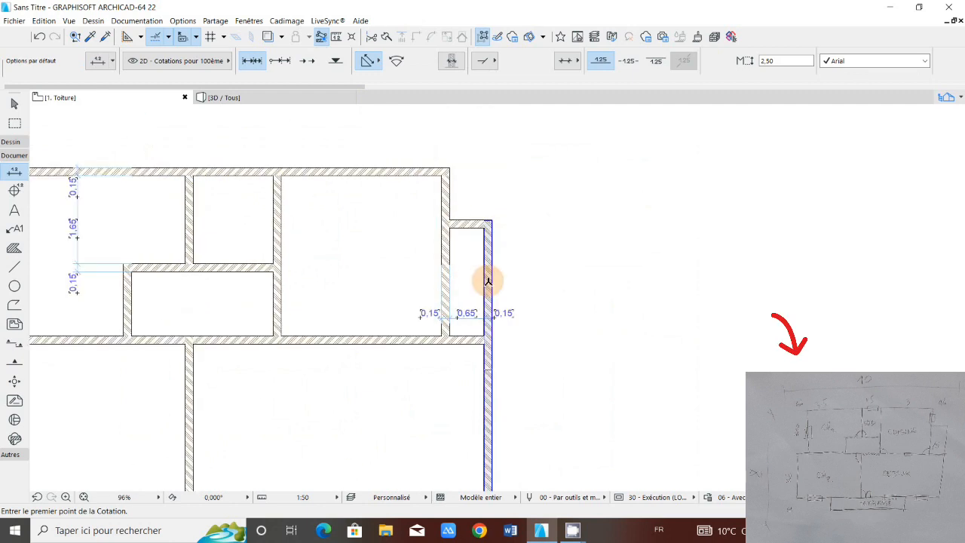
scroll(465, 321, up, 1)
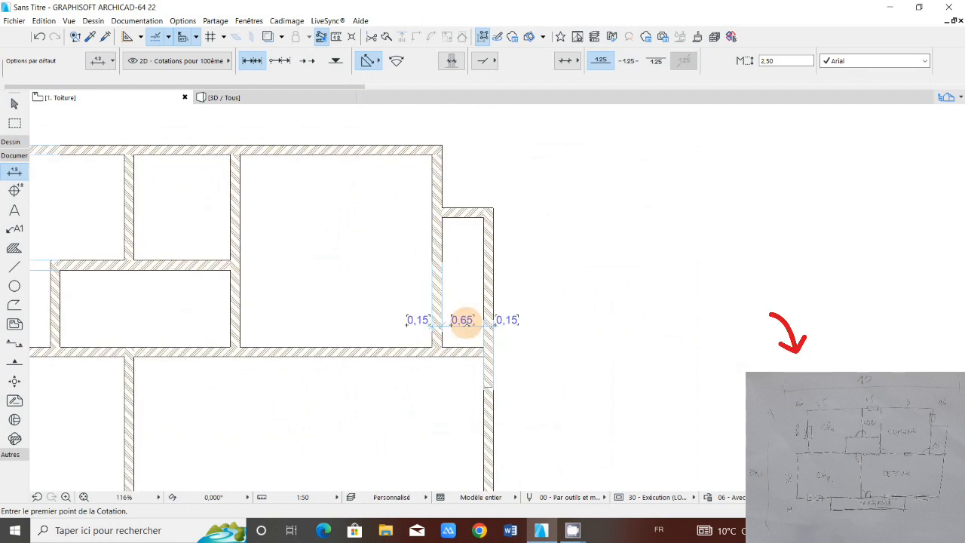
scroll(466, 321, up, 3)
click(497, 320)
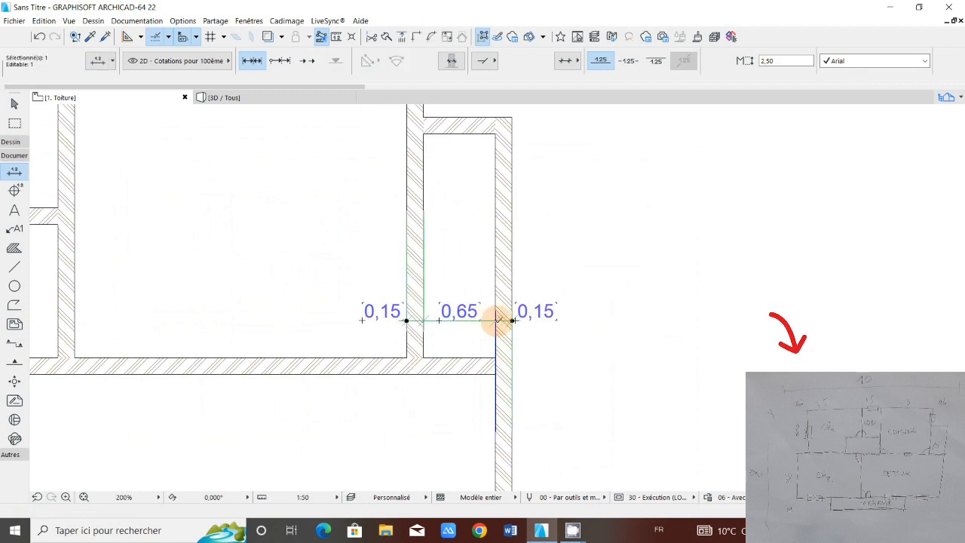
key(Delete)
Step: Examine the wall layout of the whole floor plan, from the upper rooms down to the terrace, against the sketch
scroll(506, 270, down, 6)
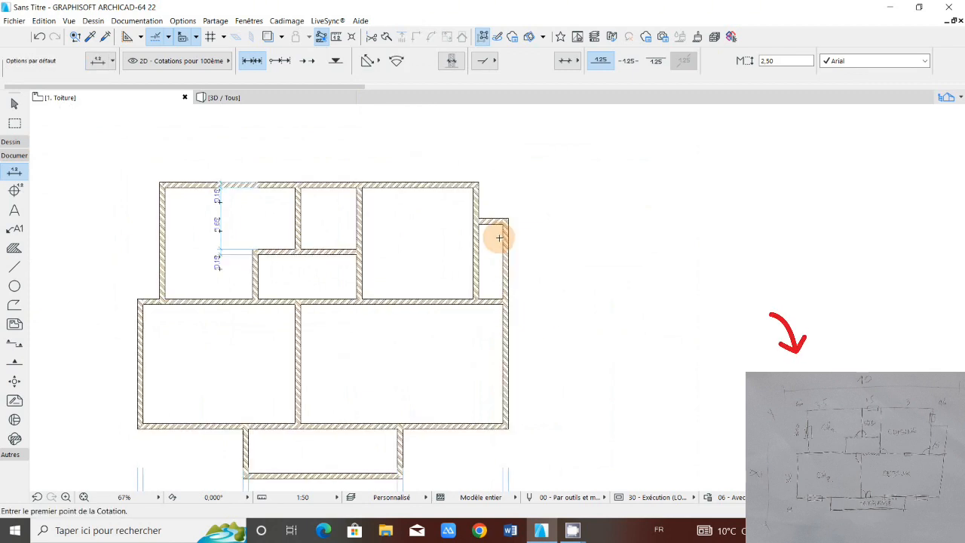
scroll(499, 238, down, 1)
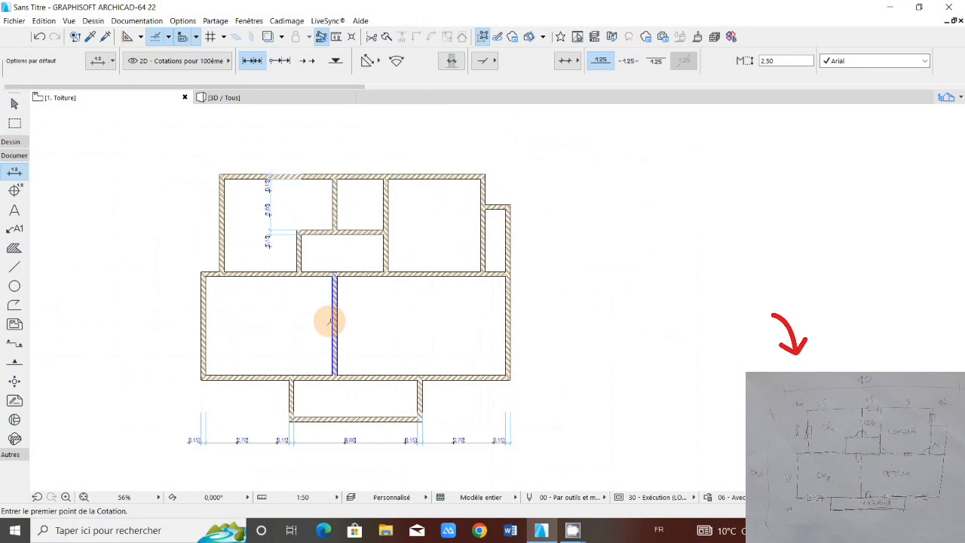
scroll(339, 272, up, 5)
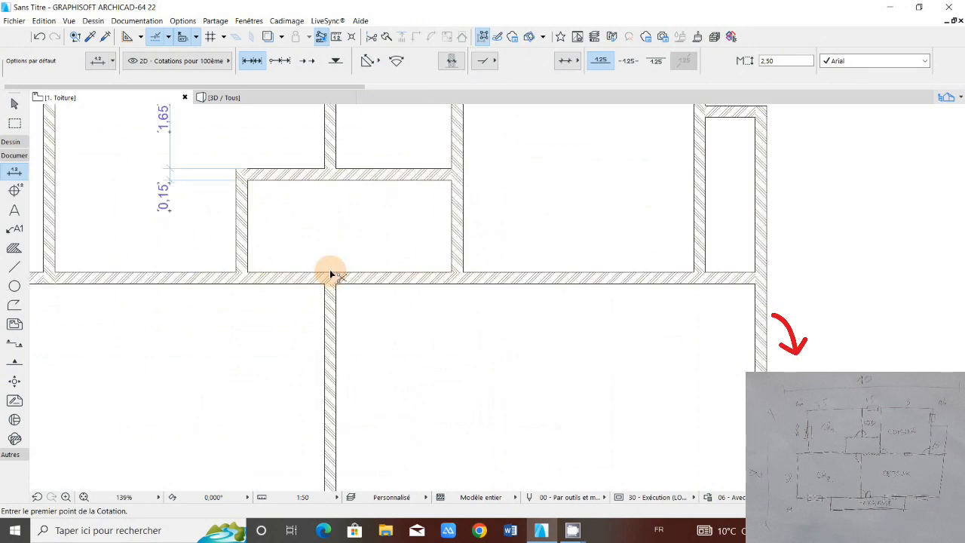
scroll(329, 269, down, 7)
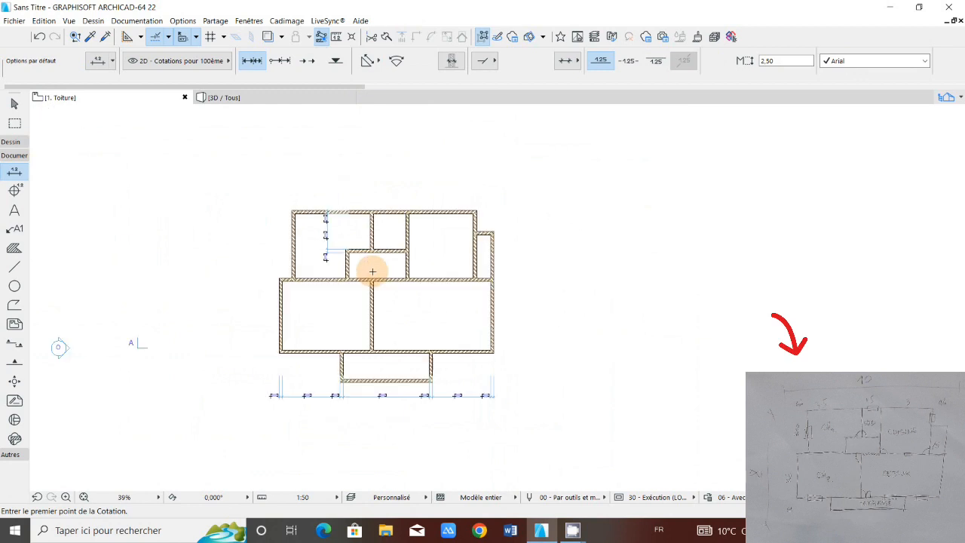
middle_drag(402, 370, 466, 369)
scroll(456, 372, up, 4)
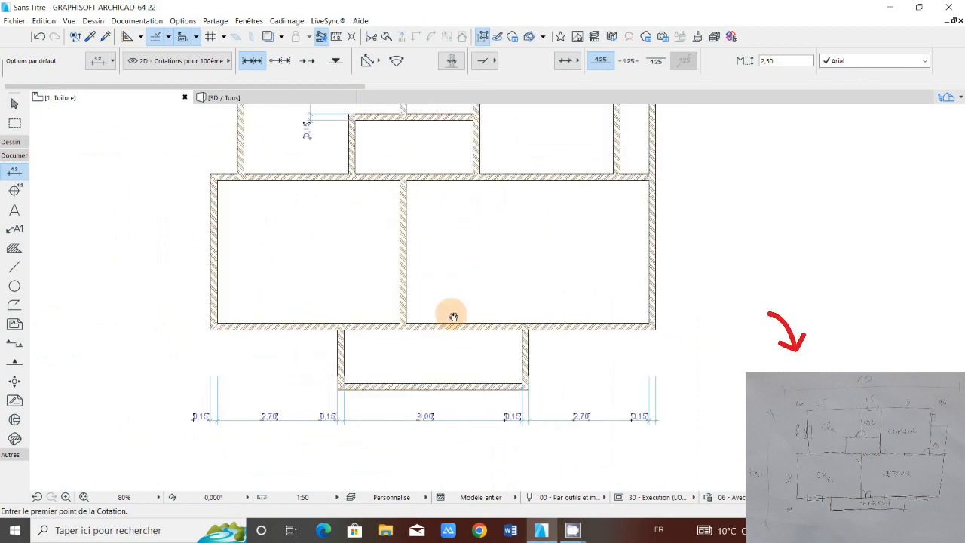
scroll(453, 317, down, 2)
scroll(442, 332, up, 1)
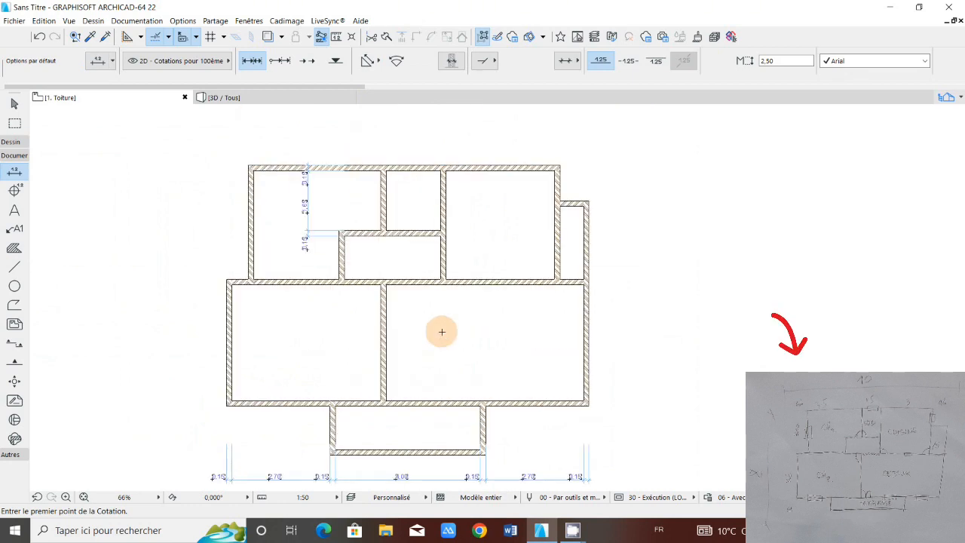
scroll(442, 332, up, 1)
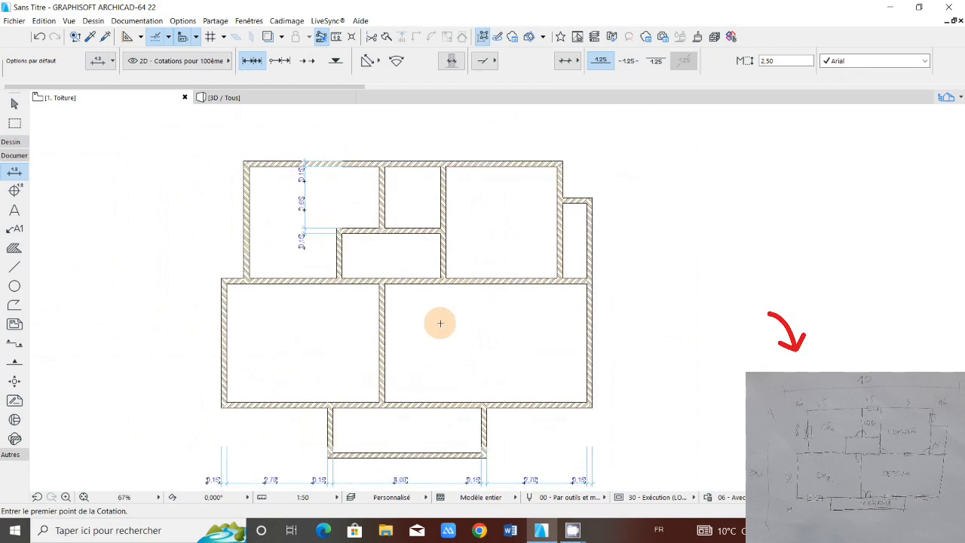
scroll(460, 309, down, 2)
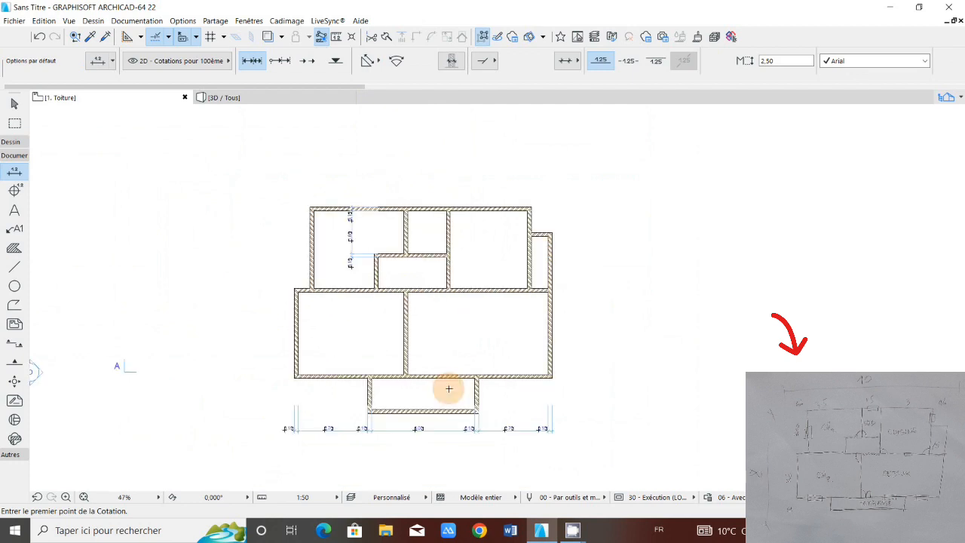
scroll(418, 408, up, 1)
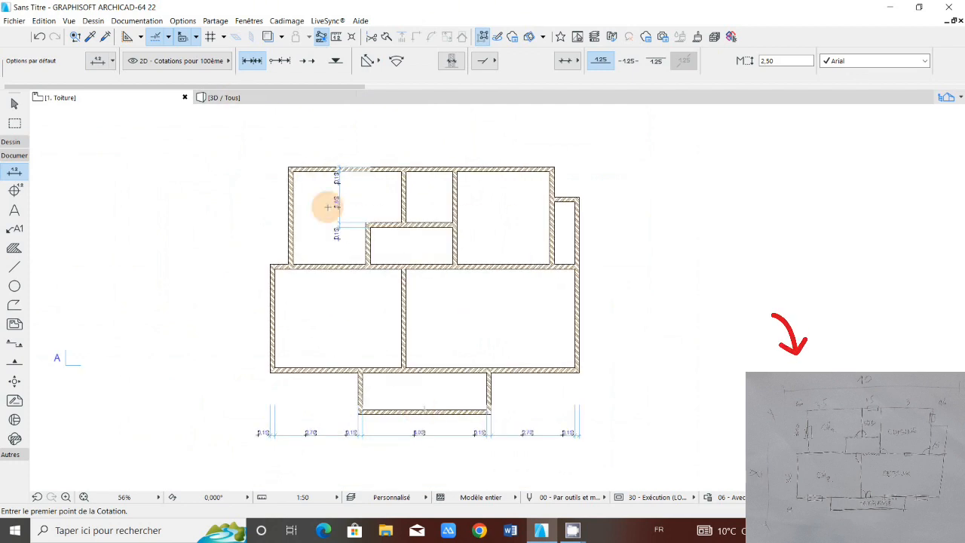
Step: Measure the distance between the upper-left room's outer wall and the small room's left wall with a dimension chain, and delete the chain
scroll(337, 202, up, 2)
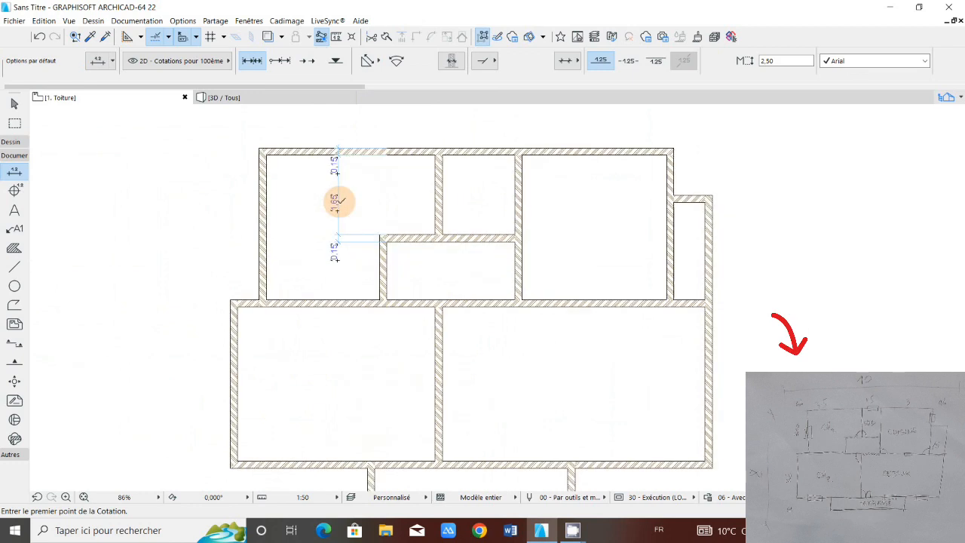
scroll(338, 201, up, 2)
click(243, 299)
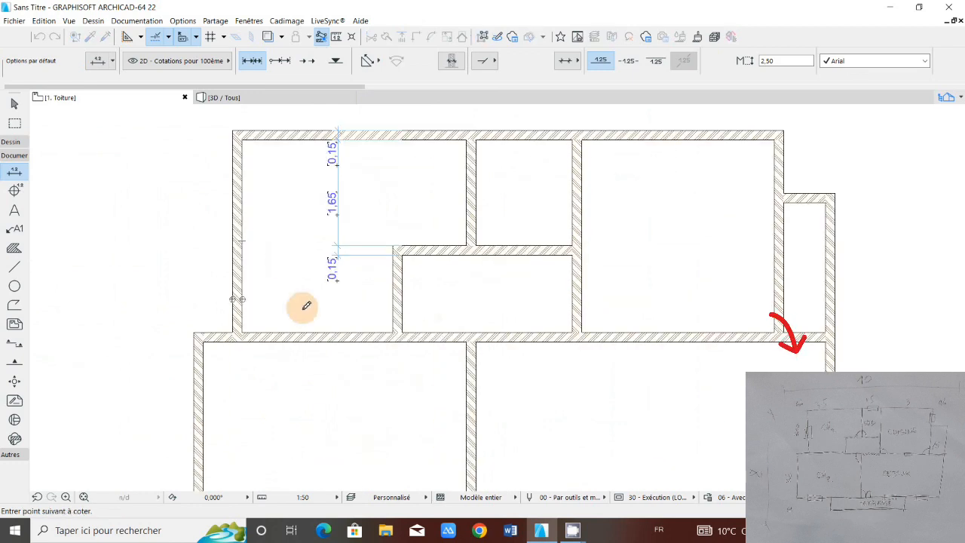
right_click(335, 297)
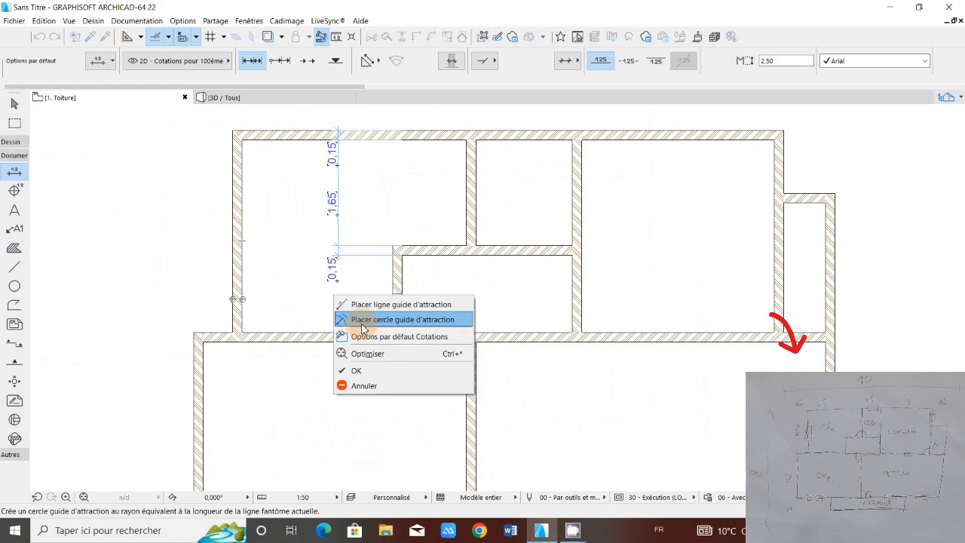
click(356, 371)
click(342, 305)
scroll(339, 306, up, 3)
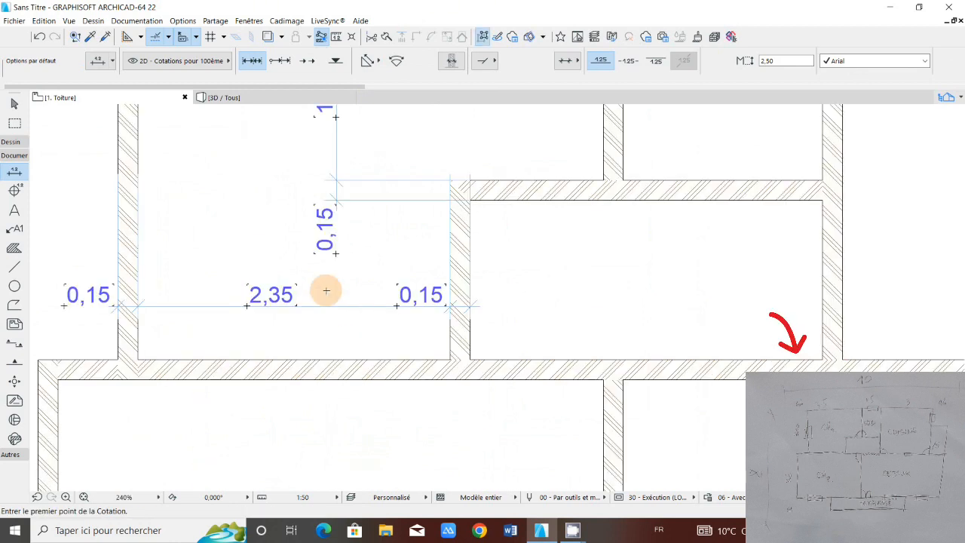
shift+click(328, 307)
key(Delete)
scroll(329, 310, down, 3)
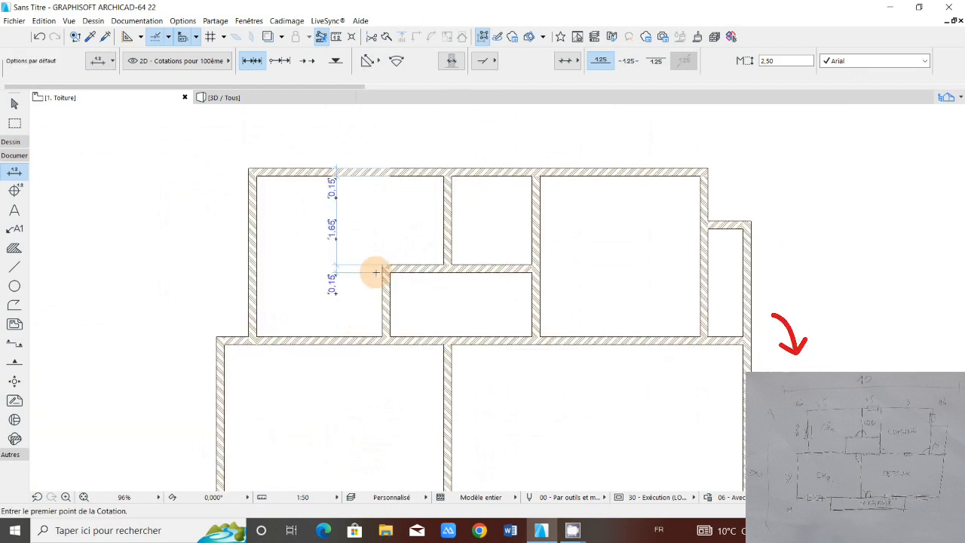
Step: Join the small room's left and upper walls at their corner, and the left and top outer walls at the upper-left room's corner
scroll(376, 272, up, 2)
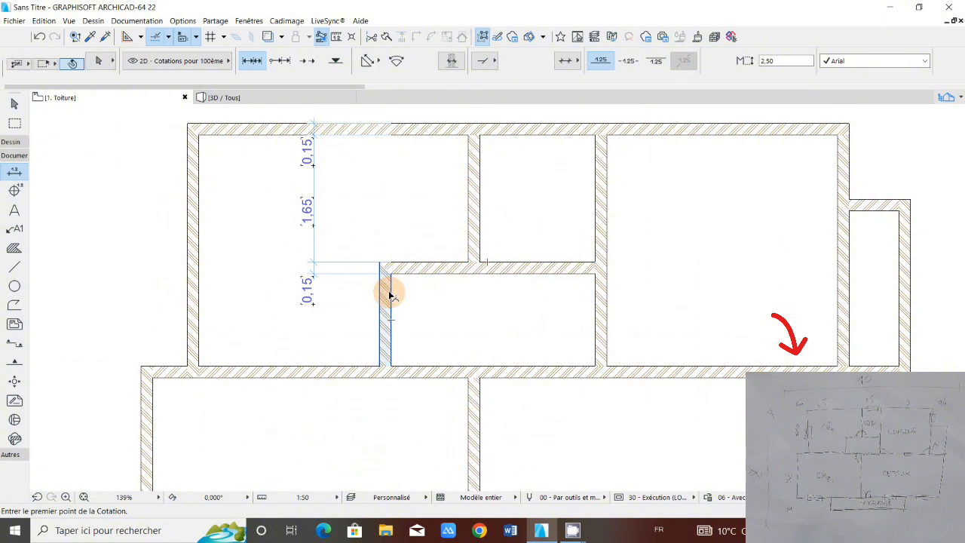
shift+click(390, 292)
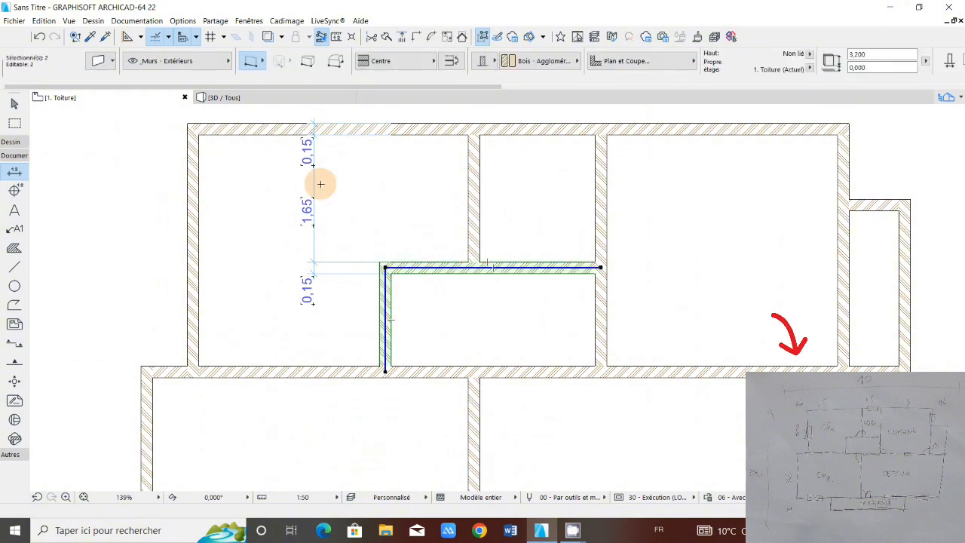
key(Delete)
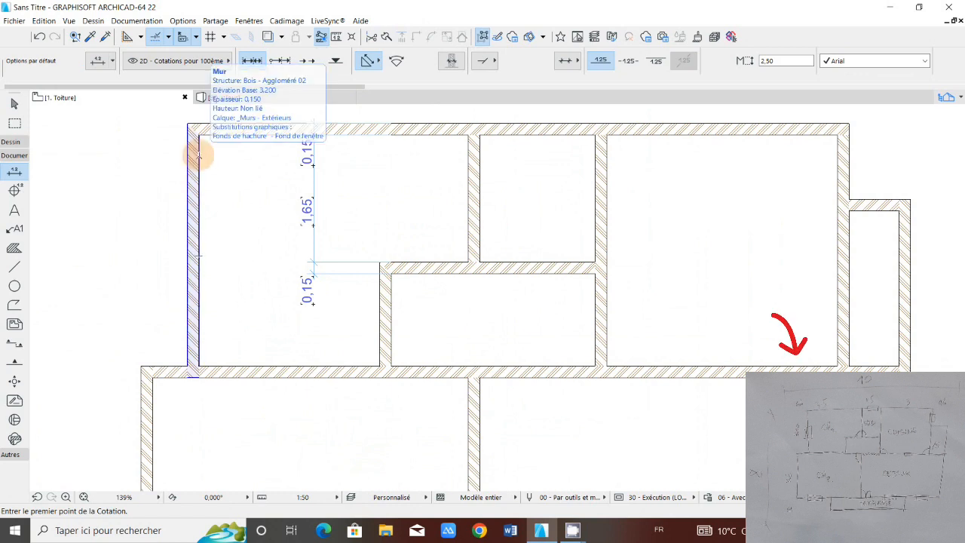
key(ctrl+z)
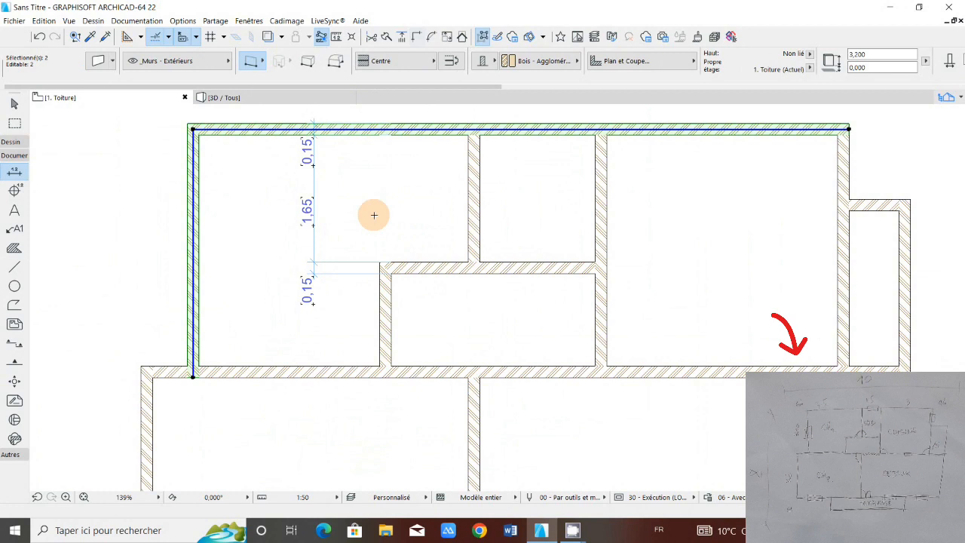
key(Escape)
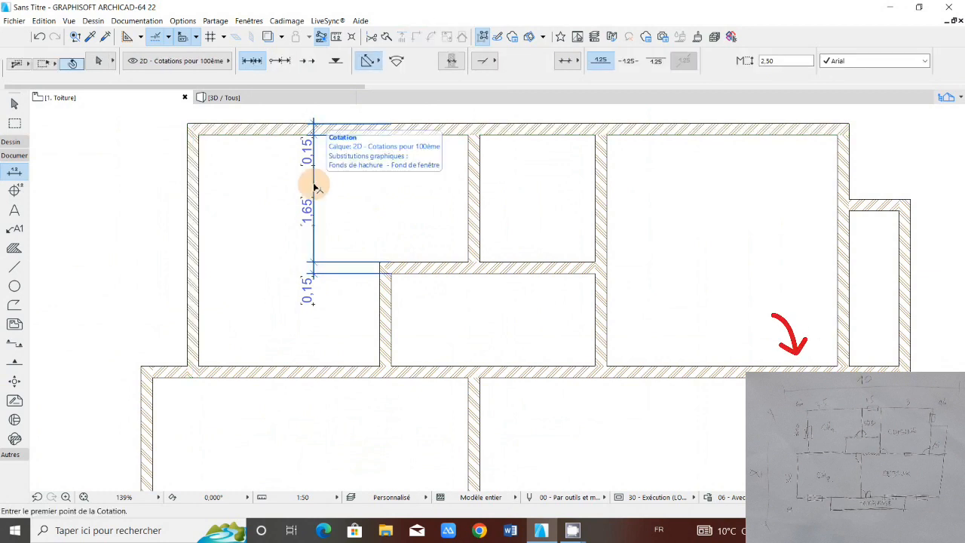
Step: Delete the vertical dimension chain in the upper-left room and the horizontal dimension chain below the terrace
shift+click(314, 187)
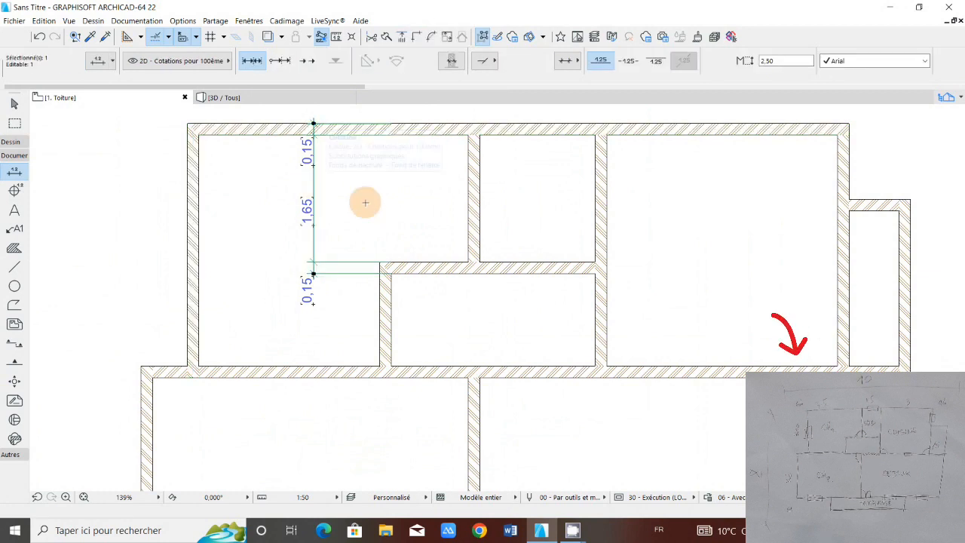
key(Delete)
scroll(383, 211, down, 2)
scroll(383, 212, down, 3)
scroll(403, 405, up, 3)
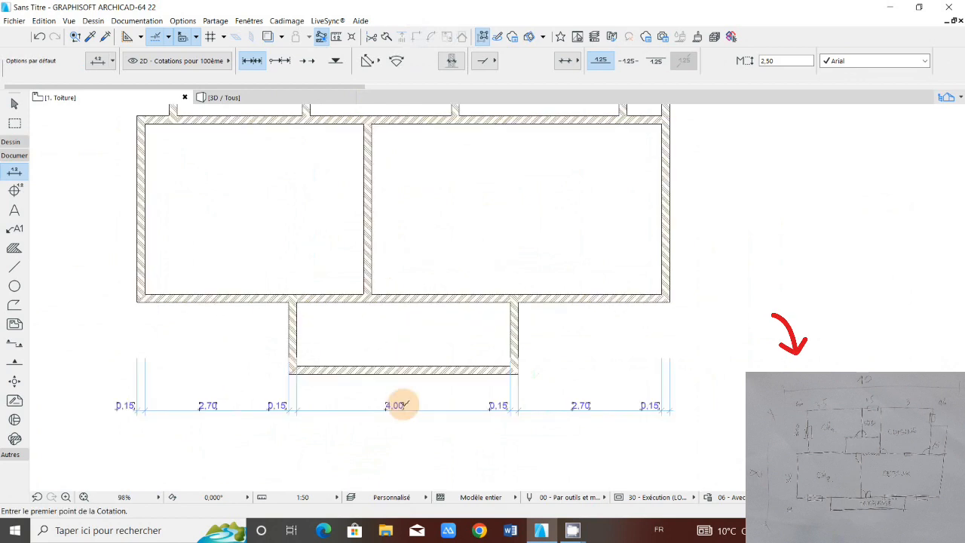
shift+click(404, 405)
scroll(404, 405, up, 1)
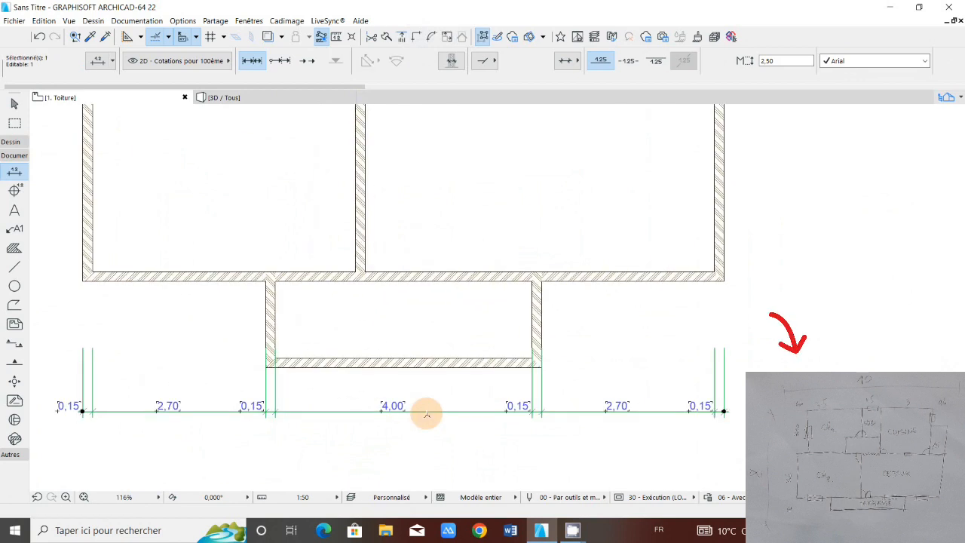
key(Delete)
scroll(378, 297, down, 6)
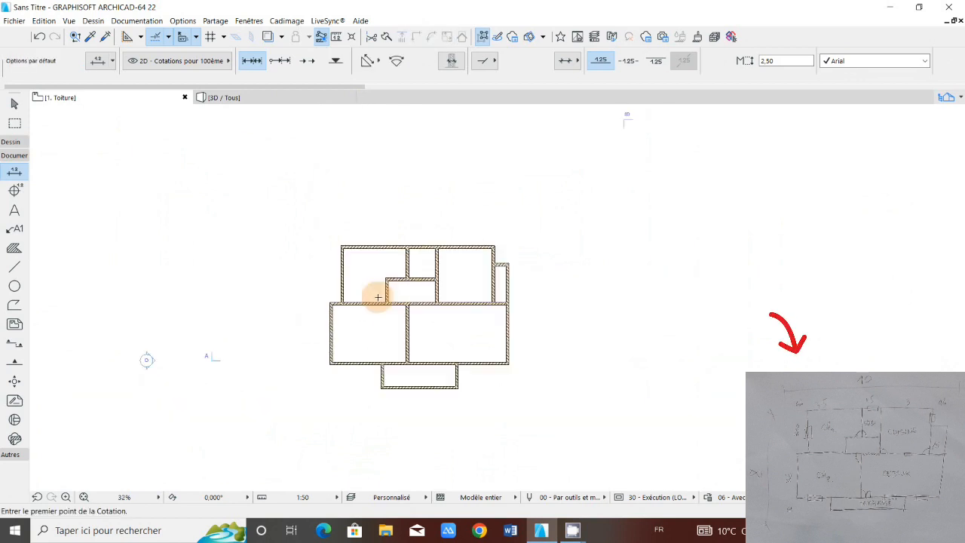
Step: Join the lower-left room's left outer wall and the long central horizontal wall at their shared corner
scroll(334, 306, up, 10)
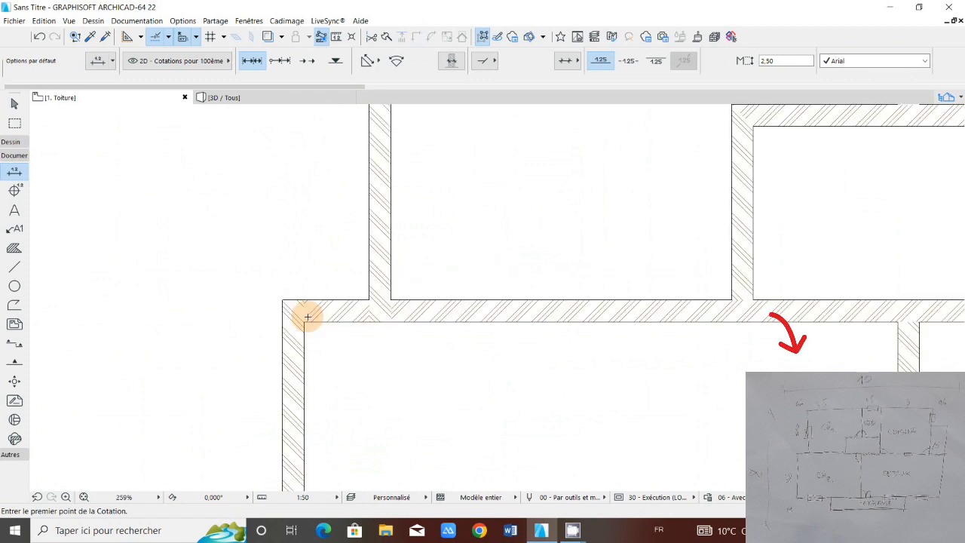
scroll(308, 317, up, 1)
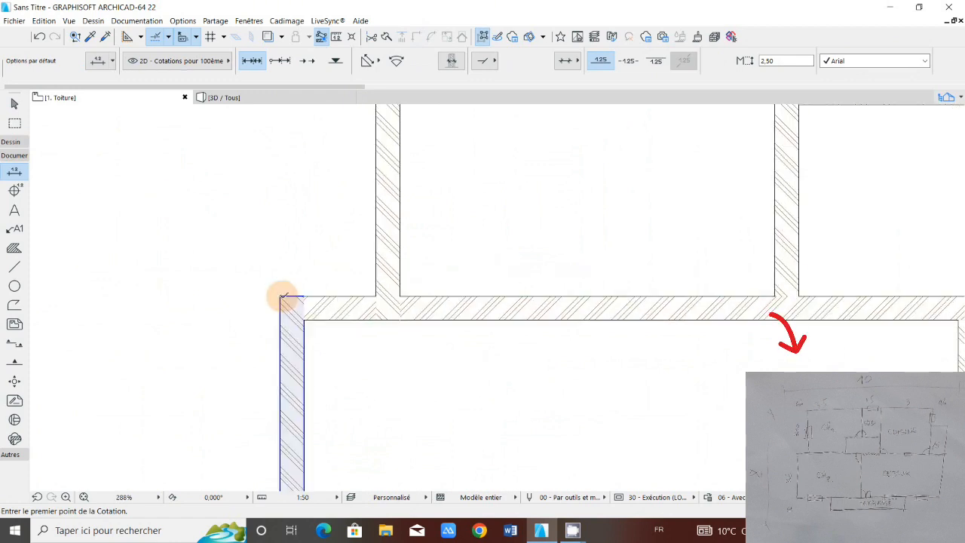
shift+click(287, 333)
shift+click(324, 307)
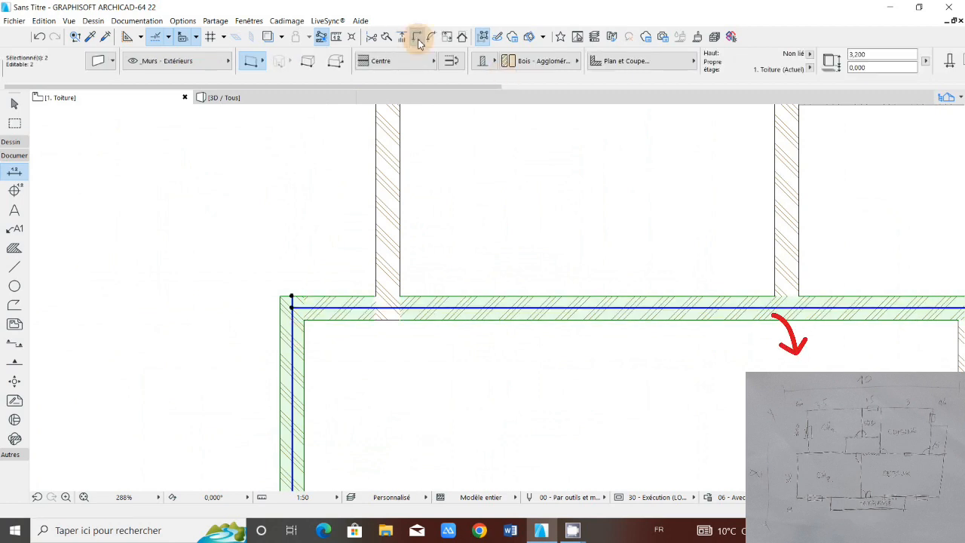
key(Escape)
scroll(390, 325, down, 5)
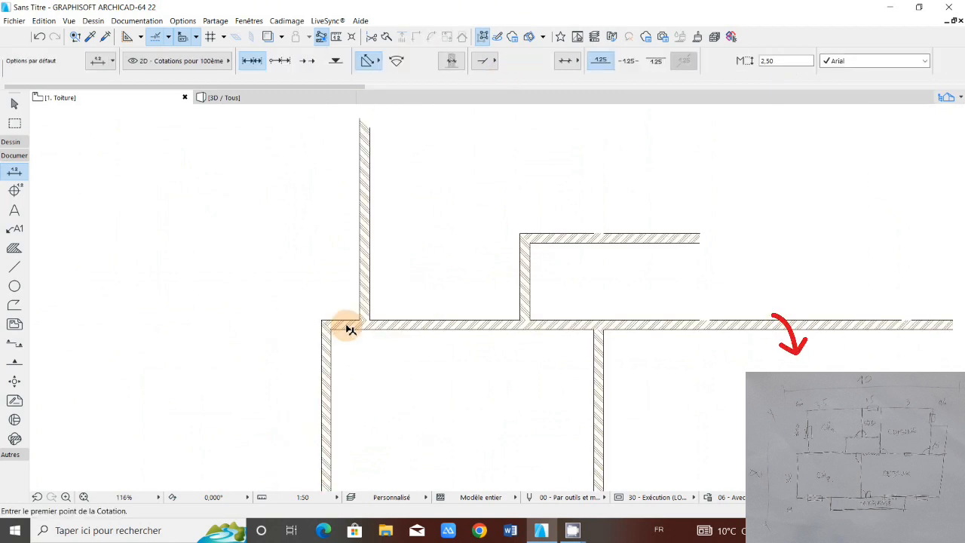
shift+click(349, 329)
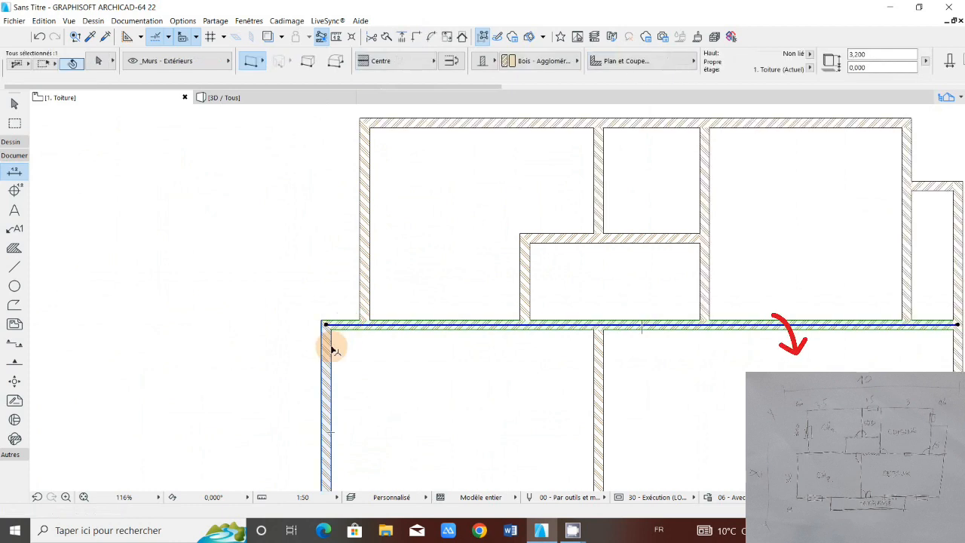
key(Escape)
Step: Dimension the house's overall width from the lower-left room's outer corner to the right annex's outer corner, placing the dimension line above the plan
scroll(323, 328, up, 5)
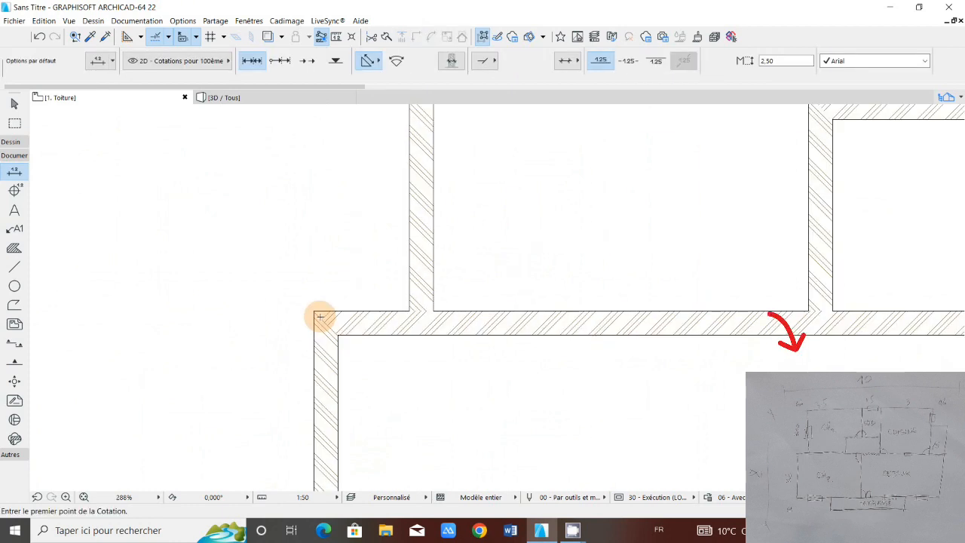
scroll(320, 316, down, 4)
click(323, 313)
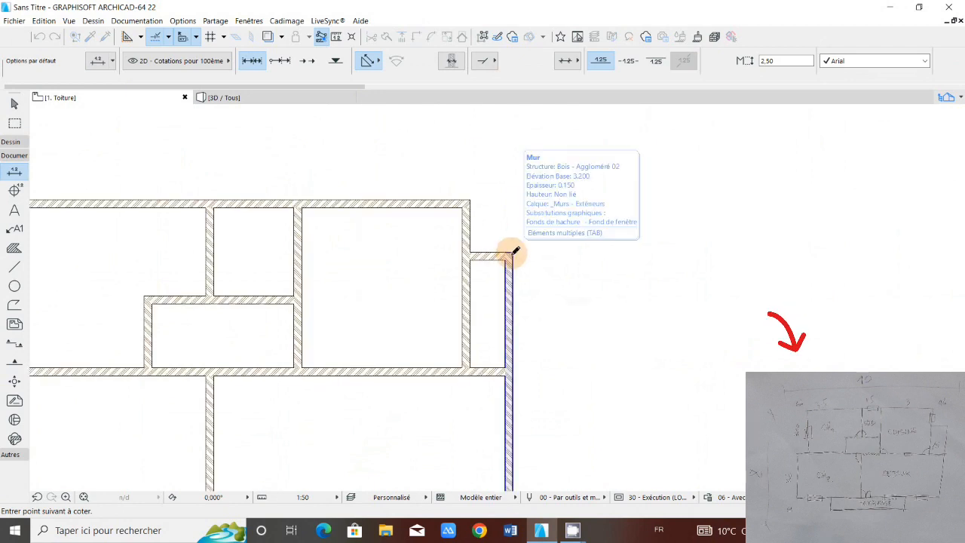
scroll(515, 251, up, 5)
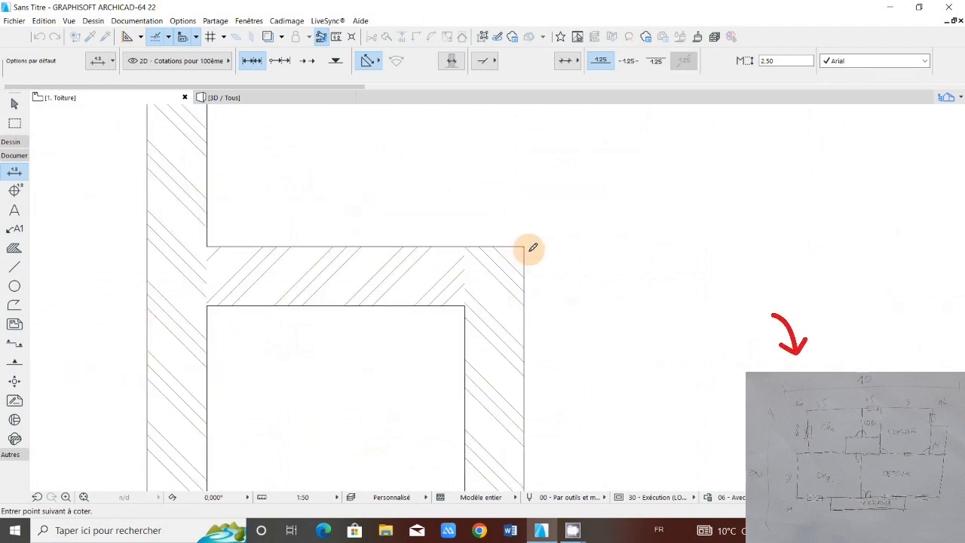
scroll(532, 248, down, 4)
scroll(542, 253, down, 2)
right_click(488, 233)
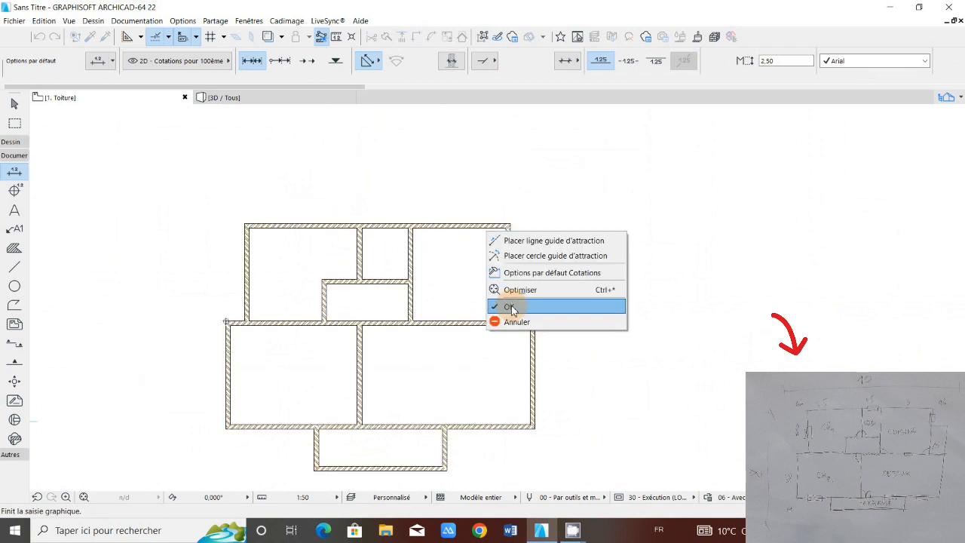
click(510, 307)
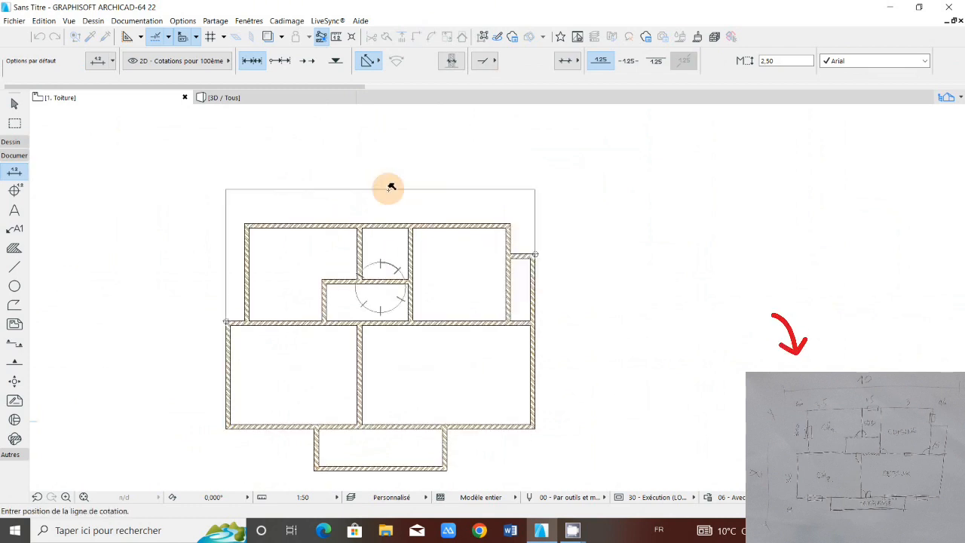
click(390, 187)
Step: Join the narrow right-hand room's top and right walls at their corner, and the top and right outer walls at the upper-right room's corner
scroll(389, 188, up, 3)
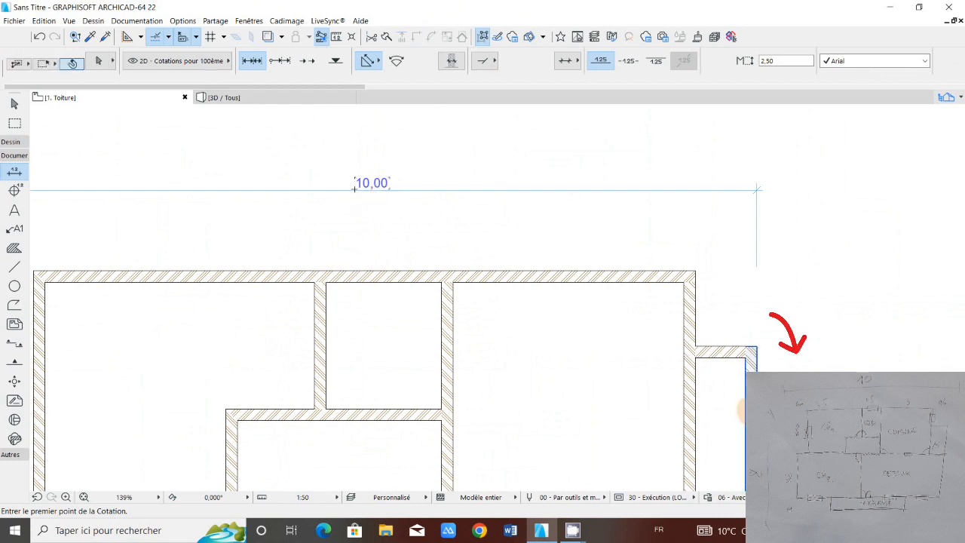
click(718, 355)
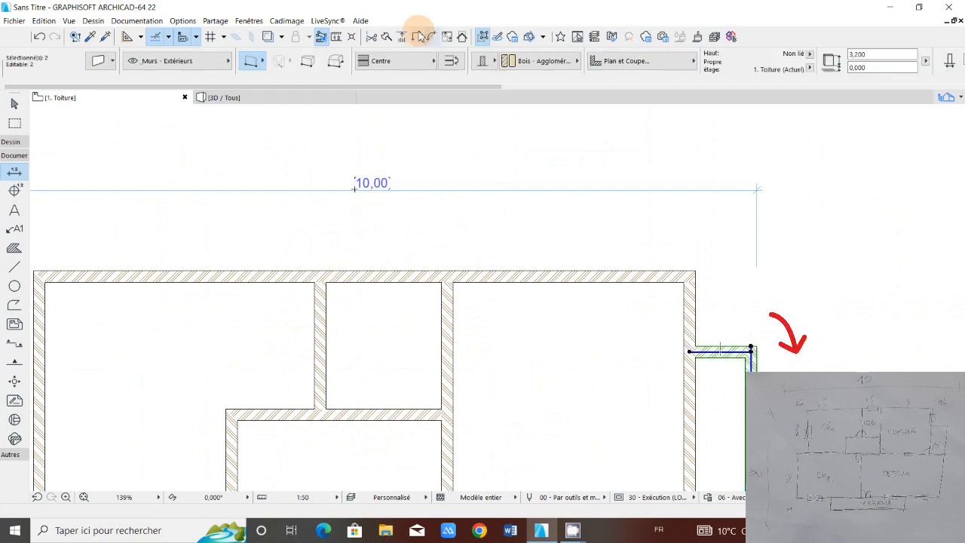
click(604, 325)
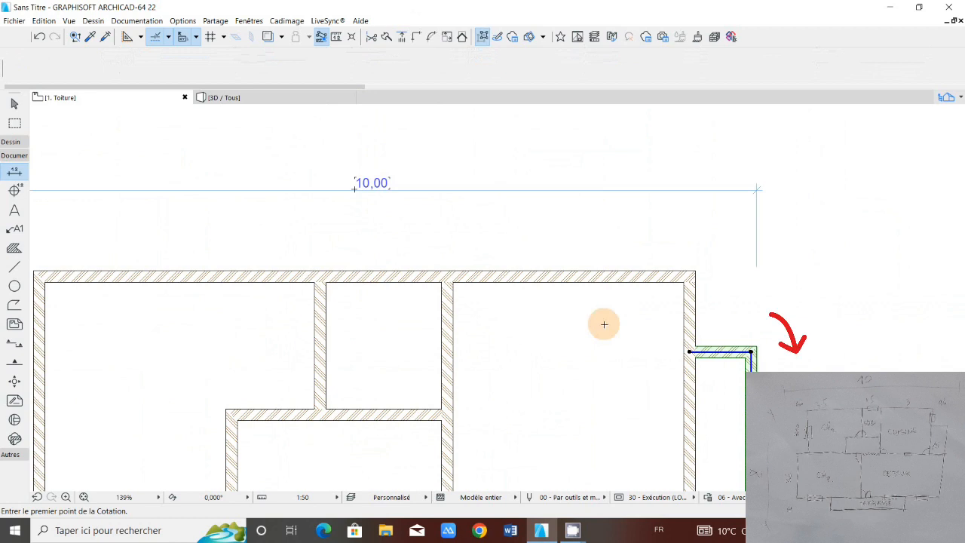
click(694, 270)
key(Escape)
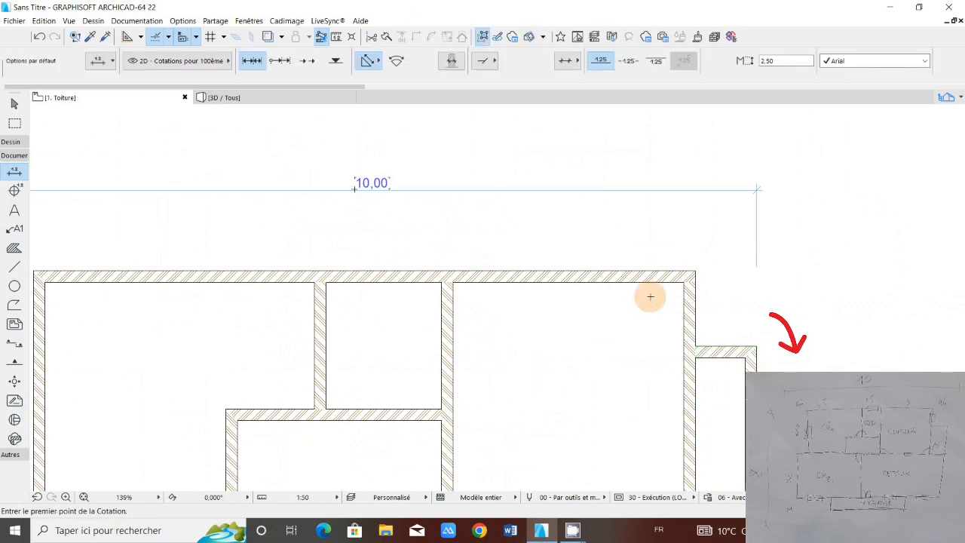
shift+click(691, 314)
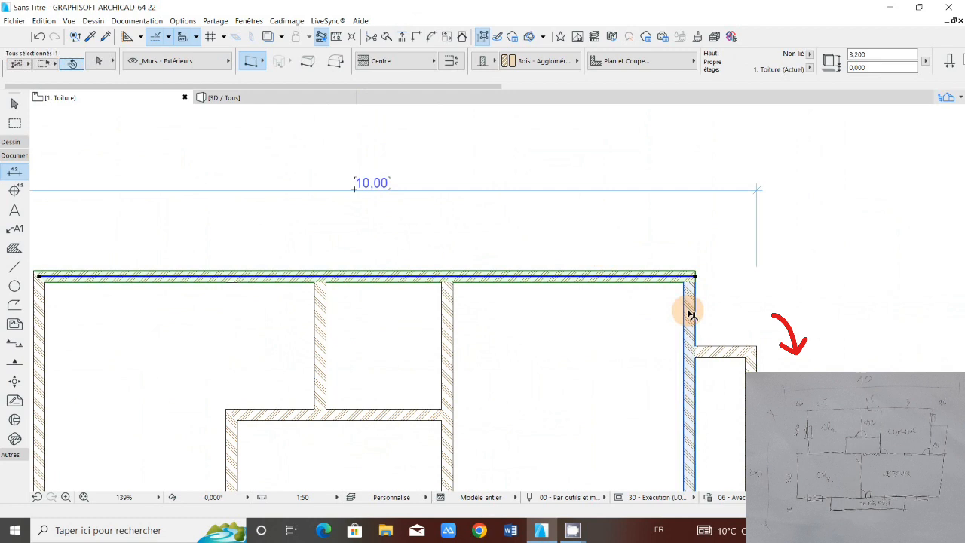
shift+click(690, 314)
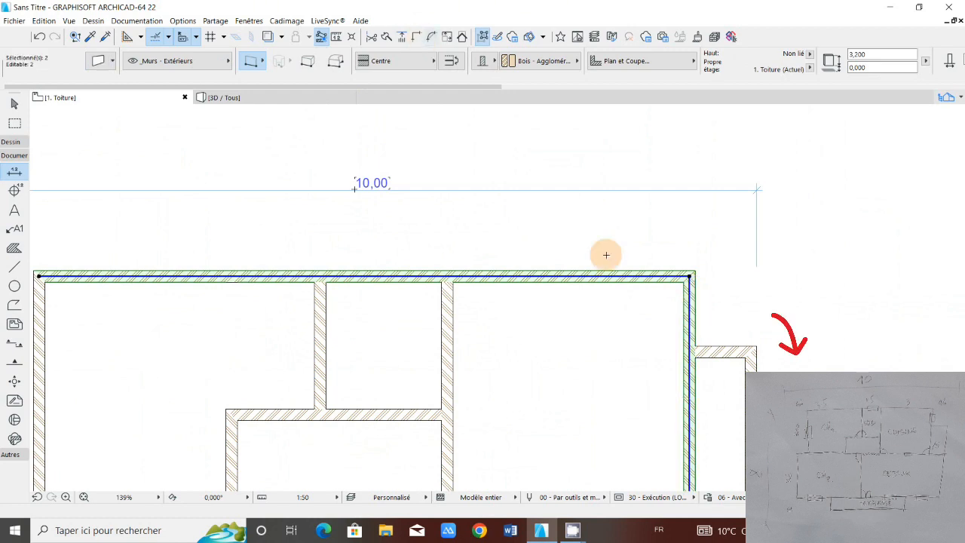
key(Escape)
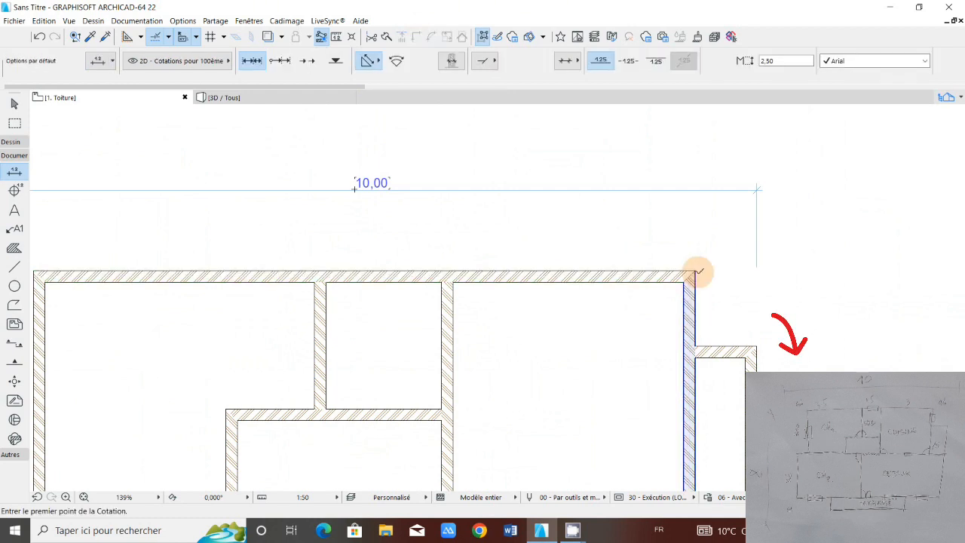
Step: Dimension the overall depth from the upper-right room's outer corner to the terrace's lower-right corner, placing the dimension line to the right of the plan
click(699, 271)
scroll(617, 306, down, 2)
scroll(587, 387, down, 2)
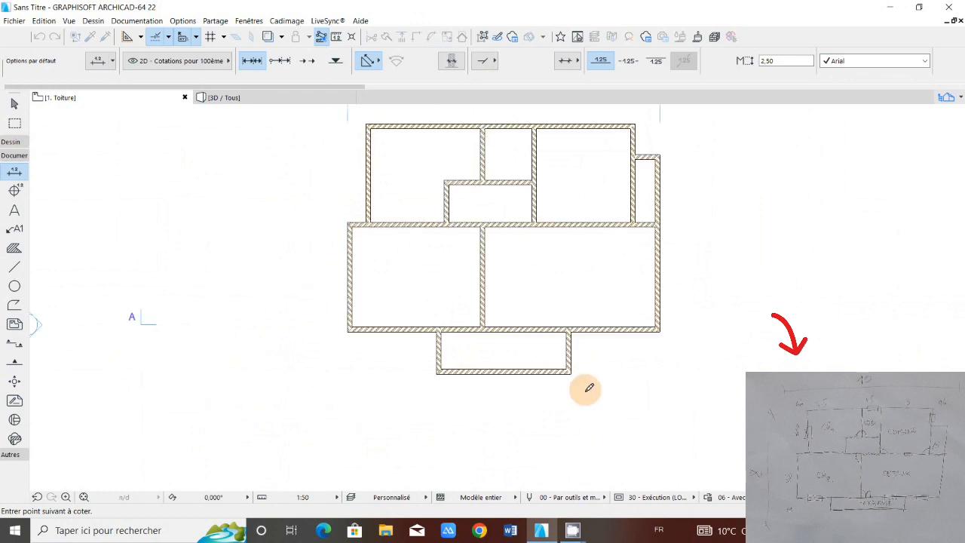
scroll(587, 388, up, 2)
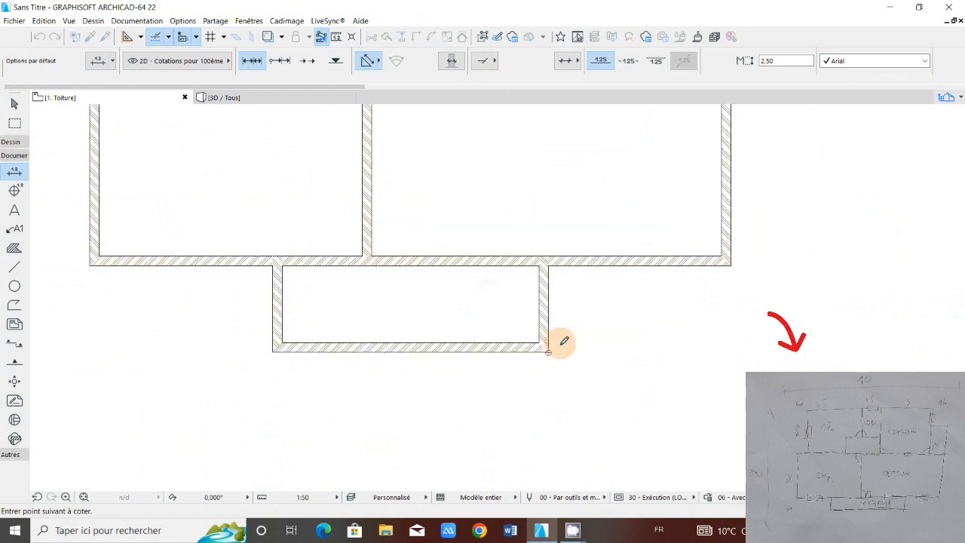
scroll(564, 341, down, 3)
right_click(576, 310)
key(Escape)
scroll(599, 319, up, 3)
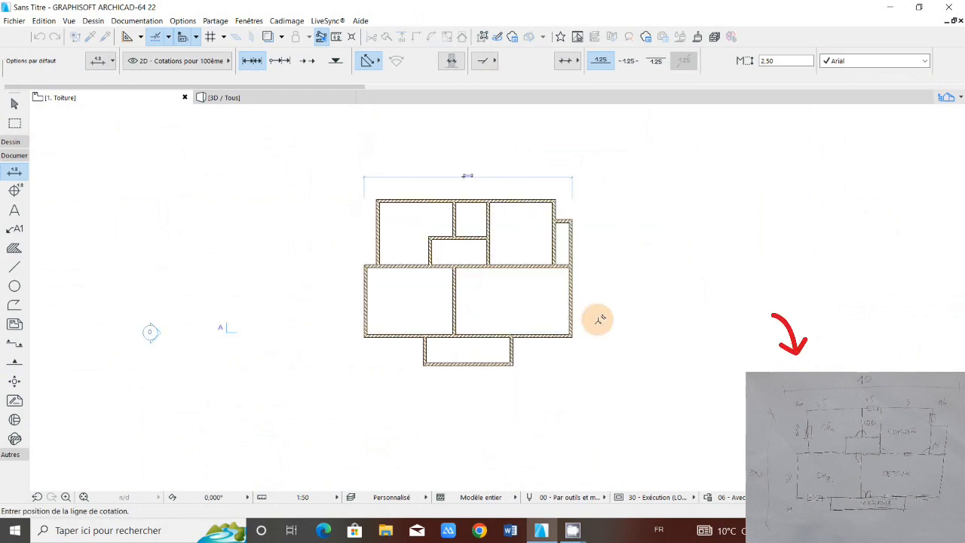
scroll(599, 319, up, 2)
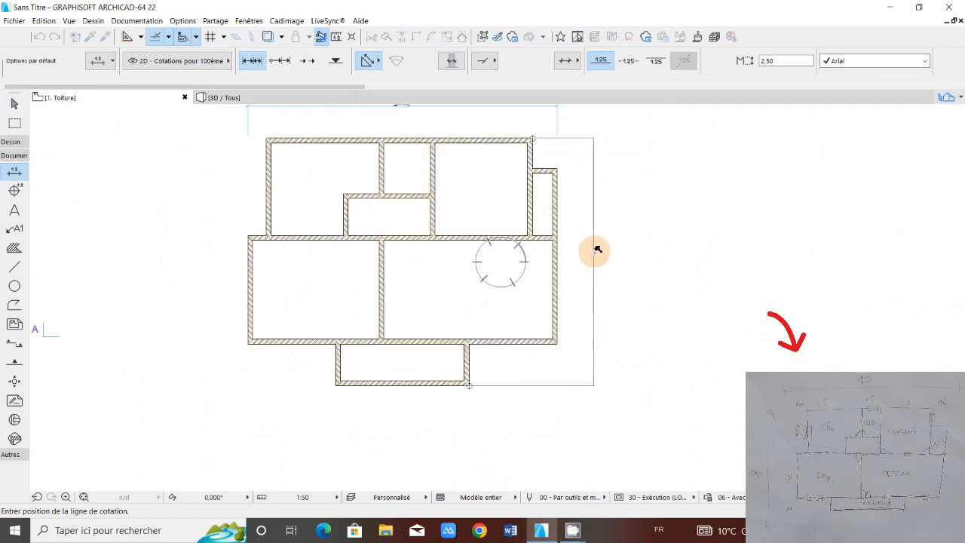
click(610, 252)
scroll(608, 257, up, 3)
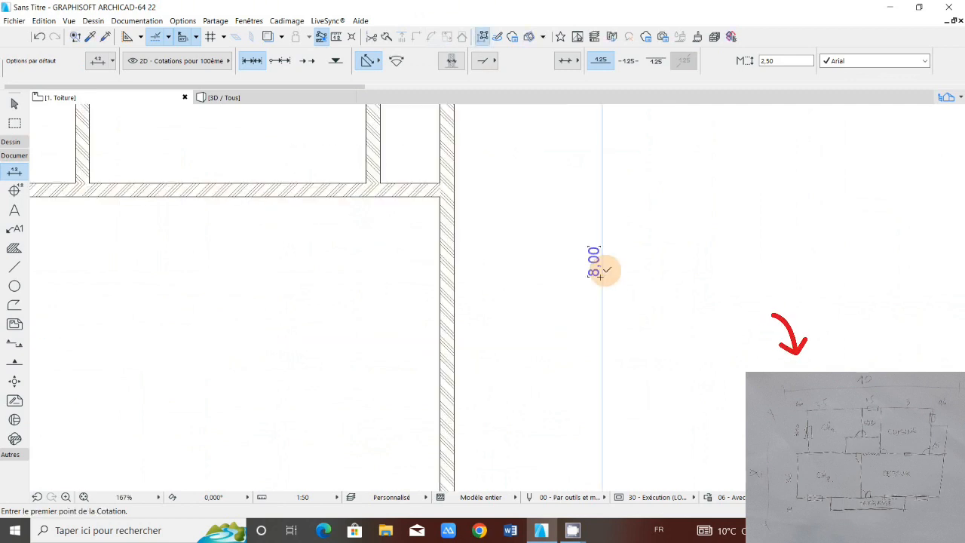
scroll(574, 279, down, 3)
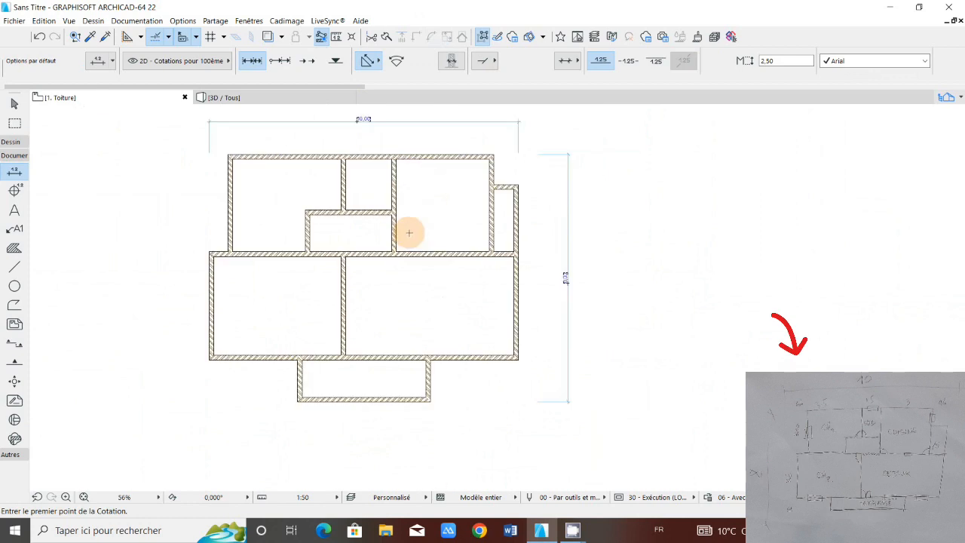
middle_drag(410, 233, 470, 272)
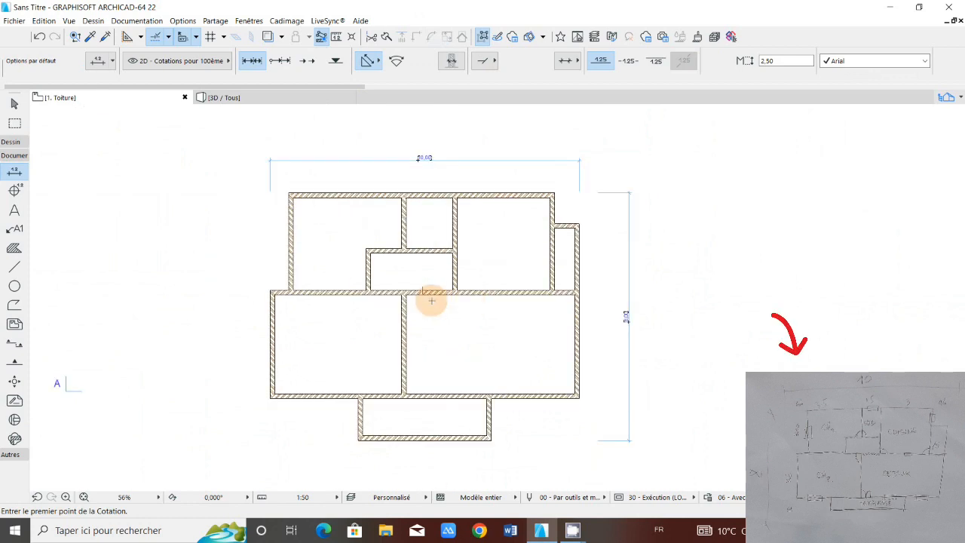
scroll(432, 300, up, 2)
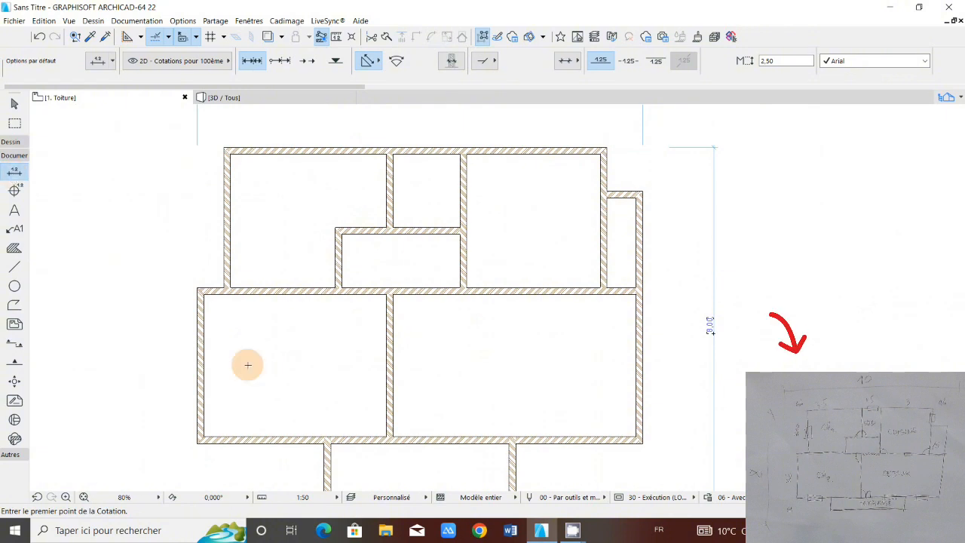
scroll(248, 362, down, 2)
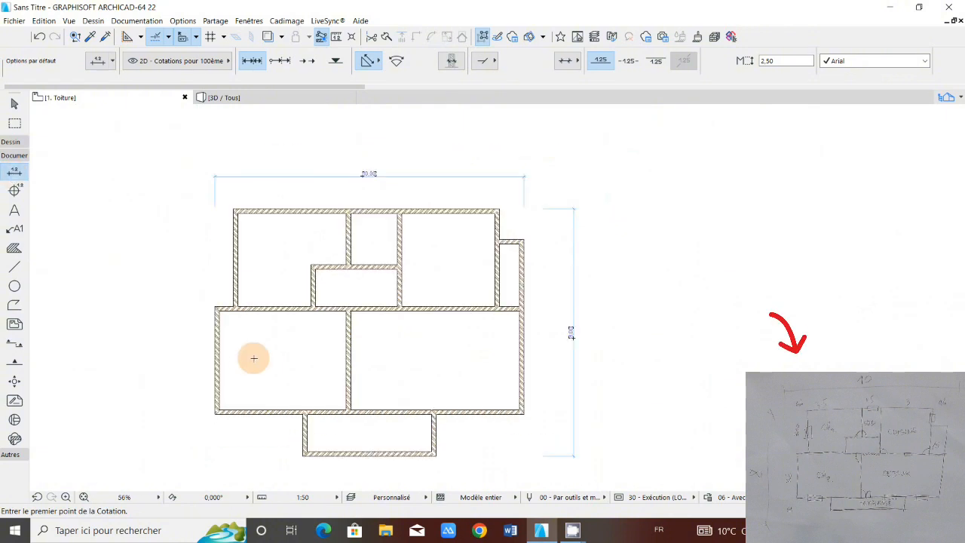
middle_drag(254, 358, 259, 338)
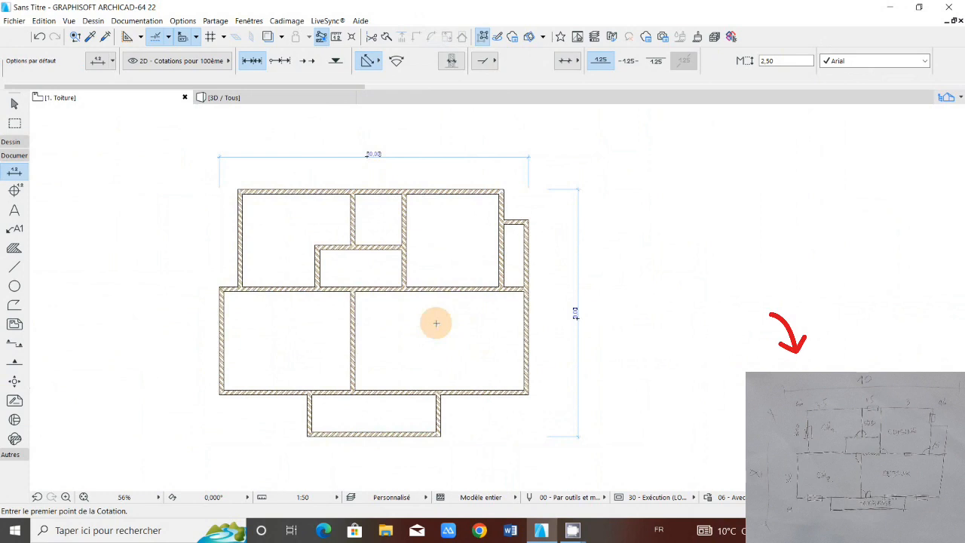
scroll(435, 322, up, 1)
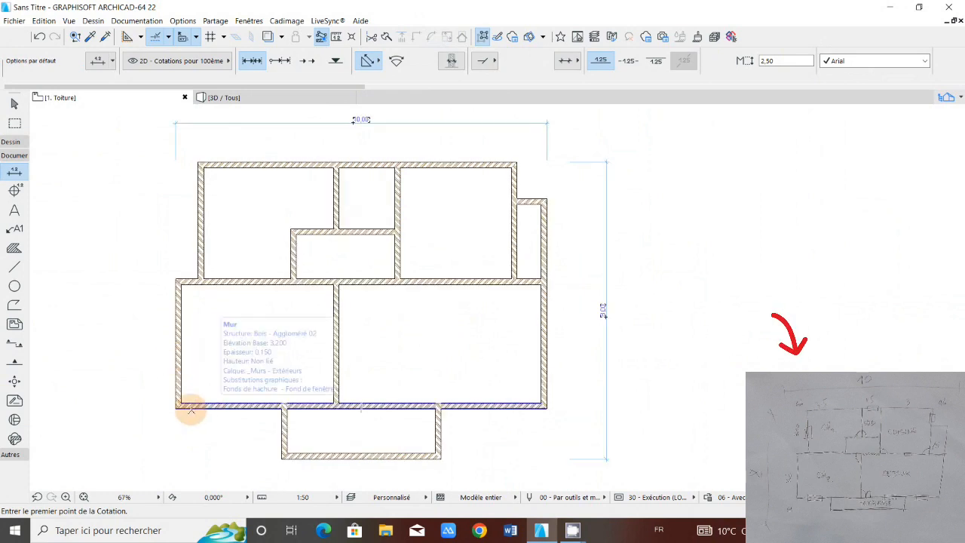
click(296, 457)
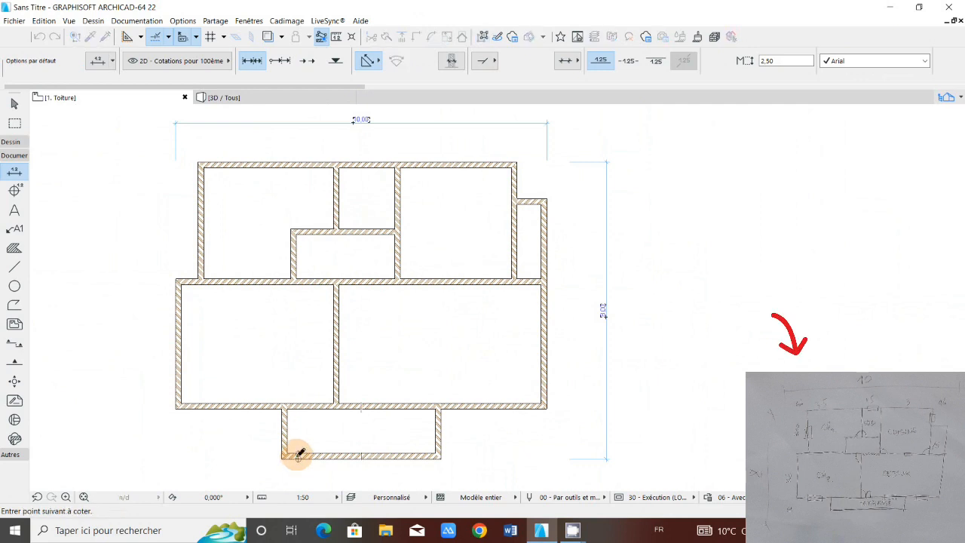
key(Escape)
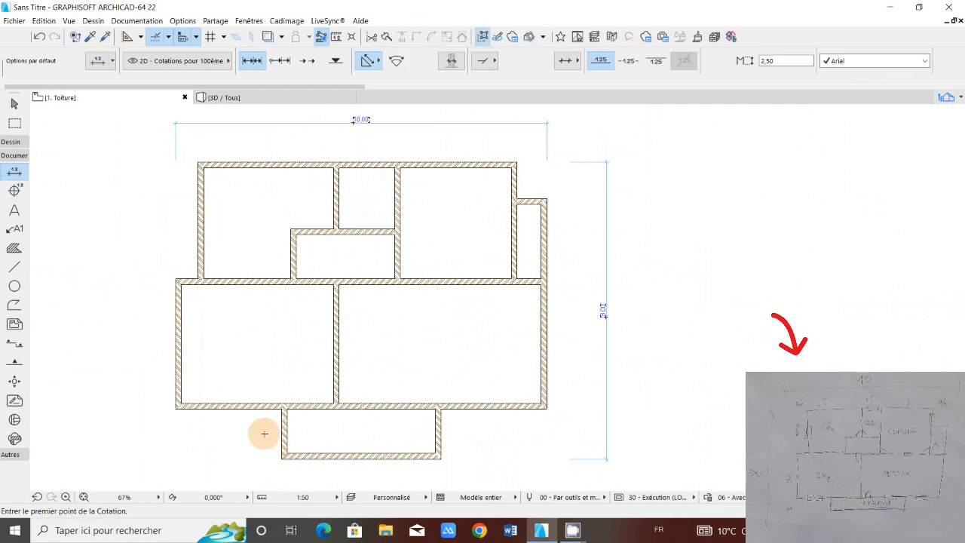
middle_drag(213, 398, 276, 403)
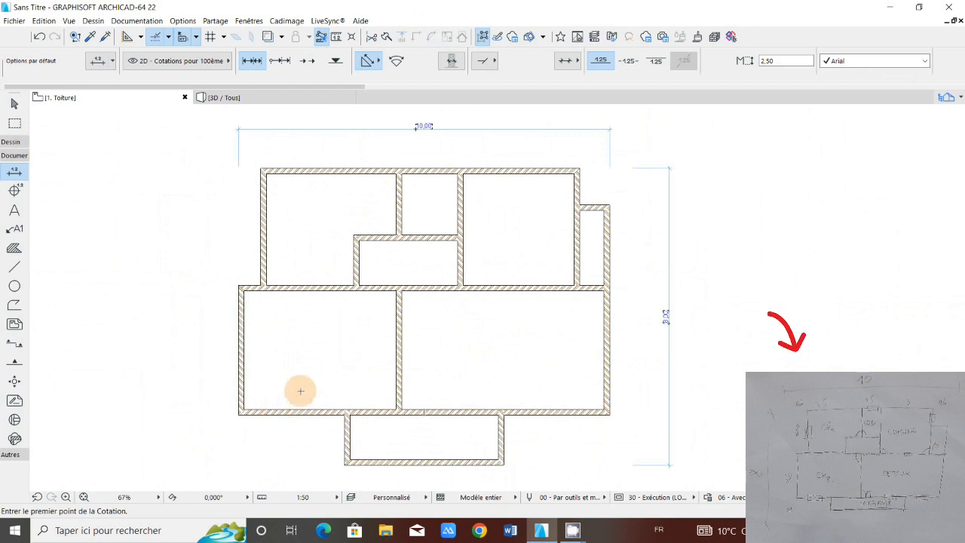
middle_drag(301, 391, 277, 380)
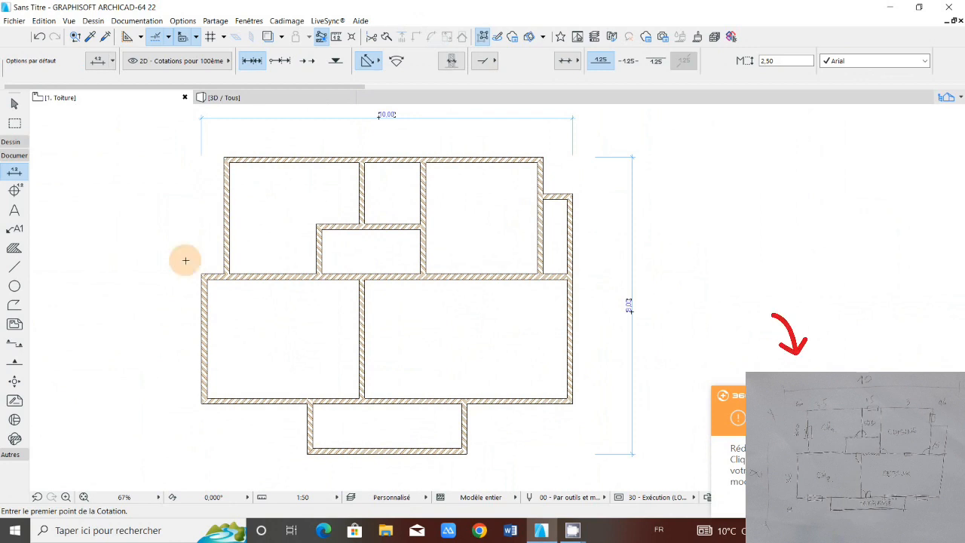
Step: Add a vertical dimension chain left of the plan through the terrace front wall, lower facade wall, central horizontal wall and top outer wall
click(341, 451)
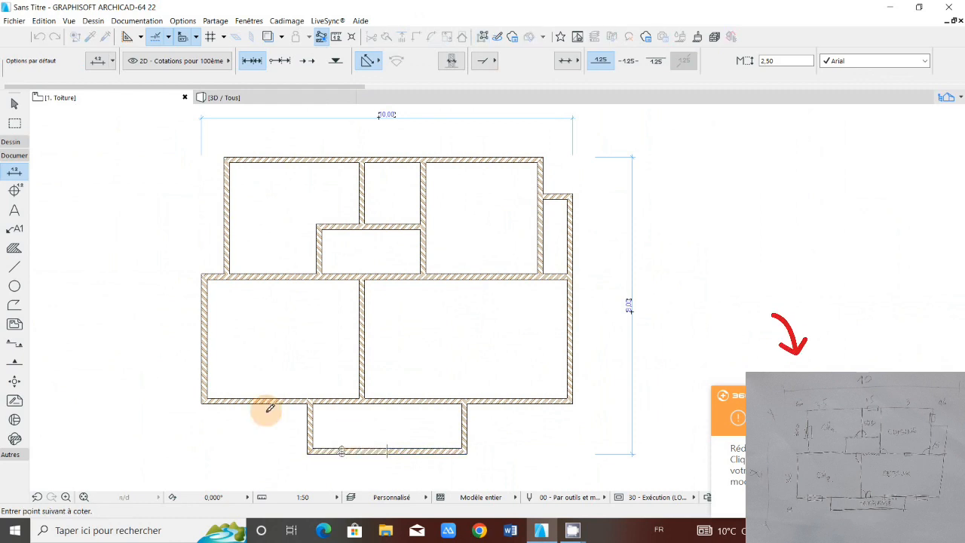
click(266, 401)
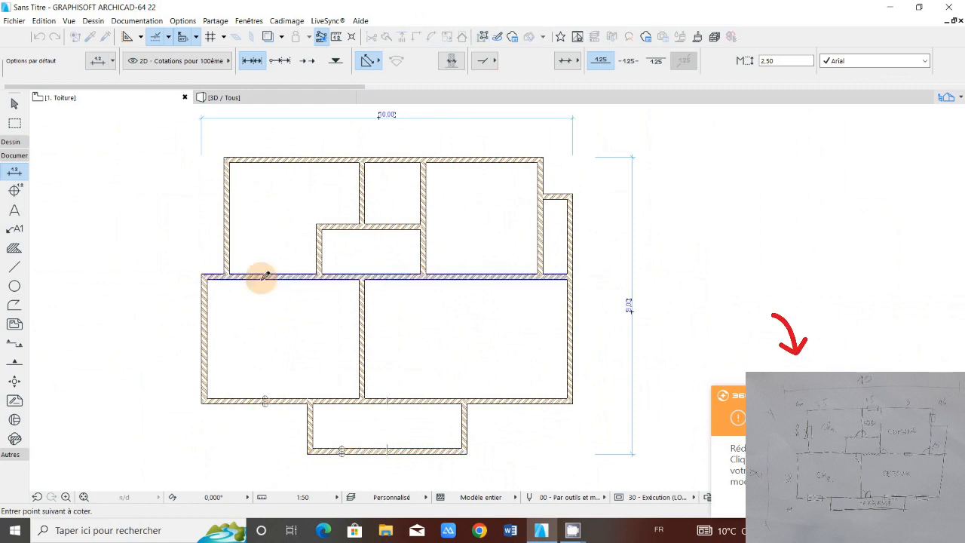
click(263, 277)
click(252, 159)
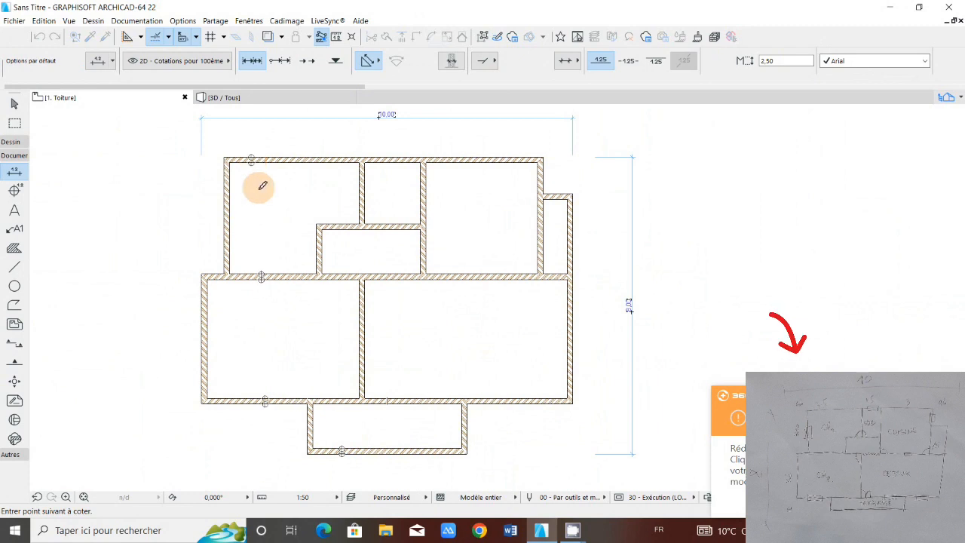
right_click(259, 189)
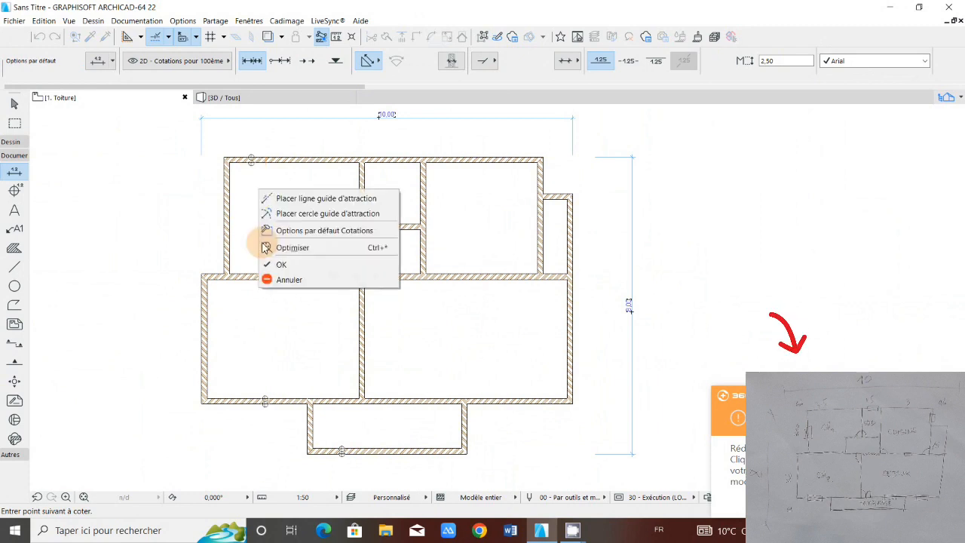
click(265, 247)
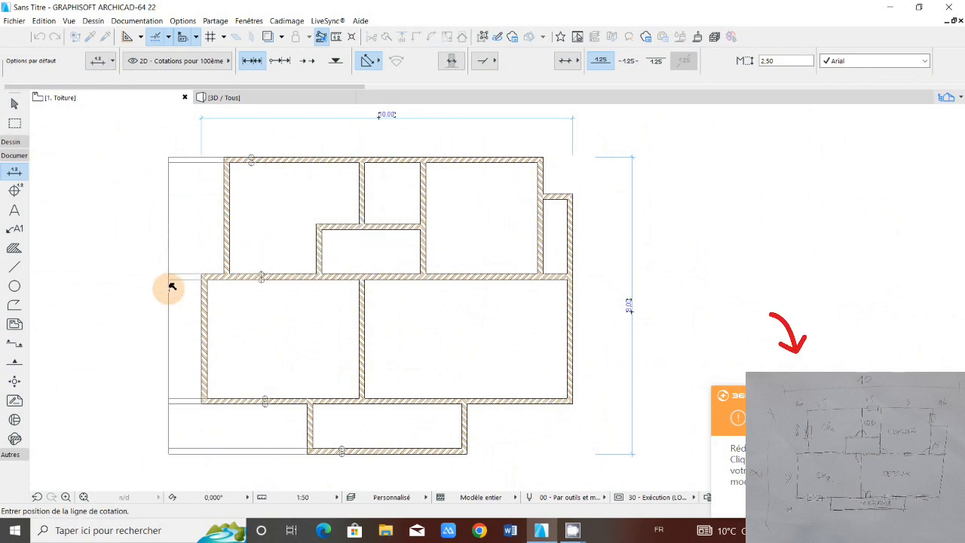
scroll(172, 286, down, 1)
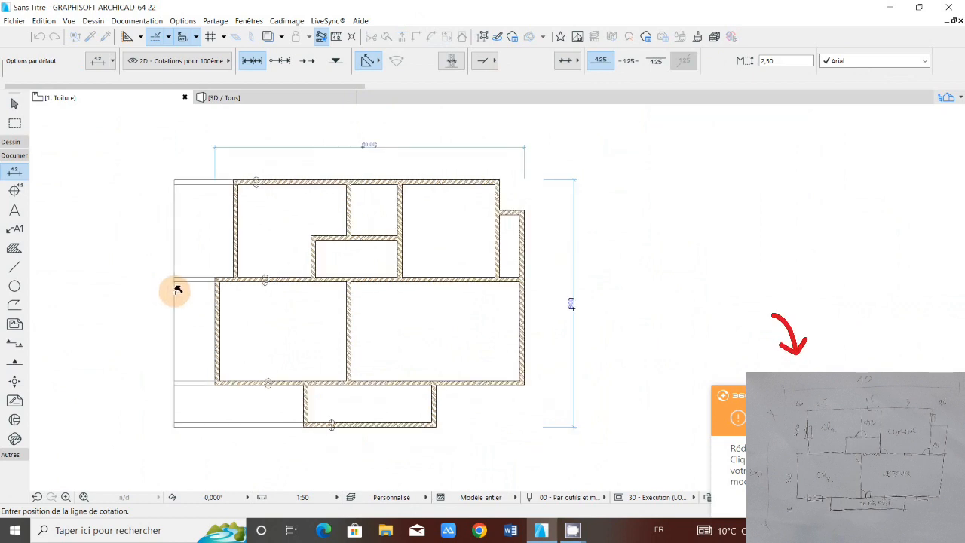
scroll(178, 289, up, 3)
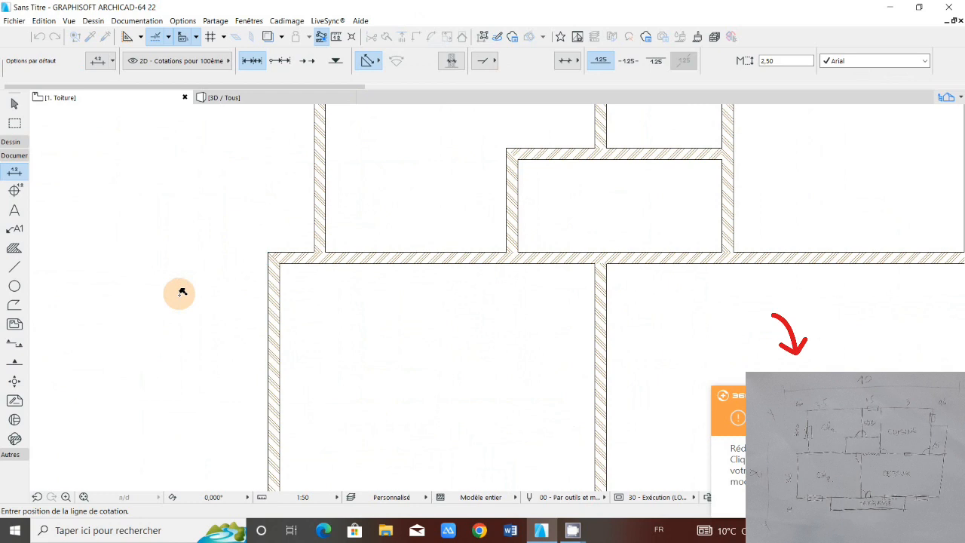
click(191, 291)
scroll(191, 292, down, 1)
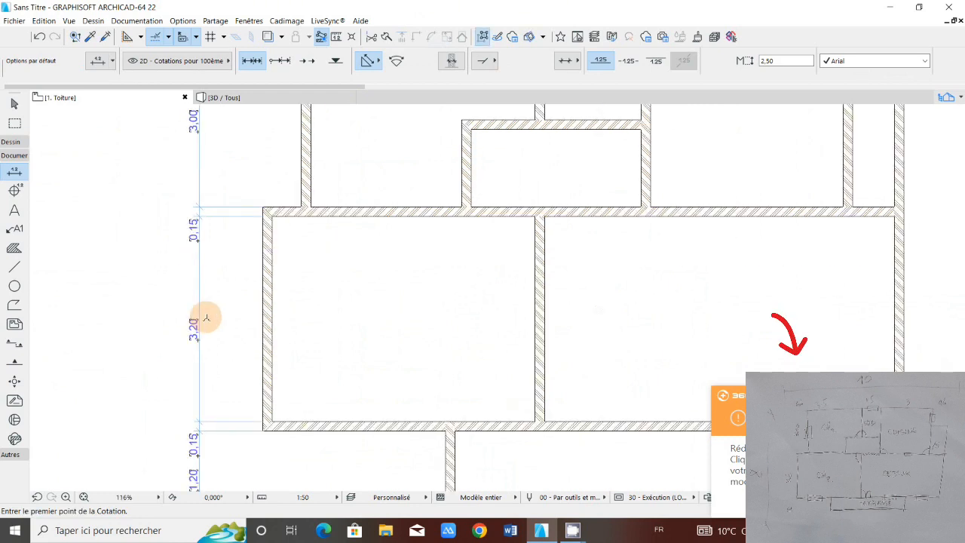
Step: Check the segments of the vertical dimension chain beside the plan, from the terrace to the upper outer wall, against the sketch
scroll(206, 318, down, 2)
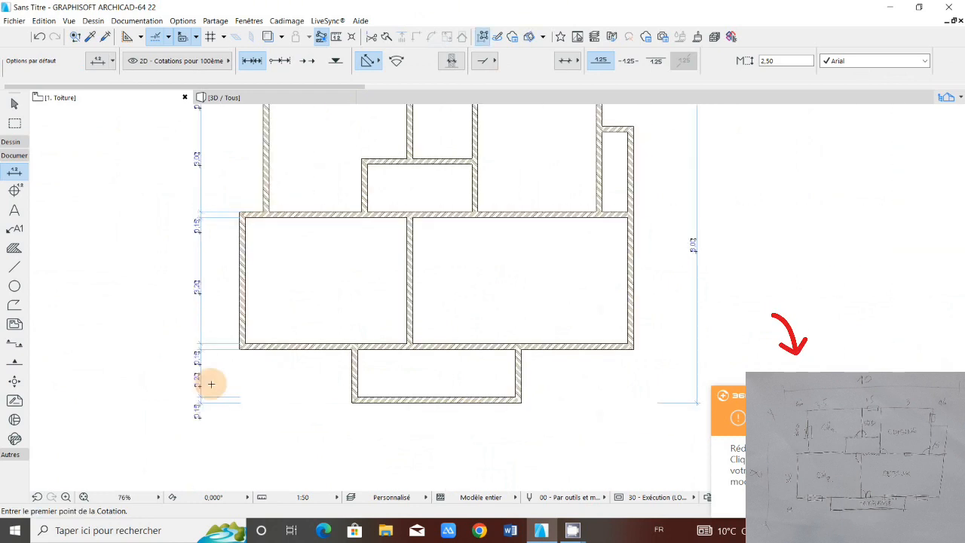
scroll(211, 384, up, 3)
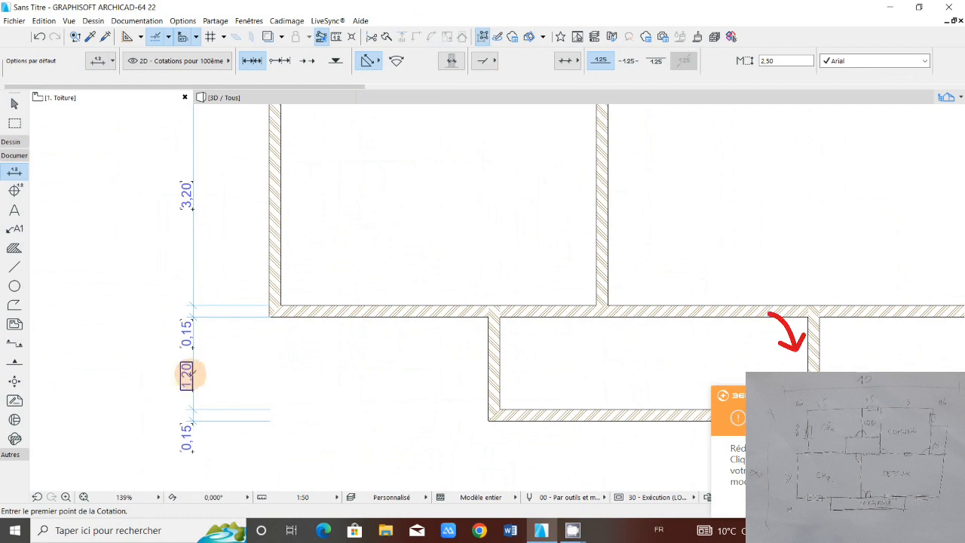
scroll(186, 374, up, 1)
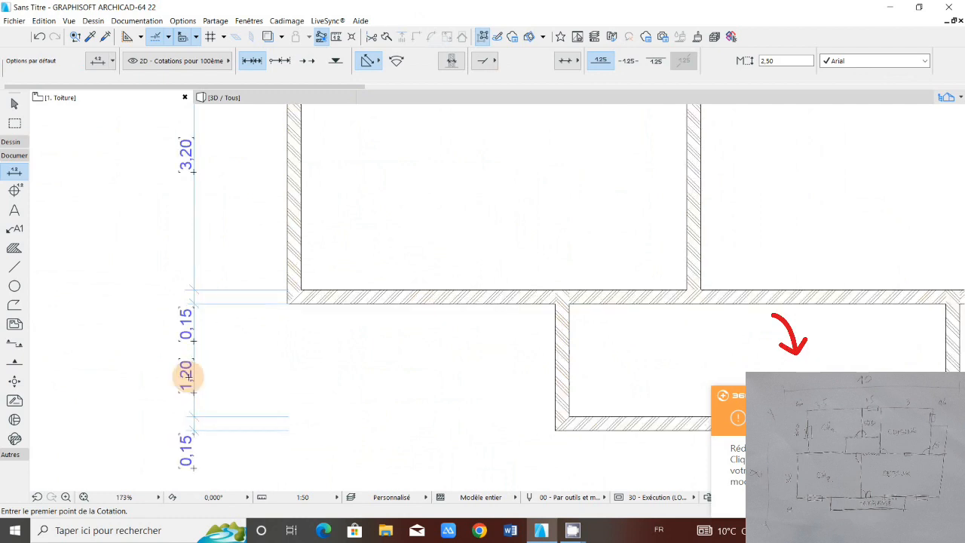
scroll(187, 375, up, 2)
scroll(186, 371, down, 1)
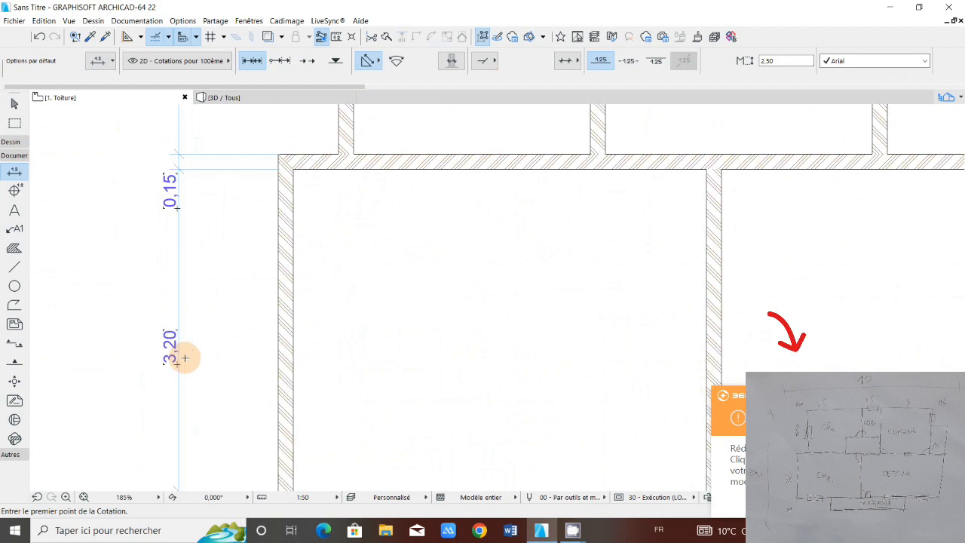
scroll(179, 295, down, 5)
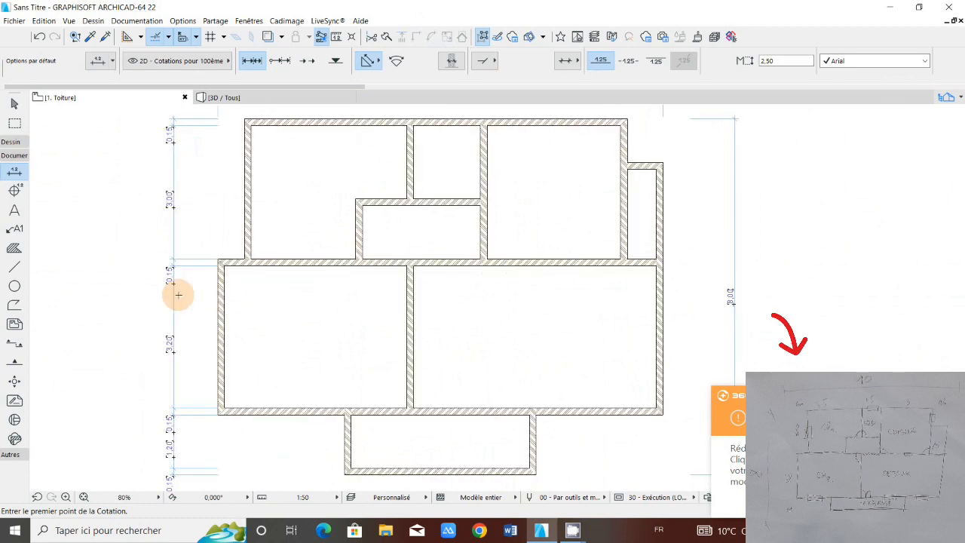
scroll(176, 303, up, 4)
scroll(177, 303, down, 4)
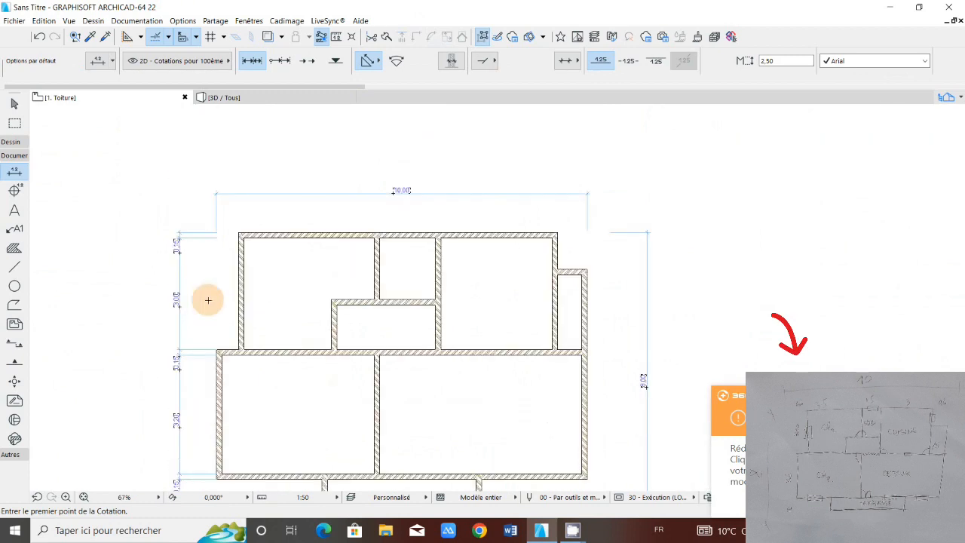
Step: Add a horizontal dimension chain through the lower-left room's outer wall, the upper rooms' vertical walls and the right annex wall, between plan and overall width dimension
scroll(208, 300, down, 1)
middle_drag(224, 324, 194, 254)
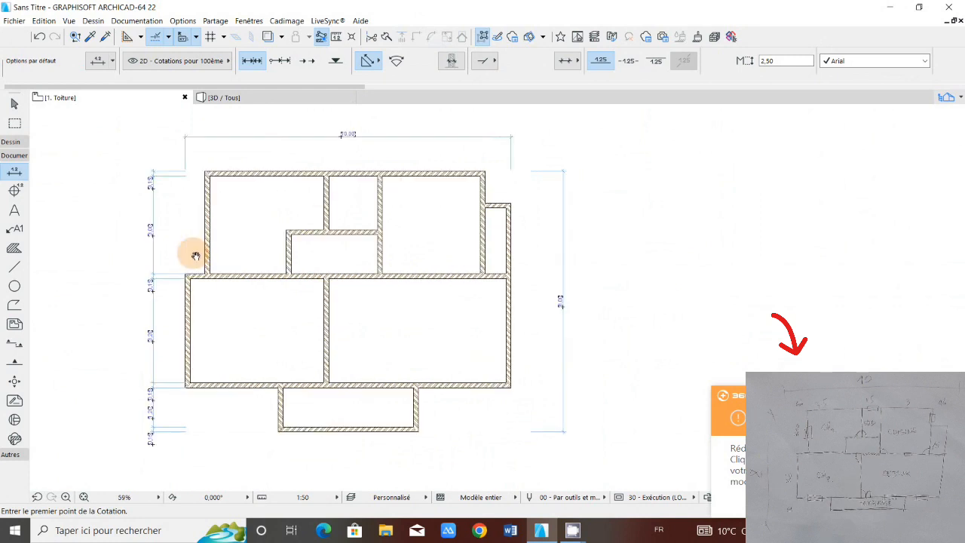
scroll(196, 257, down, 1)
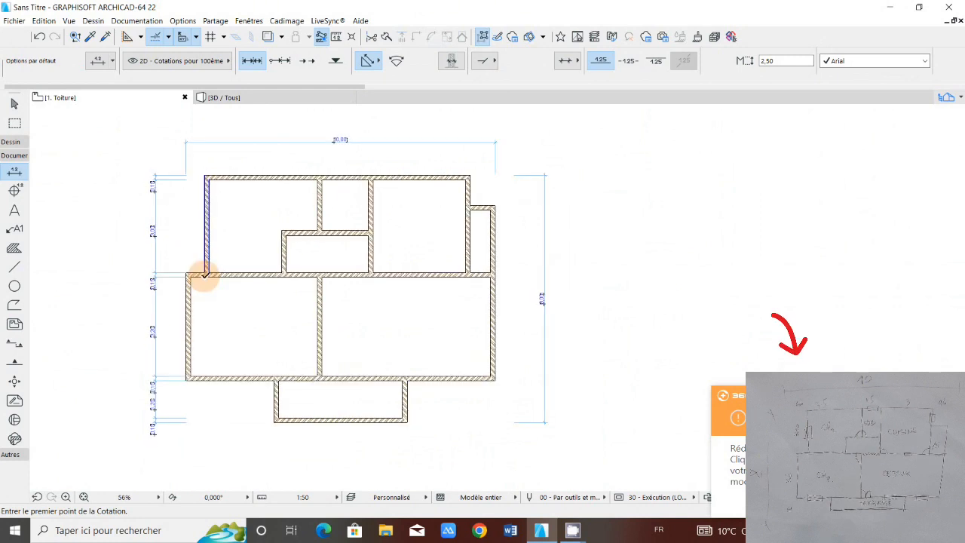
scroll(231, 366, up, 1)
scroll(219, 356, down, 1)
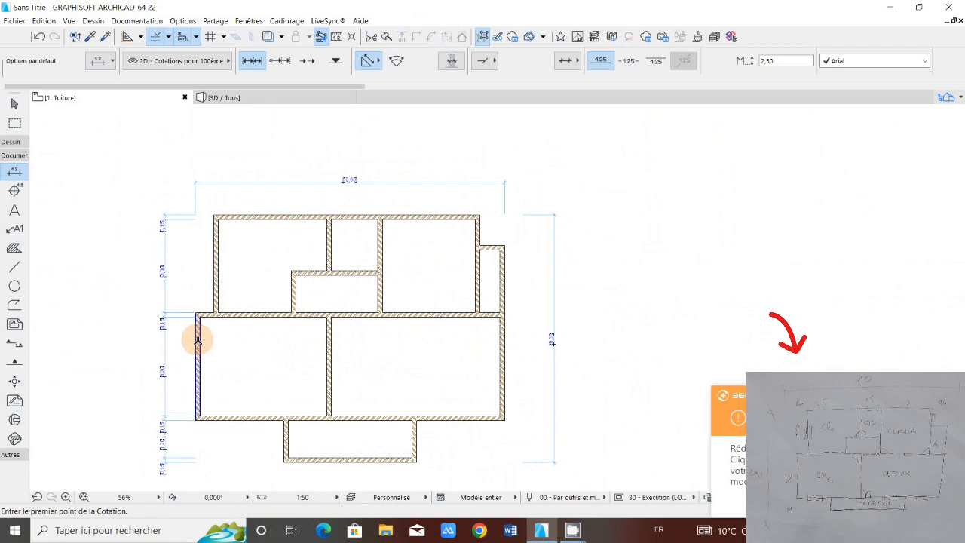
click(197, 340)
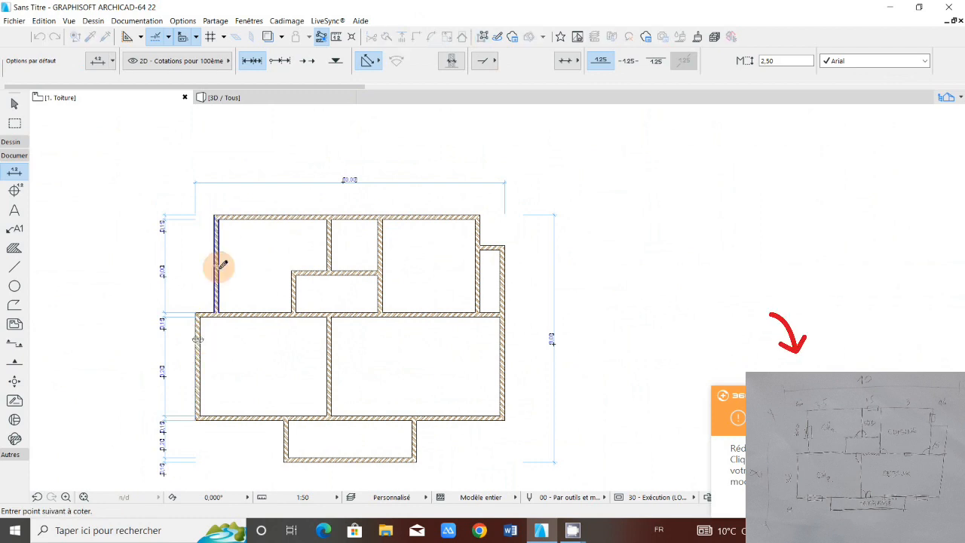
click(223, 265)
click(335, 241)
click(381, 242)
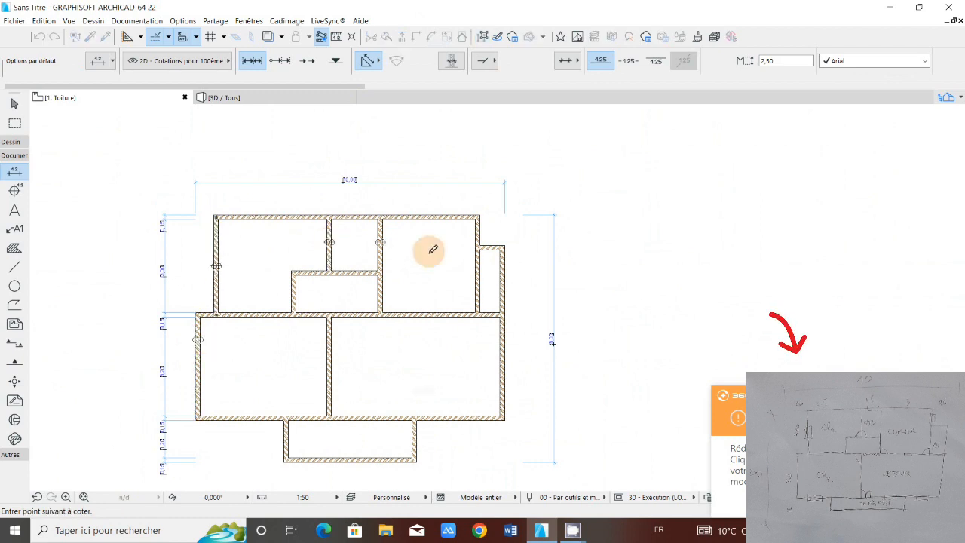
click(496, 259)
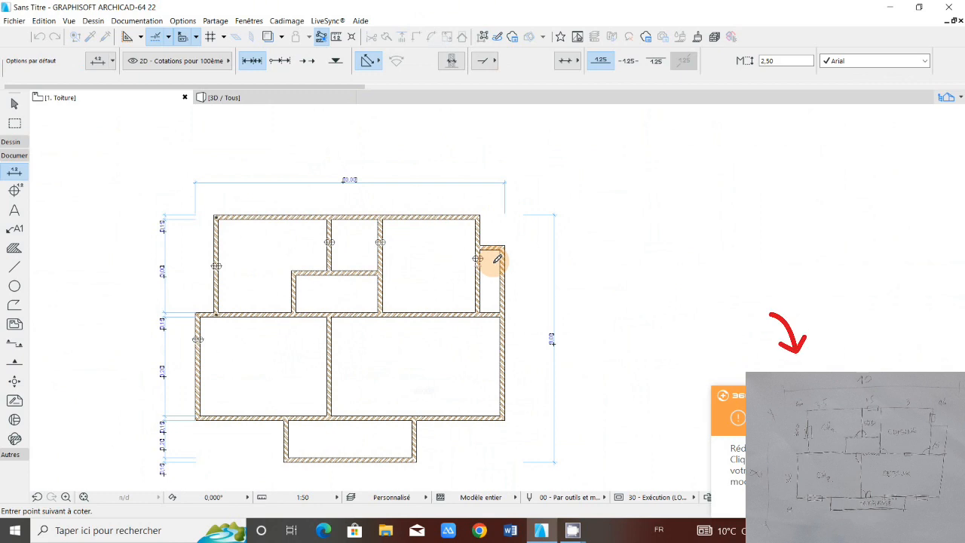
right_click(494, 261)
click(497, 349)
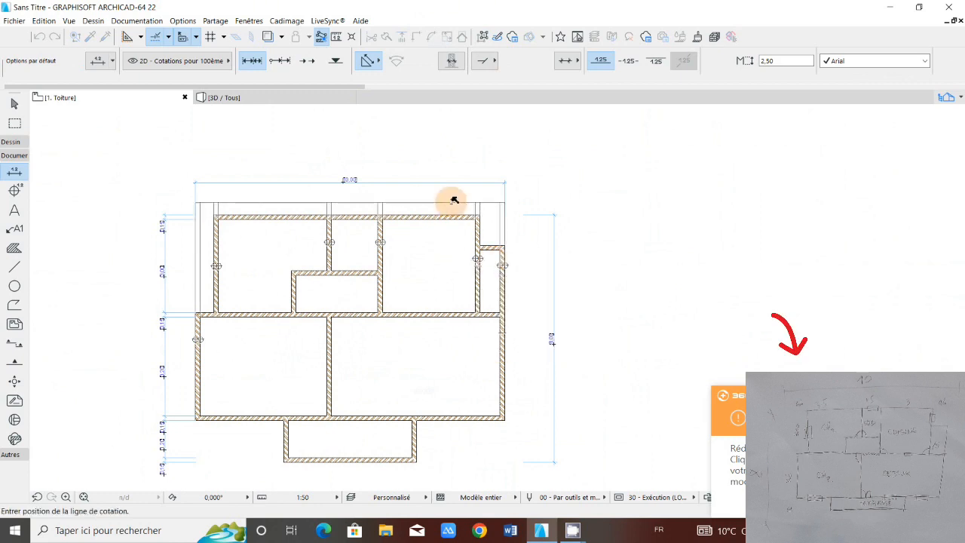
click(454, 200)
Step: Examine the horizontal dimension chain's wall thicknesses and room widths, and compare the dimensioned plan with the hand-drawn sketch
scroll(352, 196, up, 3)
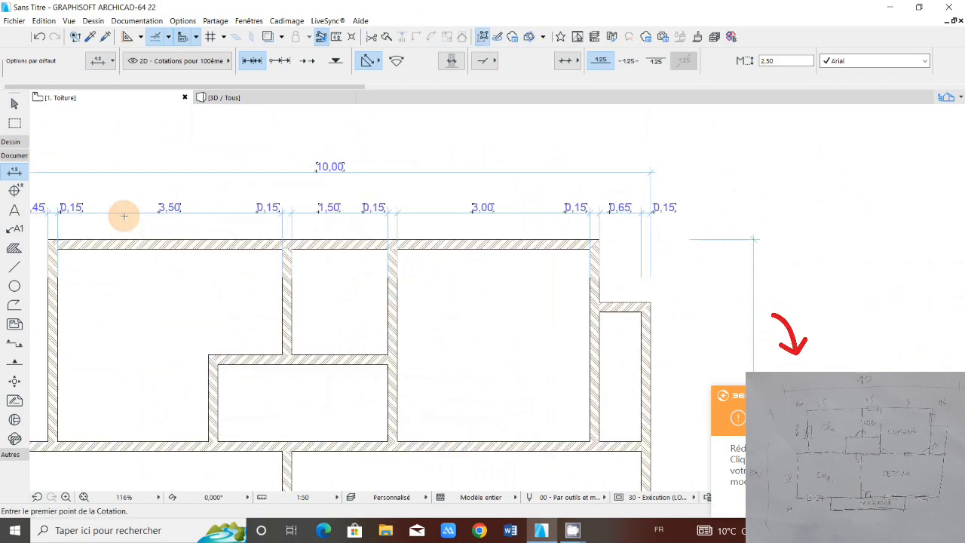
middle_drag(124, 216, 232, 240)
scroll(232, 239, down, 3)
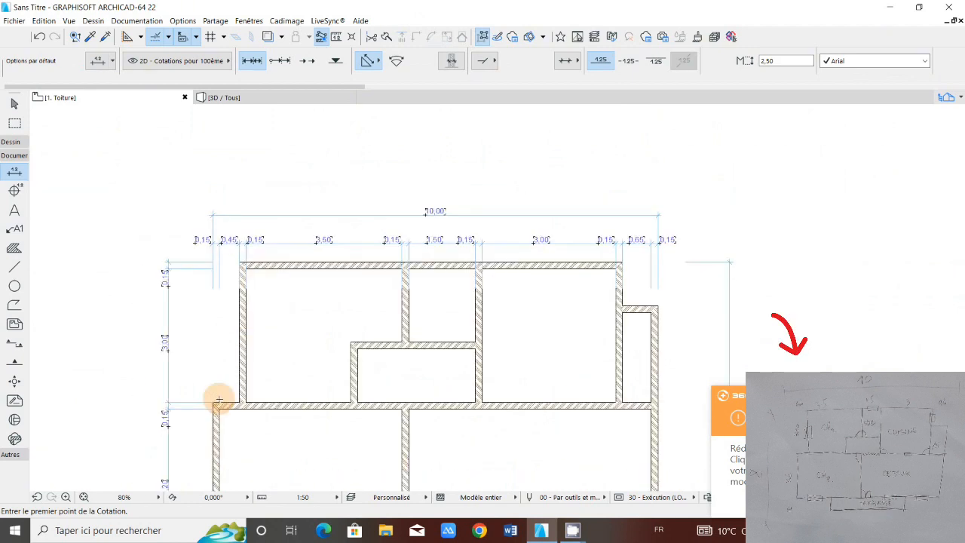
scroll(220, 240, up, 1)
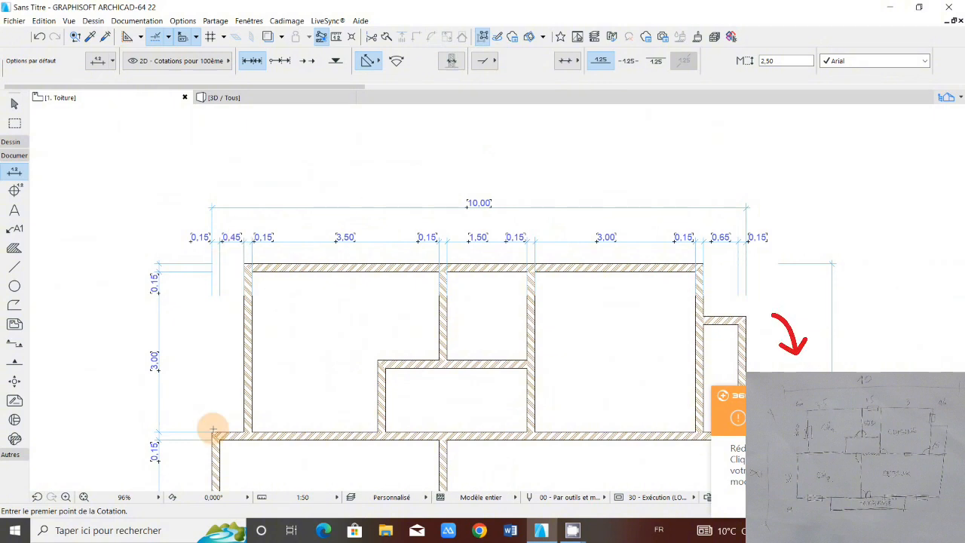
scroll(351, 237, down, 2)
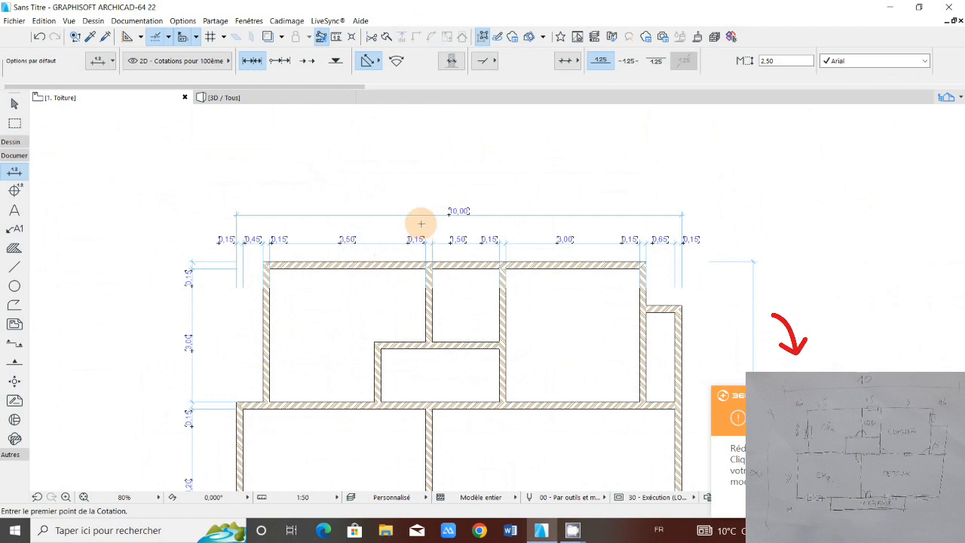
scroll(421, 224, right, 1)
scroll(489, 244, up, 2)
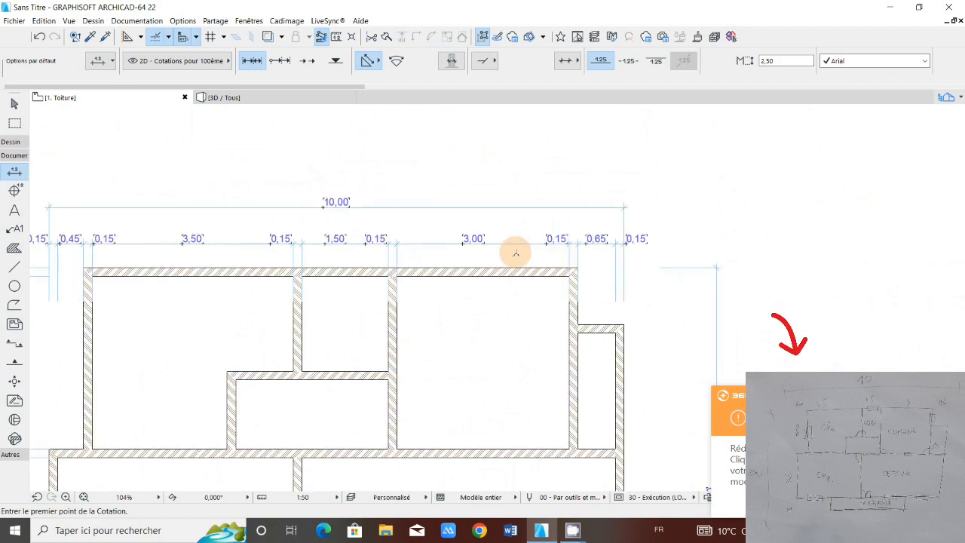
scroll(588, 241, up, 2)
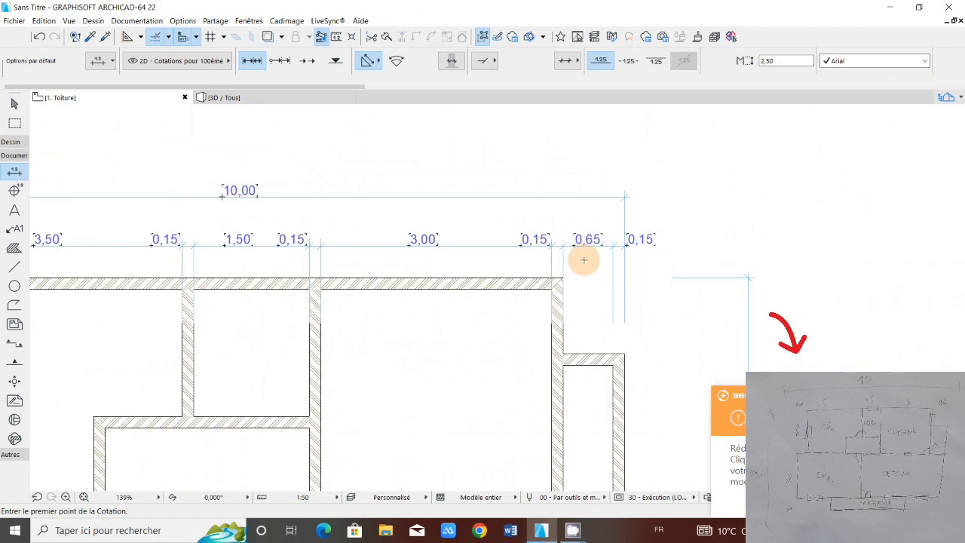
scroll(583, 261, down, 3)
scroll(547, 245, down, 2)
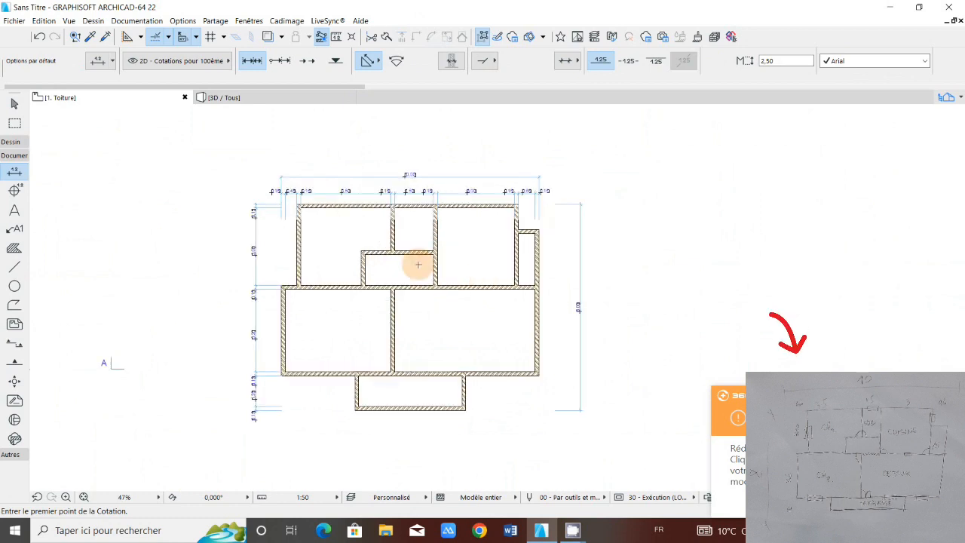
scroll(377, 204, up, 1)
scroll(377, 203, up, 3)
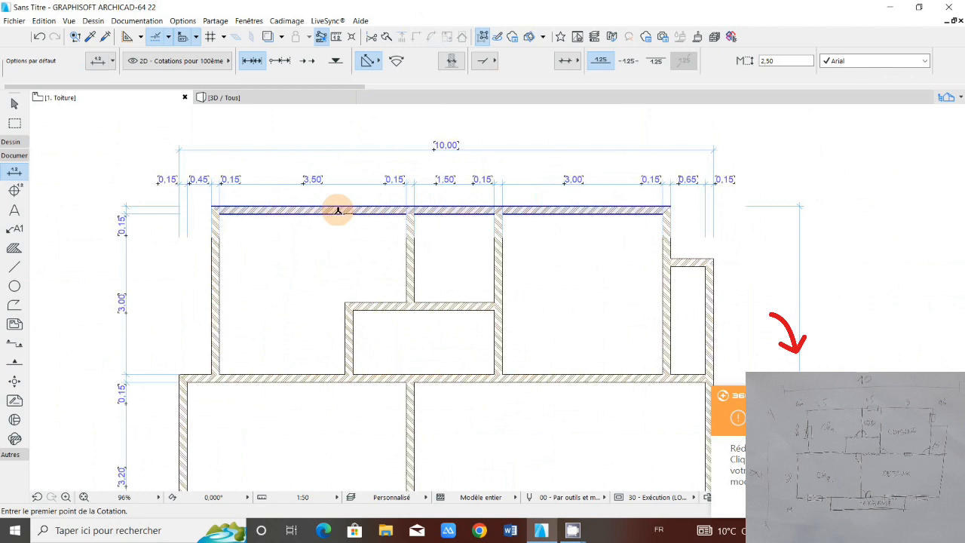
scroll(339, 211, down, 3)
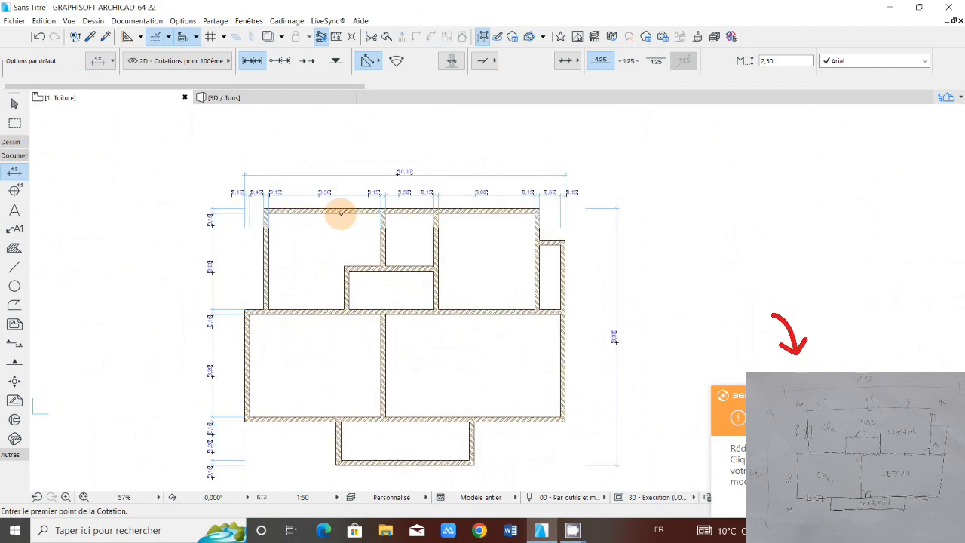
scroll(341, 212, up, 3)
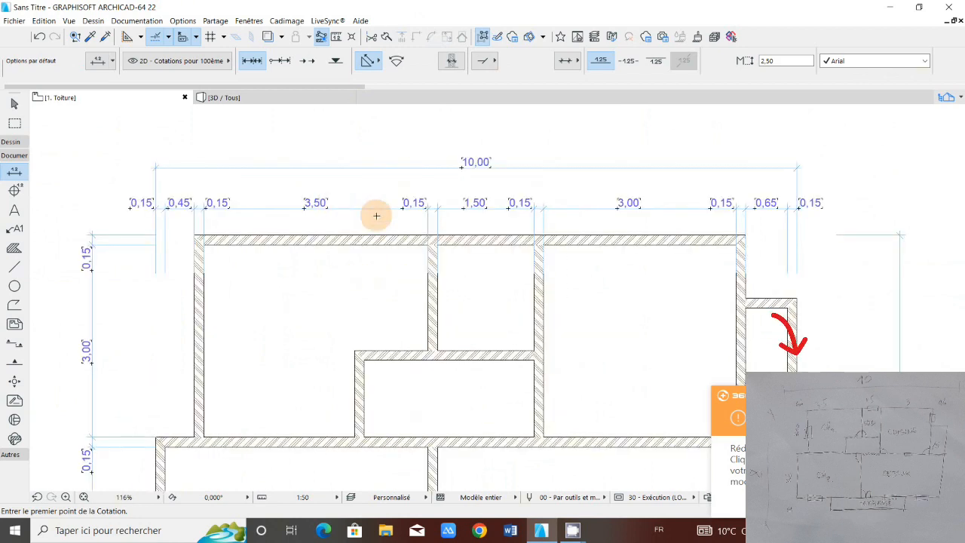
scroll(371, 241, down, 2)
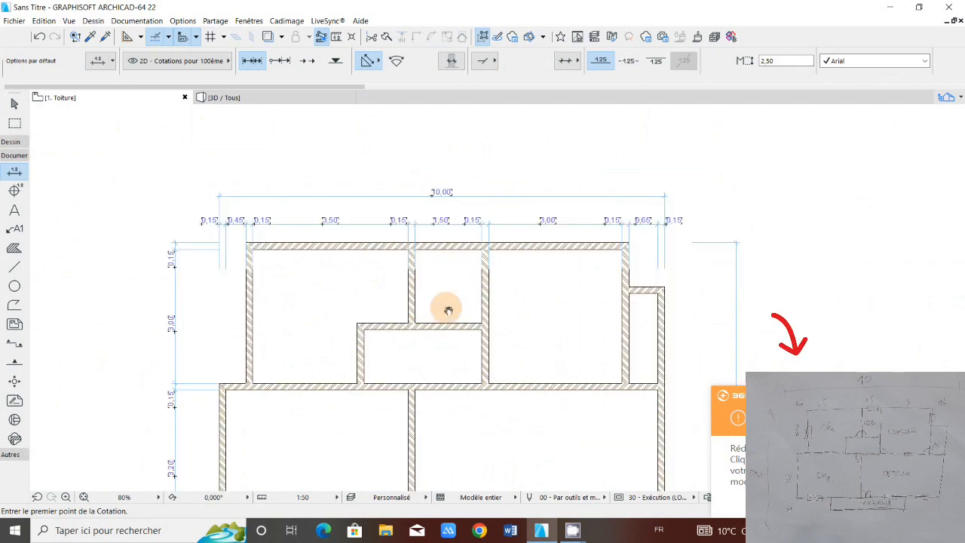
scroll(448, 310, down, 1)
scroll(427, 299, down, 1)
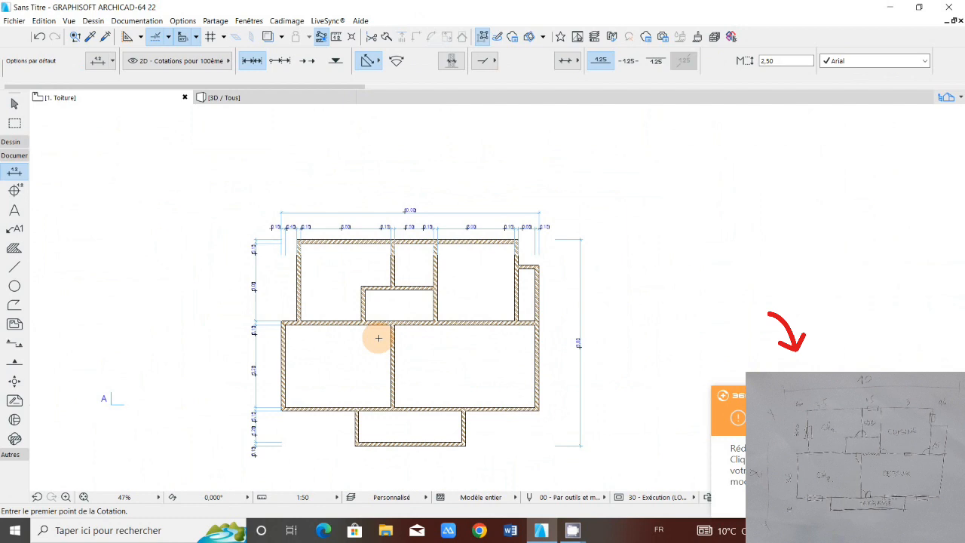
scroll(378, 338, up, 2)
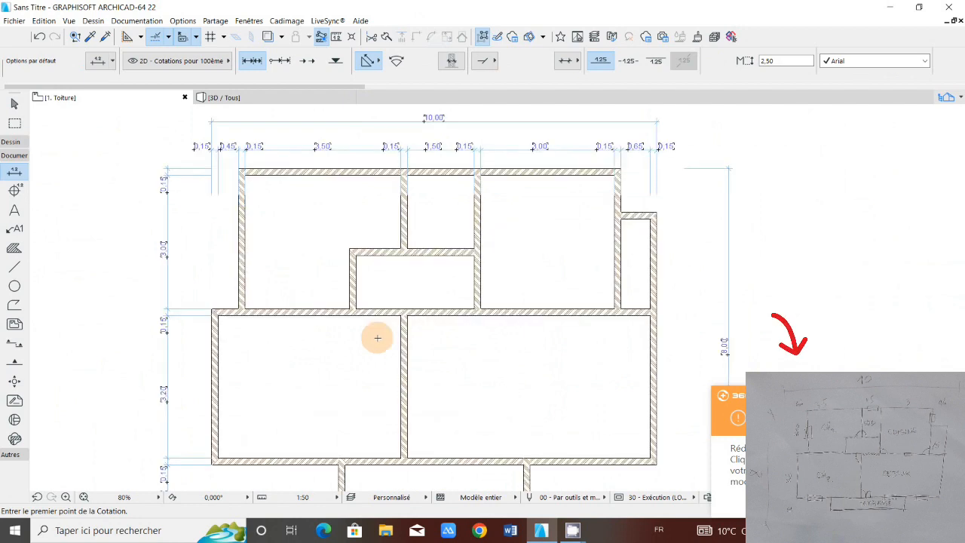
scroll(378, 338, down, 1)
scroll(397, 268, up, 1)
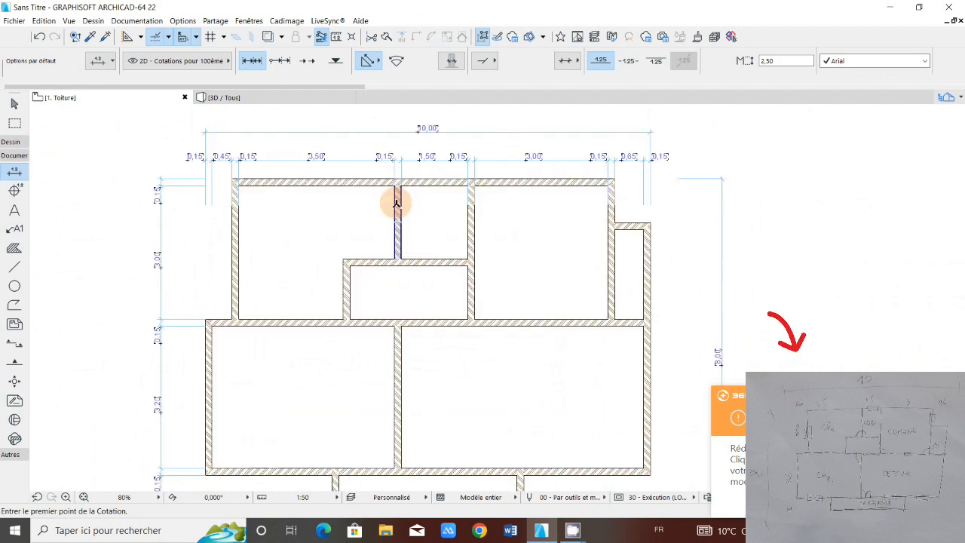
scroll(410, 272, down, 2)
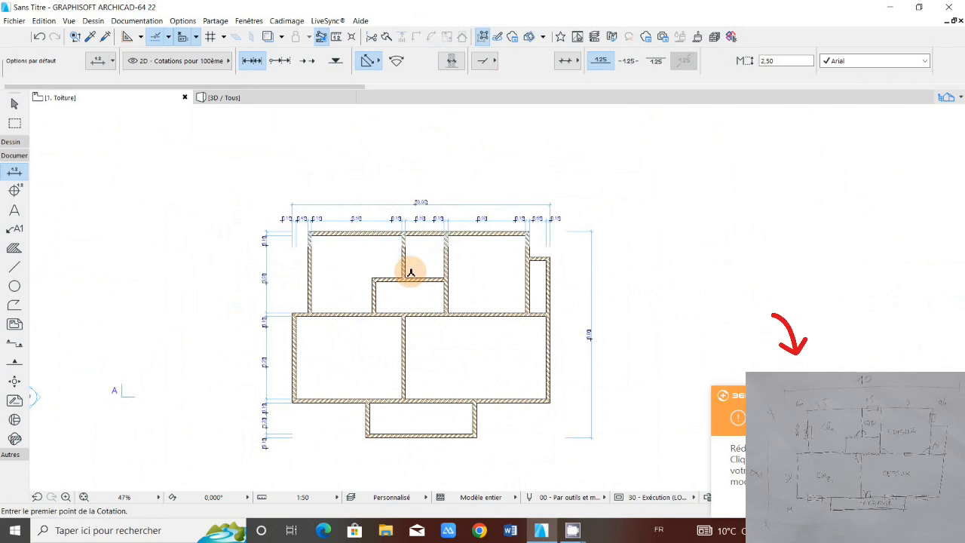
middle_drag(404, 270, 351, 254)
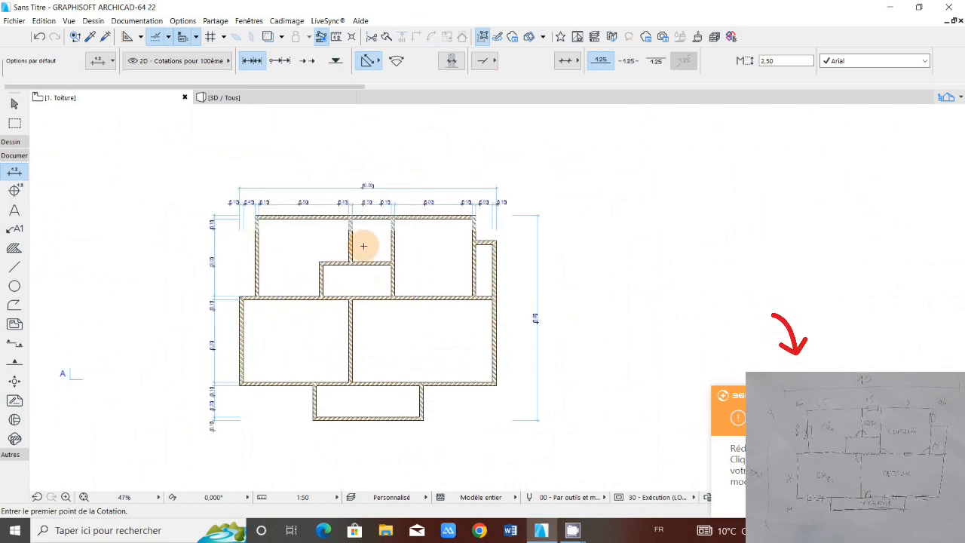
scroll(363, 246, up, 2)
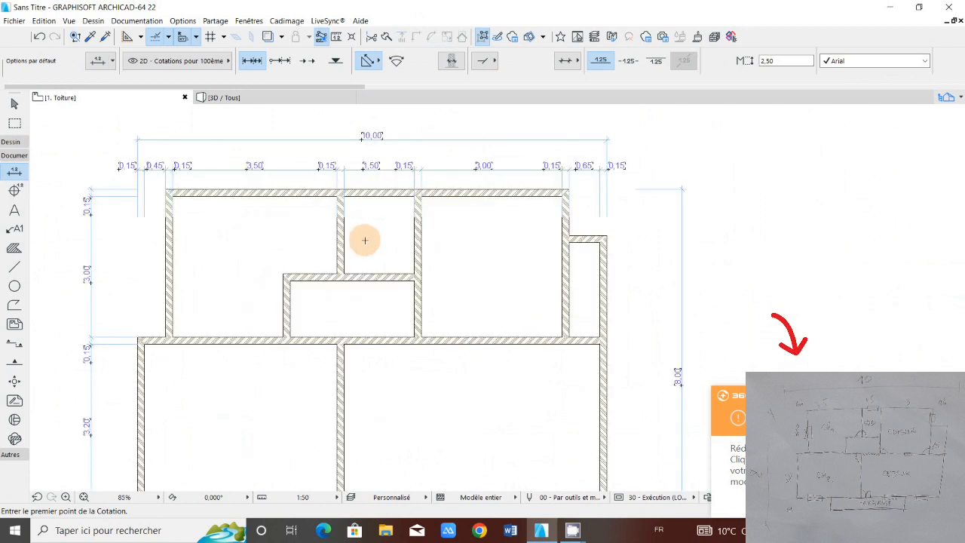
scroll(365, 240, down, 2)
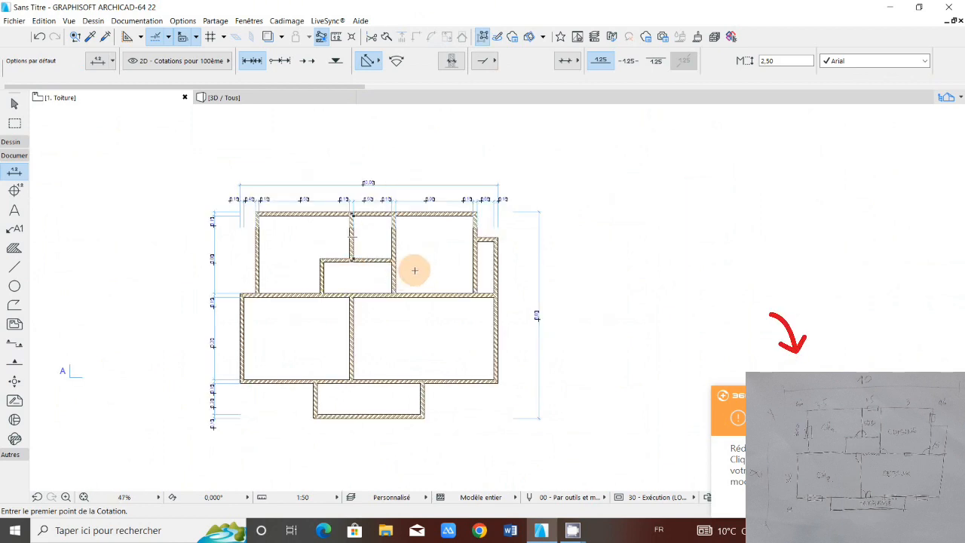
scroll(415, 270, up, 2)
scroll(382, 287, down, 2)
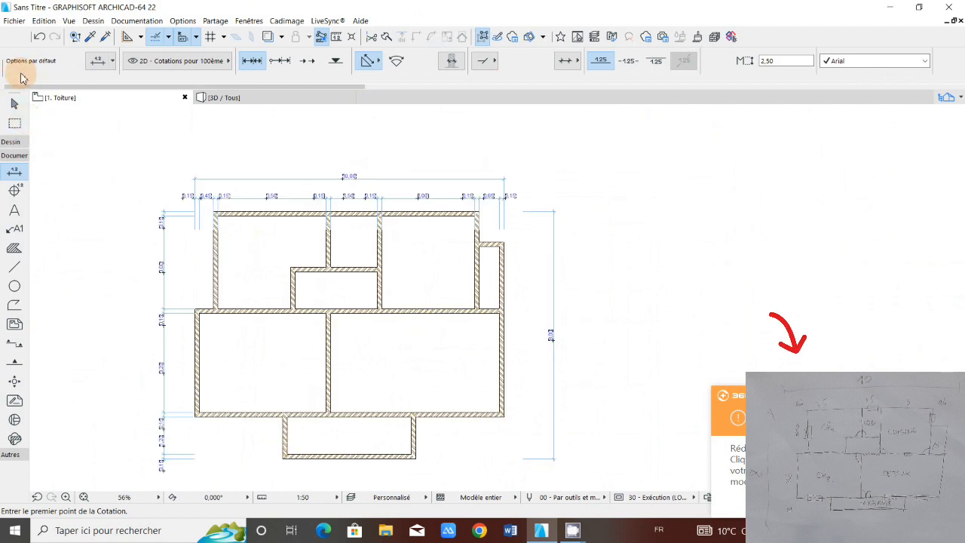
Step: Show the house in the 3D view and orbit the model to inspect its walls from the terrace side
click(258, 100)
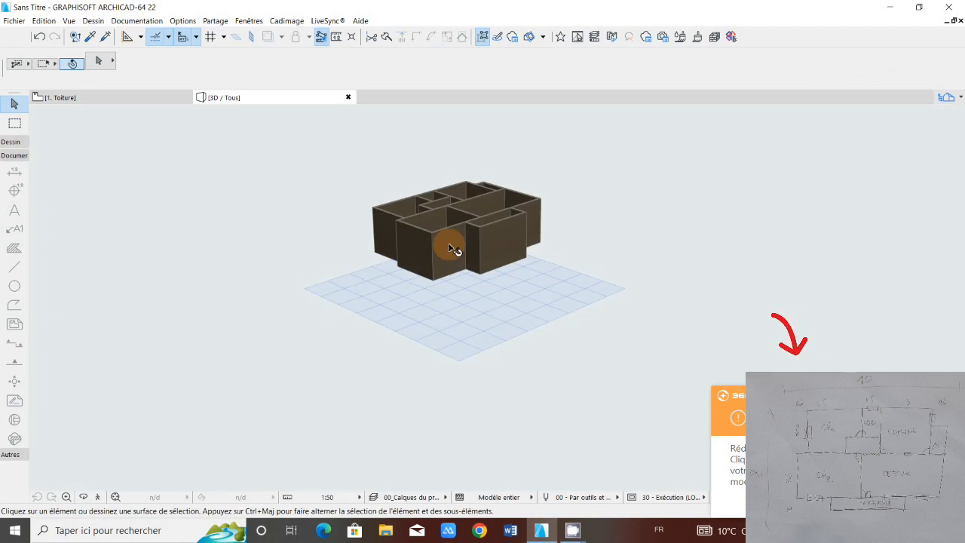
click(83, 497)
click(456, 341)
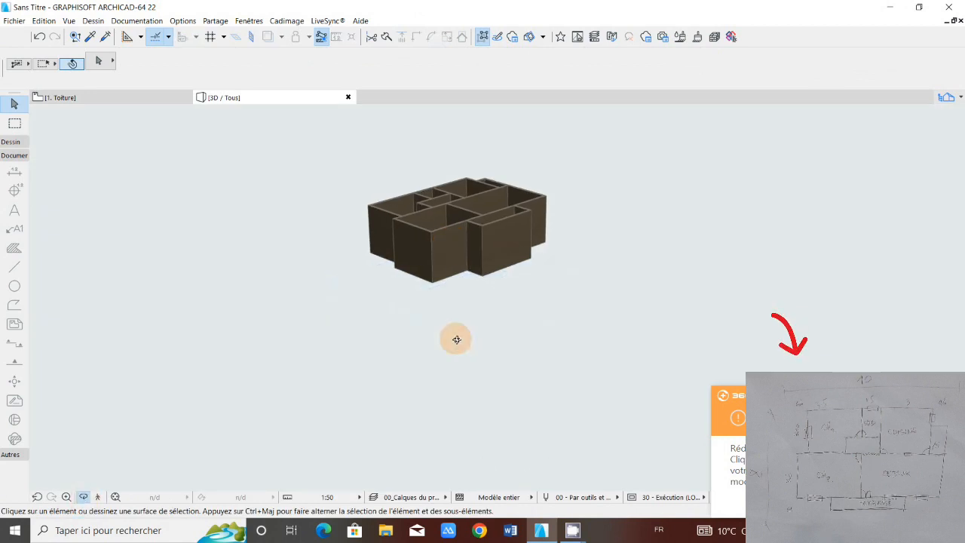
drag(456, 340, 450, 275)
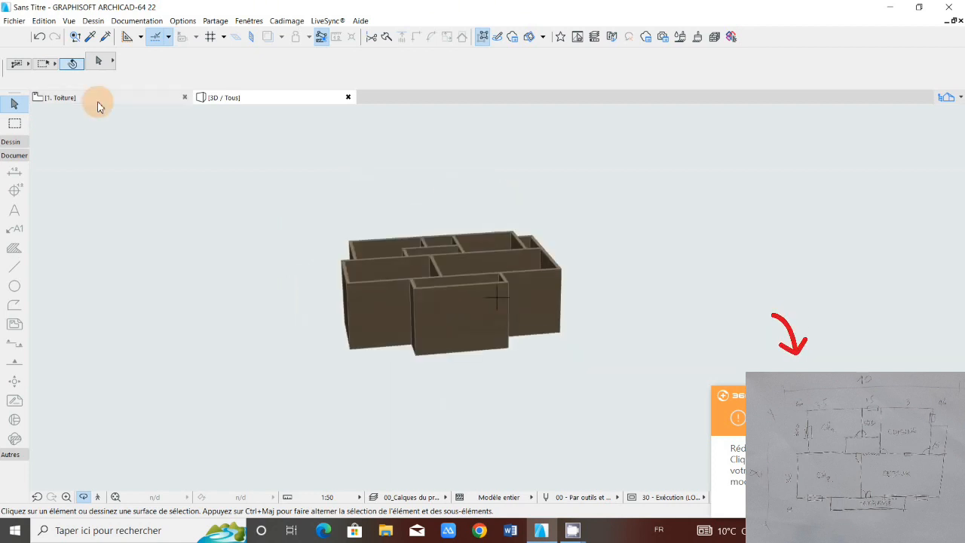
Step: Return to the floor plan and examine the dimensioned walls, rooms and terrace against the hand-drawn sketch
click(98, 106)
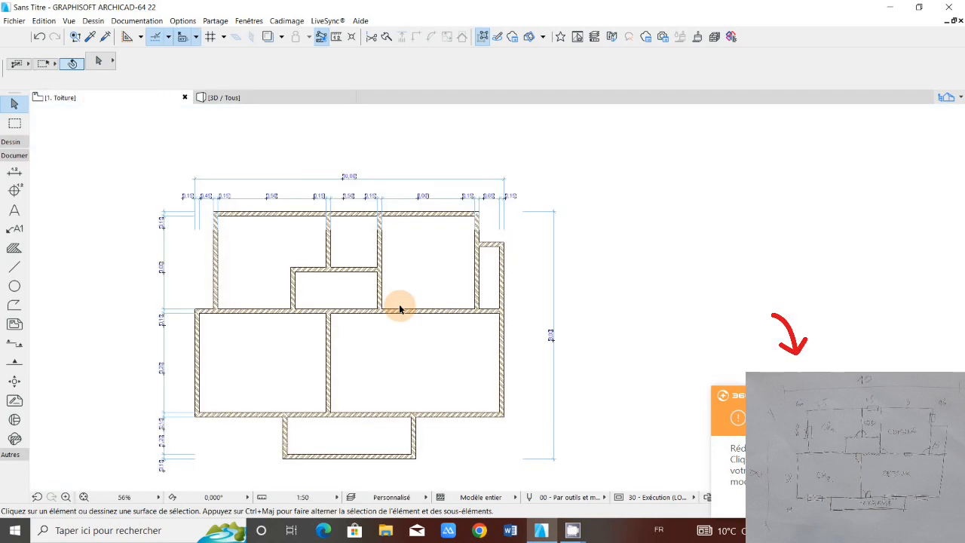
scroll(400, 309, up, 4)
scroll(387, 324, down, 3)
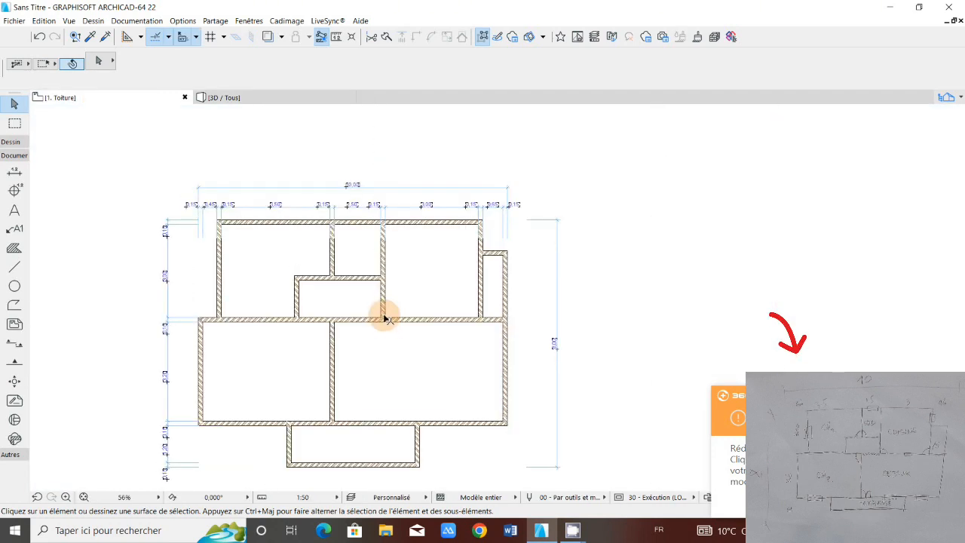
middle_drag(385, 319, 402, 300)
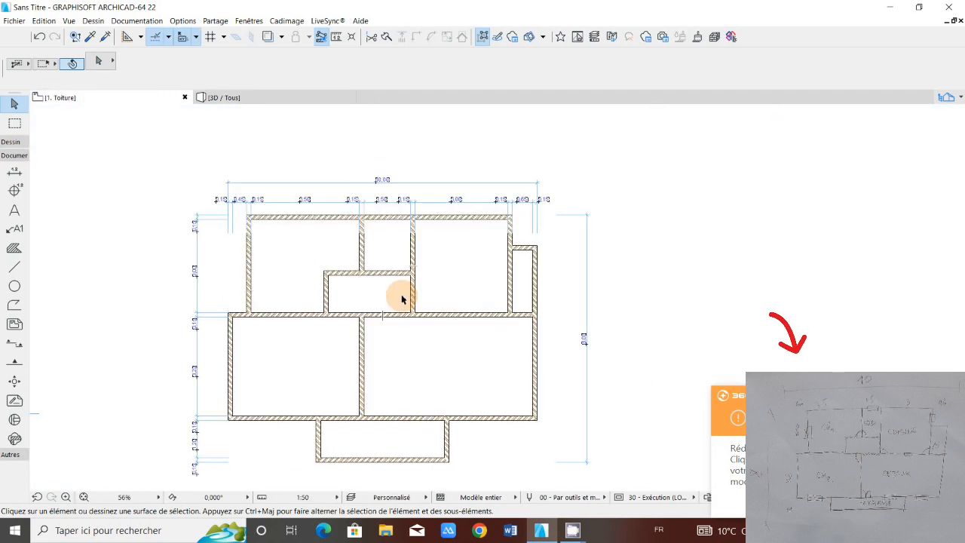
scroll(408, 266, up, 1)
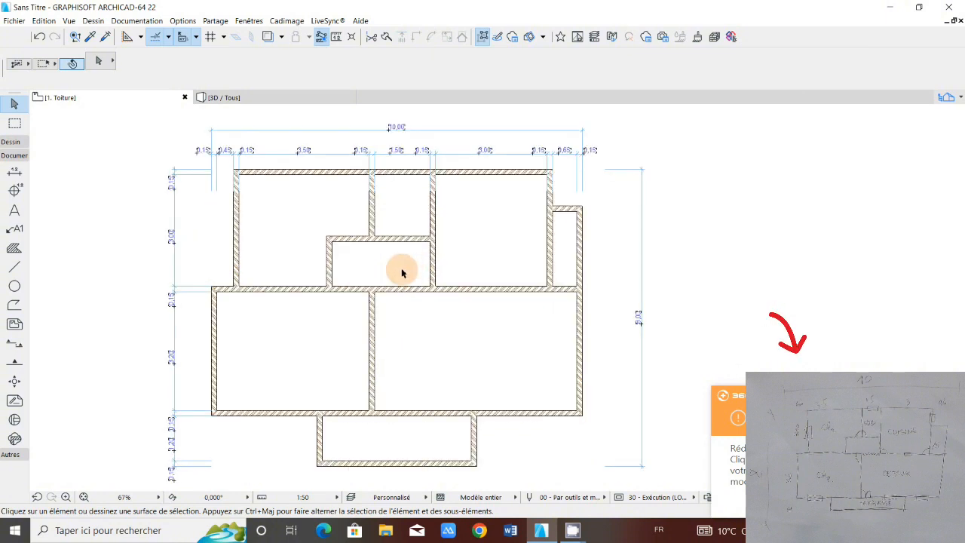
scroll(401, 273, down, 2)
scroll(400, 273, up, 1)
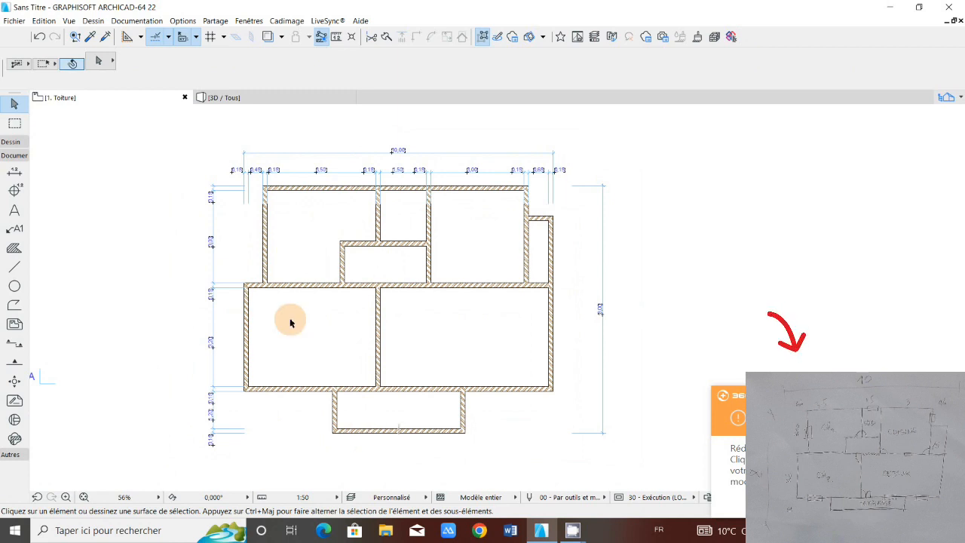
click(337, 414)
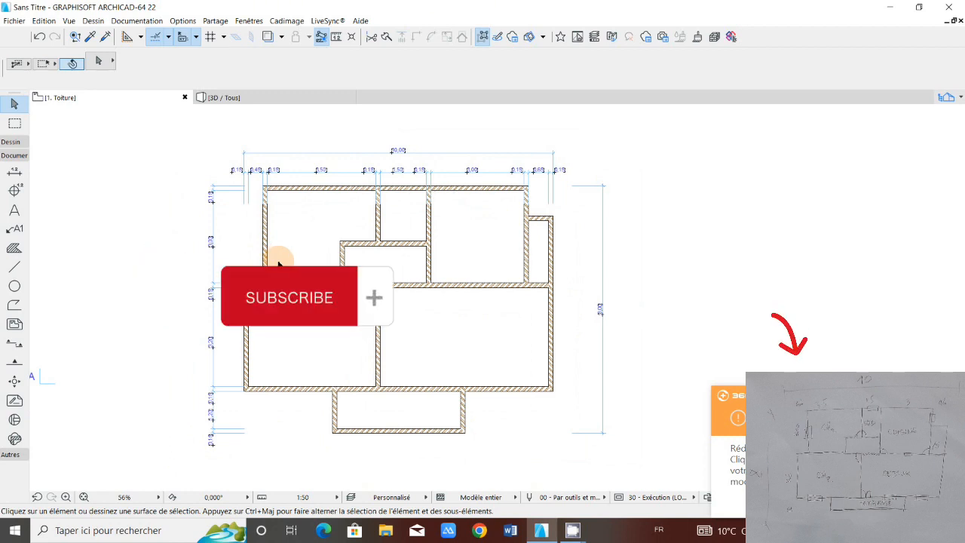
Step: Undo the last change to the horizontal wall between the upper-right room and the large lower-right room
key(ctrl+z)
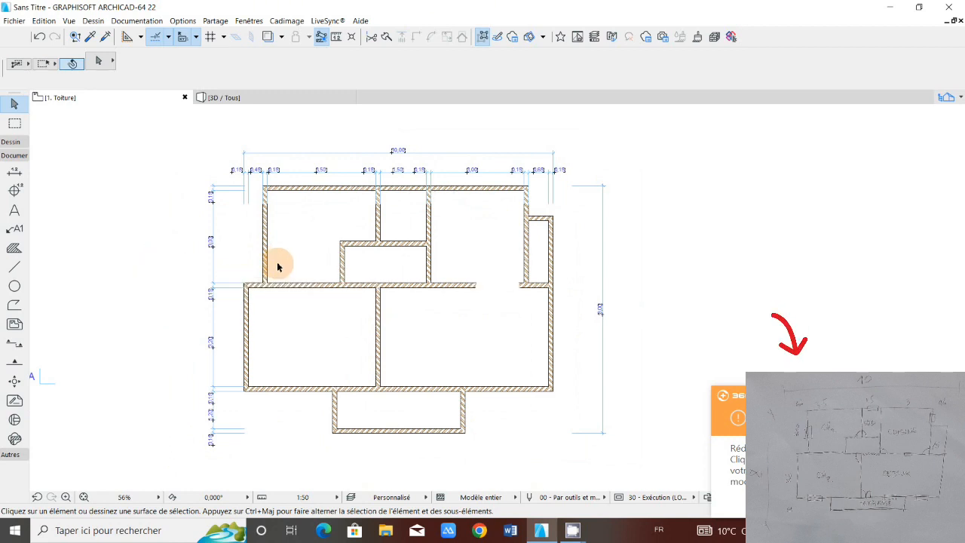